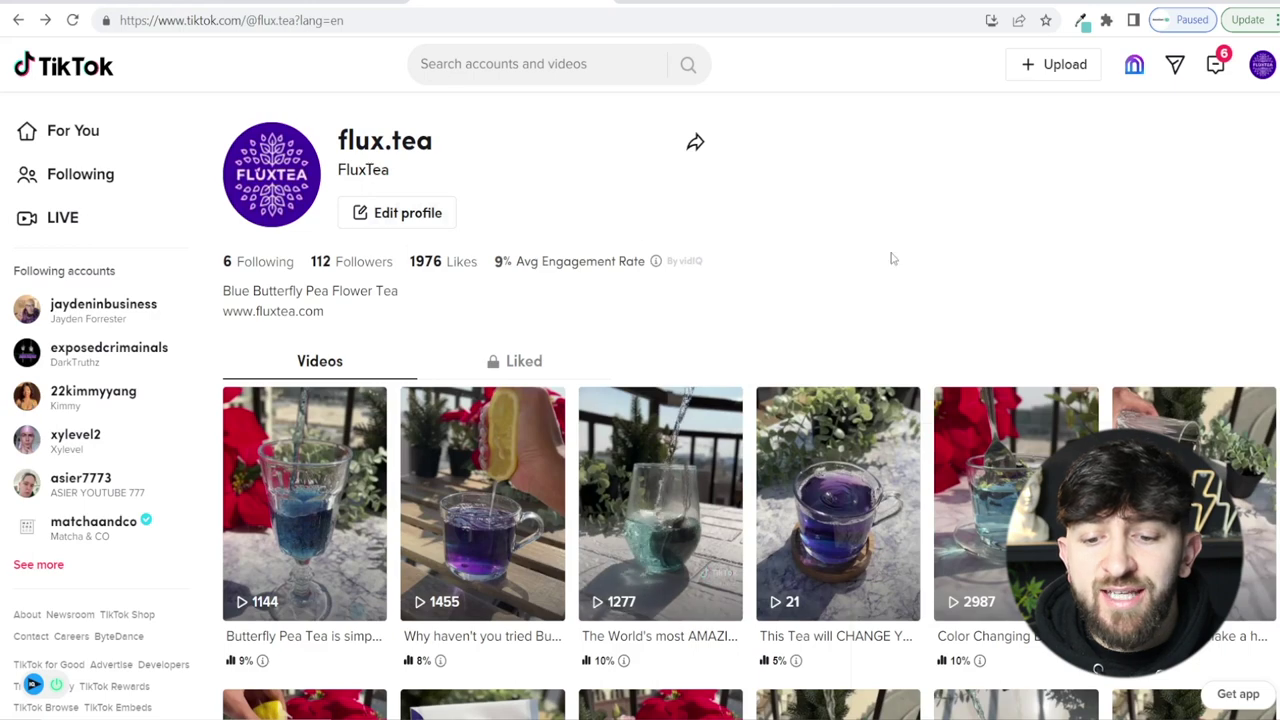
Step: Examine the videos on the flux.tea TikTok profile and the FluxTea store's home page
{"action": "scroll", "coordinate": [890, 268], "scroll_direction": "down", "scroll_amount": 2}
{"action": "scroll", "coordinate": [893, 268], "scroll_direction": "down", "scroll_amount": 2}
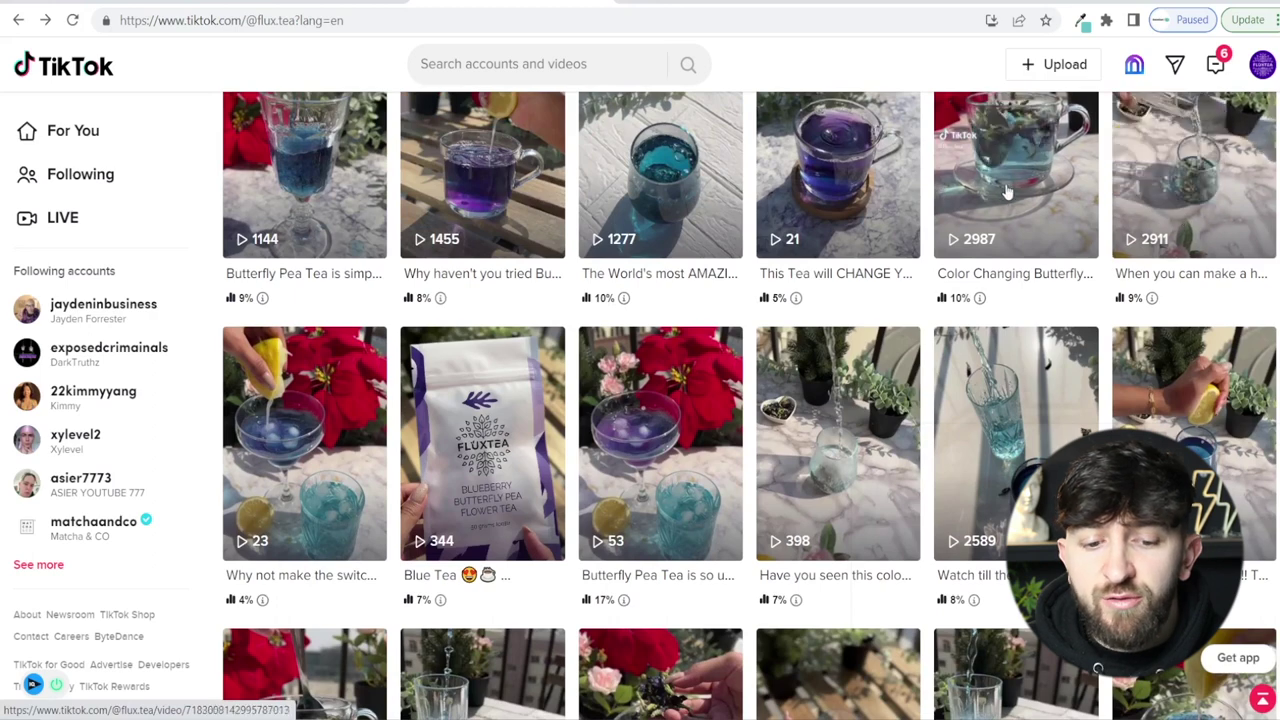
{"action": "scroll", "coordinate": [1058, 437], "scroll_direction": "down", "scroll_amount": 5}
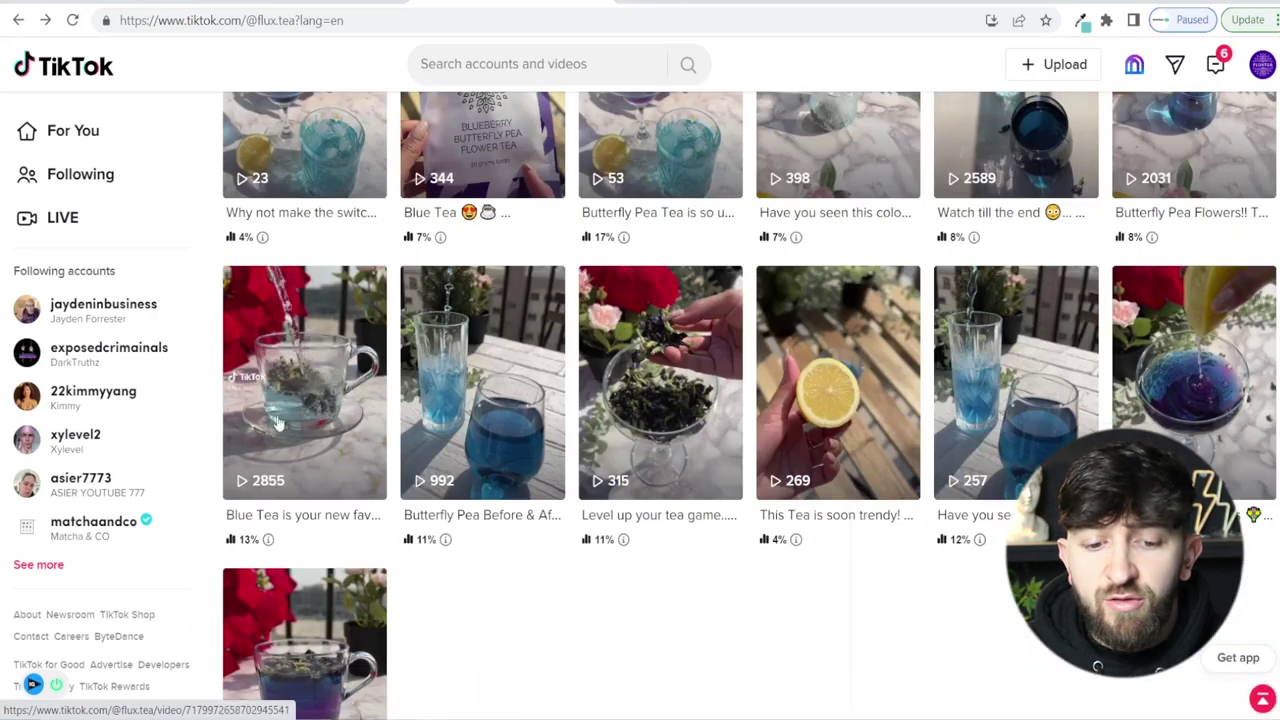
{"action": "scroll", "coordinate": [309, 421], "scroll_direction": "up", "scroll_amount": 10}
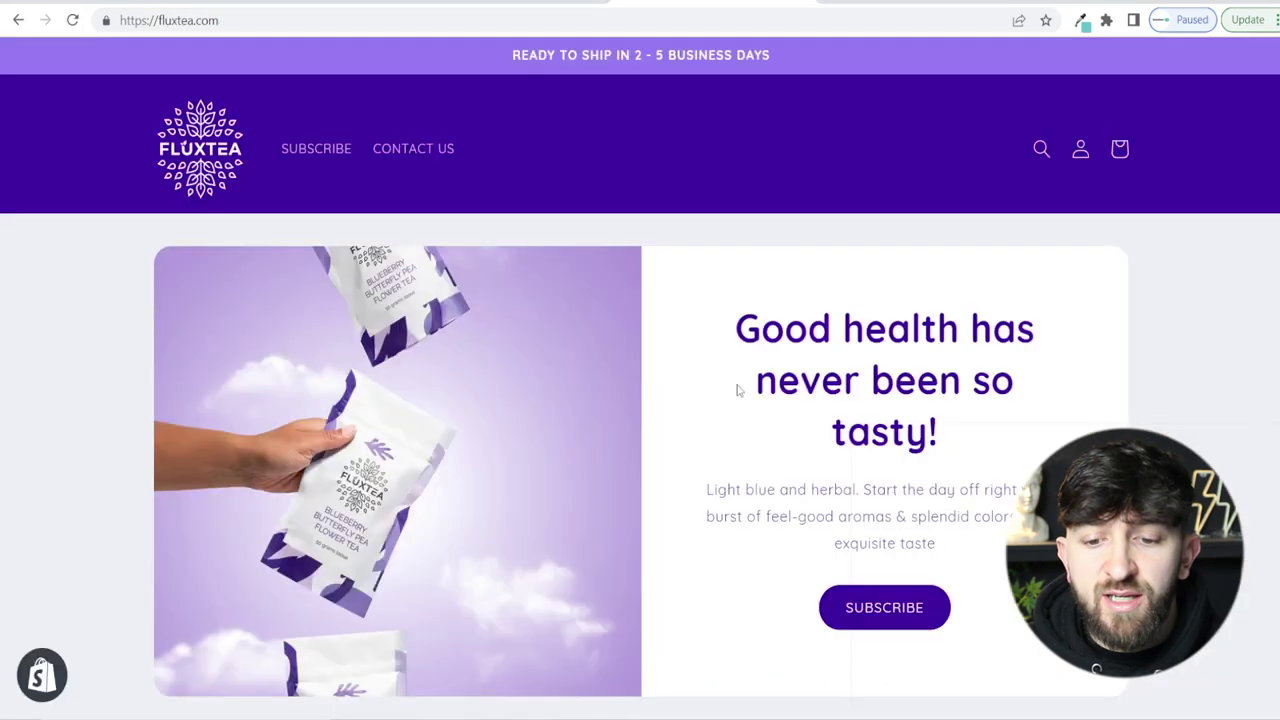
{"action": "scroll", "coordinate": [737, 386], "scroll_direction": "down", "scroll_amount": 7}
{"action": "scroll", "coordinate": [640, 388], "scroll_direction": "down", "scroll_amount": 1}
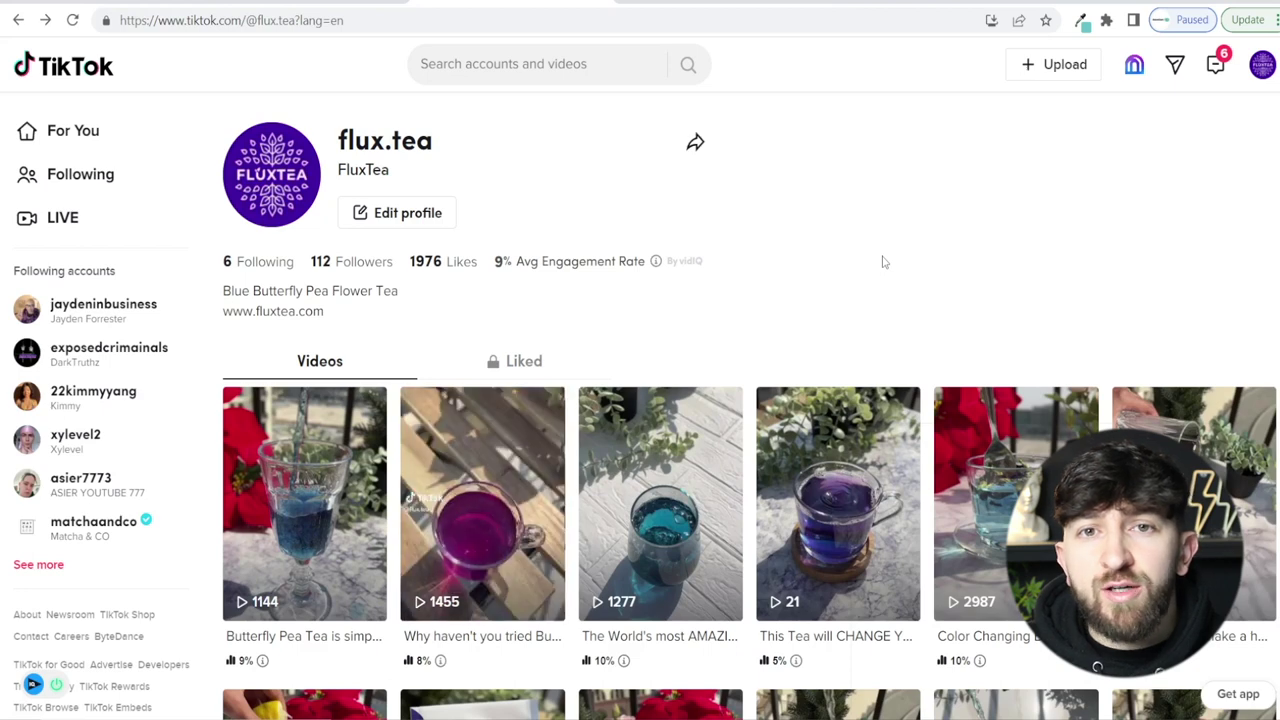
{"action": "scroll", "coordinate": [863, 211], "scroll_direction": "down", "scroll_amount": 1}
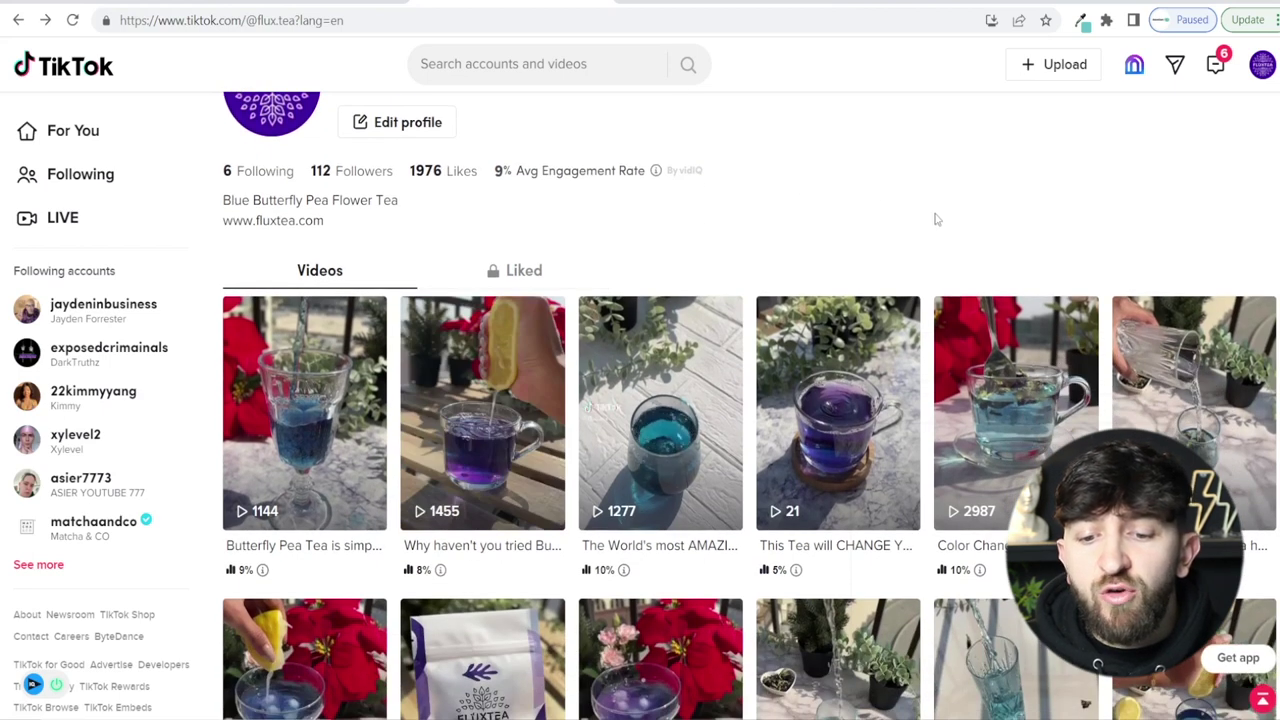
{"action": "scroll", "coordinate": [936, 219], "scroll_direction": "down", "scroll_amount": 2}
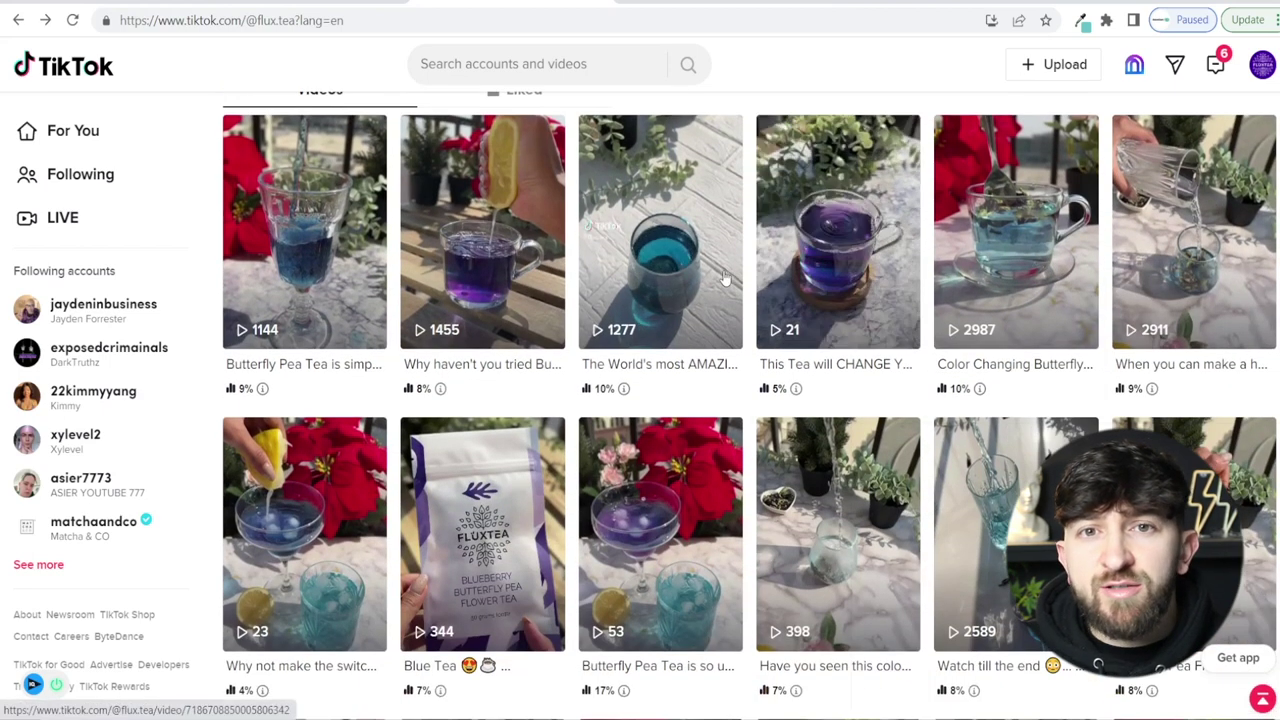
{"action": "scroll", "coordinate": [760, 280], "scroll_direction": "up", "scroll_amount": 3}
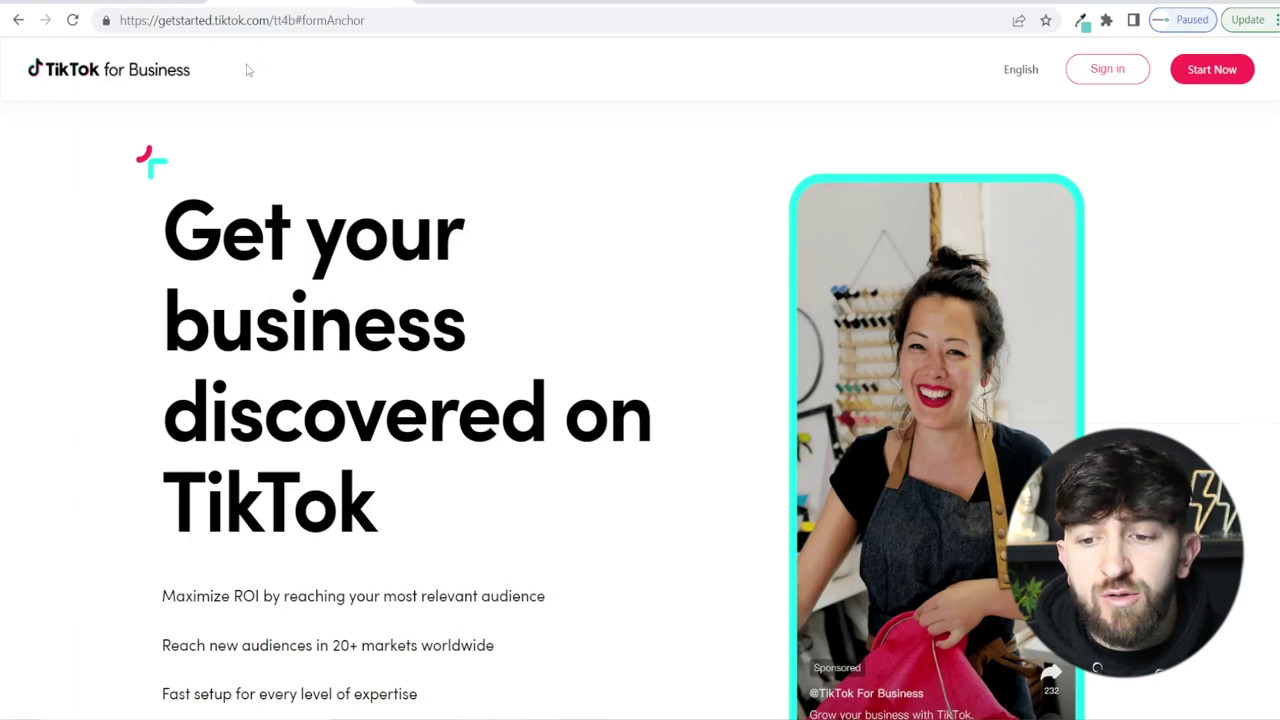
Step: Open the TikTok for Business advertiser sign-up form and agree to the commercial terms and privacy policy
{"action": "left_click", "coordinate": [1225, 78]}
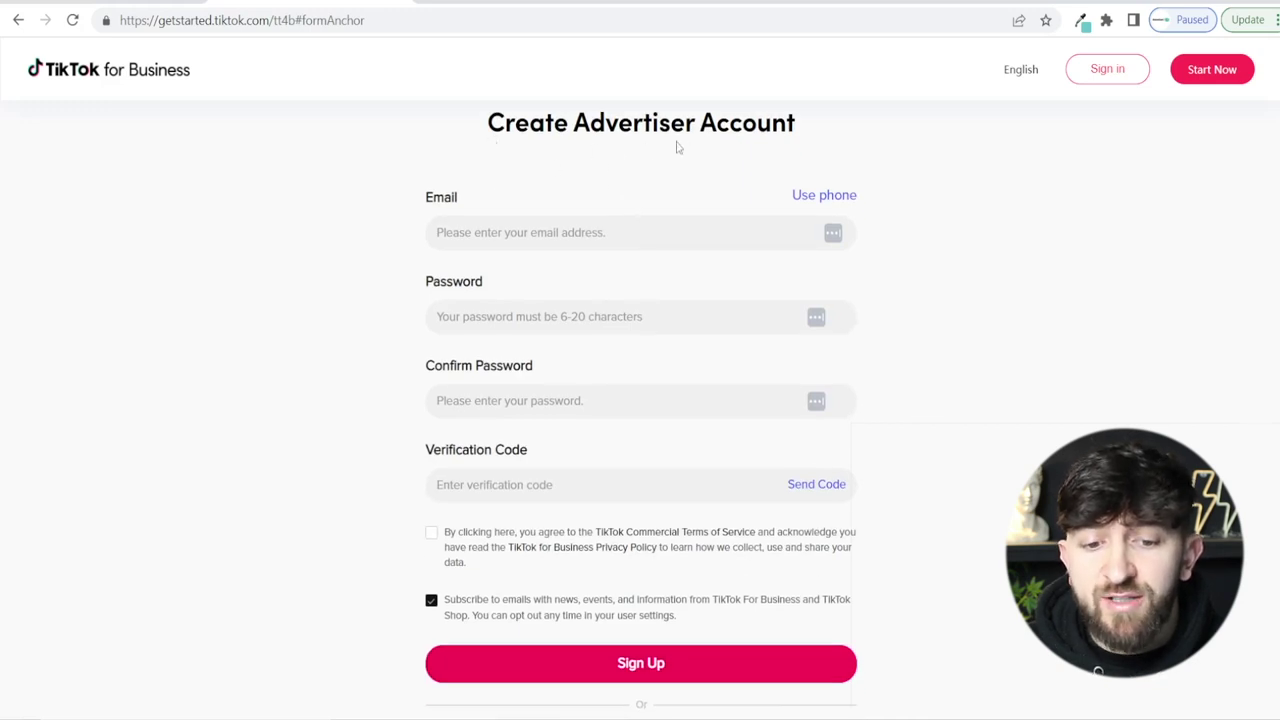
{"action": "scroll", "coordinate": [380, 275], "scroll_direction": "down", "scroll_amount": 2}
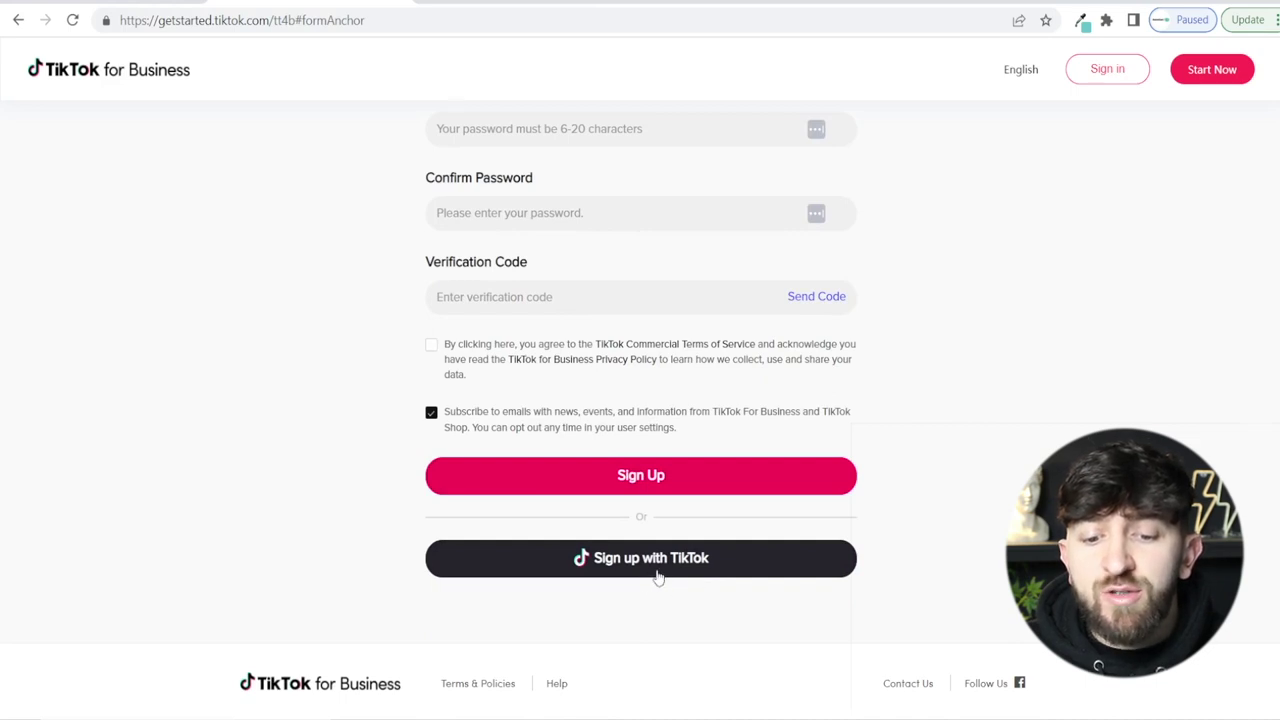
{"action": "left_click", "coordinate": [656, 577]}
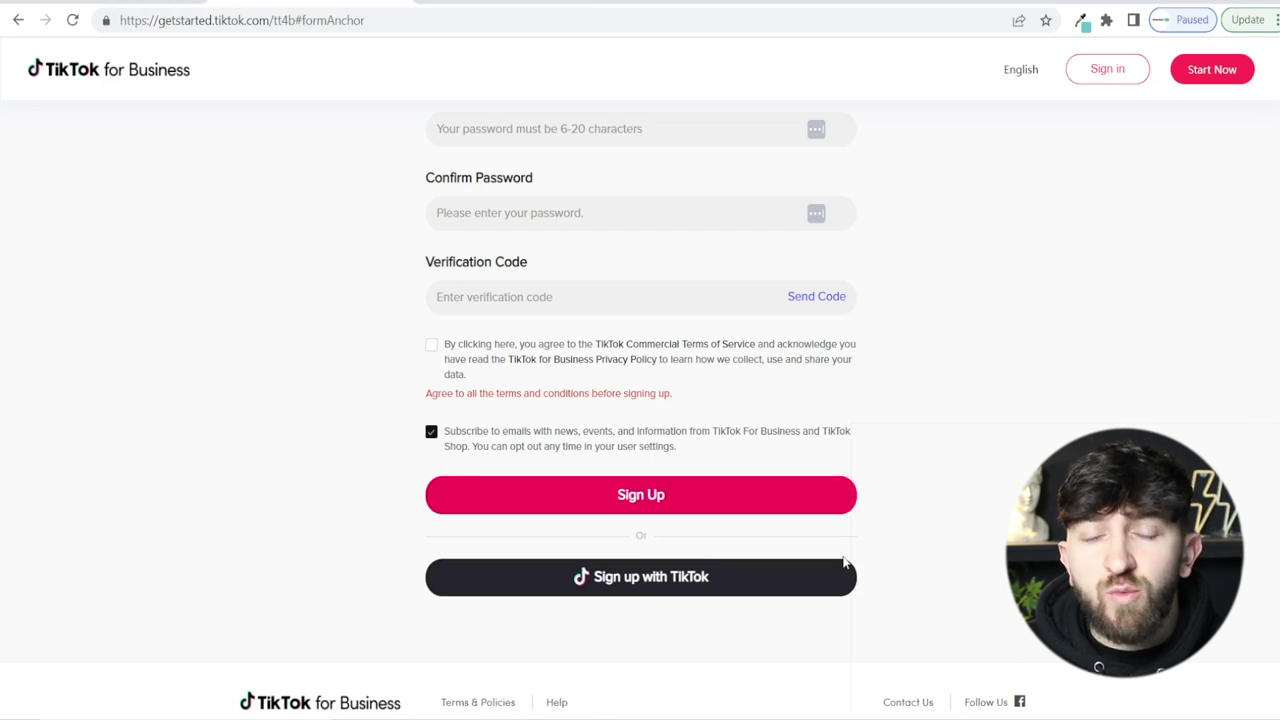
{"action": "left_click", "coordinate": [431, 344]}
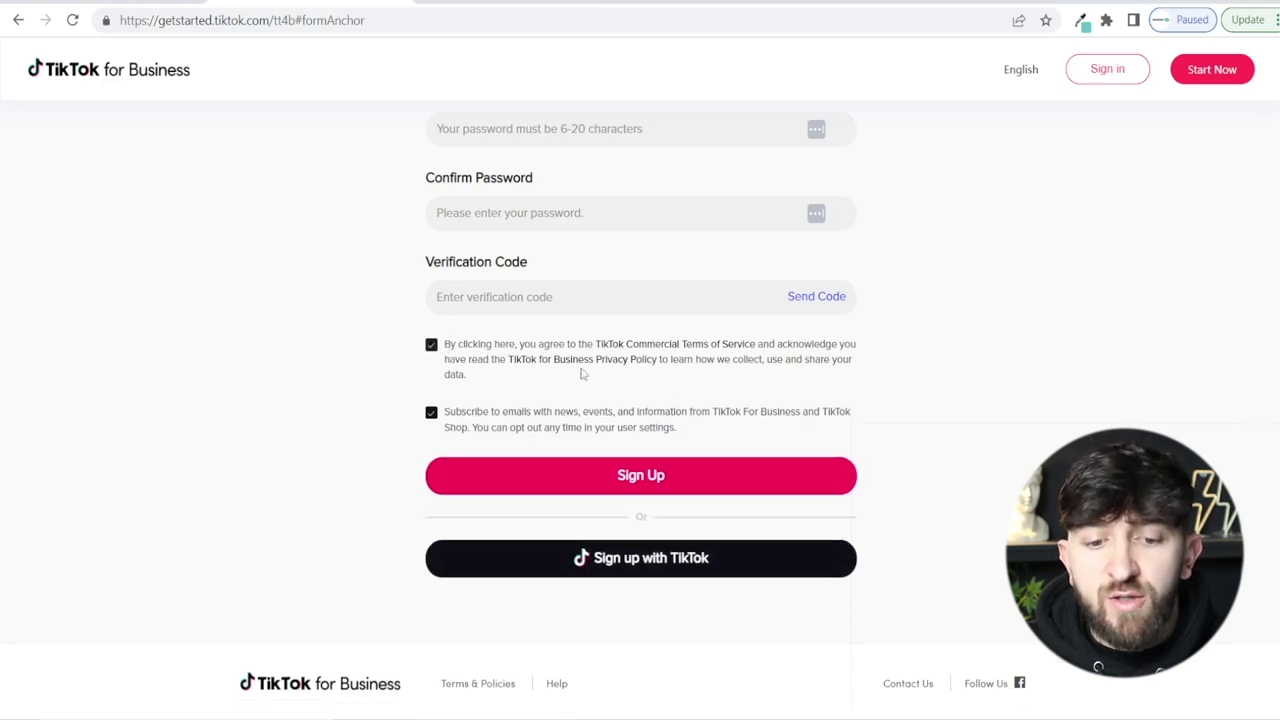
Step: Sign up with the existing TikTok account and authorize TikTok For Business to access flux.tea
{"action": "left_click", "coordinate": [646, 572]}
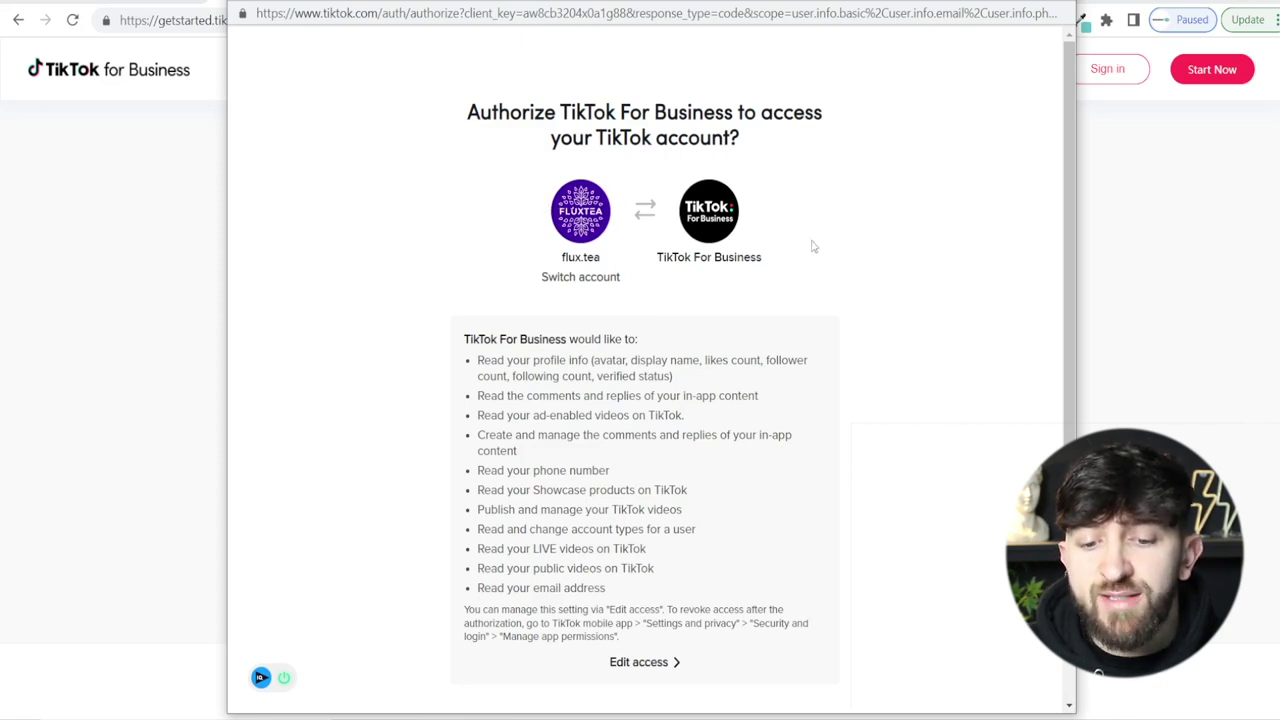
{"action": "scroll", "coordinate": [892, 250], "scroll_direction": "down", "scroll_amount": 3}
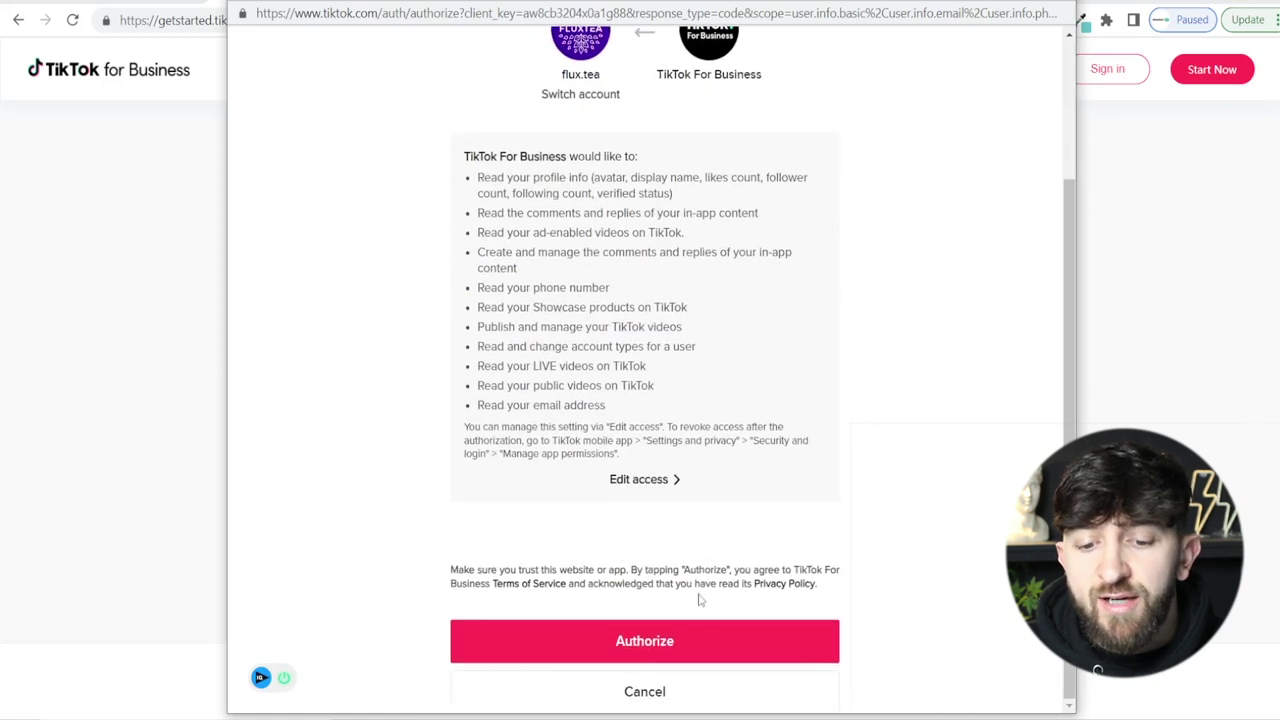
{"action": "left_click", "coordinate": [688, 648]}
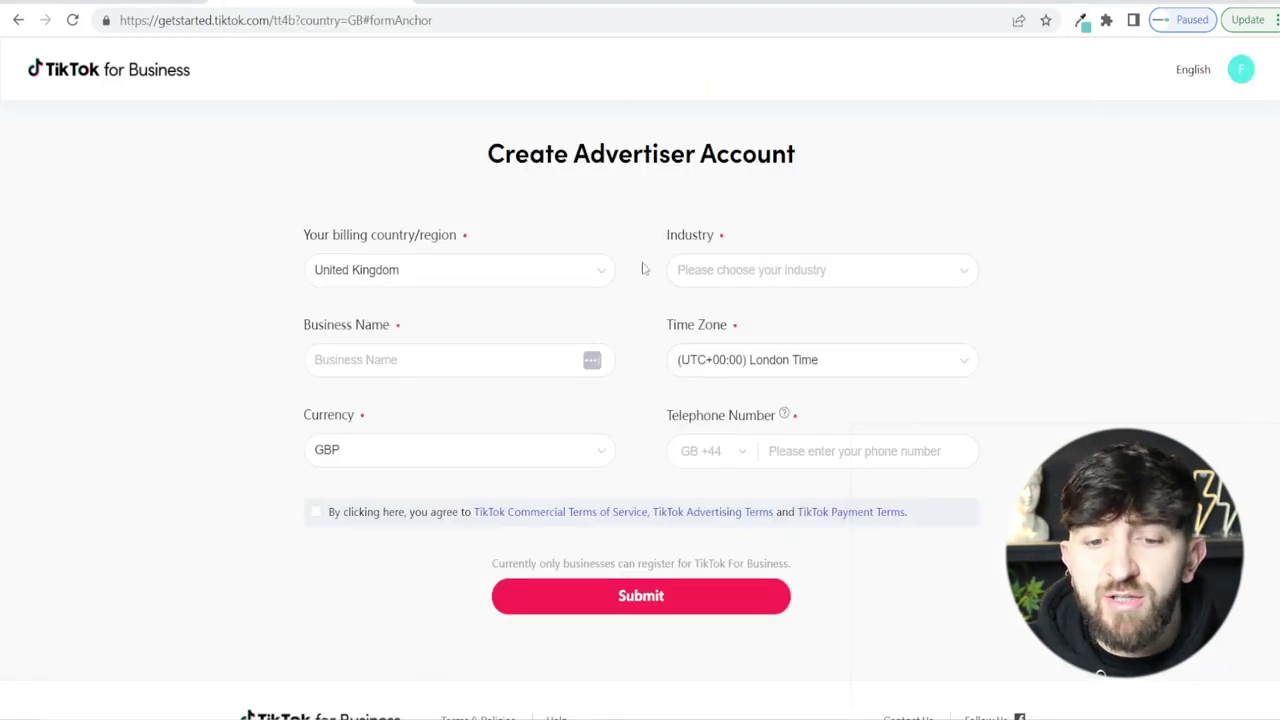
Step: Set the advertiser account's industry to Food & Snacks under E-commerce and its business name to FluxTea
{"action": "left_click", "coordinate": [744, 282]}
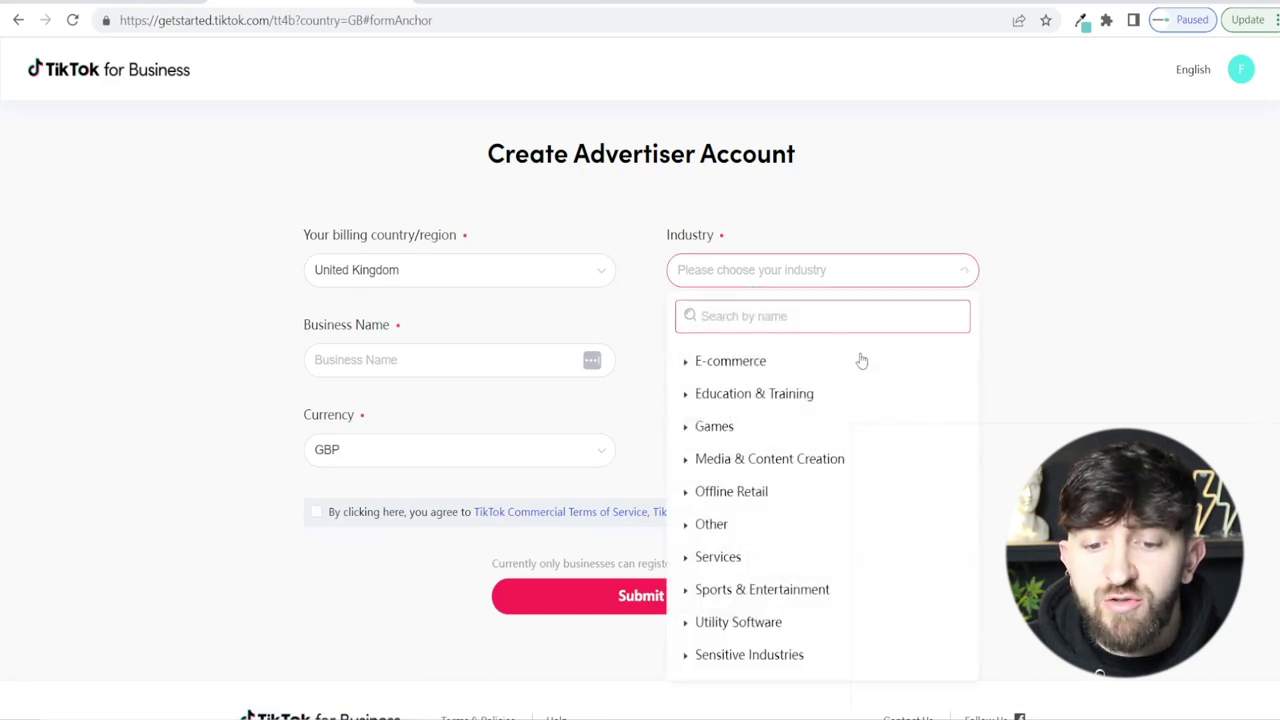
{"action": "left_click", "coordinate": [750, 363]}
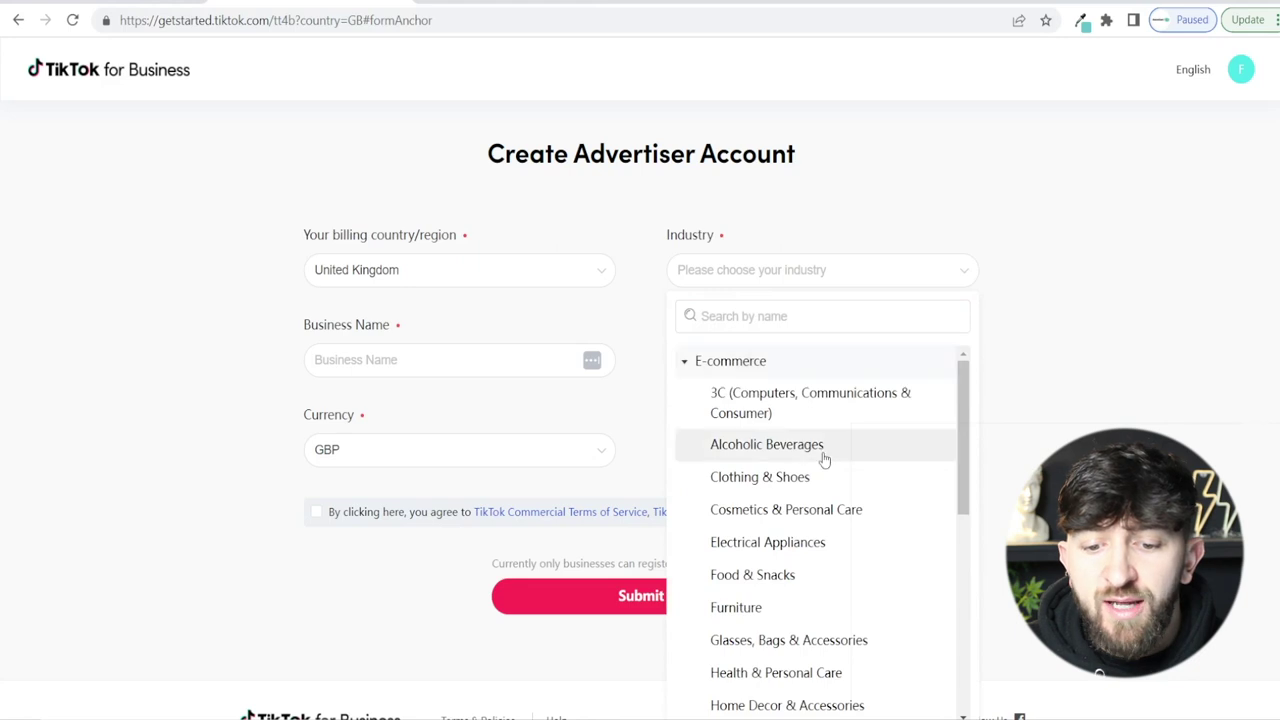
{"action": "left_click", "coordinate": [809, 575]}
{"action": "left_click", "coordinate": [380, 372]}
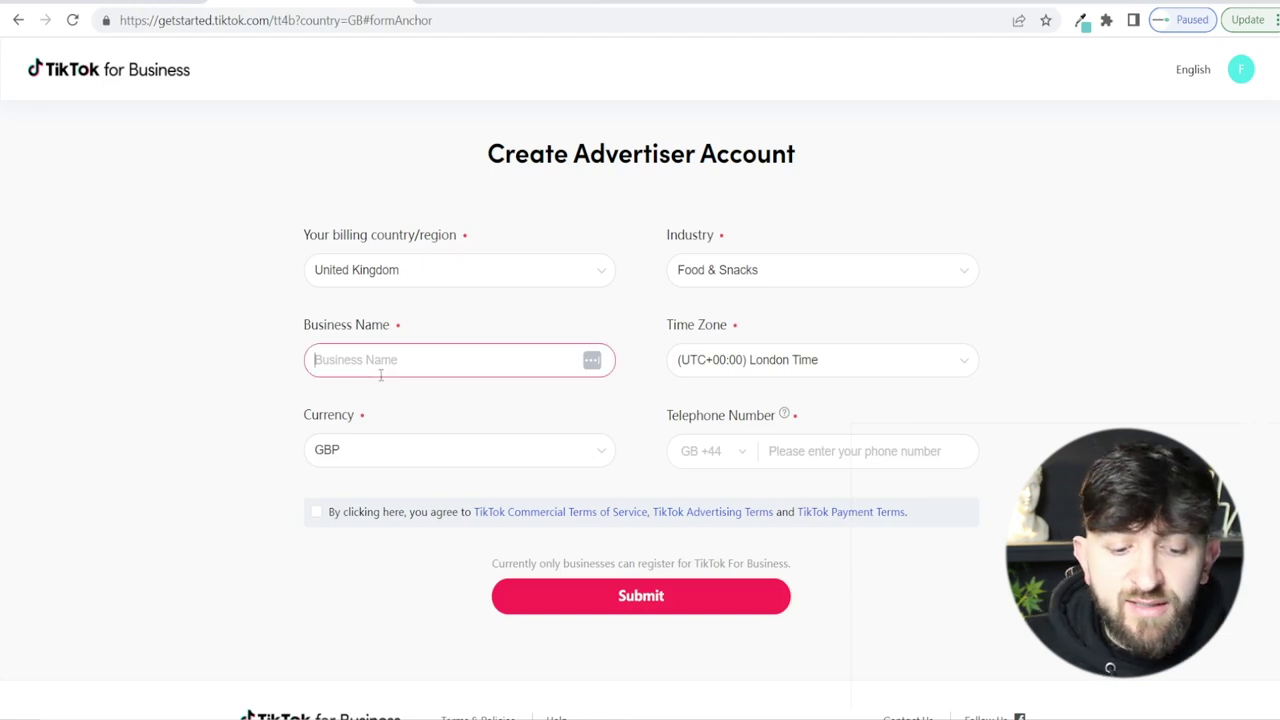
{"action": "type", "text": "Flux"}
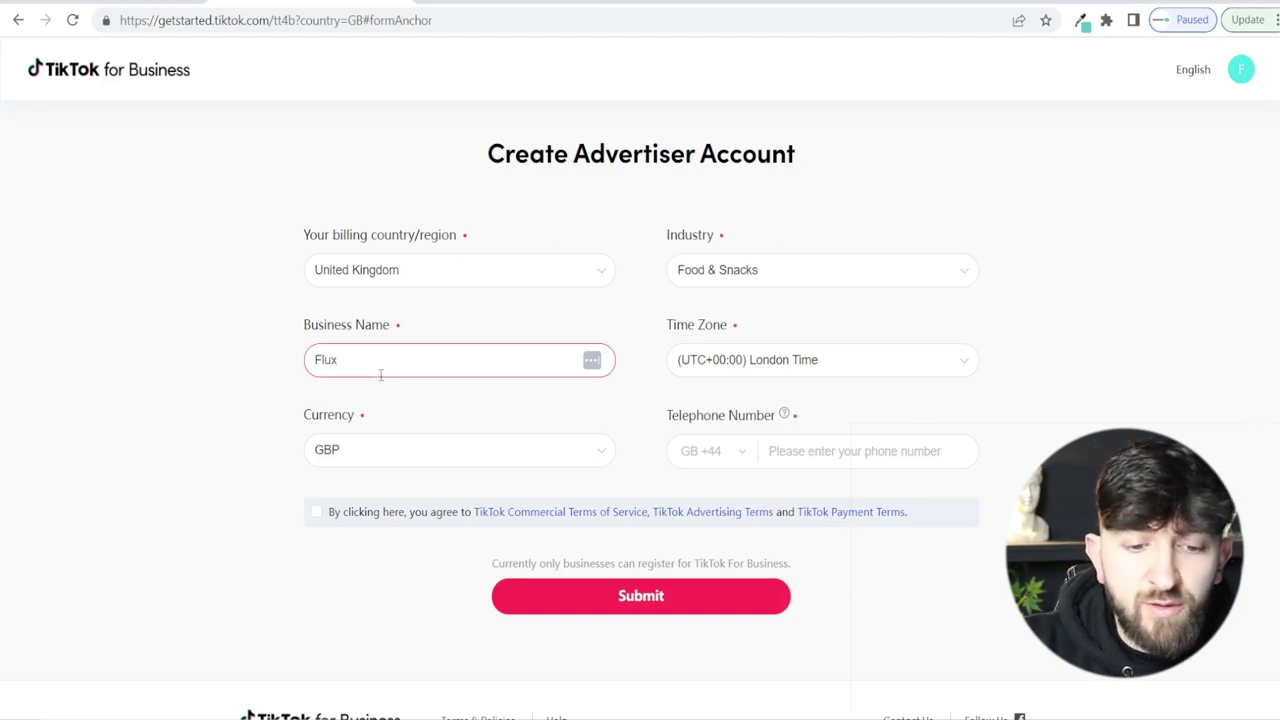
{"action": "type", "text": "Tea"}
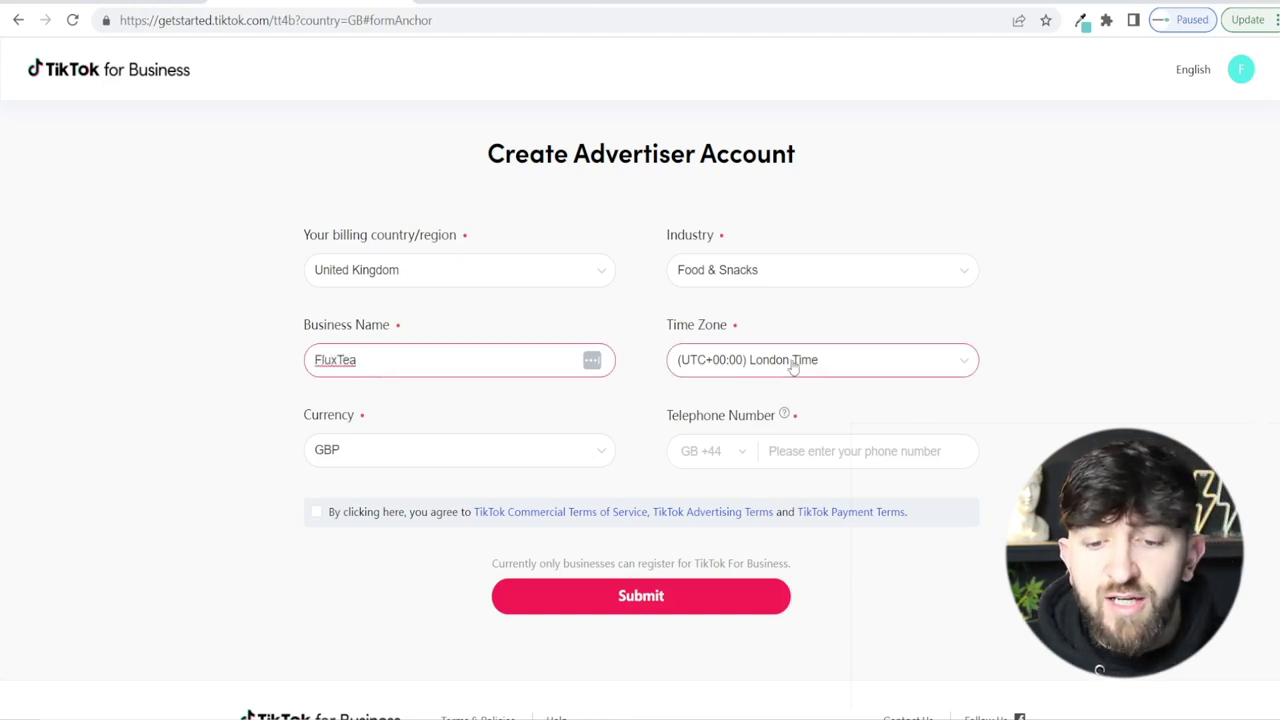
Step: Keep GBP as the currency, agree to the advertising and payment terms, and submit the advertiser account form
{"action": "left_click", "coordinate": [364, 452]}
{"action": "left_click", "coordinate": [196, 470]}
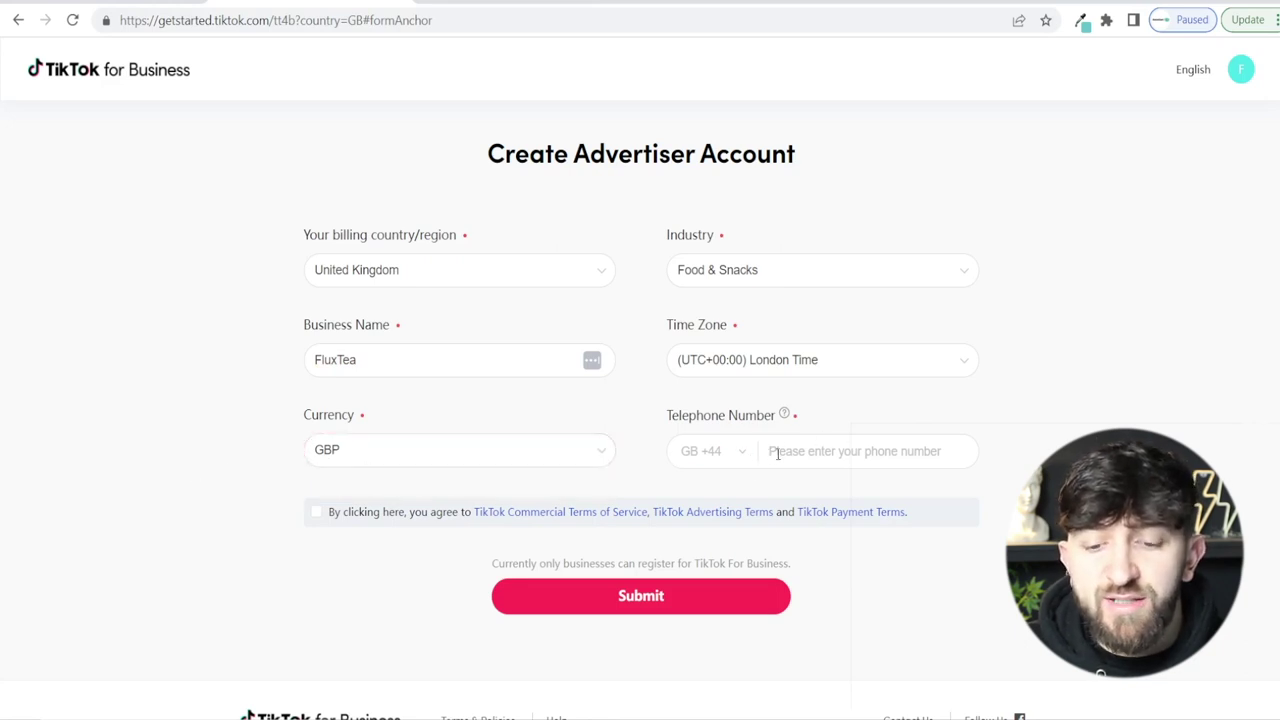
{"action": "left_click", "coordinate": [316, 514]}
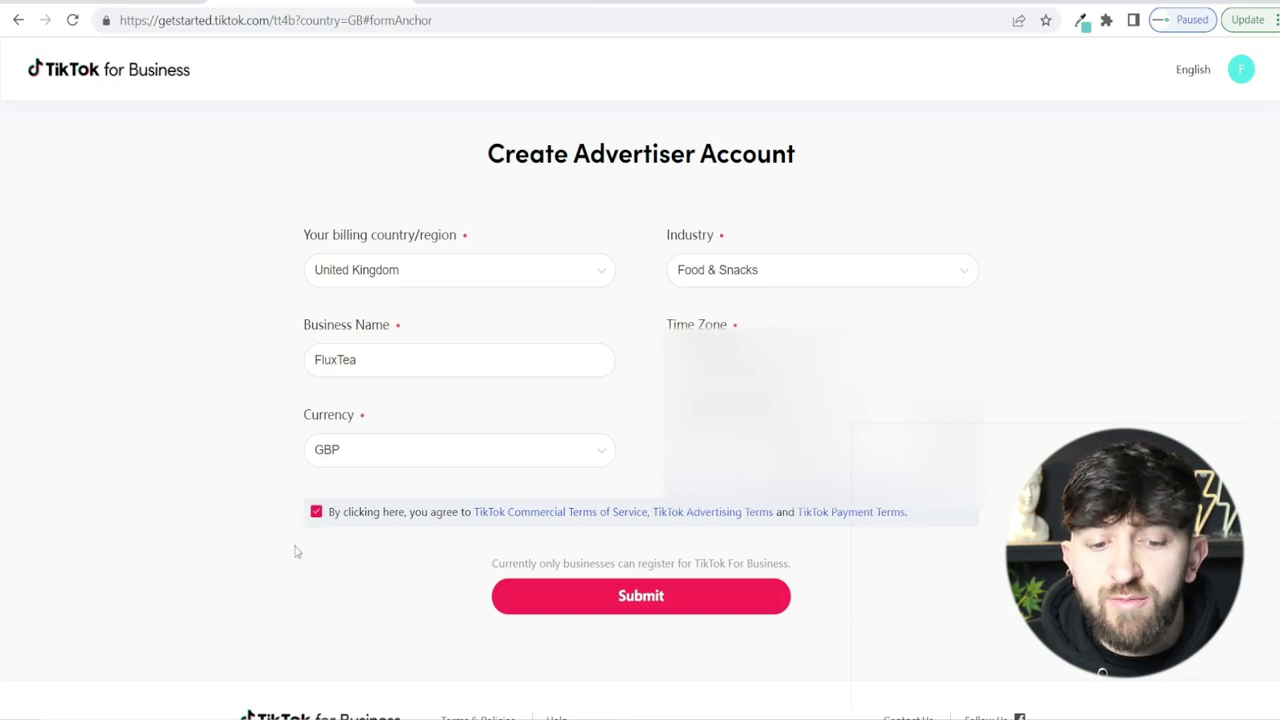
{"action": "left_click", "coordinate": [641, 600]}
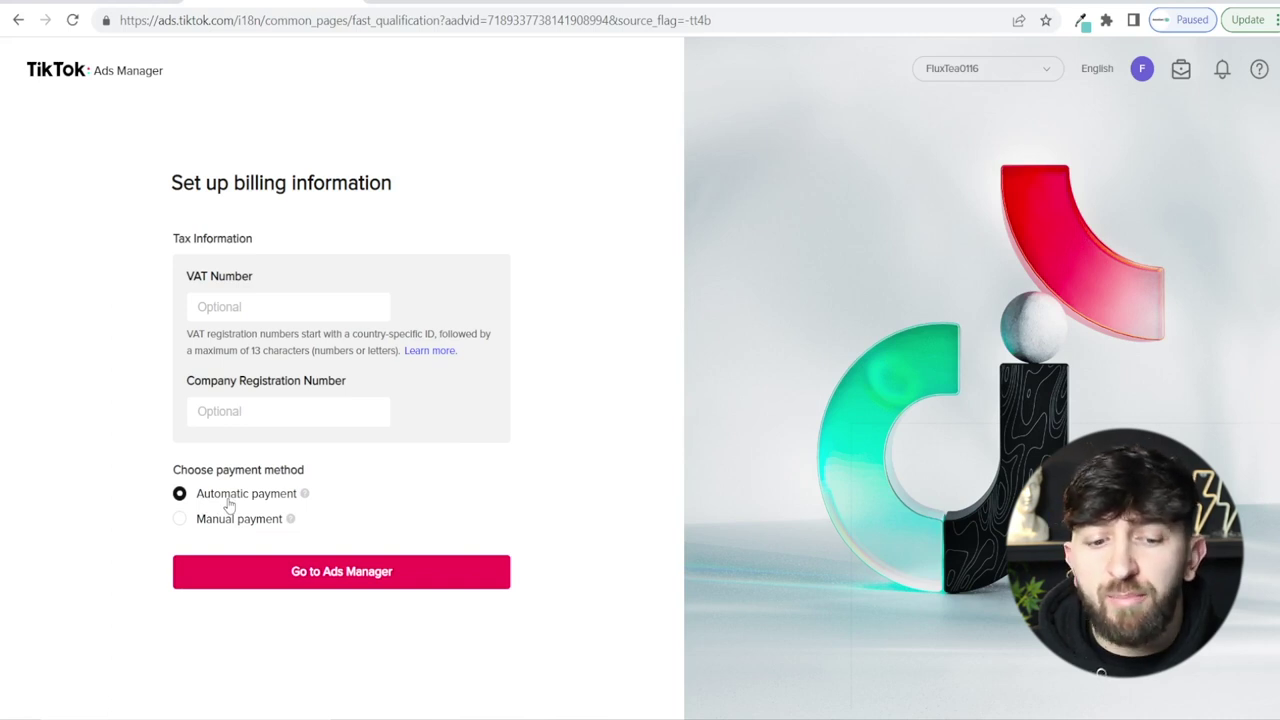
Step: Continue from the billing setup to Ads Manager with automatic payment and choose Custom Mode
{"action": "left_click", "coordinate": [320, 578]}
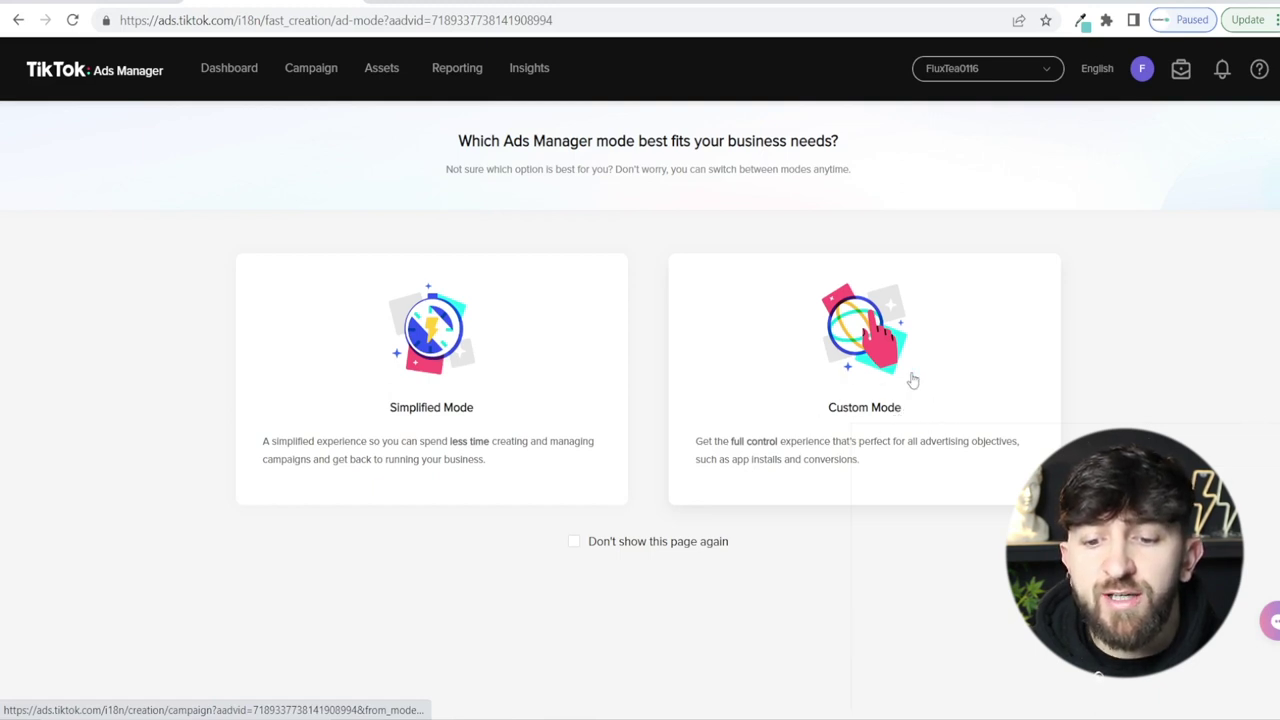
{"action": "left_click", "coordinate": [875, 368]}
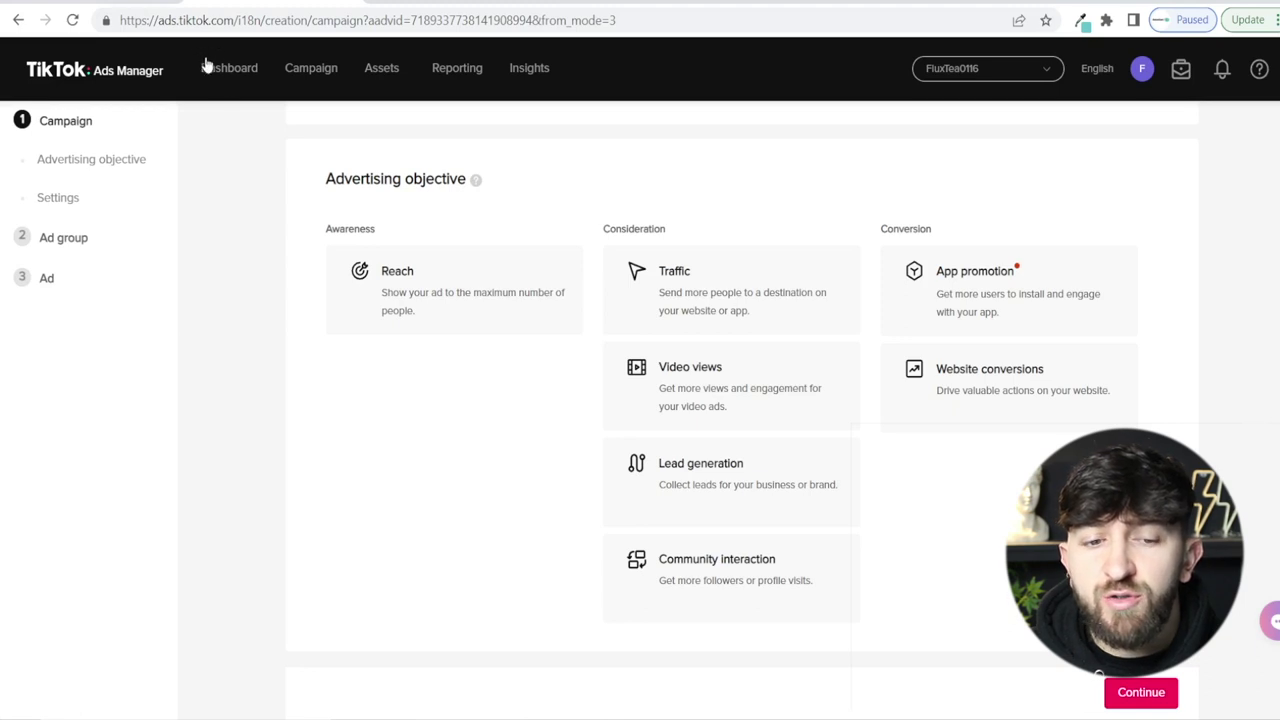
Step: Leave the campaign creation page for the dashboard and look over the ad group statuses
{"action": "mouse_move", "coordinate": [400, 90]}
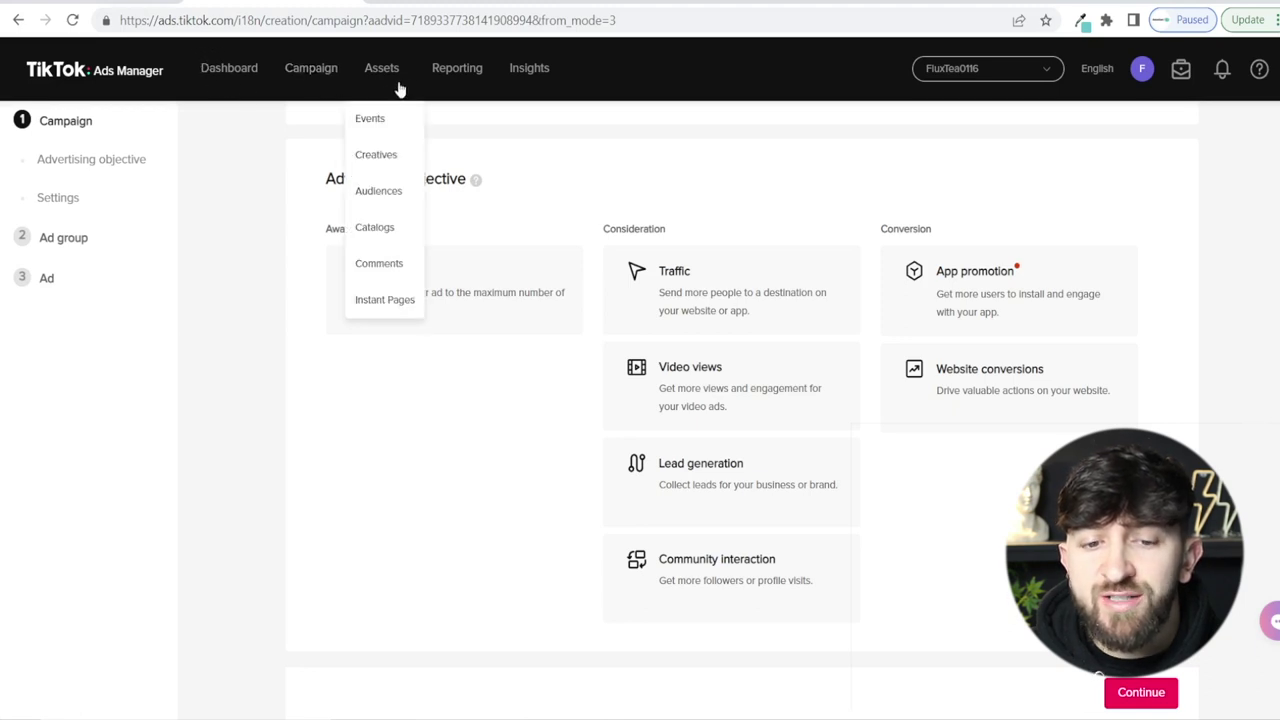
{"action": "left_click", "coordinate": [232, 72]}
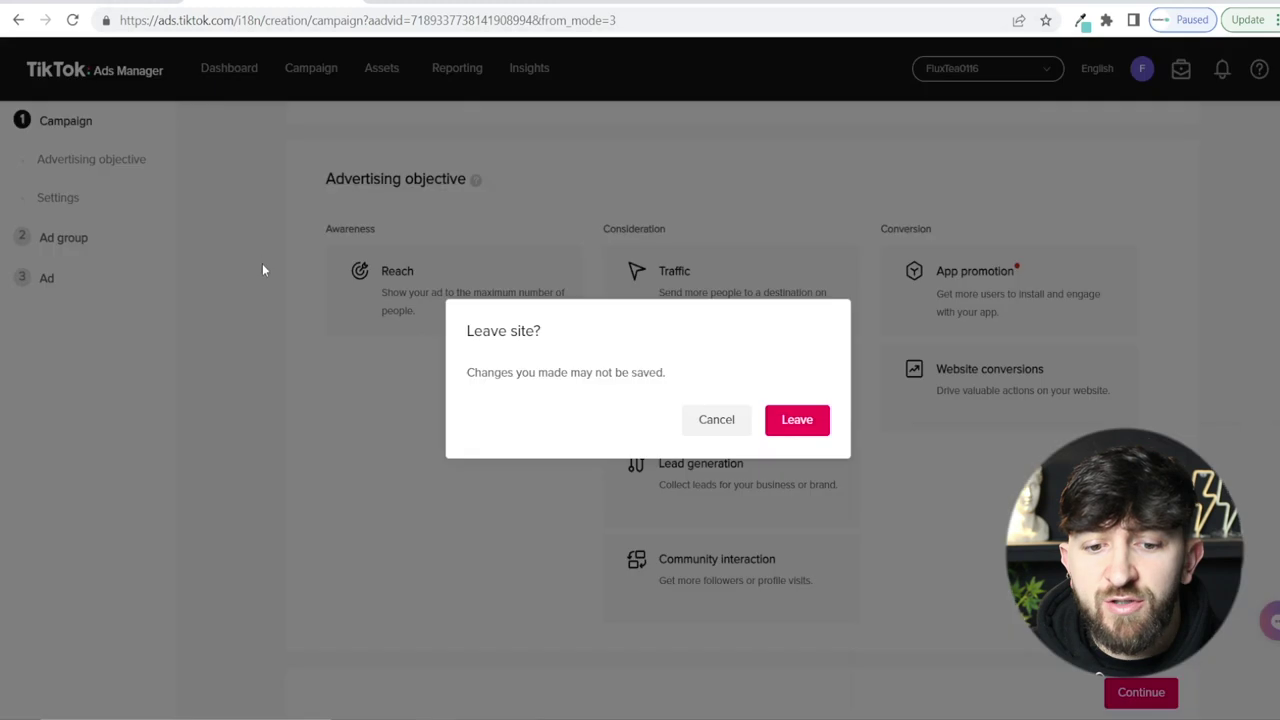
{"action": "left_click", "coordinate": [795, 427]}
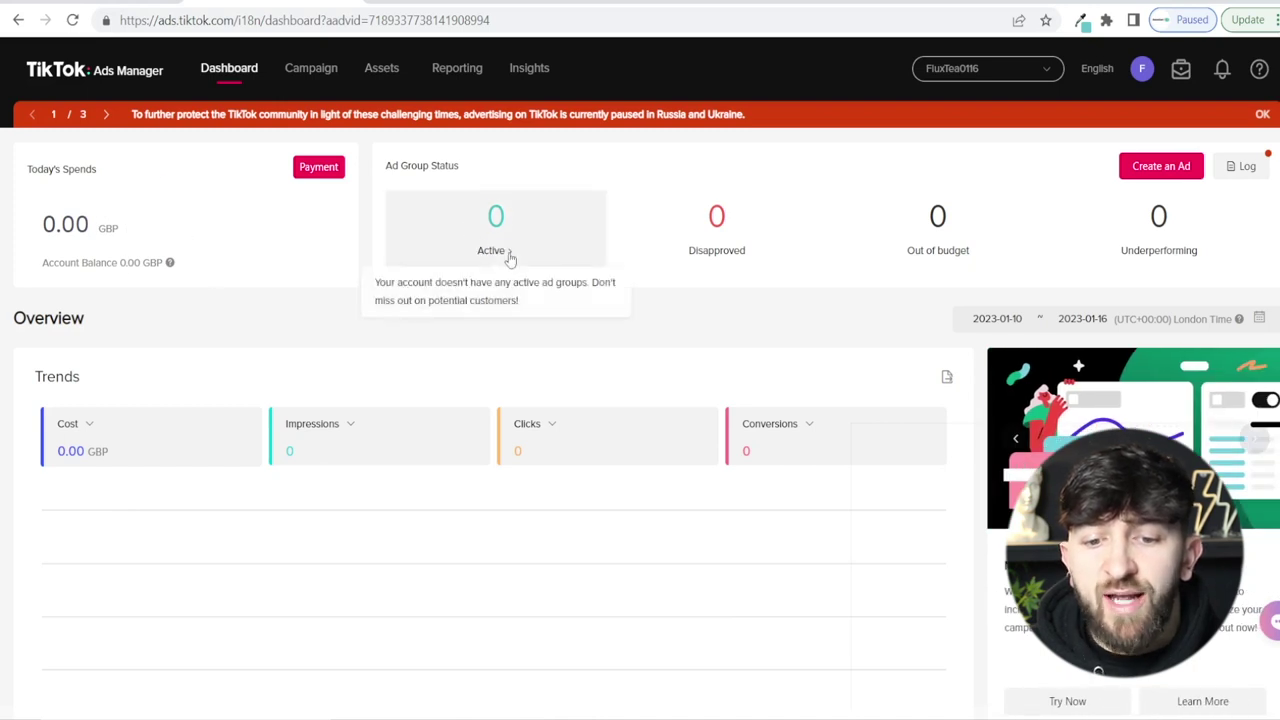
{"action": "mouse_move", "coordinate": [727, 222]}
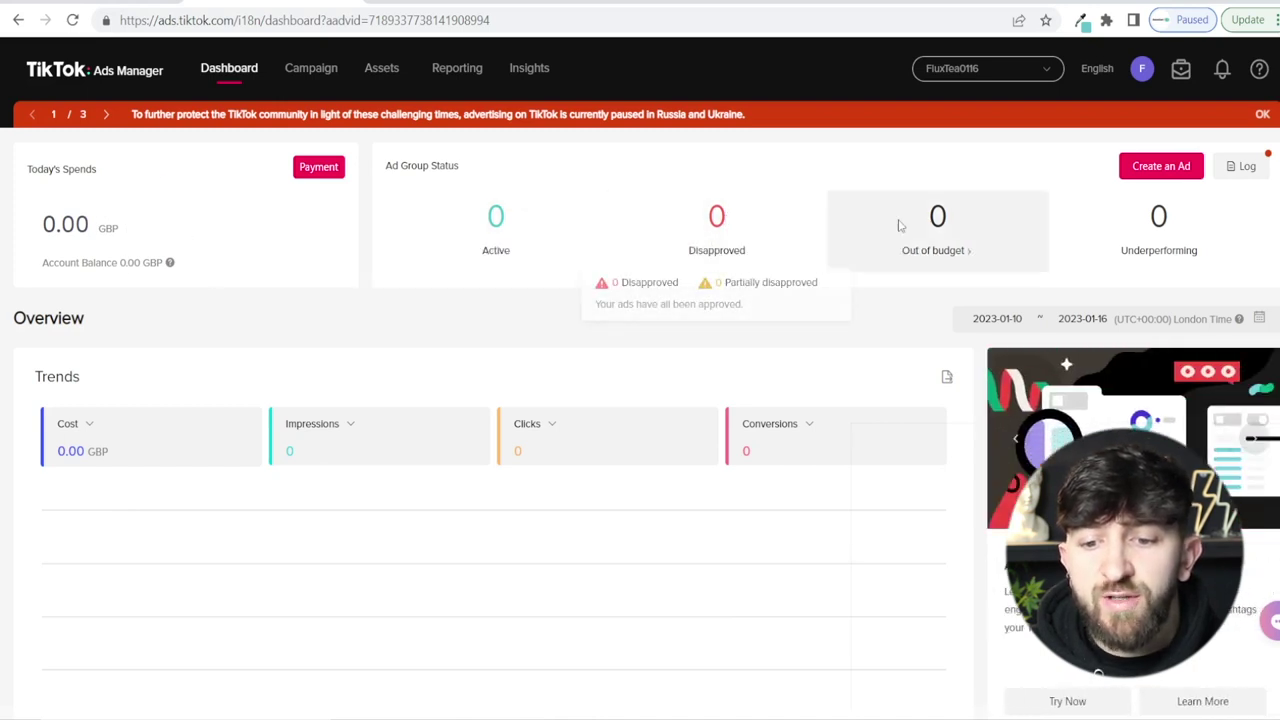
{"action": "mouse_move", "coordinate": [1113, 250]}
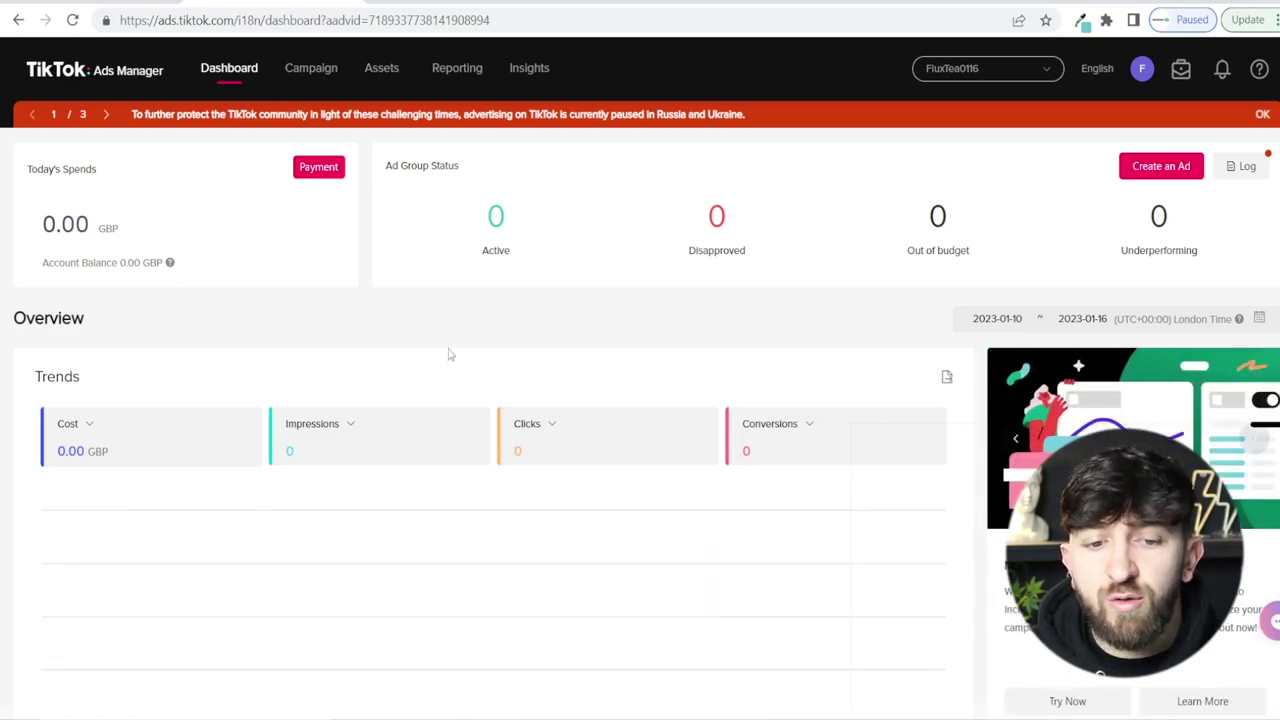
Step: Open the creatives library from the account's assets and view its Videos section
{"action": "mouse_move", "coordinate": [391, 62]}
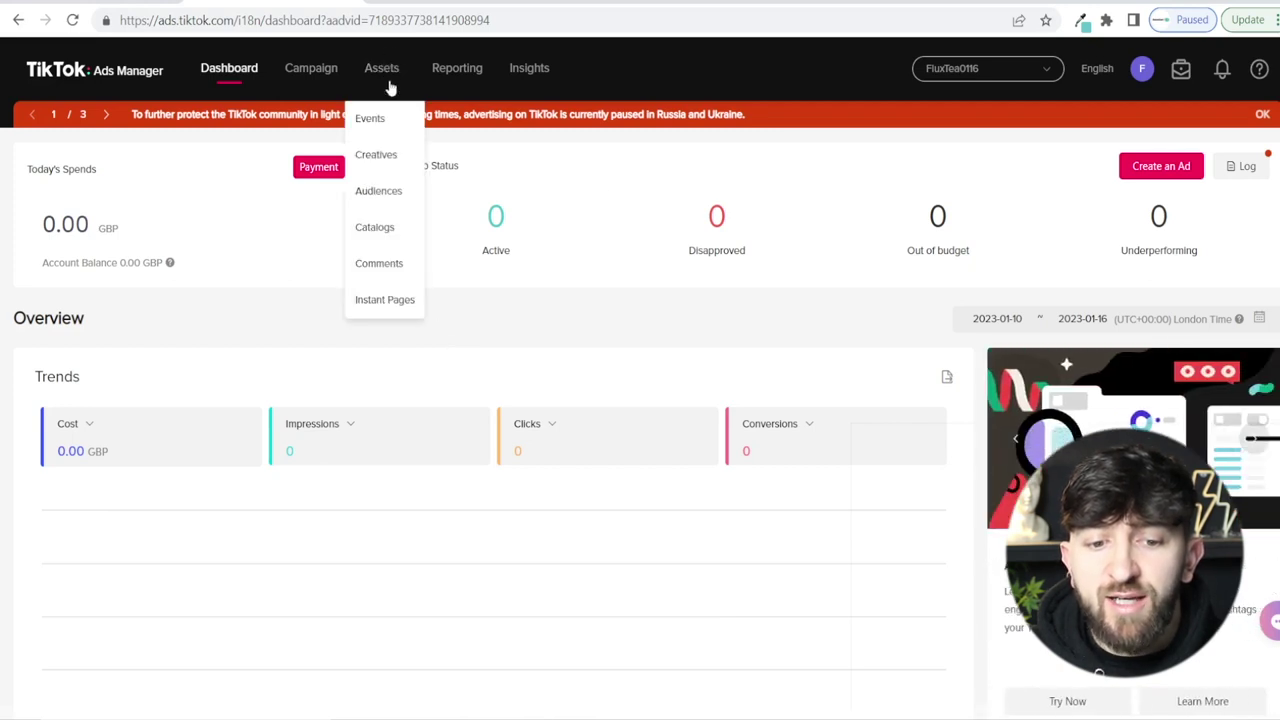
{"action": "left_click", "coordinate": [383, 154]}
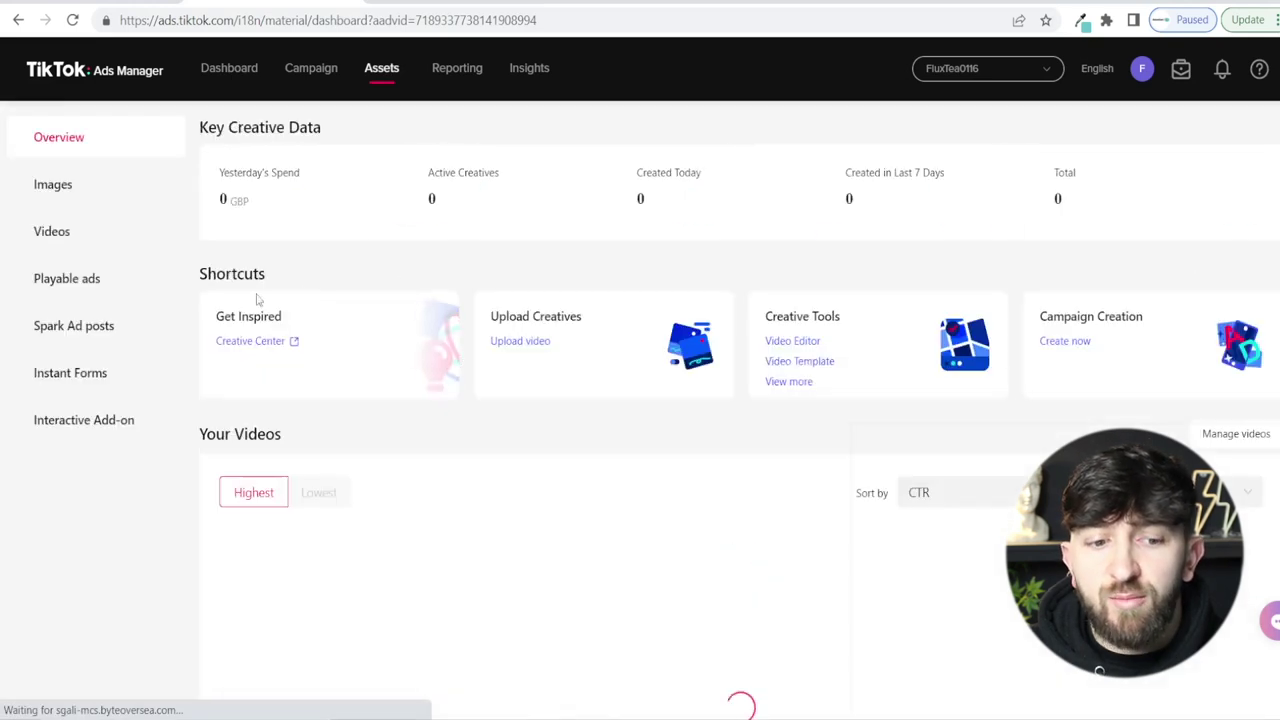
{"action": "left_click", "coordinate": [52, 233]}
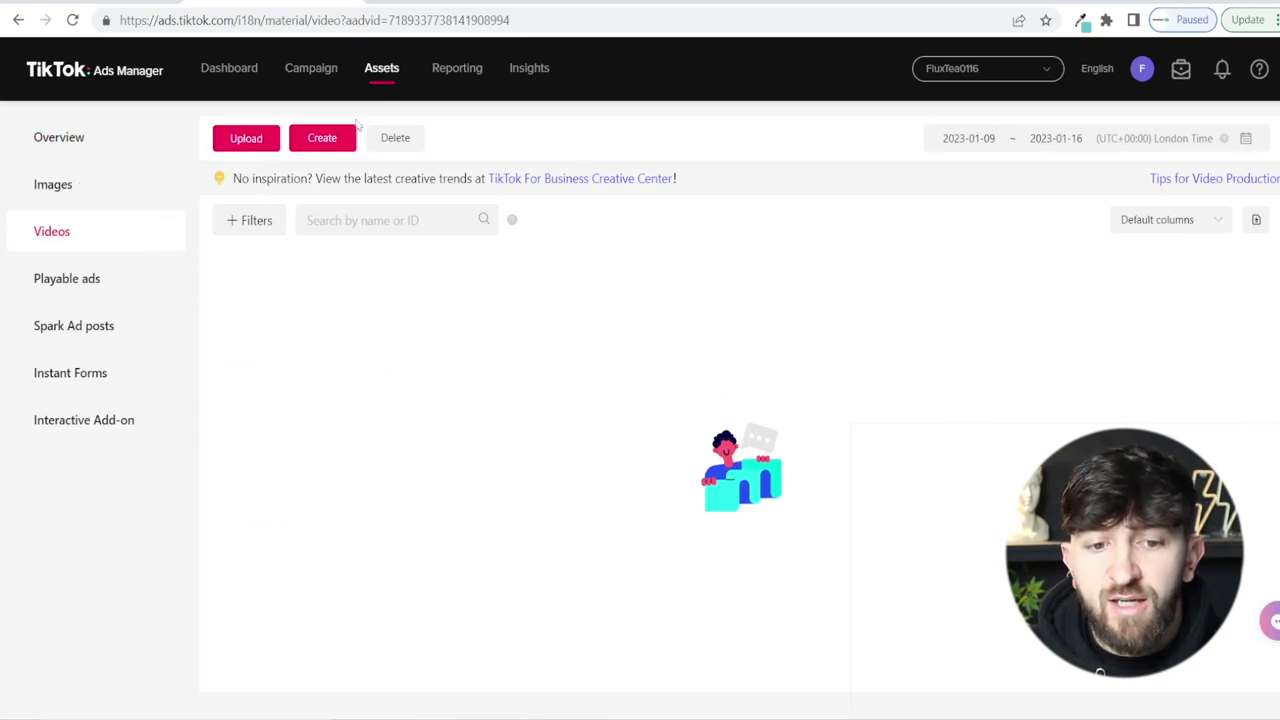
Step: Open the audiences from the account's assets and view the available custom audience types
{"action": "mouse_move", "coordinate": [388, 80]}
{"action": "left_click", "coordinate": [377, 194]}
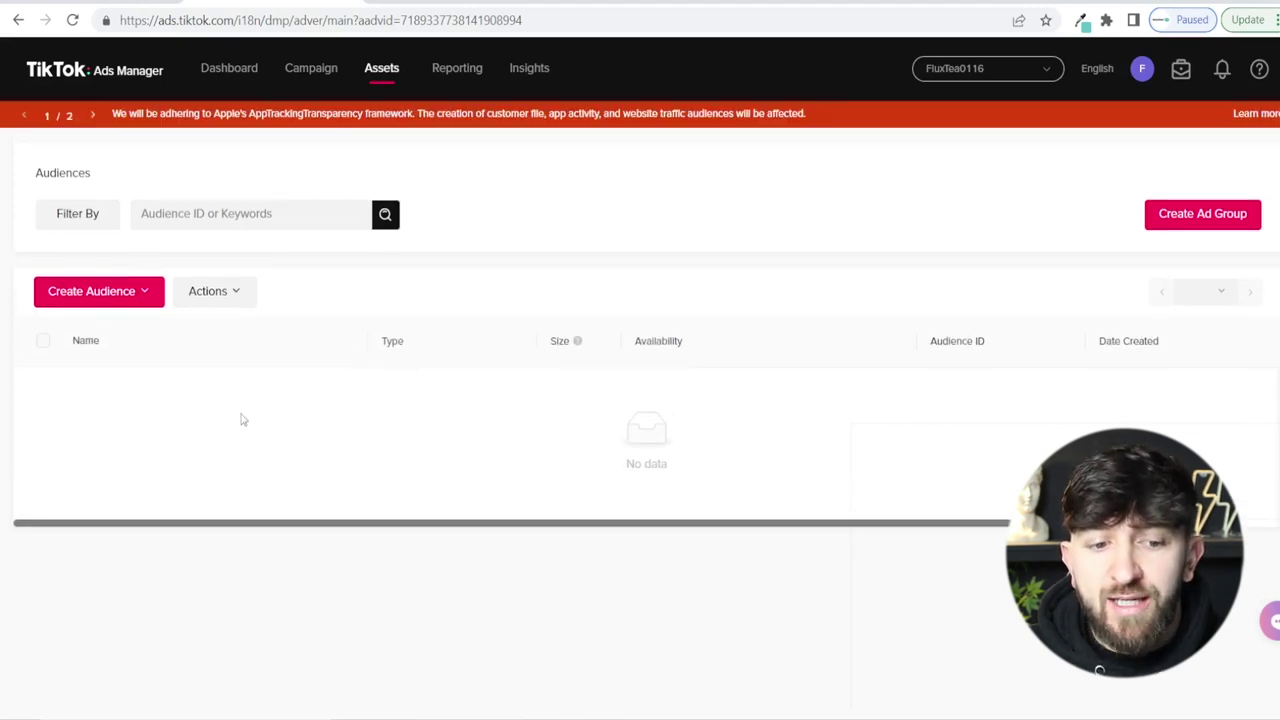
{"action": "left_click", "coordinate": [129, 298]}
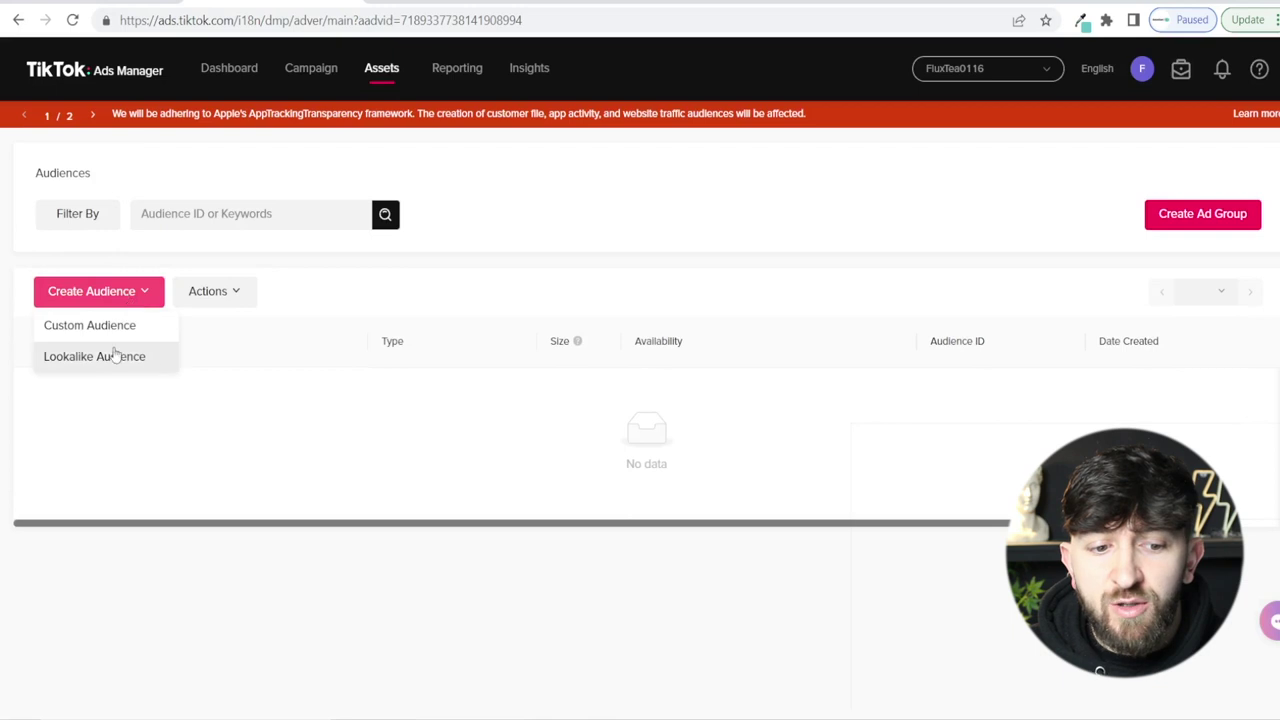
{"action": "left_click", "coordinate": [127, 332]}
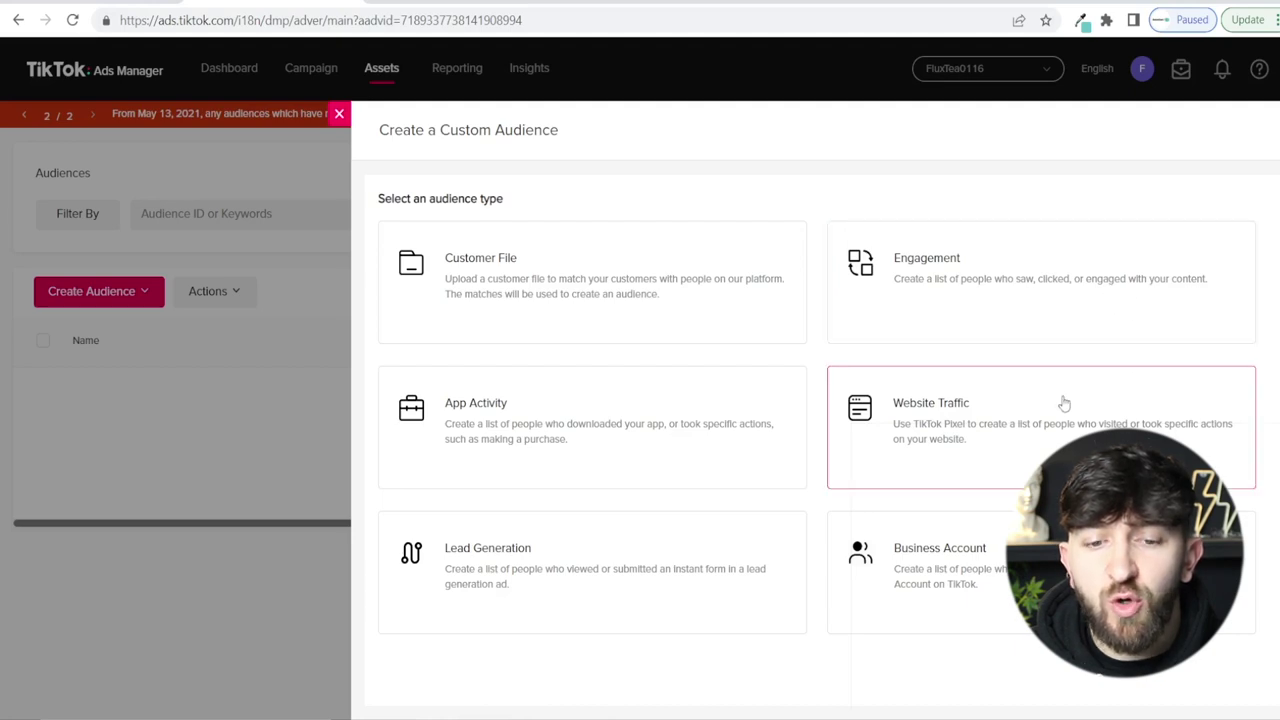
Step: Switch to the flux.tea TikTok profile and look through its posted videos
{"action": "left_click", "coordinate": [455, 2]}
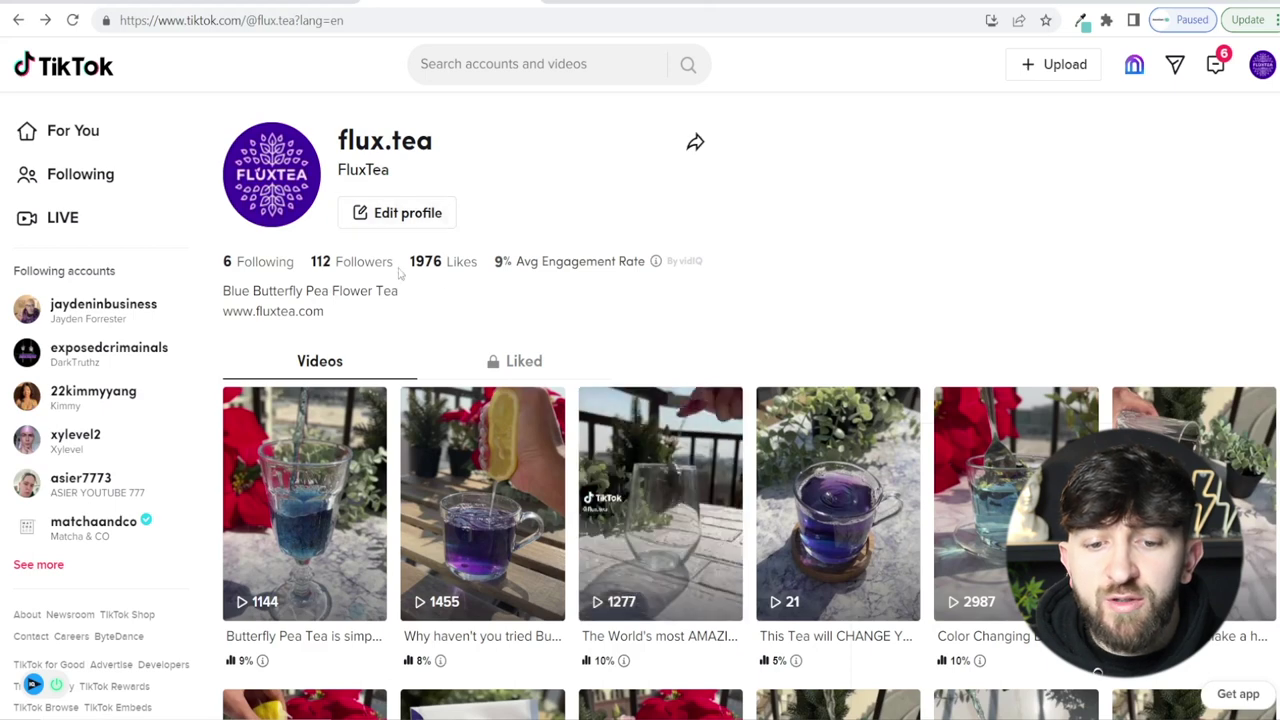
{"action": "scroll", "coordinate": [776, 310], "scroll_direction": "down", "scroll_amount": 1}
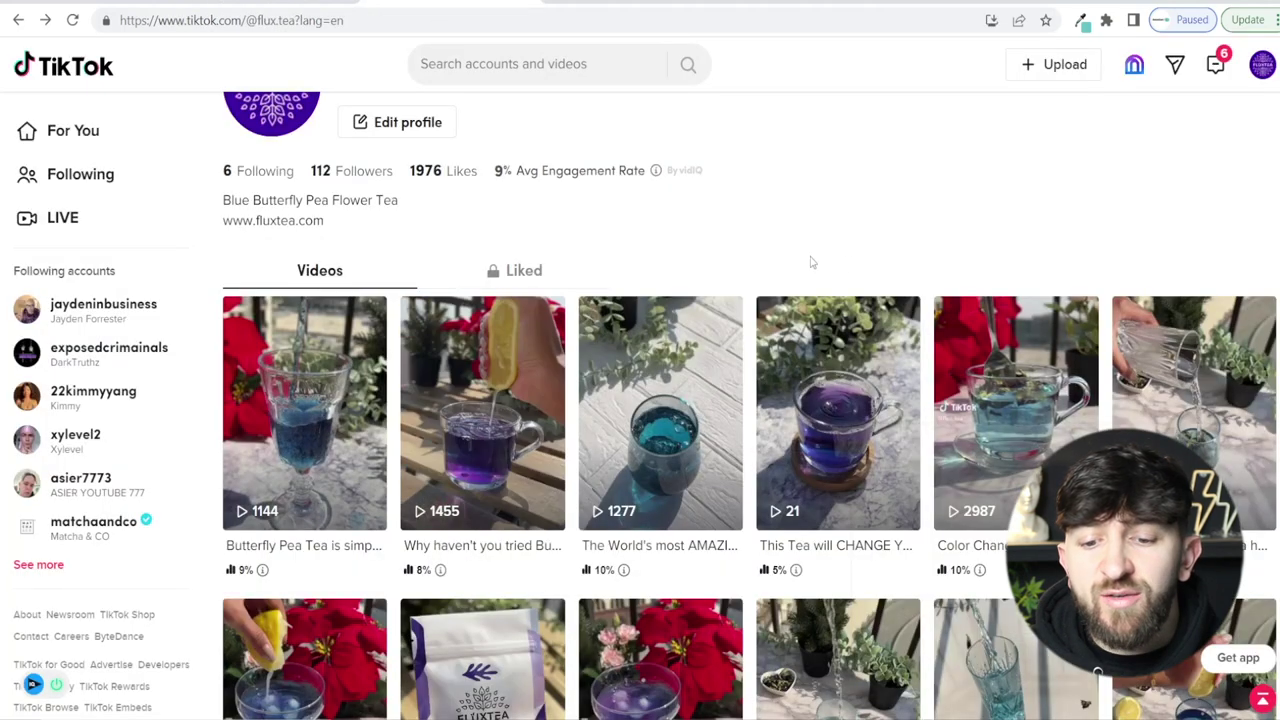
{"action": "scroll", "coordinate": [812, 262], "scroll_direction": "down", "scroll_amount": 2}
{"action": "scroll", "coordinate": [477, 494], "scroll_direction": "down", "scroll_amount": 1}
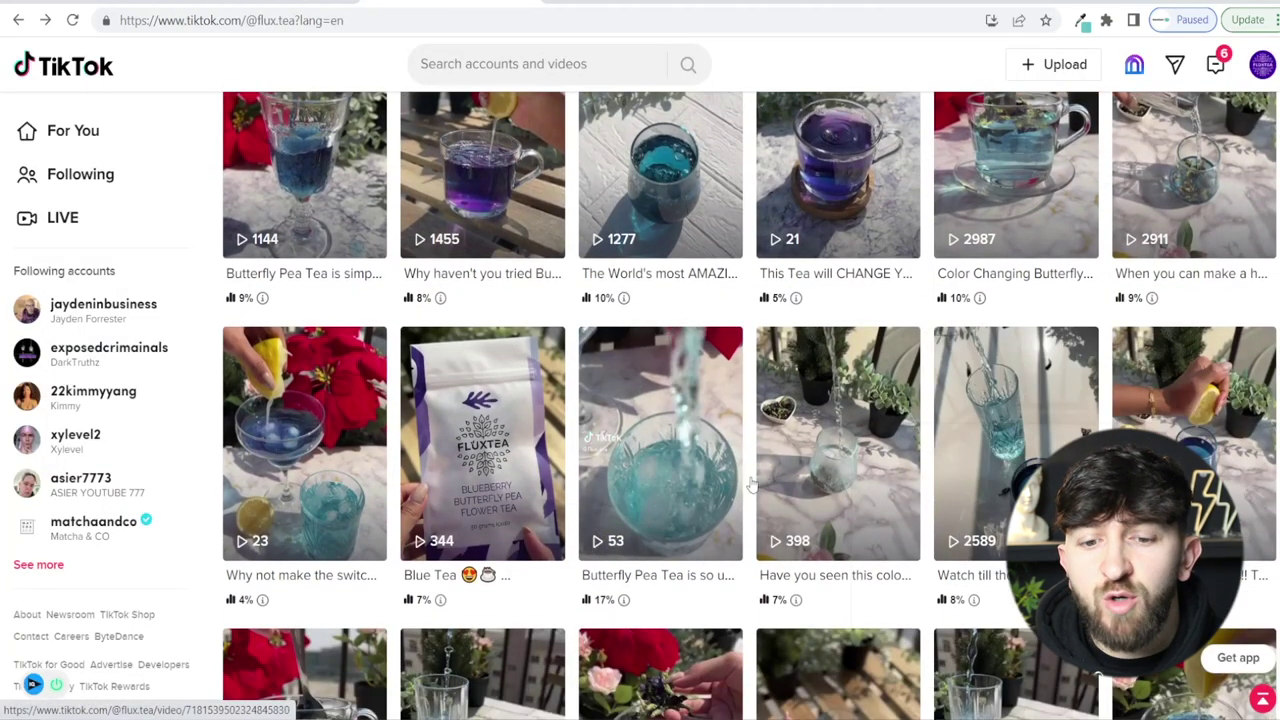
{"action": "scroll", "coordinate": [770, 466], "scroll_direction": "down", "scroll_amount": 2}
{"action": "scroll", "coordinate": [755, 445], "scroll_direction": "down", "scroll_amount": 1}
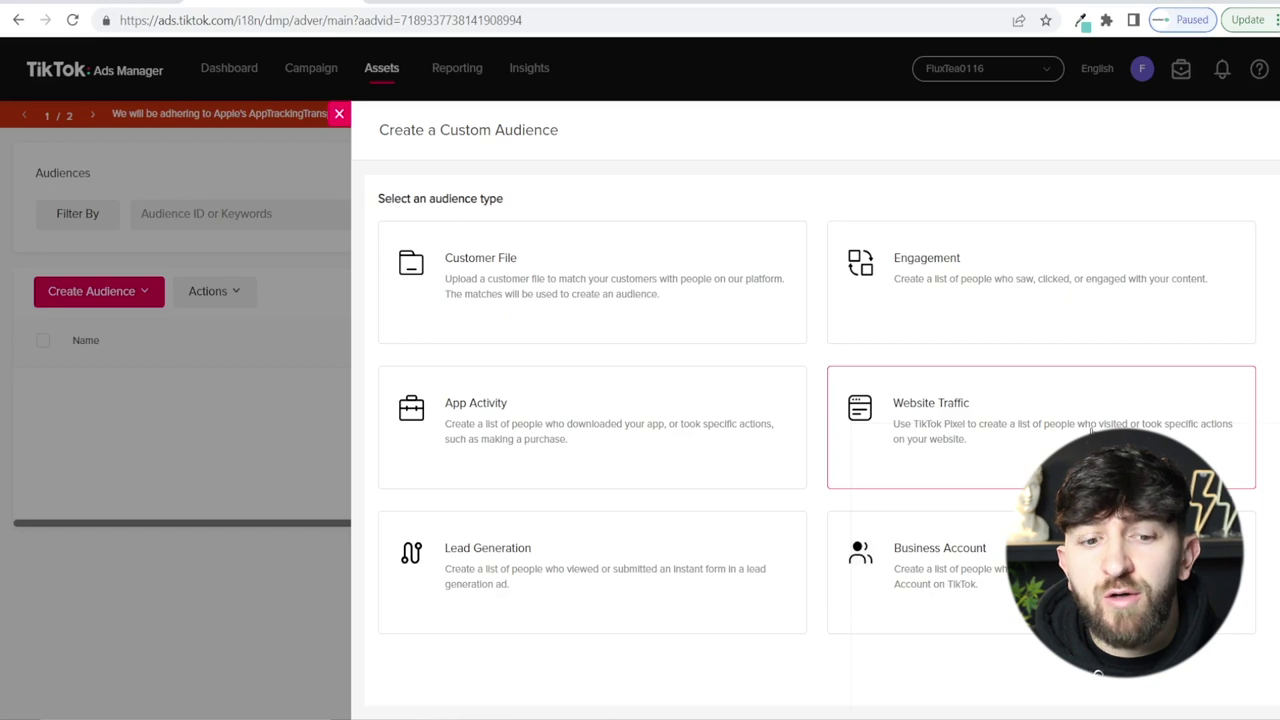
Step: Close the custom audience options in Ads Manager and open the Reporting page
{"action": "left_click", "coordinate": [205, 501]}
{"action": "mouse_move", "coordinate": [387, 78]}
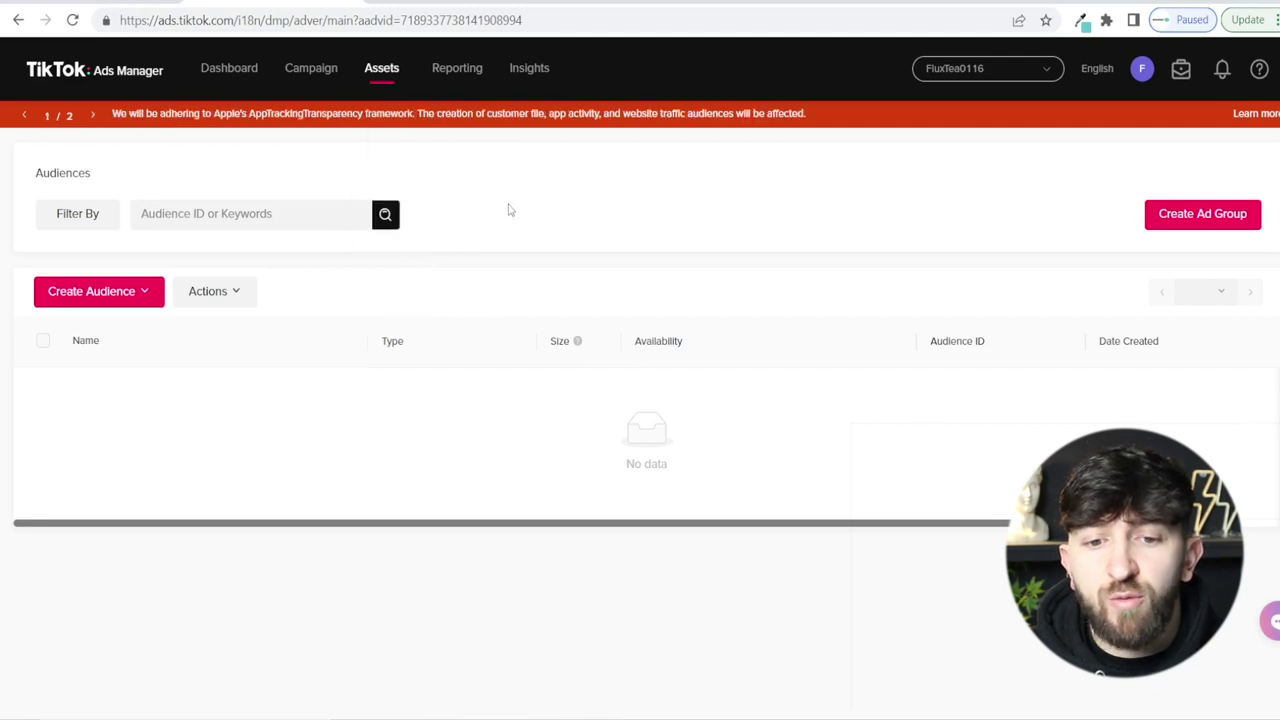
{"action": "left_click", "coordinate": [459, 70]}
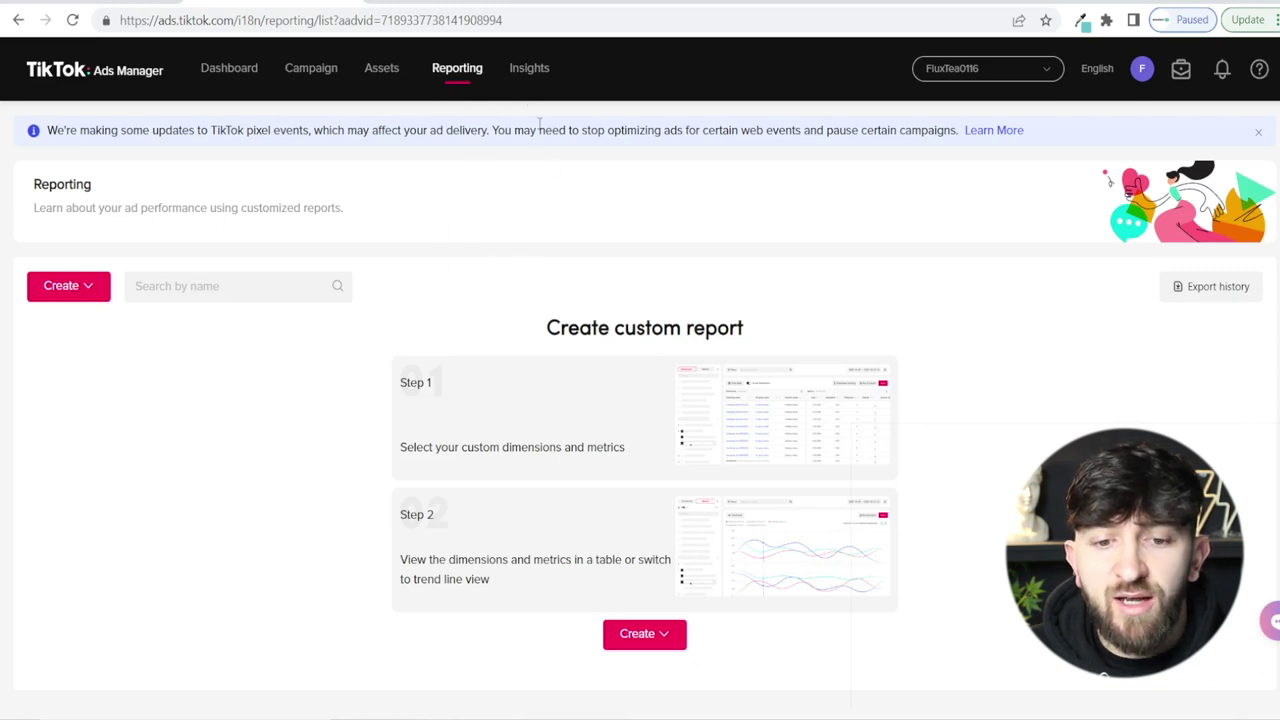
Step: Open the audience insights and examine the United Kingdom breakdowns by age, gender, region, device and interests
{"action": "left_click", "coordinate": [527, 74]}
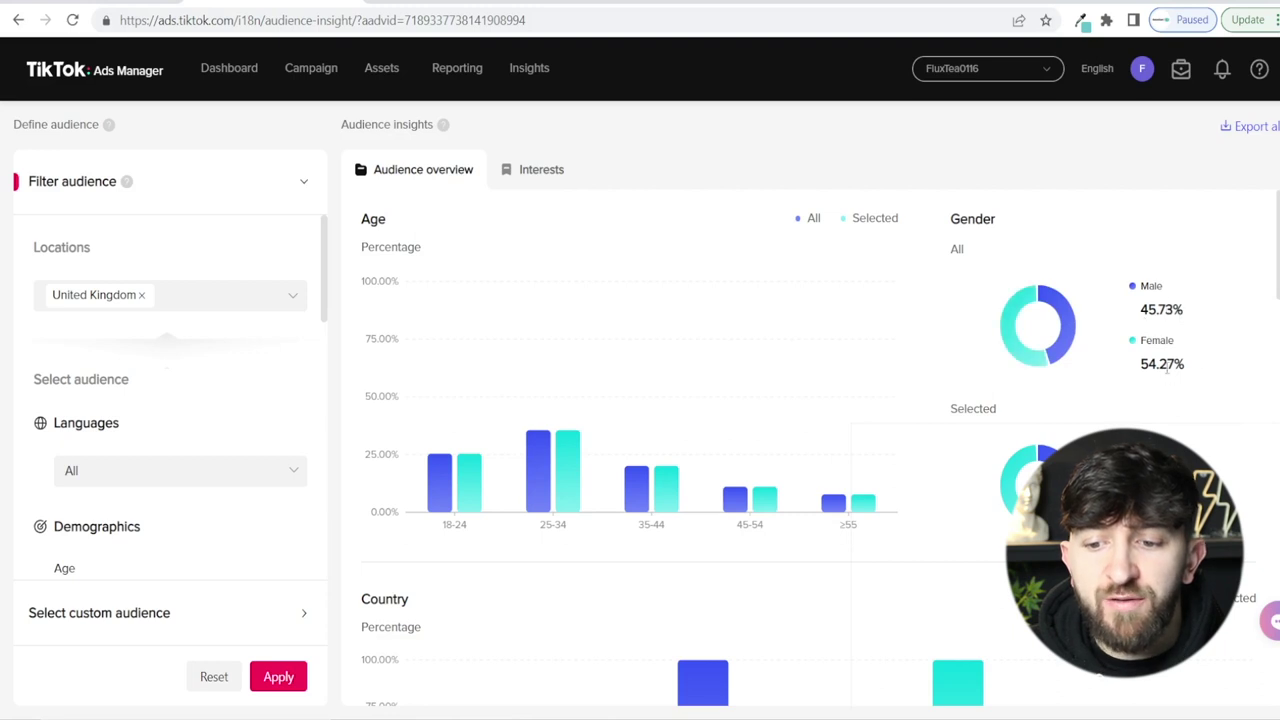
{"action": "scroll", "coordinate": [790, 340], "scroll_direction": "down", "scroll_amount": 3}
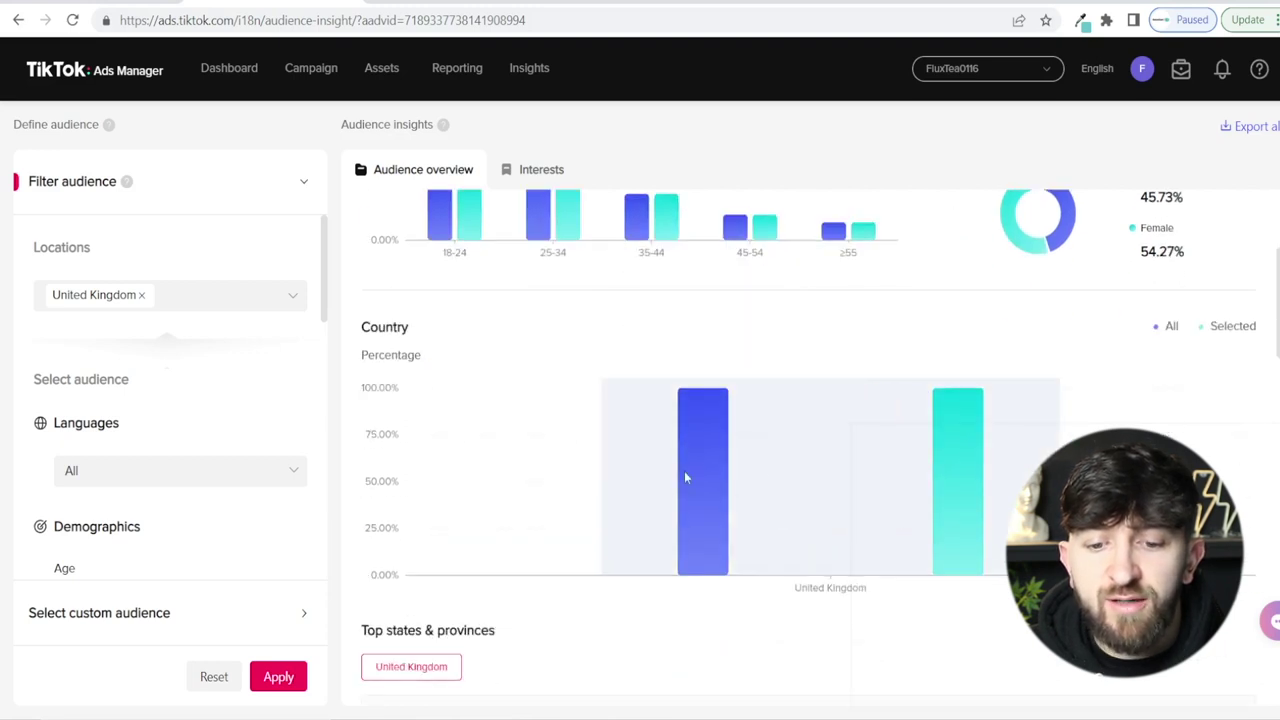
{"action": "scroll", "coordinate": [920, 474], "scroll_direction": "down", "scroll_amount": 3}
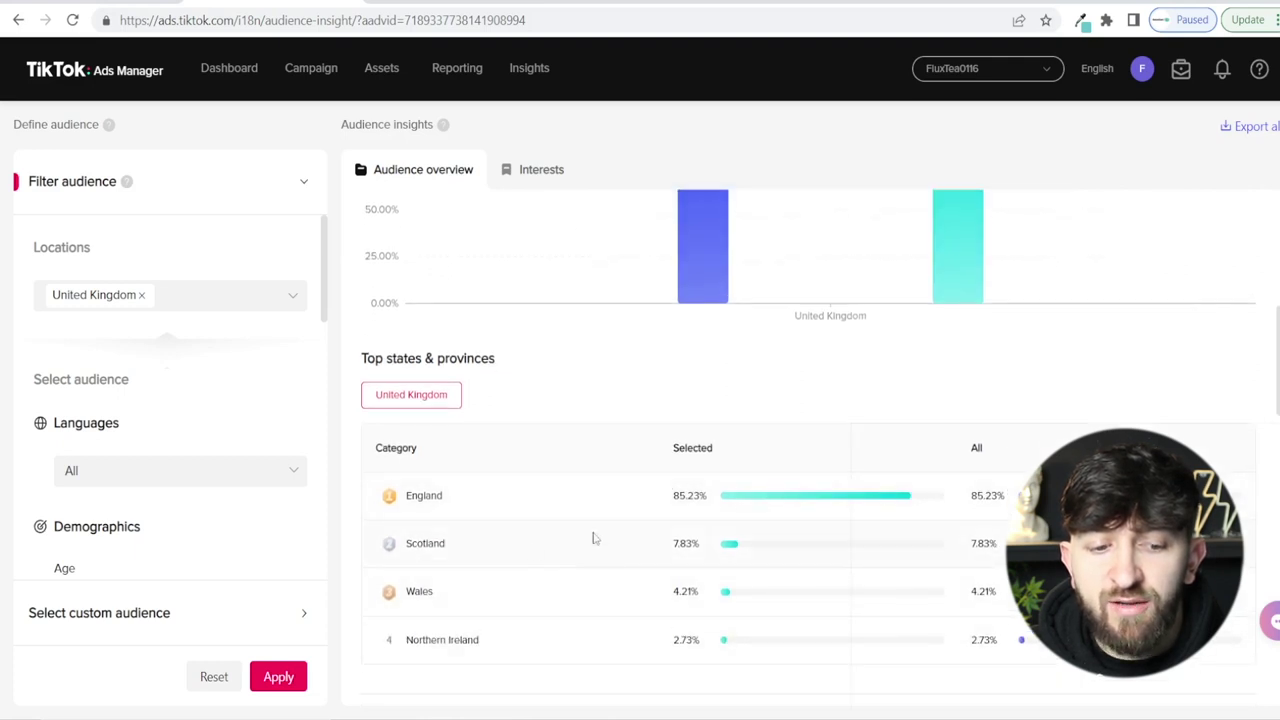
{"action": "scroll", "coordinate": [593, 539], "scroll_direction": "down", "scroll_amount": 4}
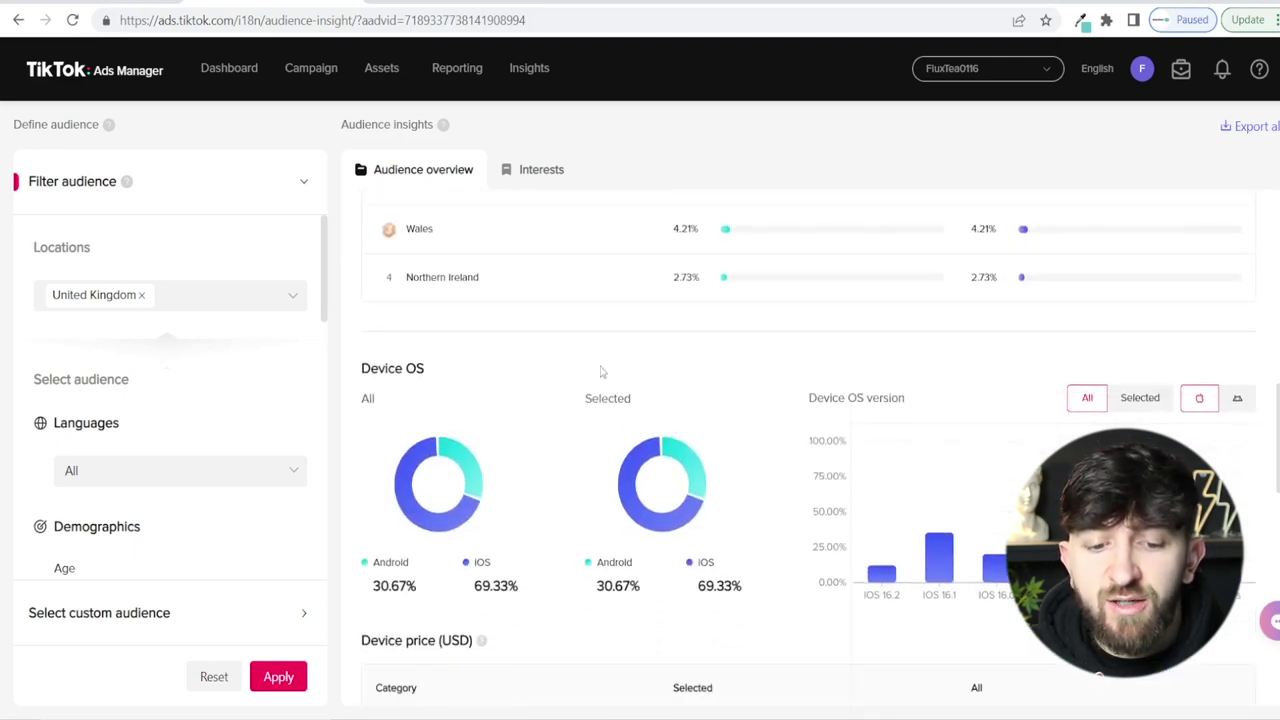
{"action": "scroll", "coordinate": [601, 372], "scroll_direction": "down", "scroll_amount": 1}
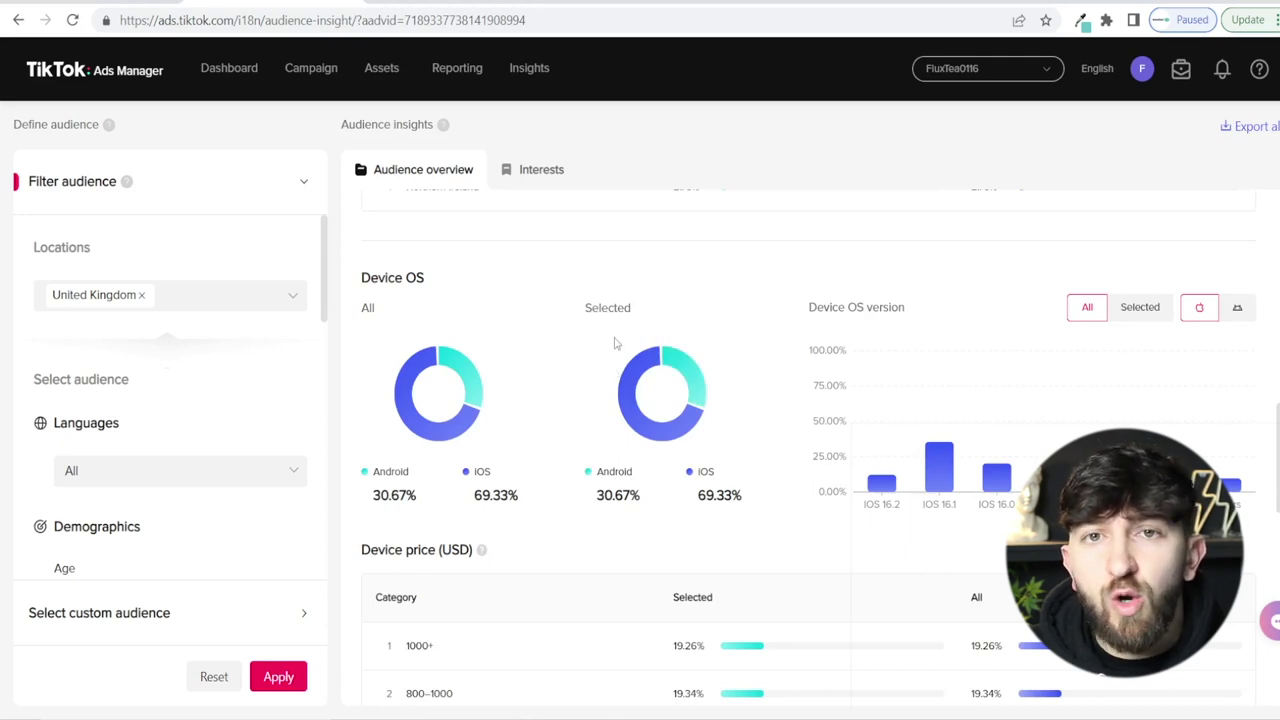
{"action": "scroll", "coordinate": [613, 336], "scroll_direction": "down", "scroll_amount": 2}
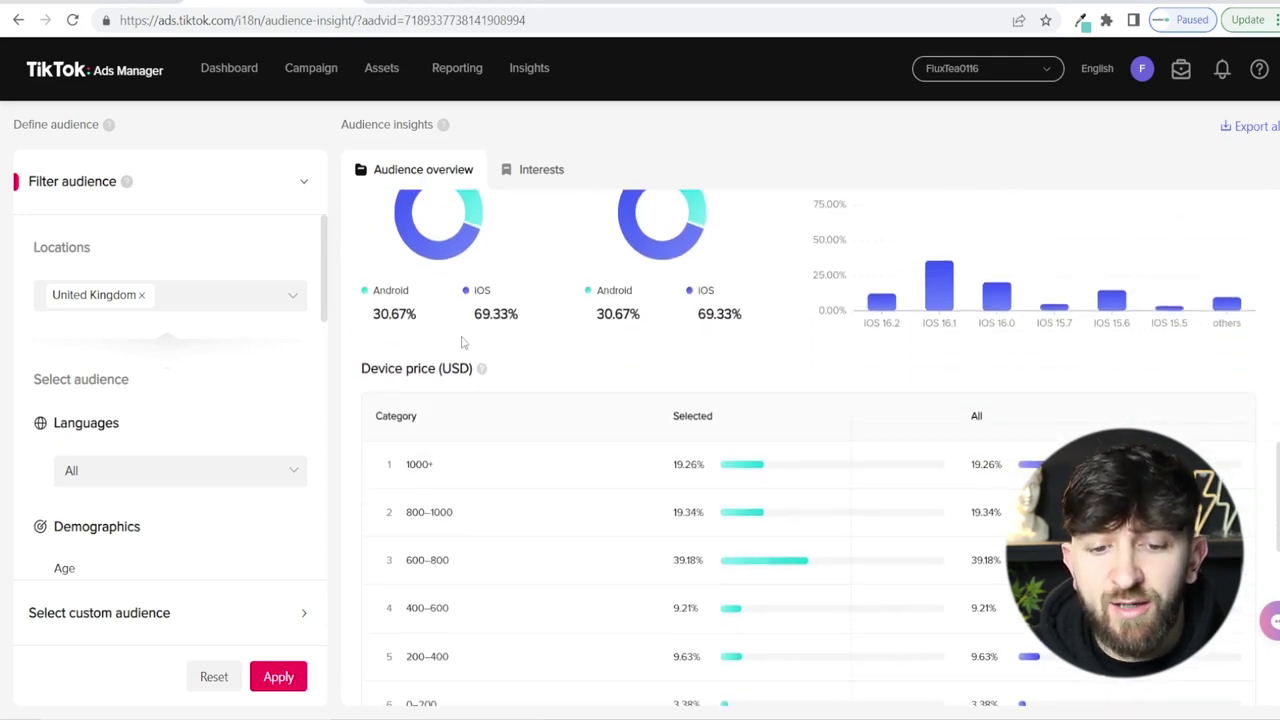
{"action": "scroll", "coordinate": [462, 343], "scroll_direction": "up", "scroll_amount": 1}
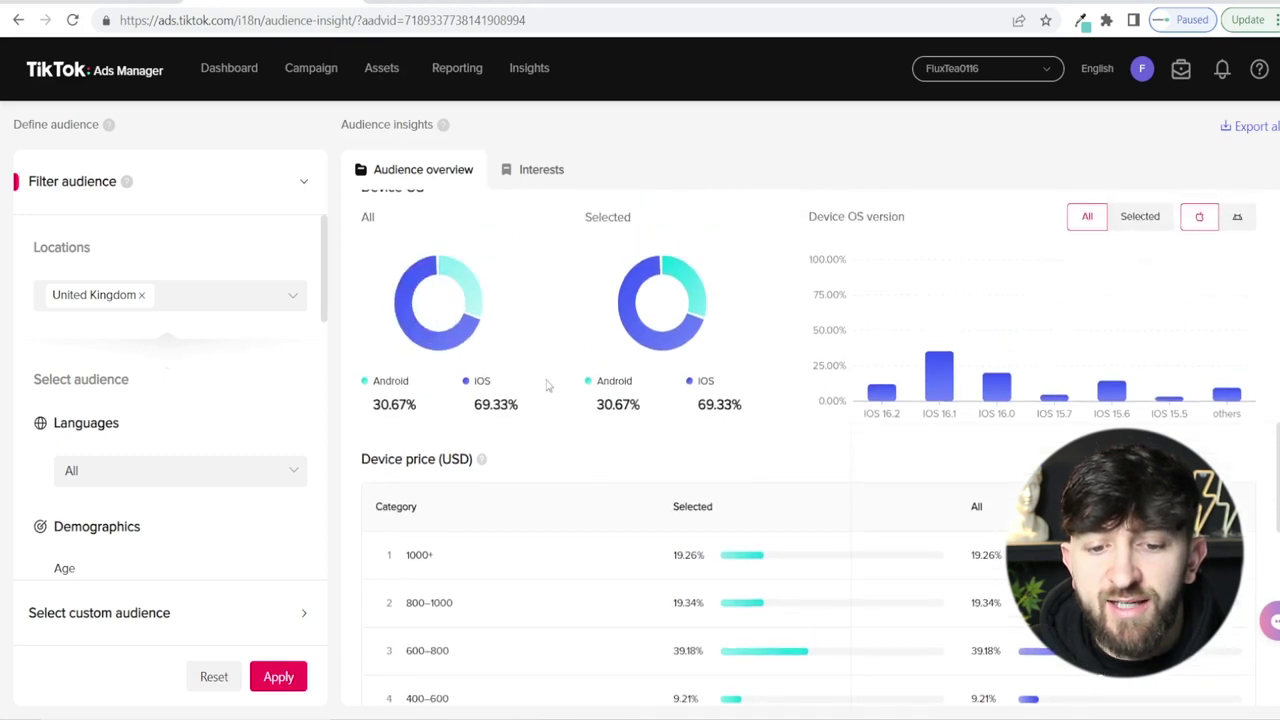
{"action": "scroll", "coordinate": [834, 349], "scroll_direction": "down", "scroll_amount": 8}
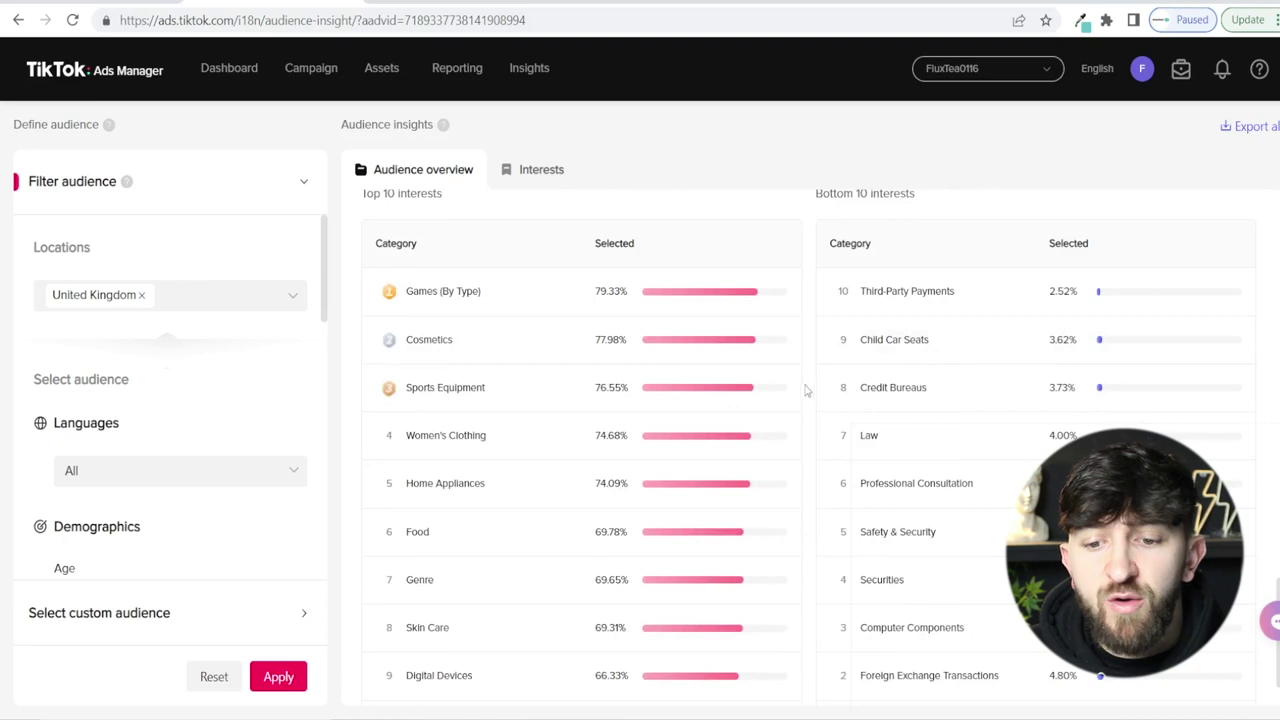
{"action": "scroll", "coordinate": [783, 385], "scroll_direction": "up", "scroll_amount": 15}
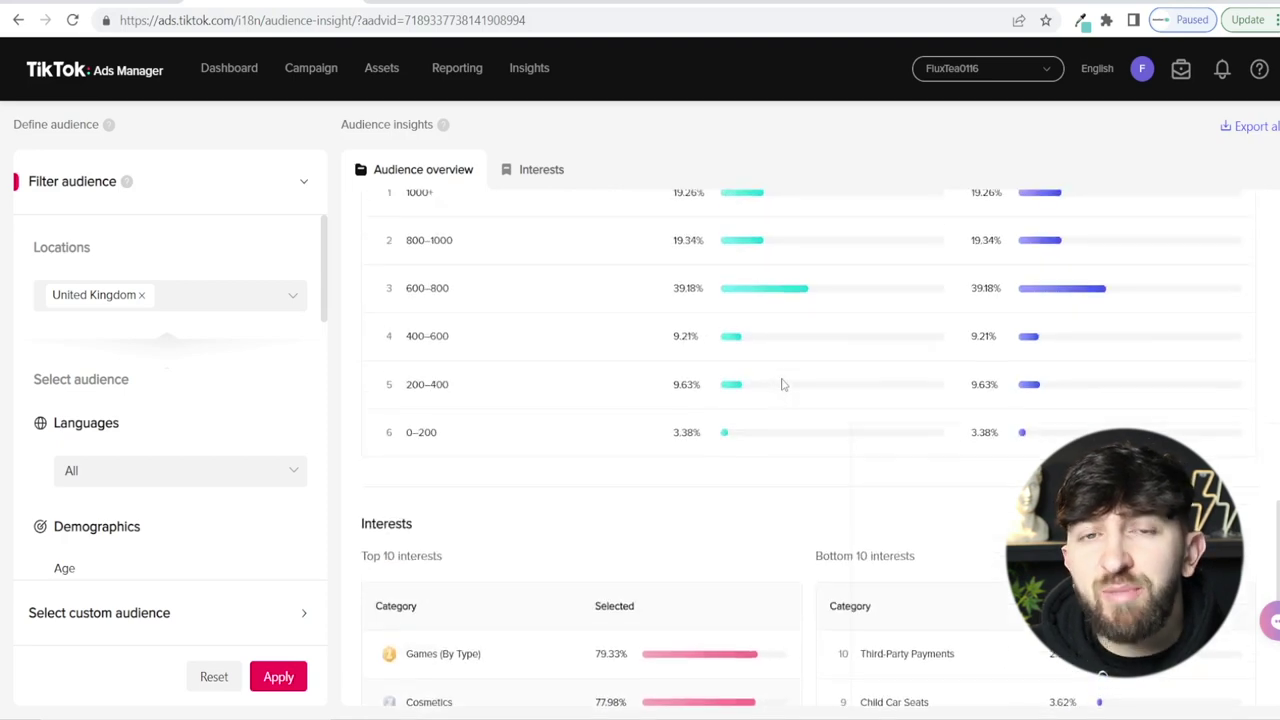
{"action": "scroll", "coordinate": [783, 385], "scroll_direction": "up", "scroll_amount": 6}
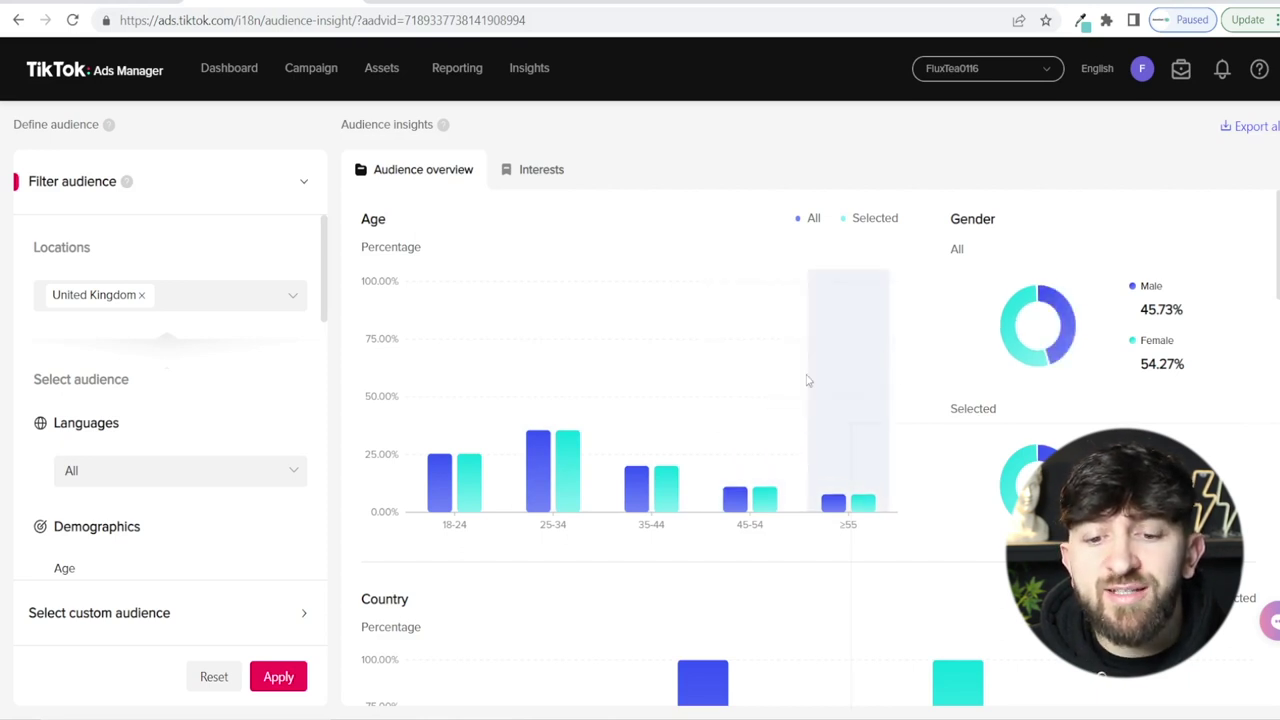
{"action": "scroll", "coordinate": [808, 380], "scroll_direction": "down", "scroll_amount": 2}
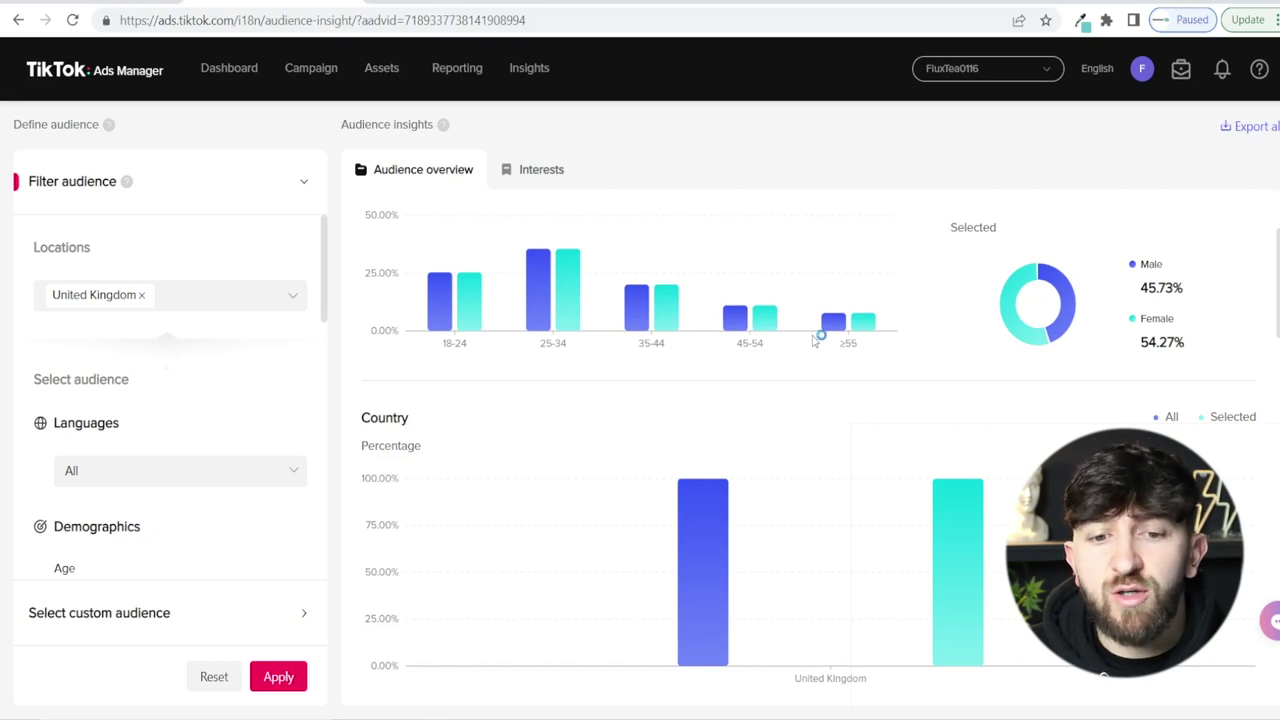
{"action": "scroll", "coordinate": [815, 340], "scroll_direction": "up", "scroll_amount": 2}
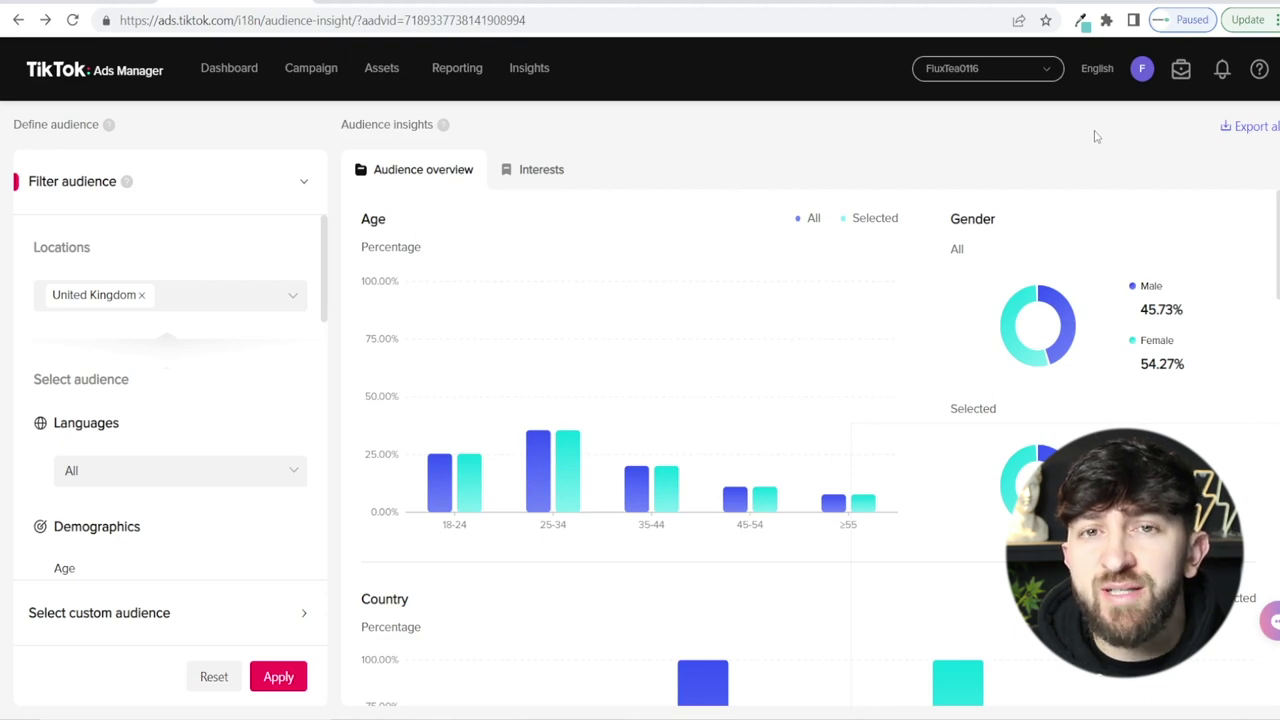
Step: Open the Business Center registration, enter the account name and set the time zone to (UTC+00:00) London Time
{"action": "left_click", "coordinate": [1181, 70]}
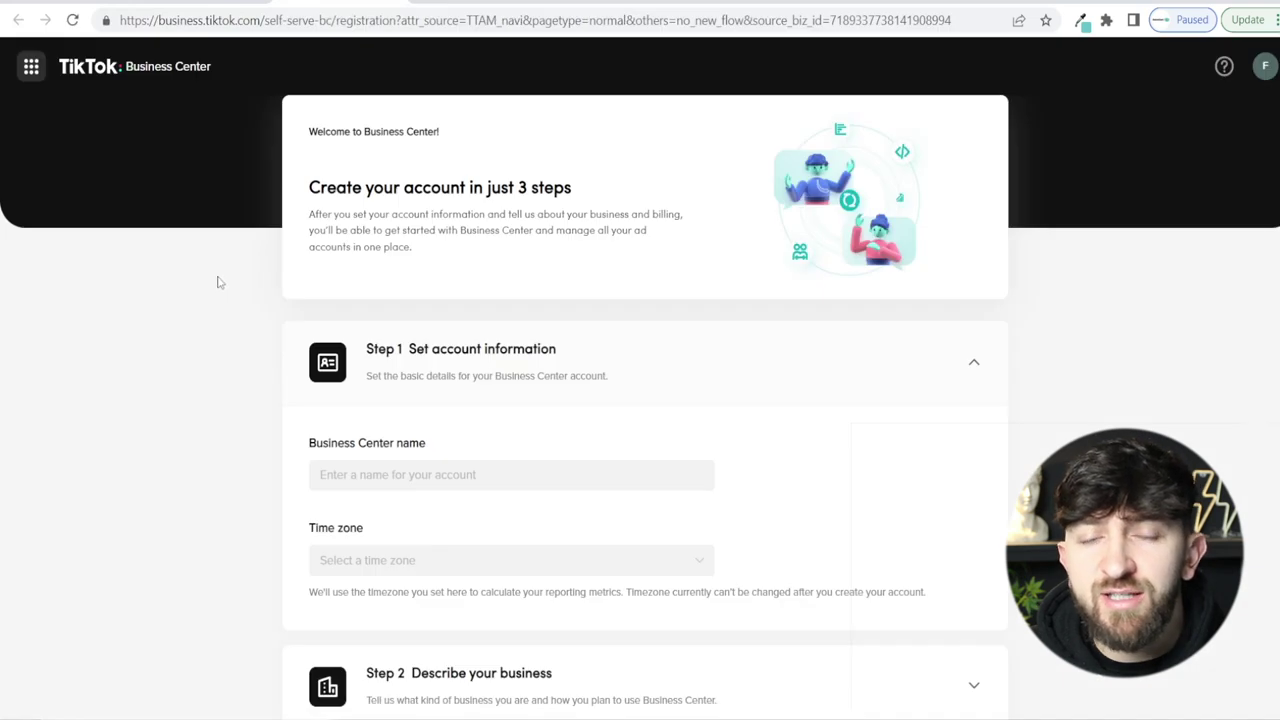
{"action": "scroll", "coordinate": [203, 305], "scroll_direction": "down", "scroll_amount": 3}
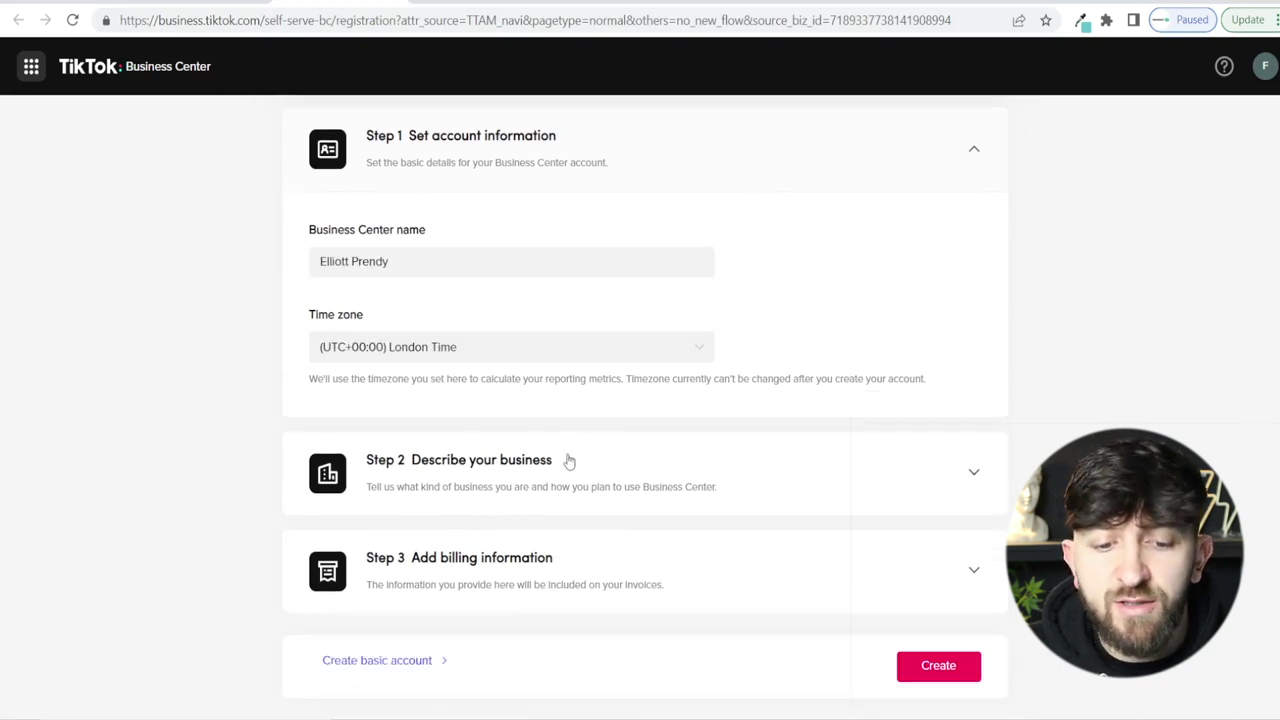
{"action": "left_click", "coordinate": [566, 459]}
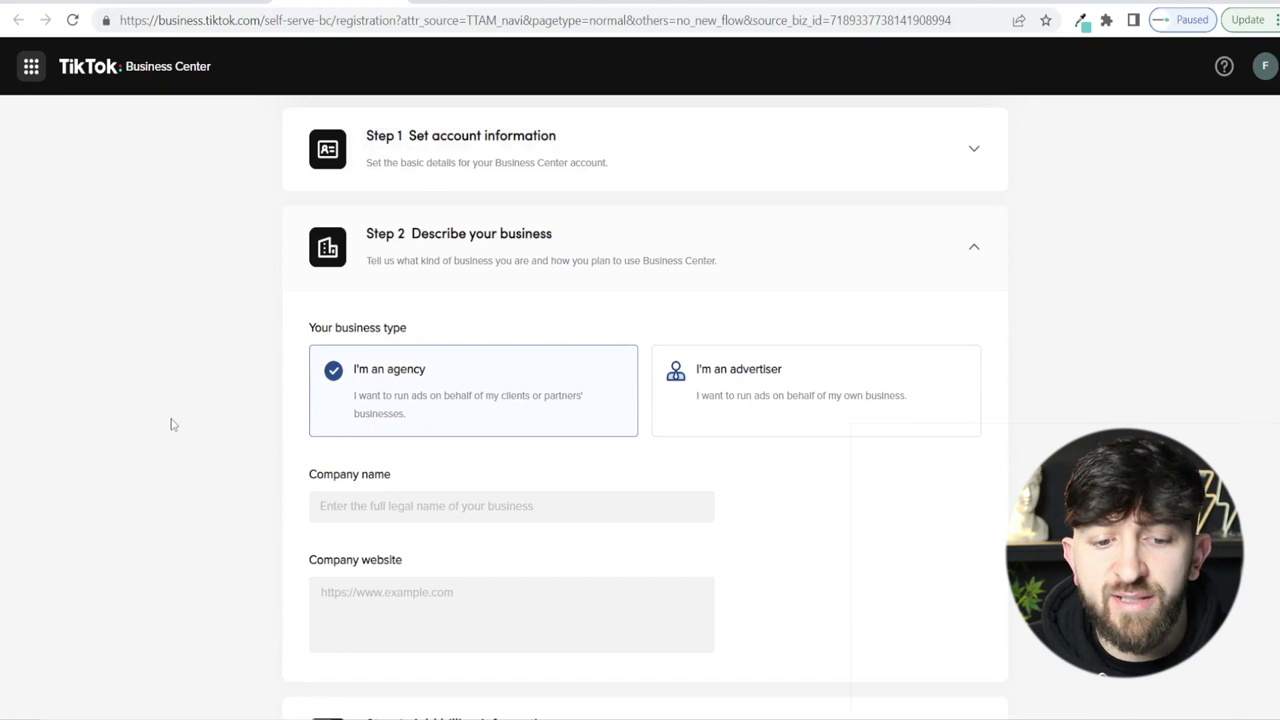
{"action": "left_click", "coordinate": [794, 412]}
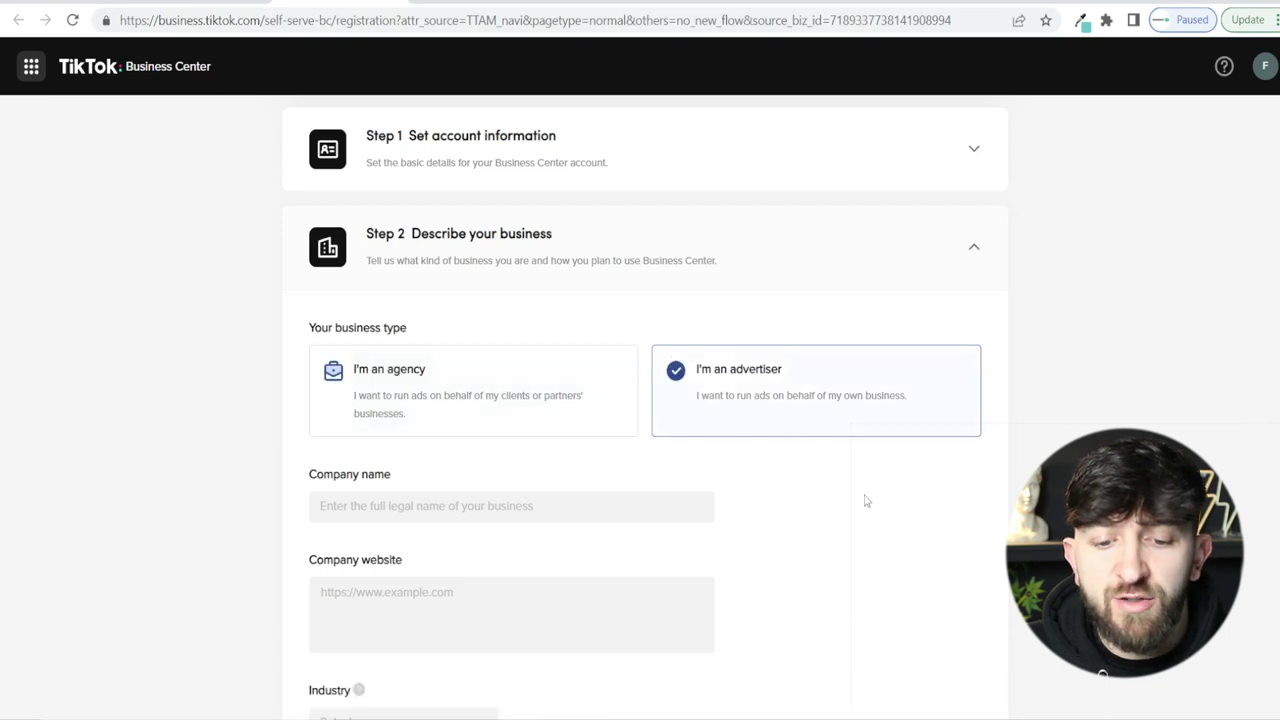
{"action": "left_click", "coordinate": [381, 508]}
{"action": "type", "text": "FluxTea"}
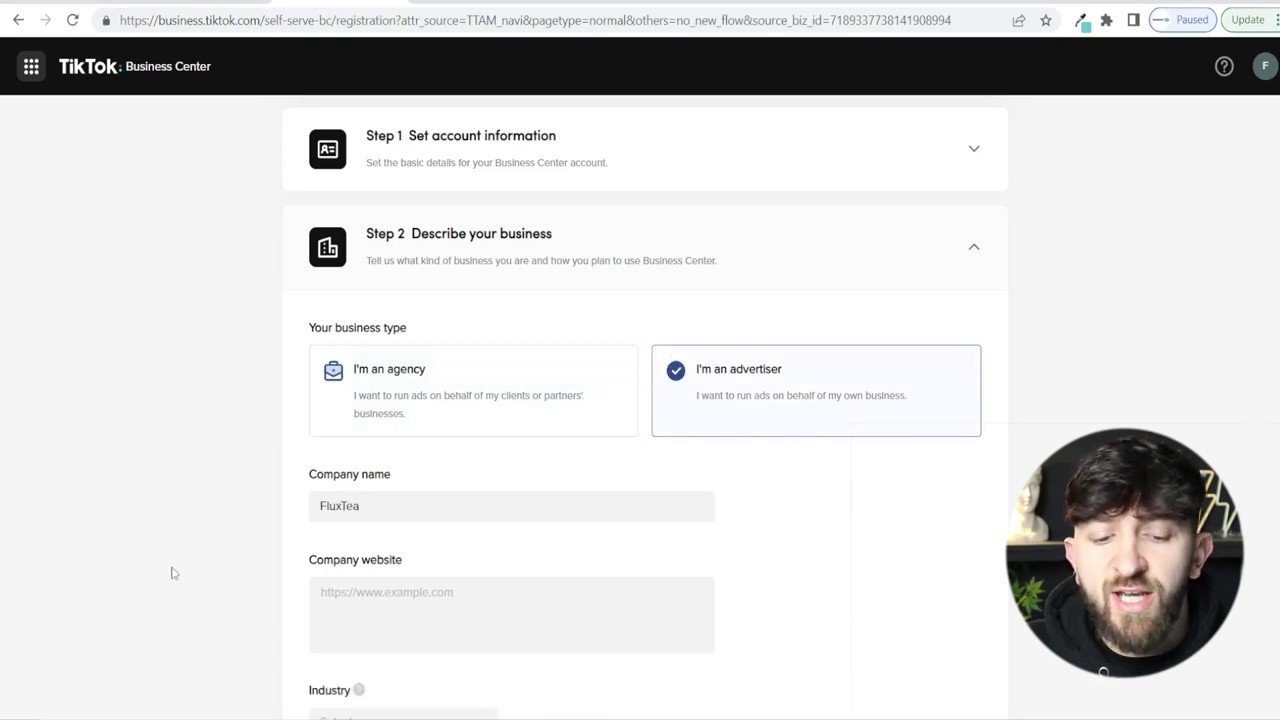
{"action": "left_click", "coordinate": [402, 619]}
{"action": "type", "text": "https://fluxtea.com/"}
{"action": "left_click", "coordinate": [231, 566]}
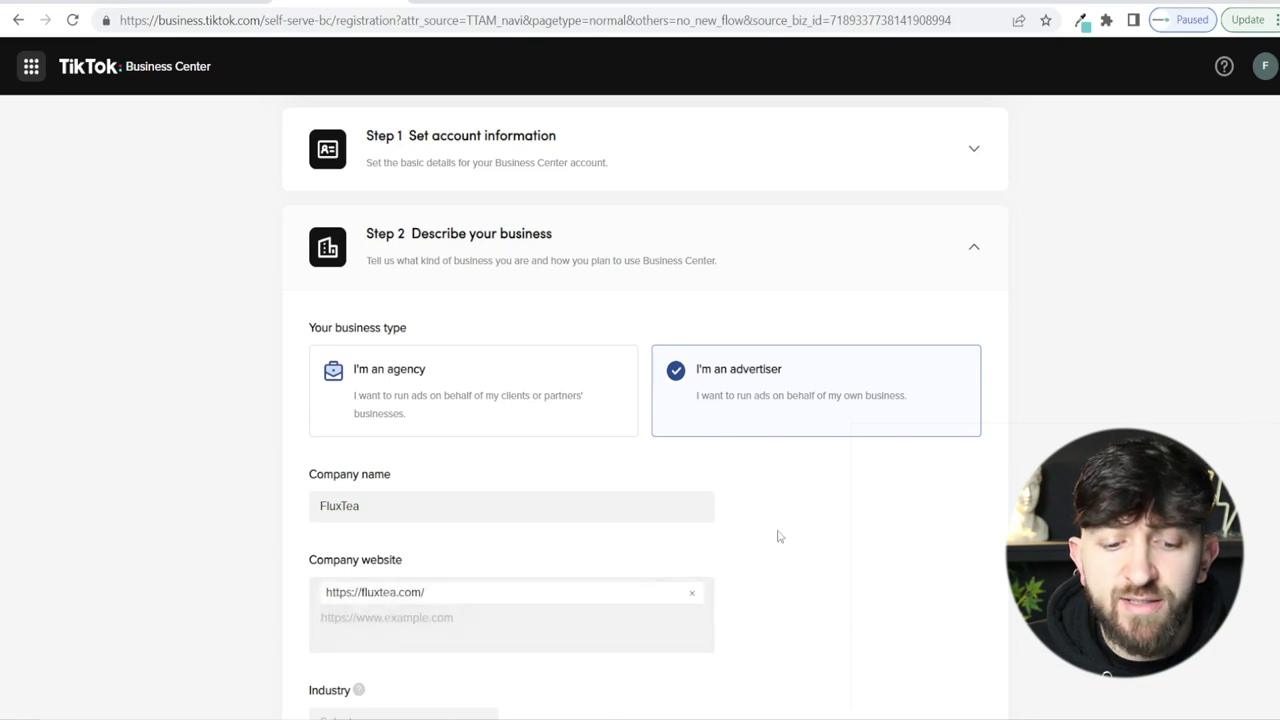
Step: Set the industry to E-commerce with the category Non-alcoholic Beverages, and open the billing information section
{"action": "scroll", "coordinate": [780, 537], "scroll_direction": "down", "scroll_amount": 2}
{"action": "scroll", "coordinate": [550, 517], "scroll_direction": "down", "scroll_amount": 1}
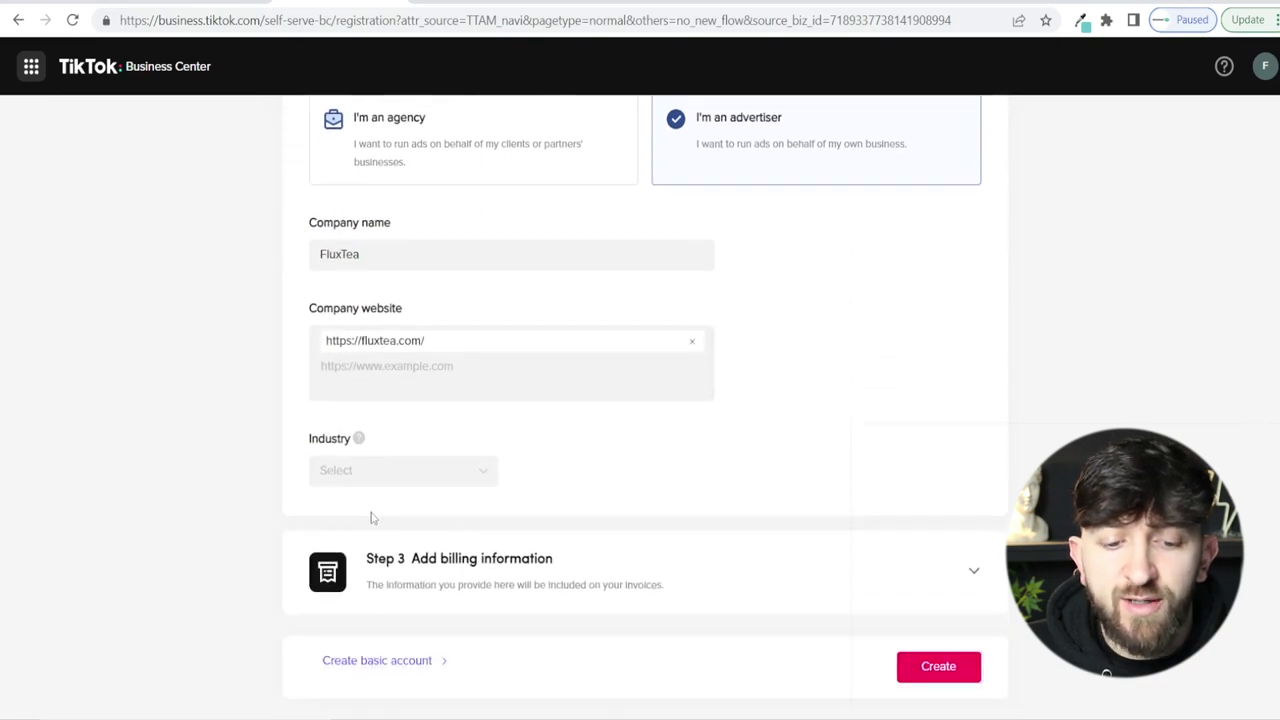
{"action": "left_click", "coordinate": [418, 477]}
{"action": "left_click", "coordinate": [423, 507]}
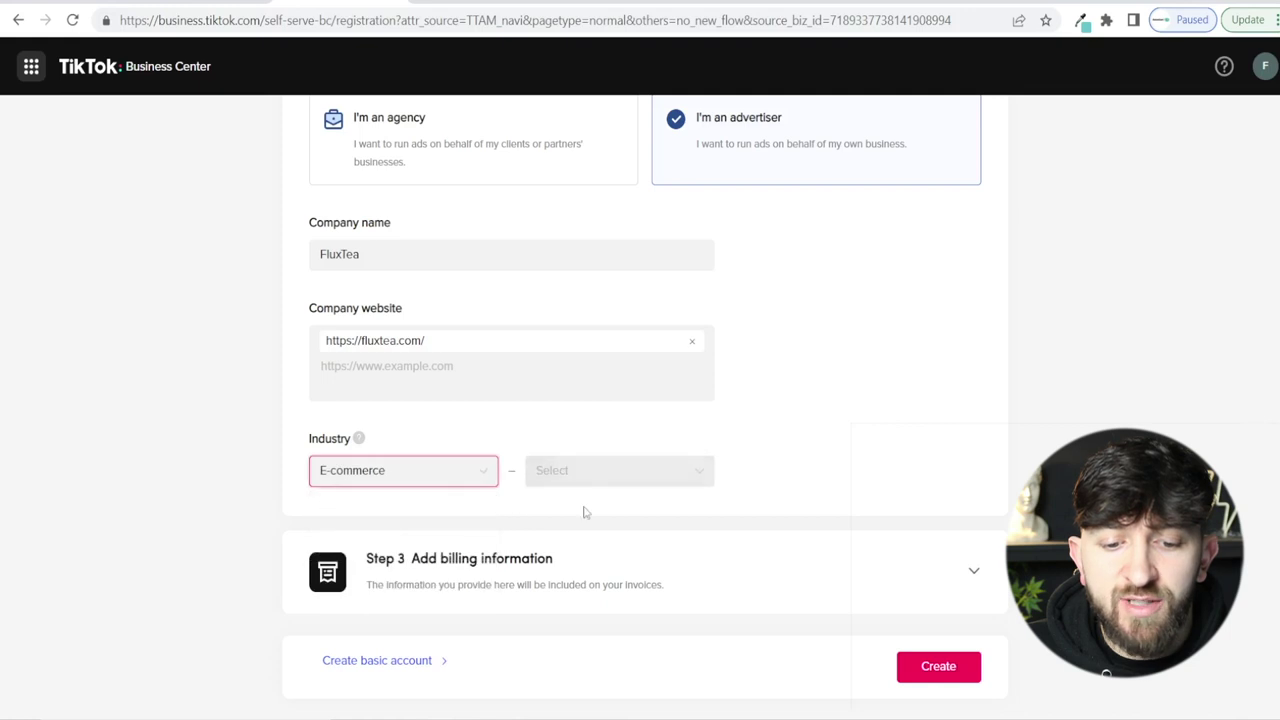
{"action": "left_click", "coordinate": [565, 480]}
{"action": "scroll", "coordinate": [668, 530], "scroll_direction": "down", "scroll_amount": 2}
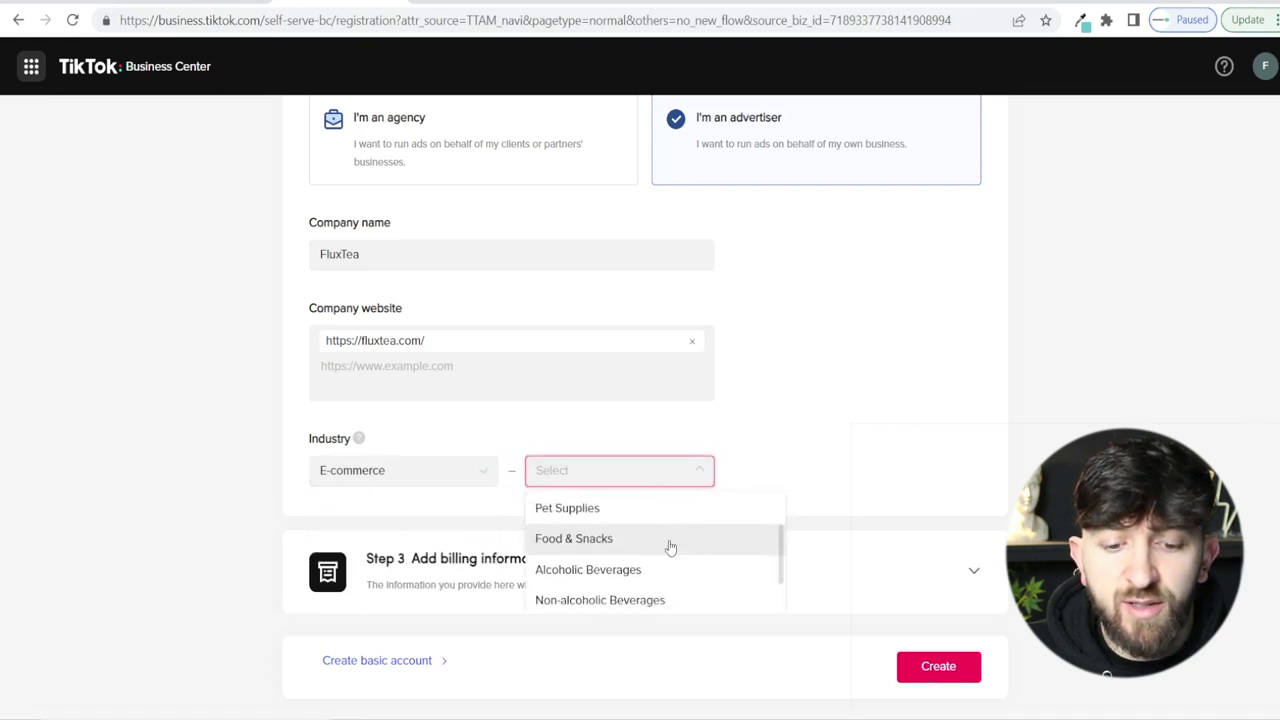
{"action": "left_click", "coordinate": [630, 545]}
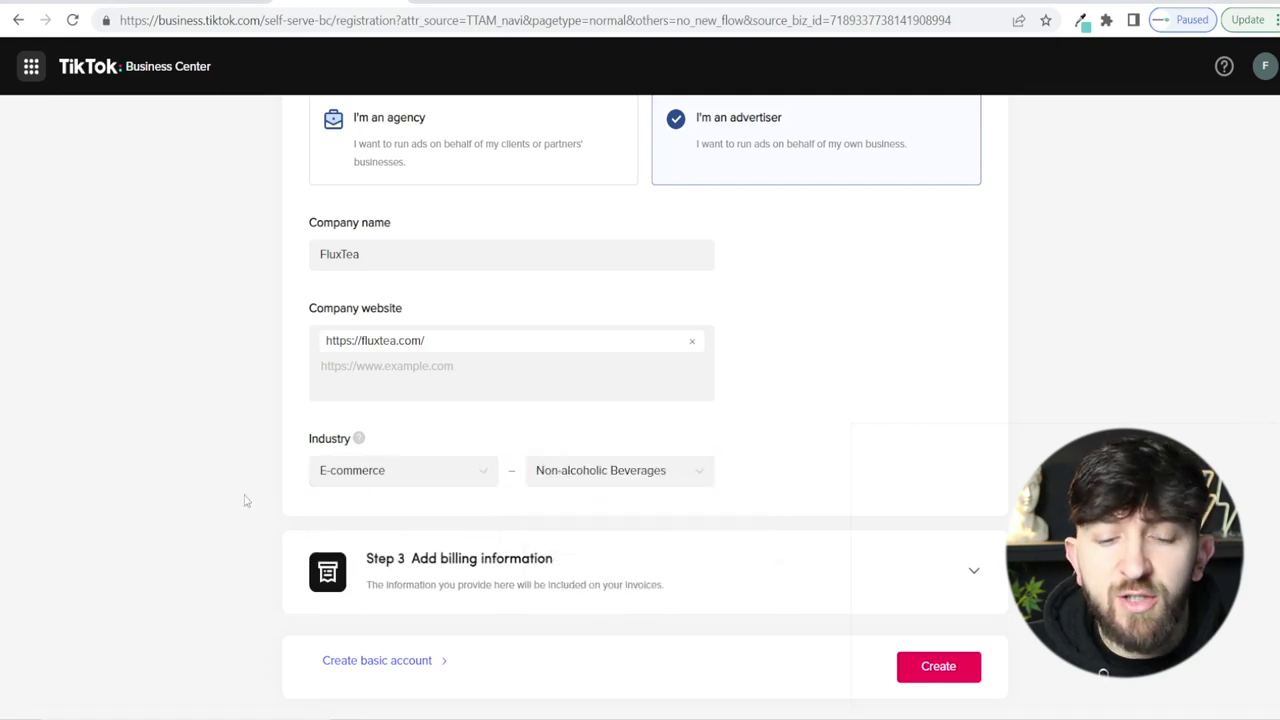
{"action": "left_click", "coordinate": [545, 563]}
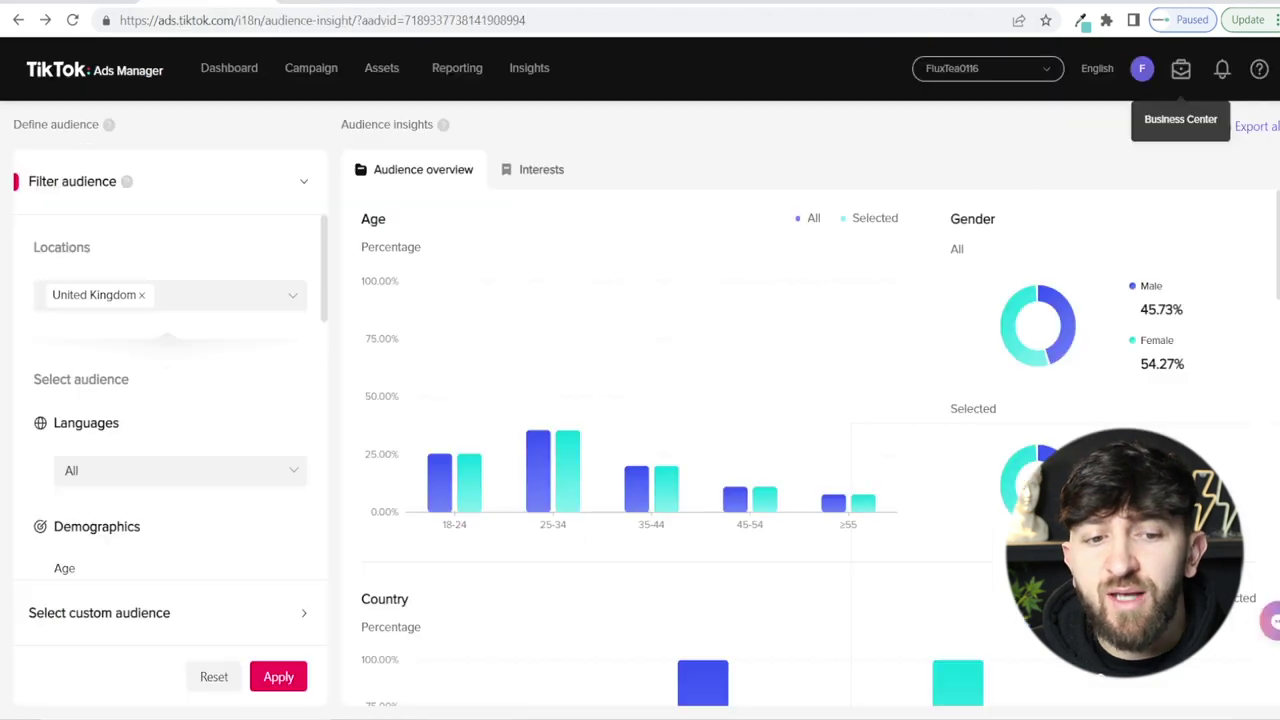
Step: Switch to the TikTok Business Center and start an access request for an existing advertiser account with the Admin permission
{"action": "left_click", "coordinate": [157, 90]}
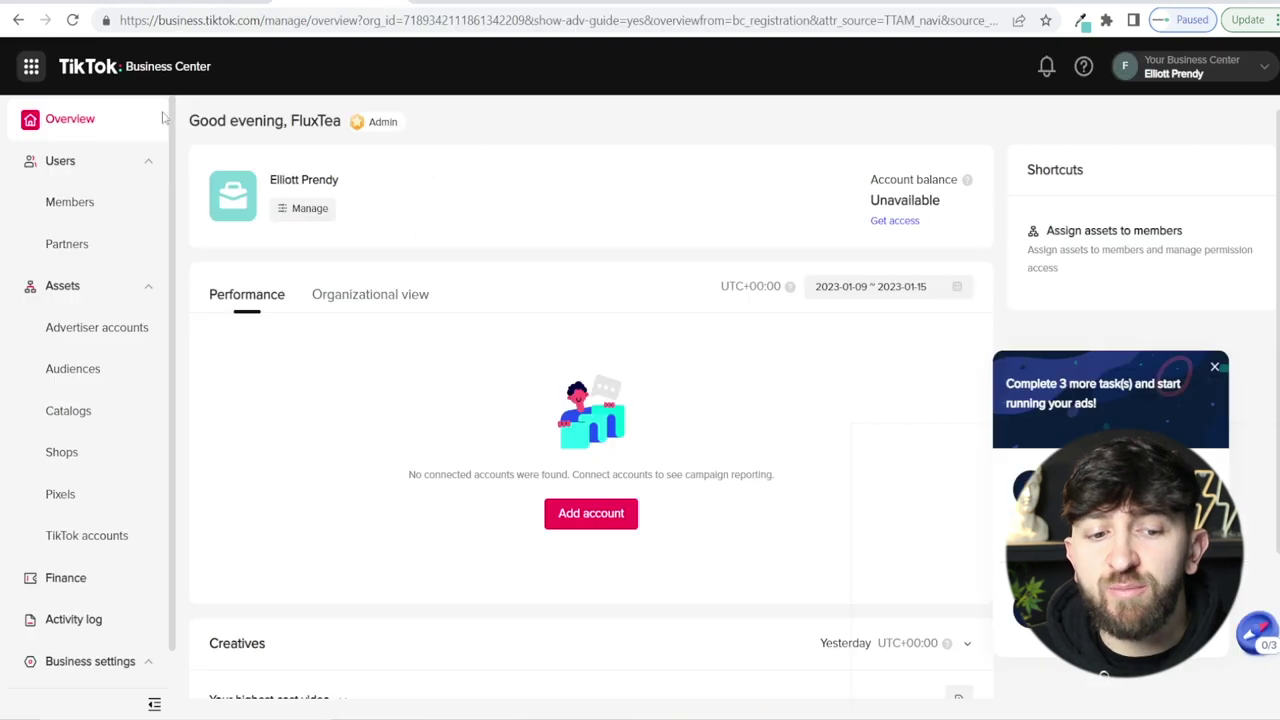
{"action": "left_click", "coordinate": [106, 330]}
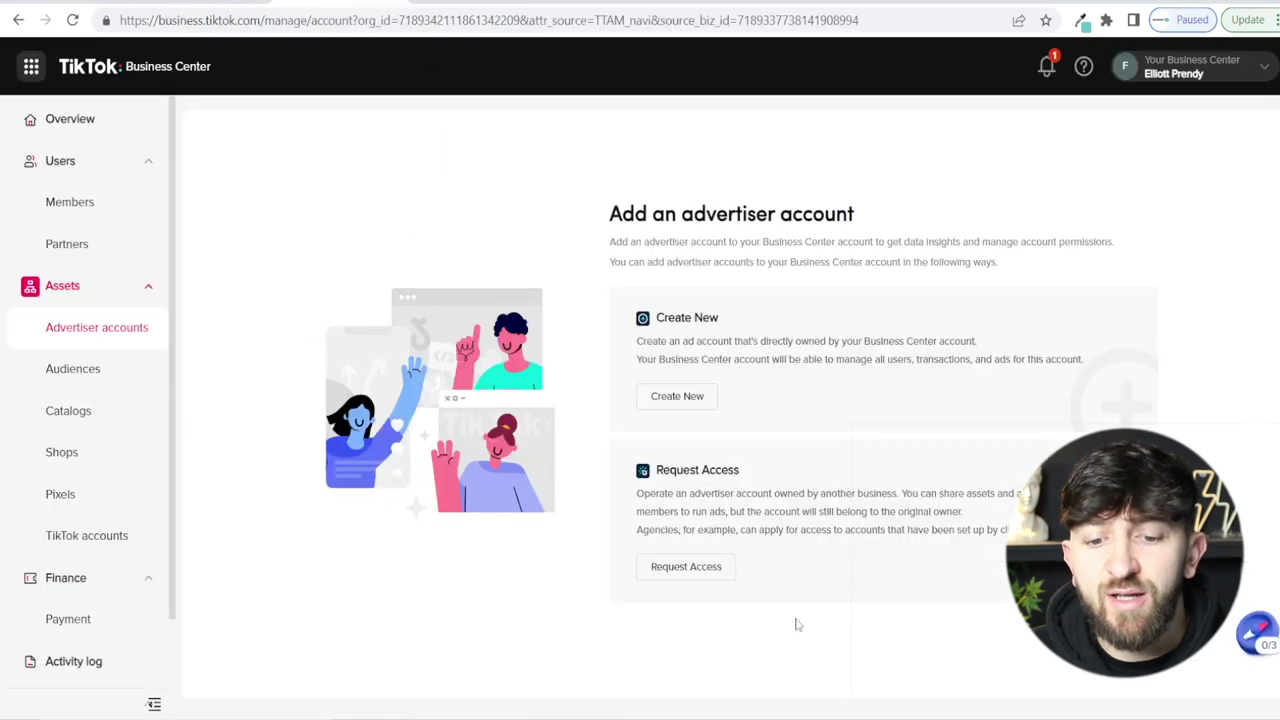
{"action": "left_click", "coordinate": [686, 566]}
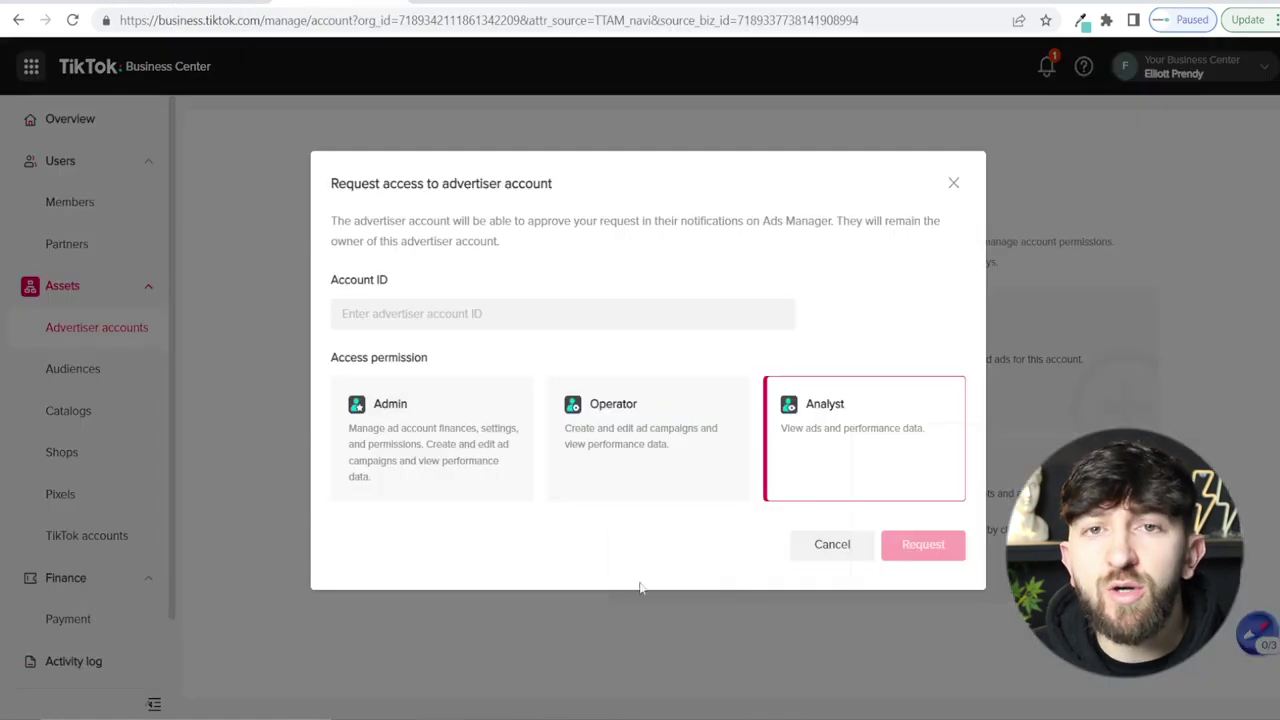
{"action": "left_click", "coordinate": [435, 478]}
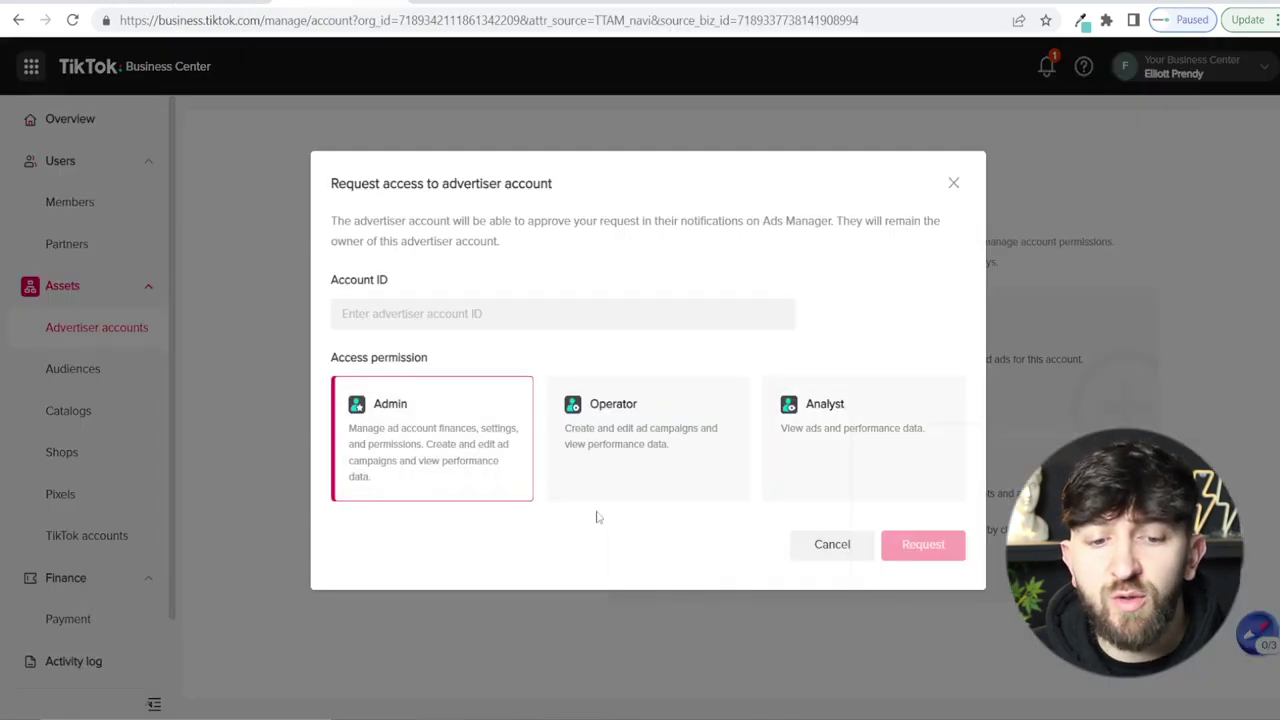
Step: Copy the FluxTea0116 account ID from Ads Manager into the access request, submit it and dismiss the confirmation
{"action": "left_click", "coordinate": [390, 314]}
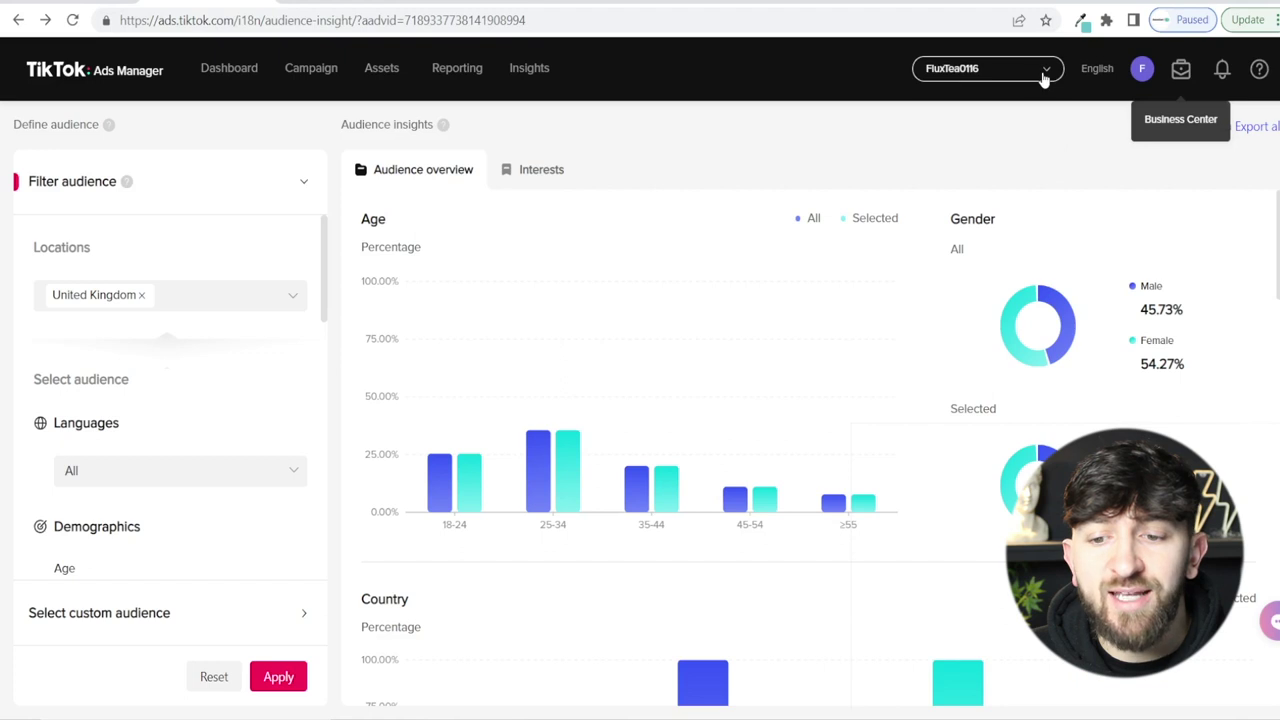
{"action": "left_click", "coordinate": [1044, 78]}
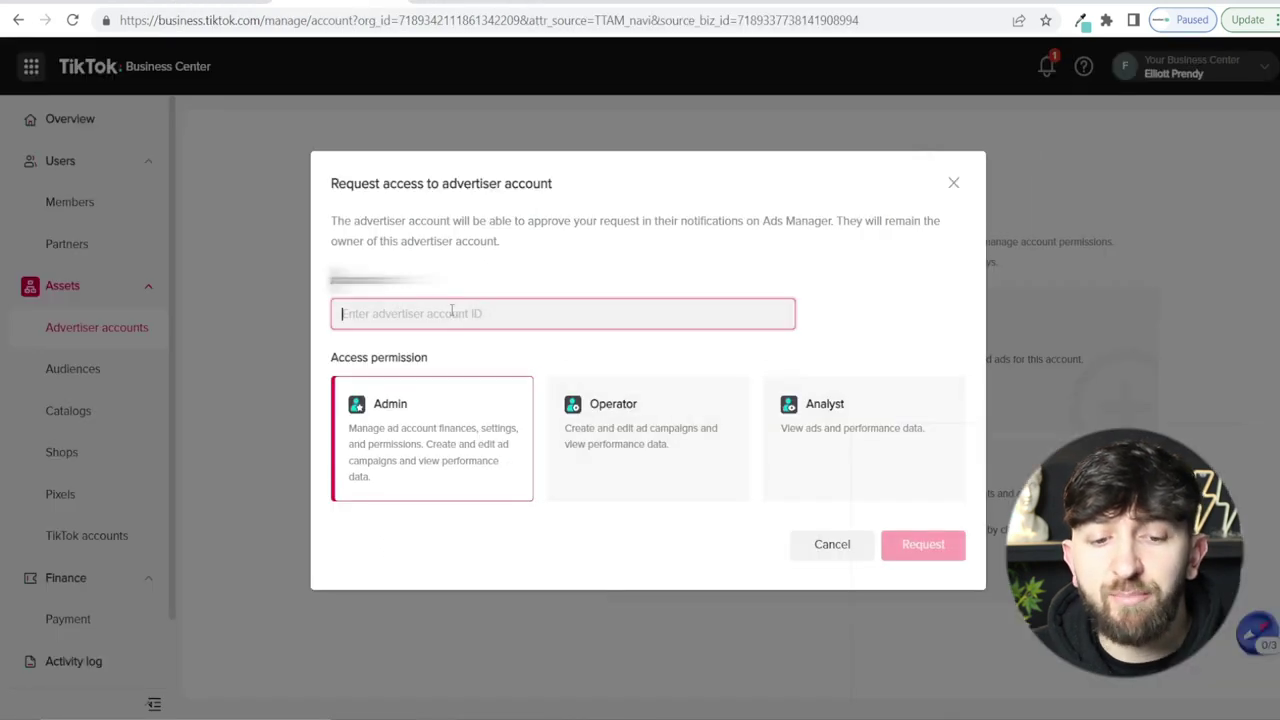
{"action": "key", "text": "ctrl+v"}
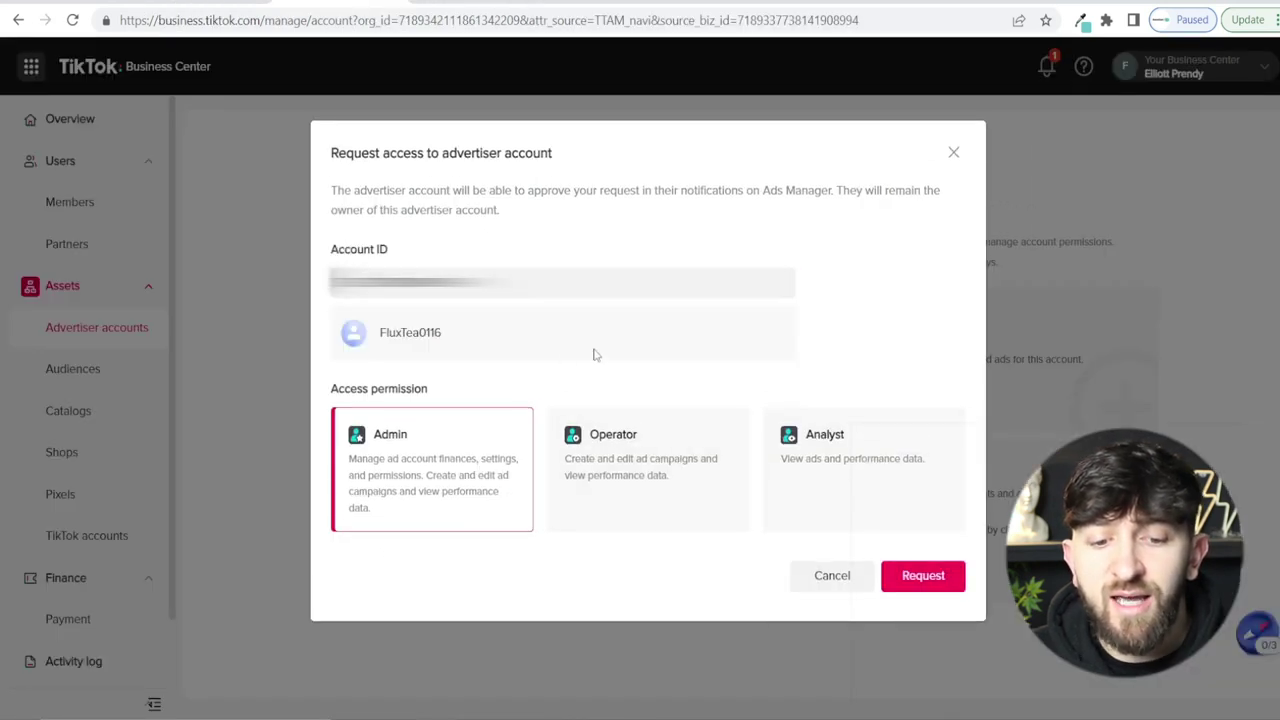
{"action": "left_click", "coordinate": [923, 577]}
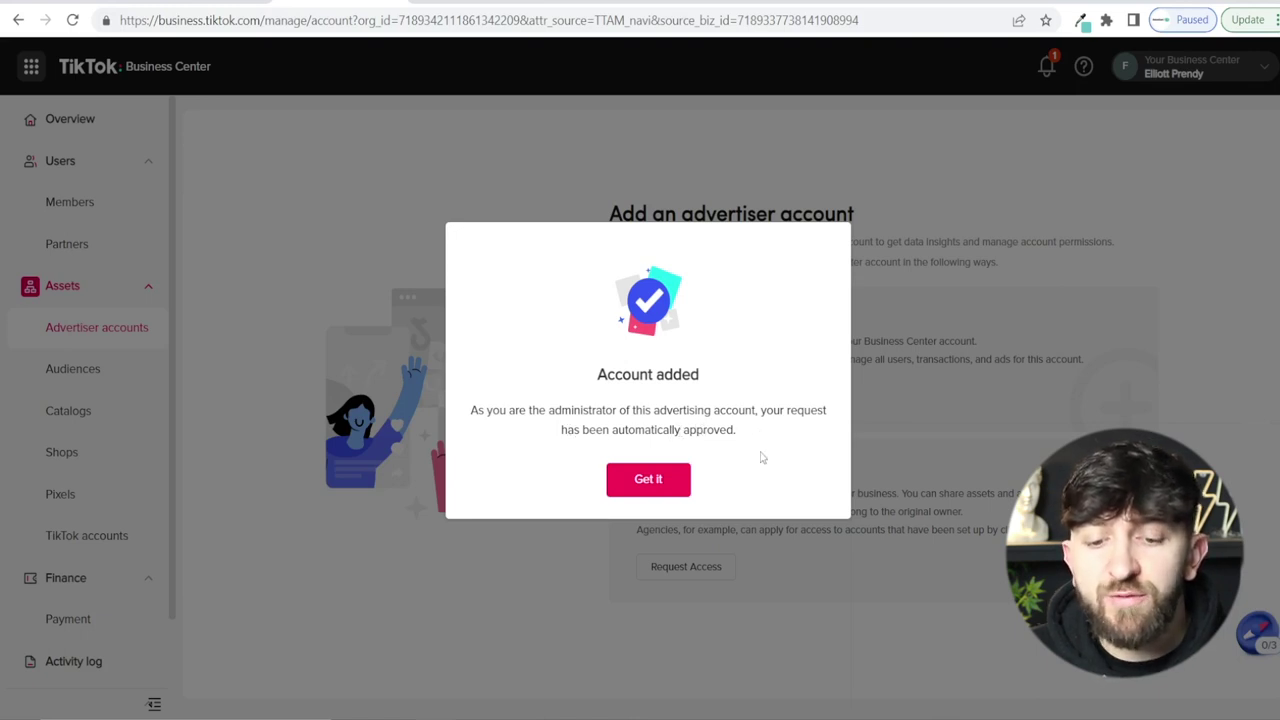
{"action": "left_click", "coordinate": [655, 490]}
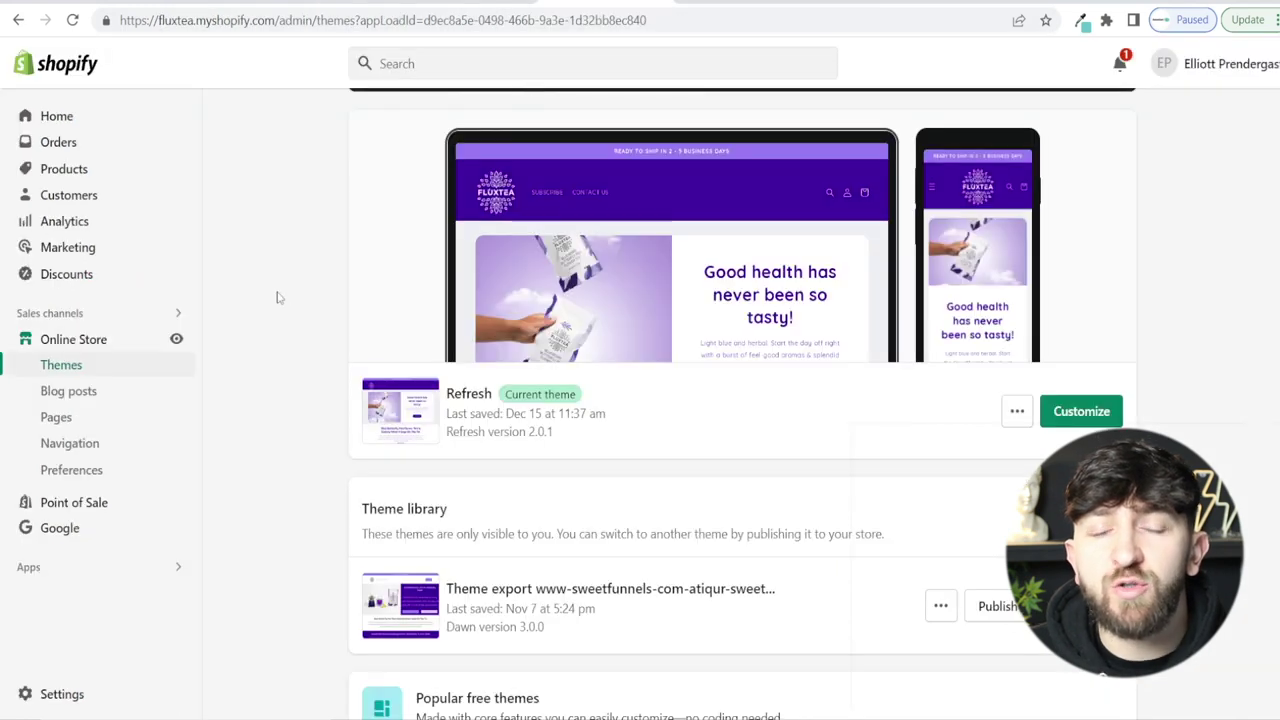
Step: In the Shopify admin, search the sales channels for "tiktok", continue in the Shopify App Store and open the TikTok app listing
{"action": "left_click", "coordinate": [147, 316]}
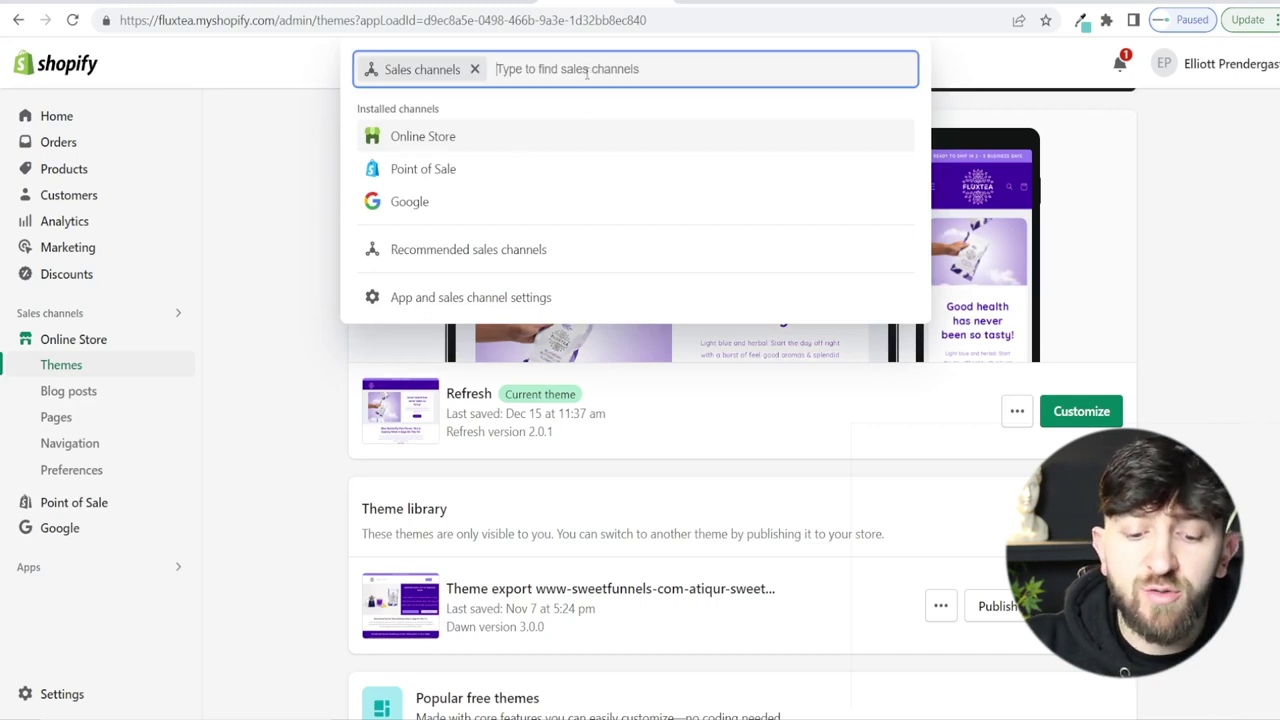
{"action": "type", "text": "tiktok"}
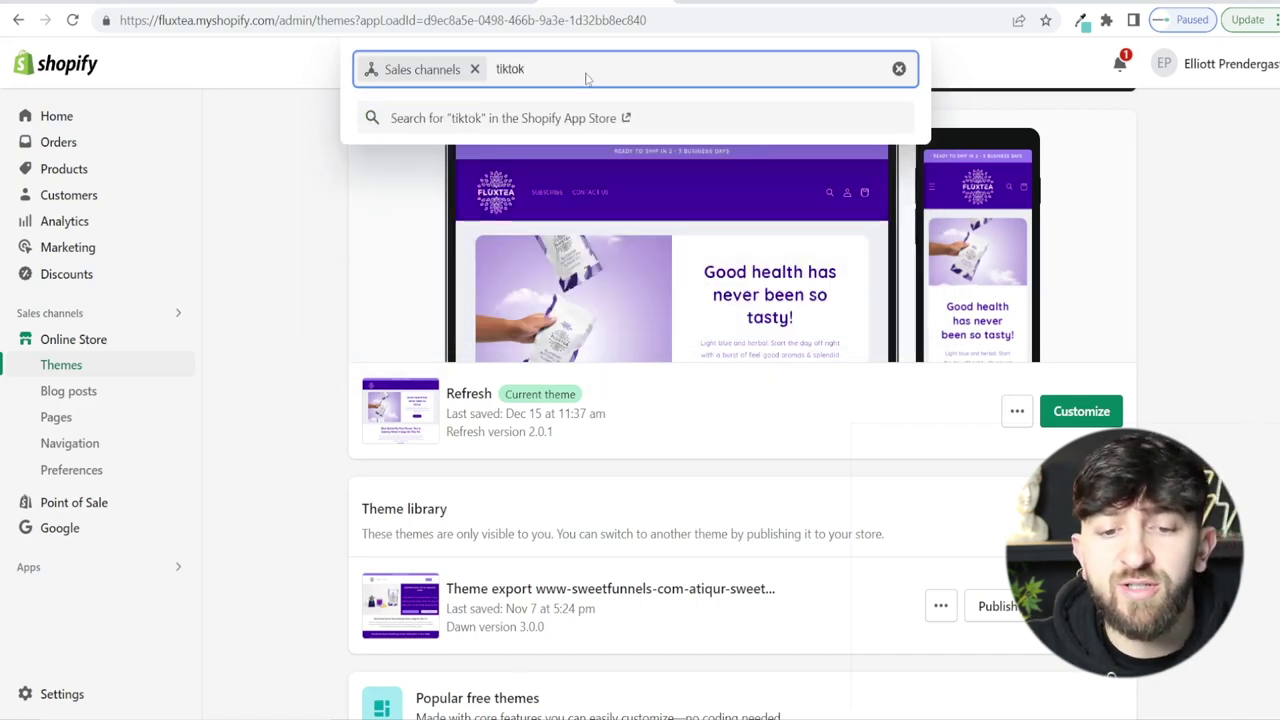
{"action": "key", "text": "Return"}
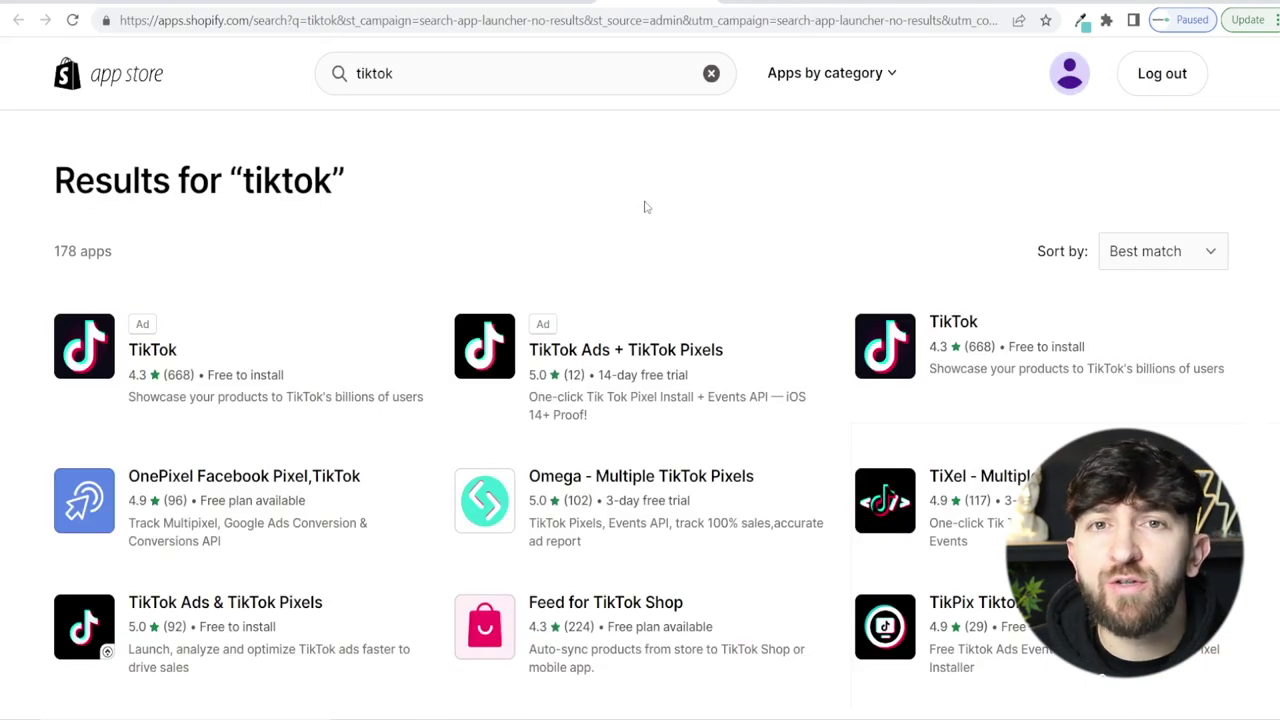
{"action": "left_click", "coordinate": [153, 356]}
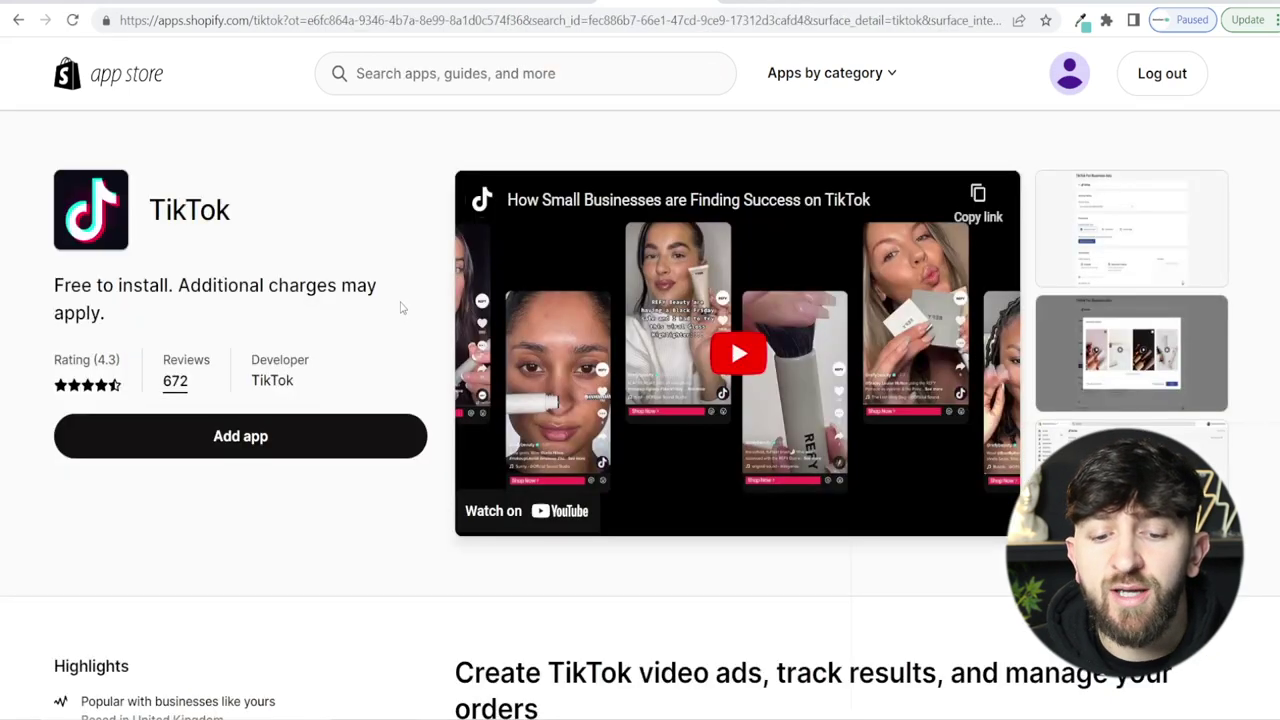
Step: Add the TikTok app to the FluxTea store and approve it as a sales channel
{"action": "scroll", "coordinate": [899, 660], "scroll_direction": "down", "scroll_amount": 1}
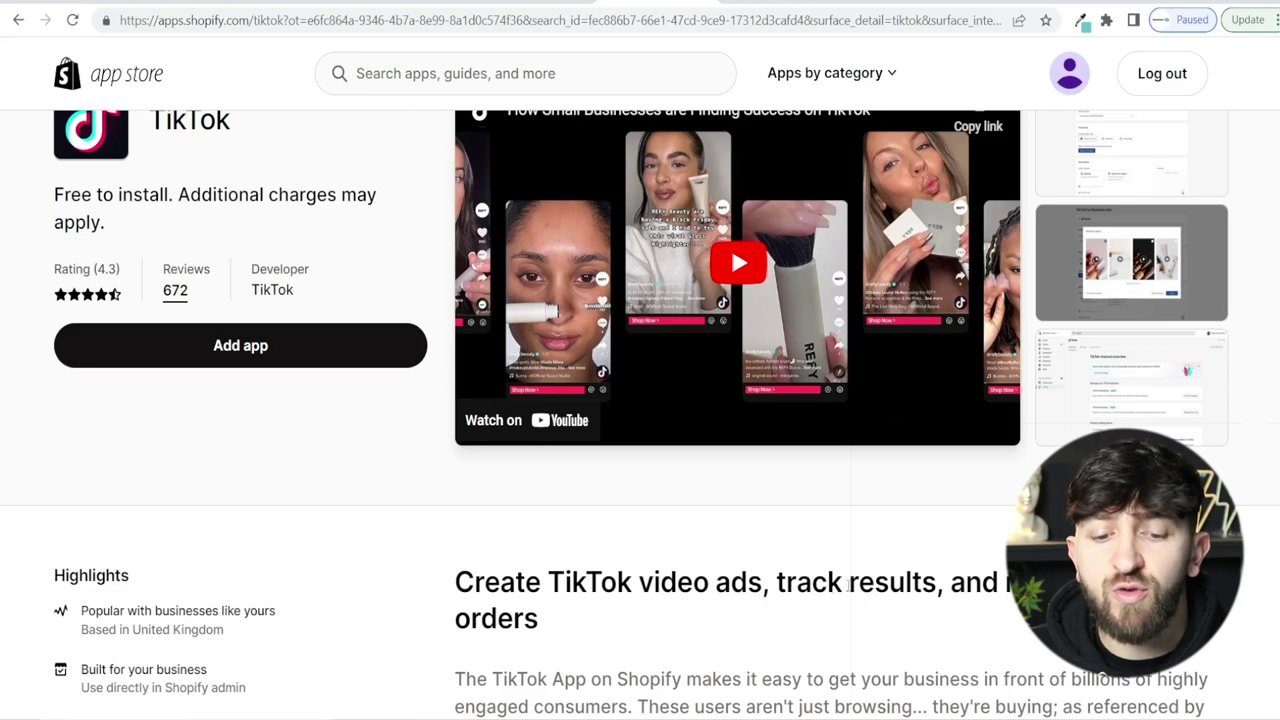
{"action": "scroll", "coordinate": [329, 437], "scroll_direction": "up", "scroll_amount": 1}
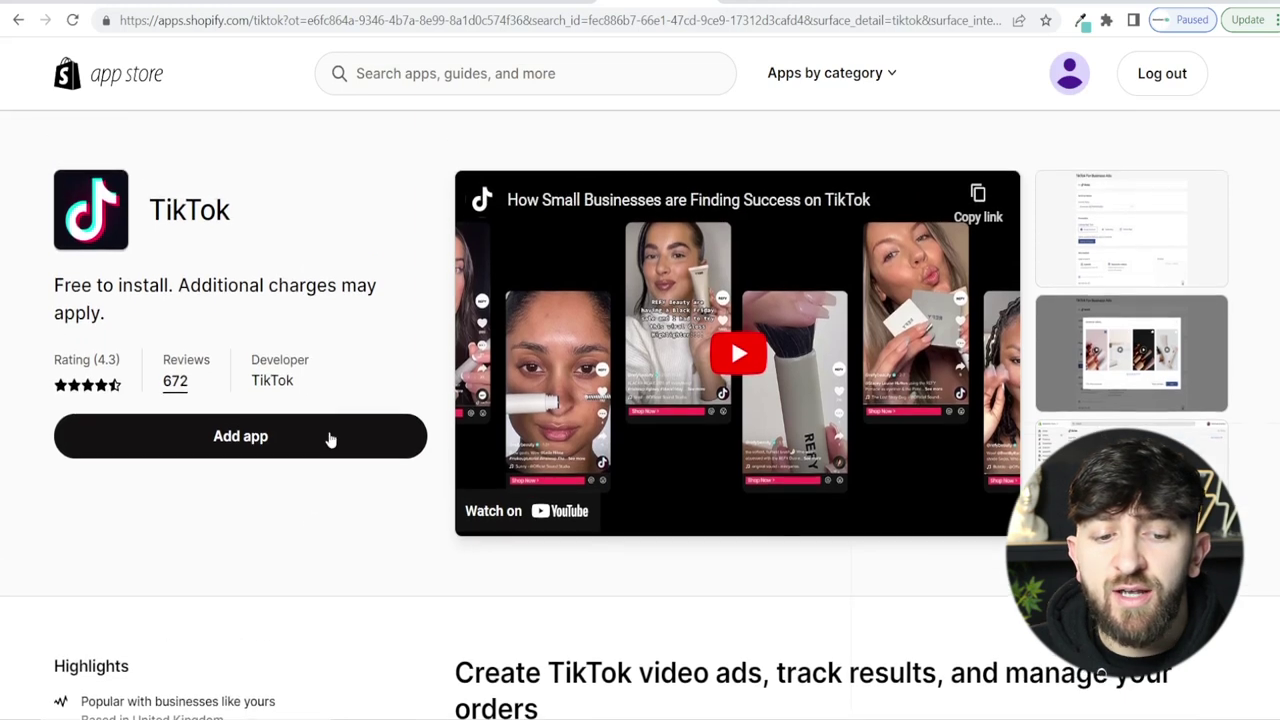
{"action": "left_click", "coordinate": [250, 437]}
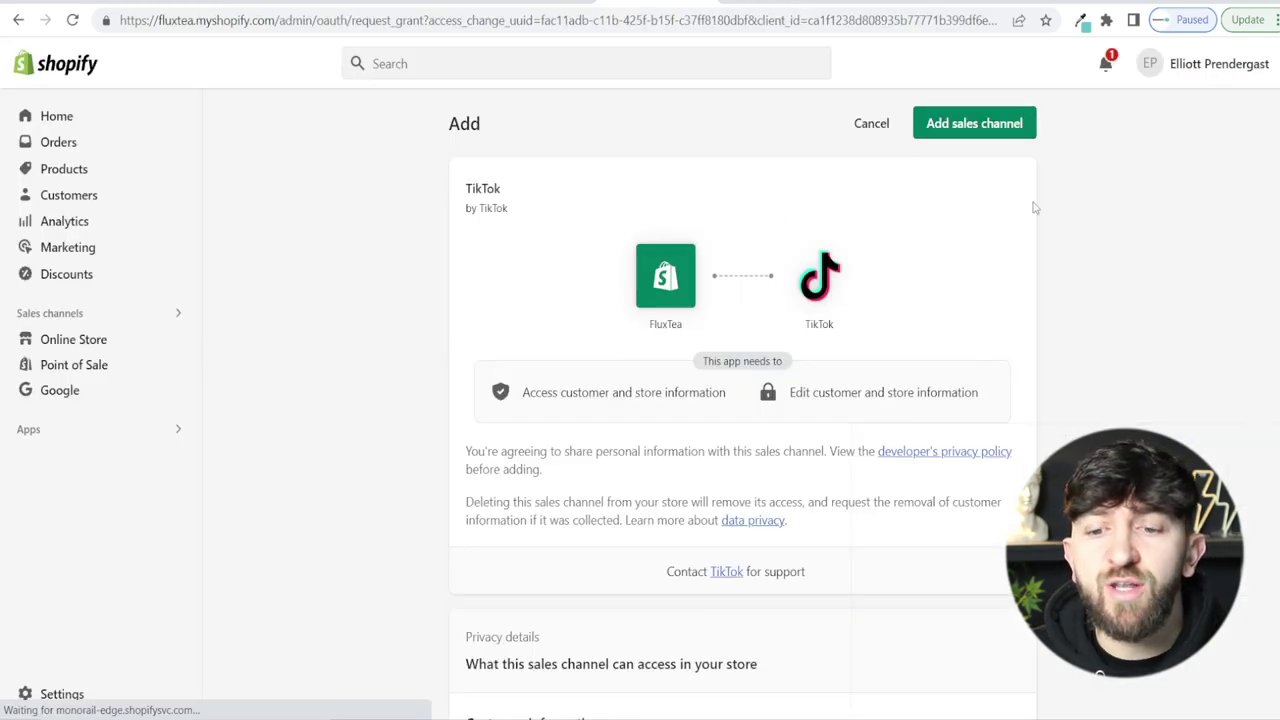
{"action": "left_click", "coordinate": [958, 133]}
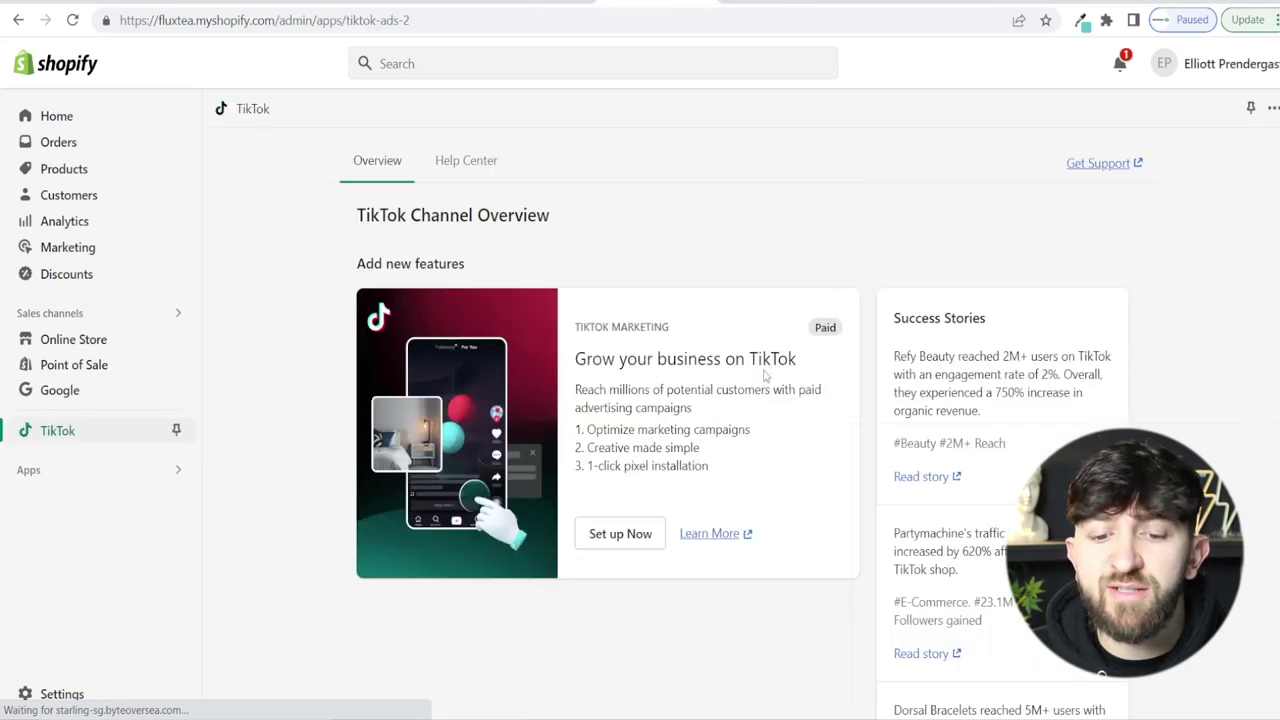
Step: Start the TikTok marketing setup and connect the TikTok For Business account and the FluxTea0116 Ads Manager account
{"action": "left_click", "coordinate": [617, 541]}
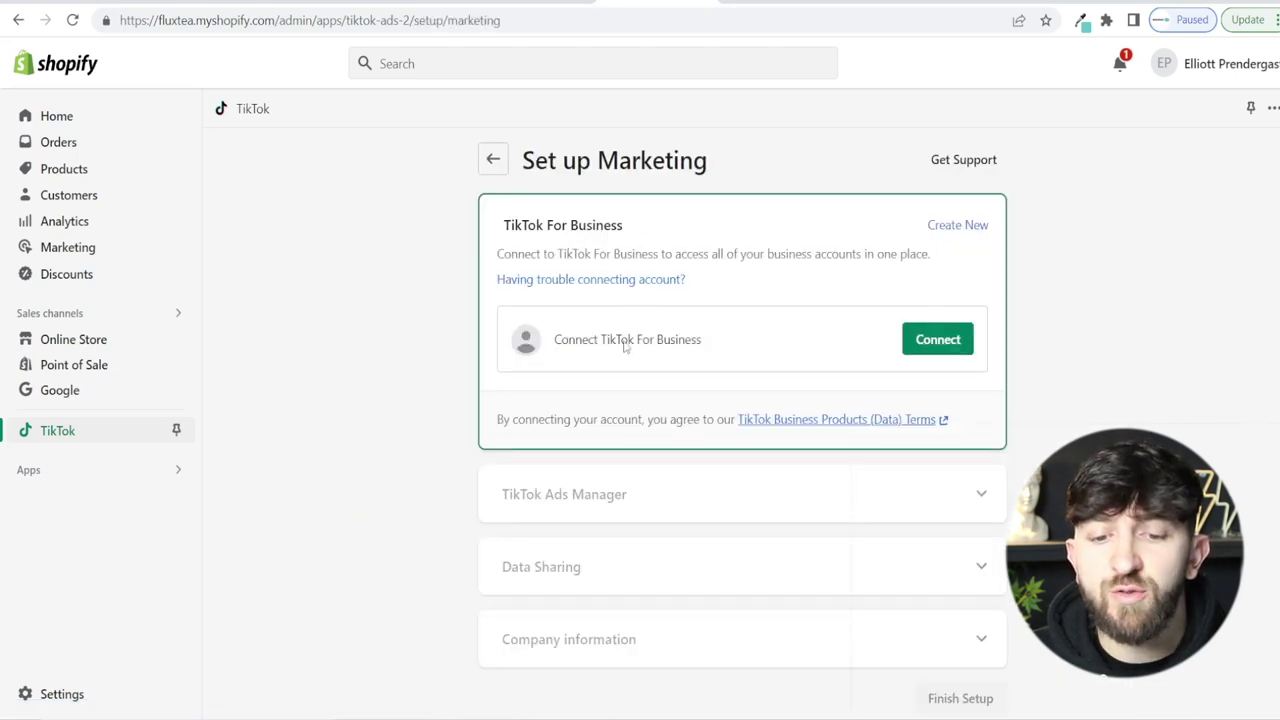
{"action": "left_click", "coordinate": [938, 339]}
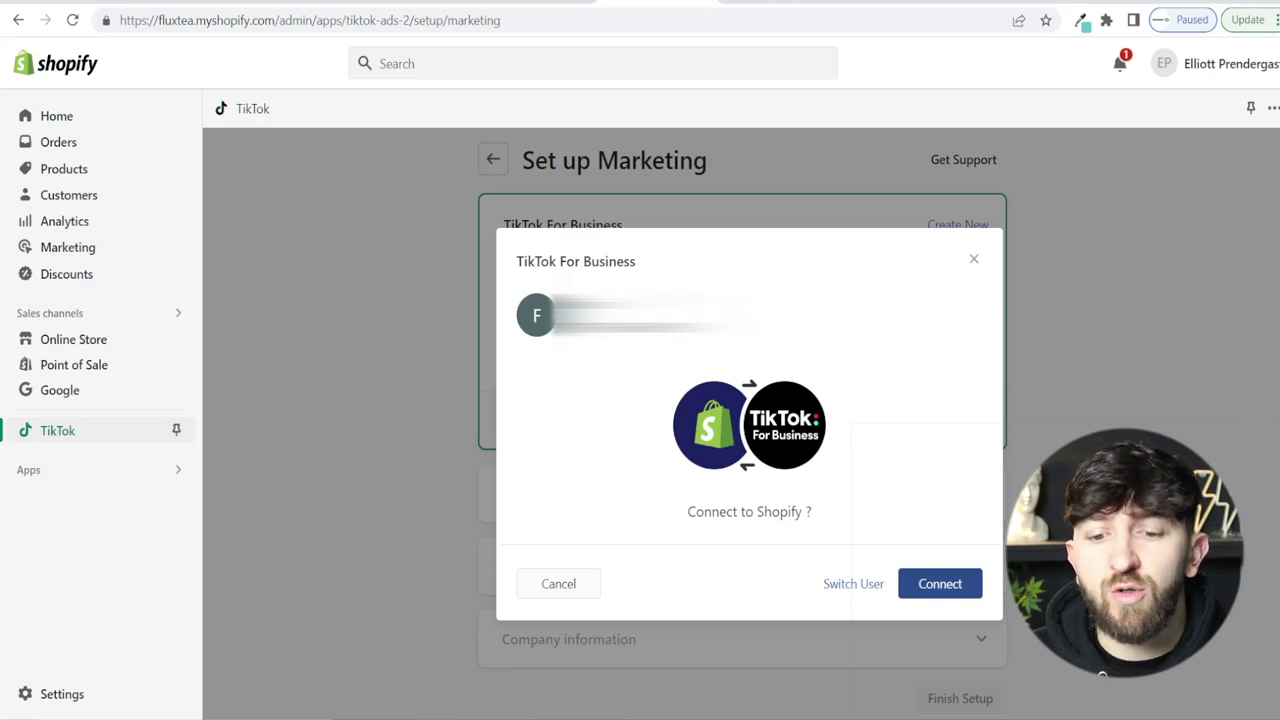
{"action": "left_click", "coordinate": [940, 584]}
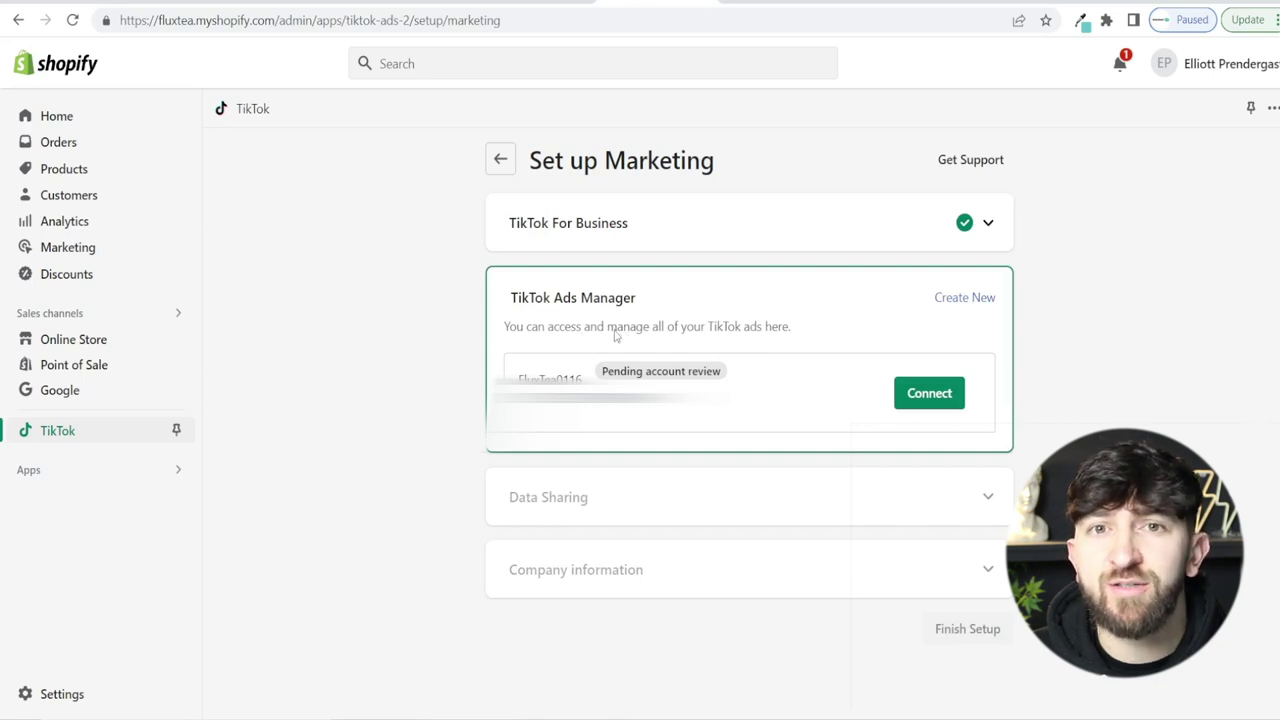
{"action": "left_click", "coordinate": [927, 393]}
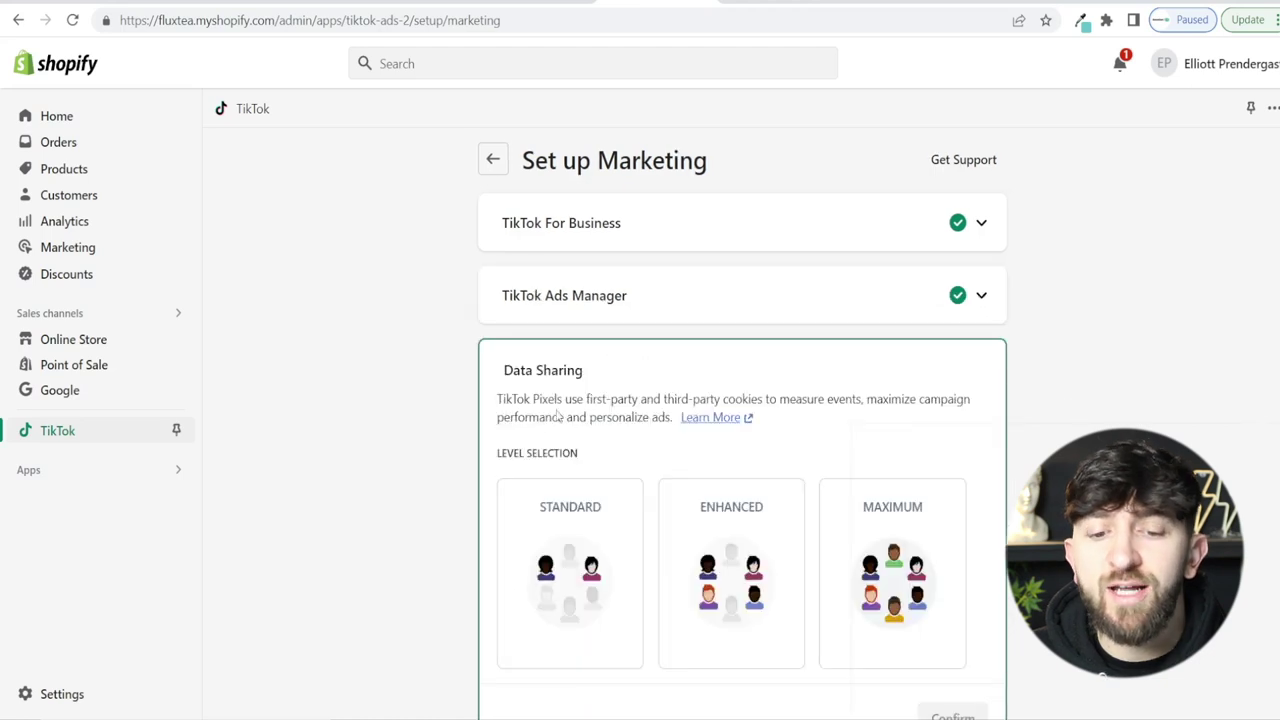
Step: Set the data sharing level to Maximum, confirm it with the TikTok pixel connected, and finish the marketing setup
{"action": "scroll", "coordinate": [645, 408], "scroll_direction": "down", "scroll_amount": 1}
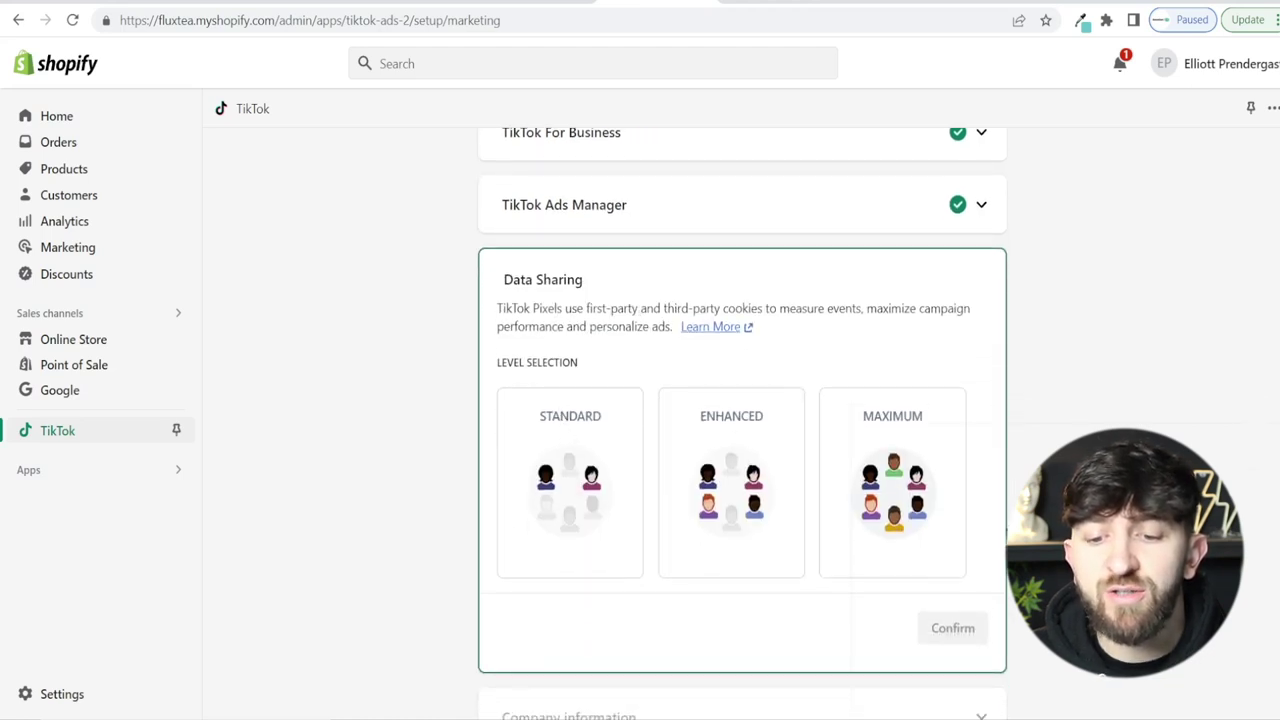
{"action": "left_click", "coordinate": [902, 483]}
{"action": "scroll", "coordinate": [910, 450], "scroll_direction": "down", "scroll_amount": 3}
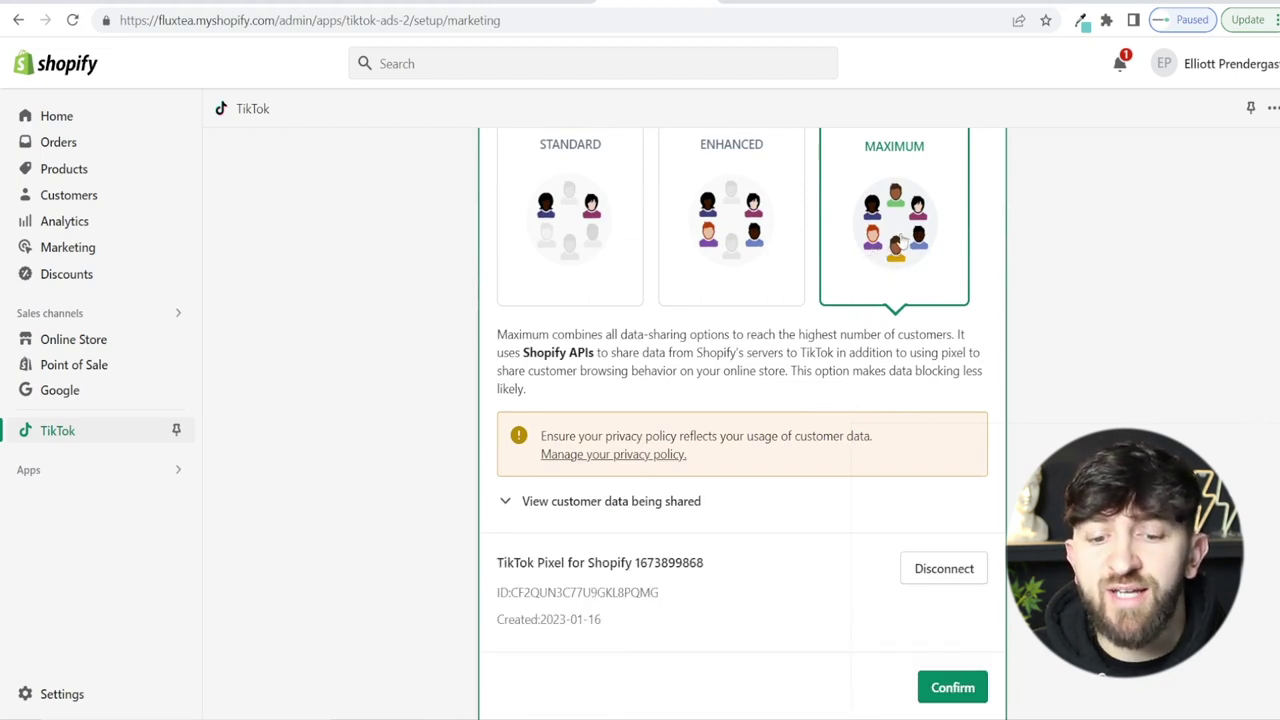
{"action": "scroll", "coordinate": [886, 243], "scroll_direction": "down", "scroll_amount": 1}
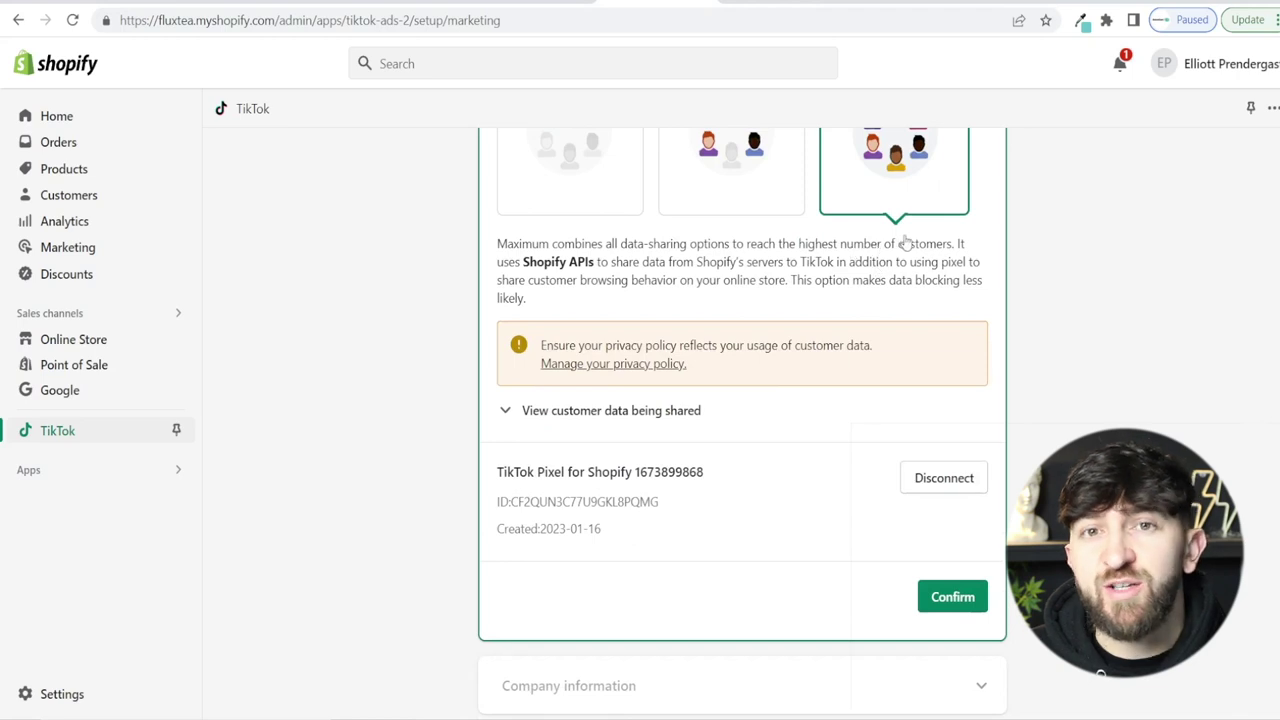
{"action": "scroll", "coordinate": [850, 250], "scroll_direction": "down", "scroll_amount": 1}
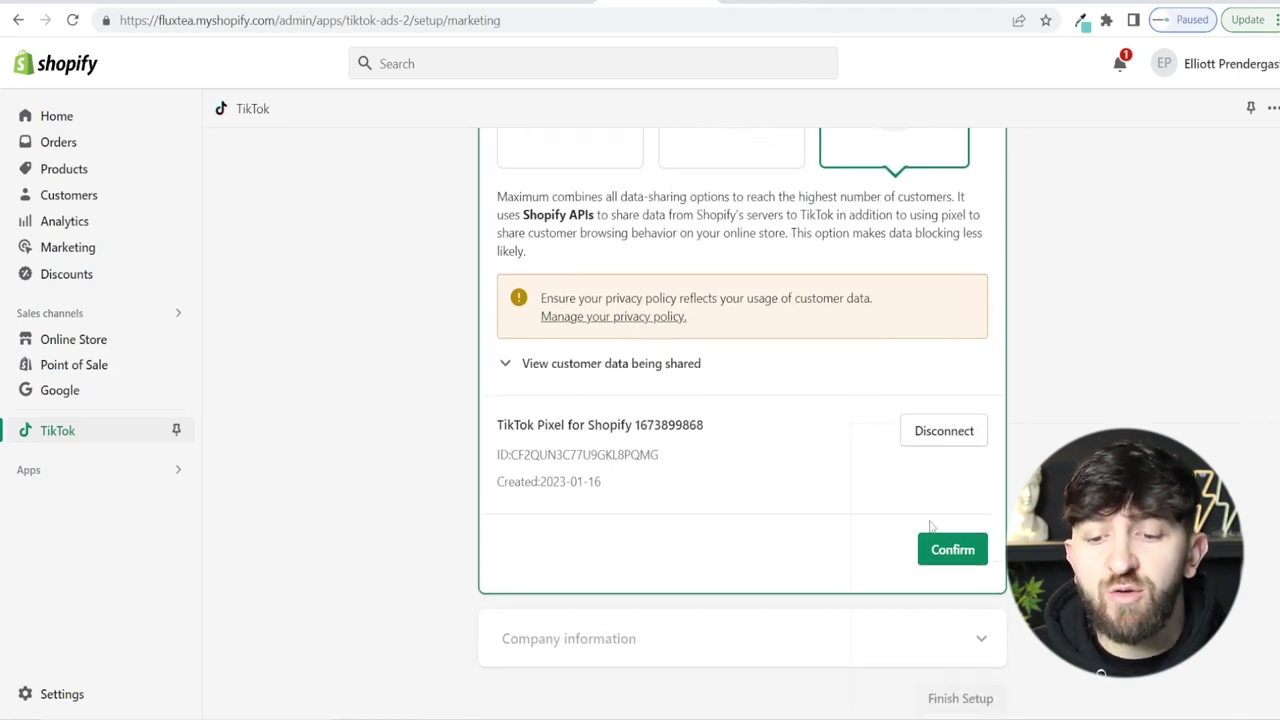
{"action": "left_click", "coordinate": [951, 553]}
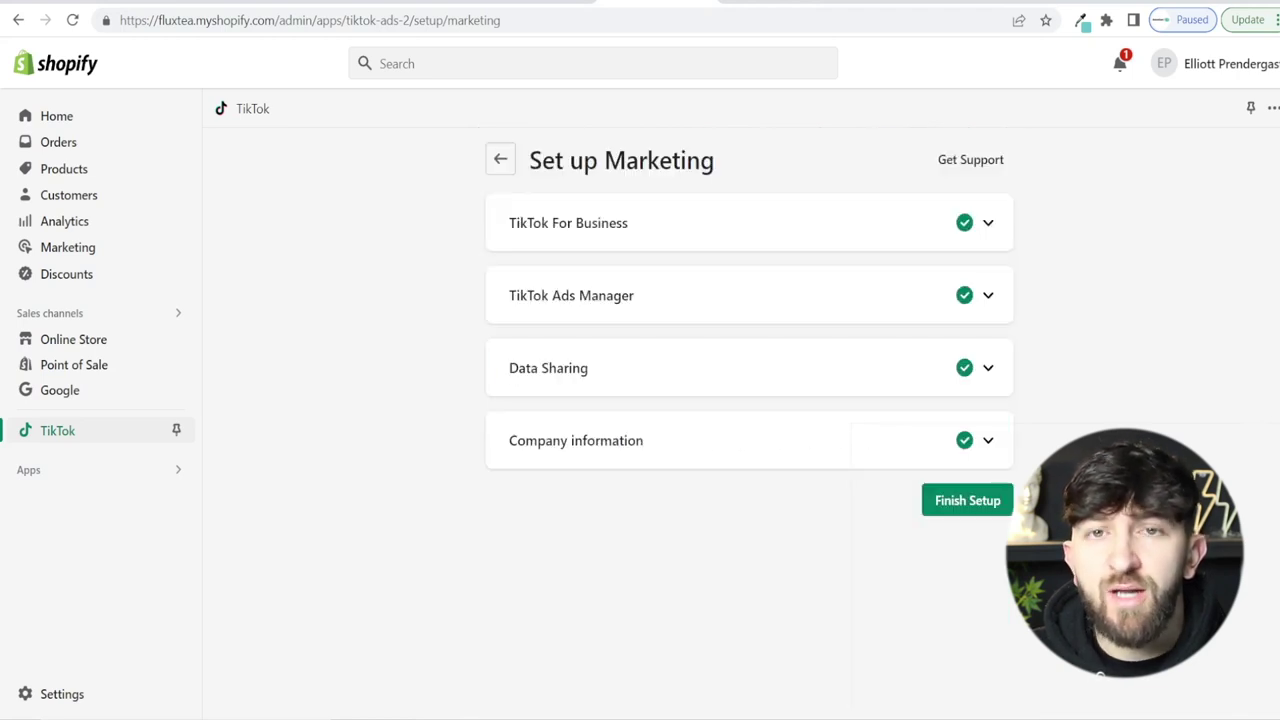
{"action": "left_click", "coordinate": [967, 503]}
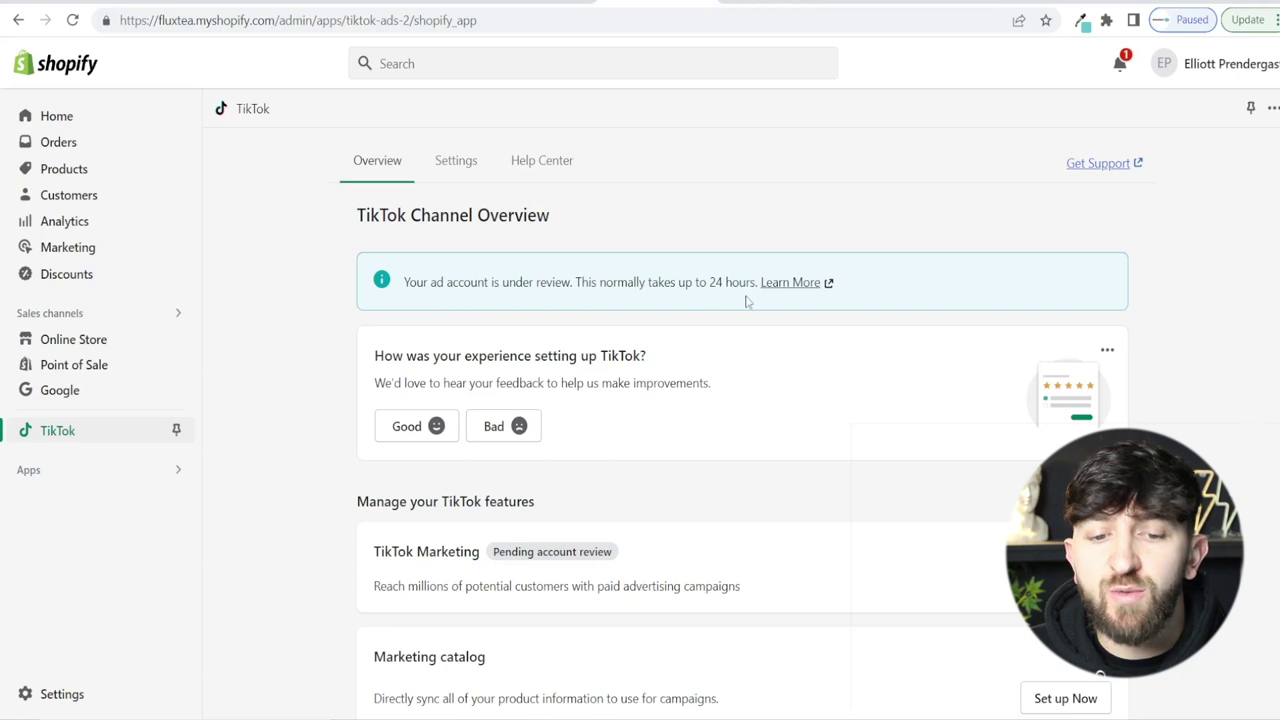
Step: Start the marketing catalog setup from the TikTok channel overview and connect the existing TikTok Business Center account
{"action": "scroll", "coordinate": [771, 371], "scroll_direction": "down", "scroll_amount": 1}
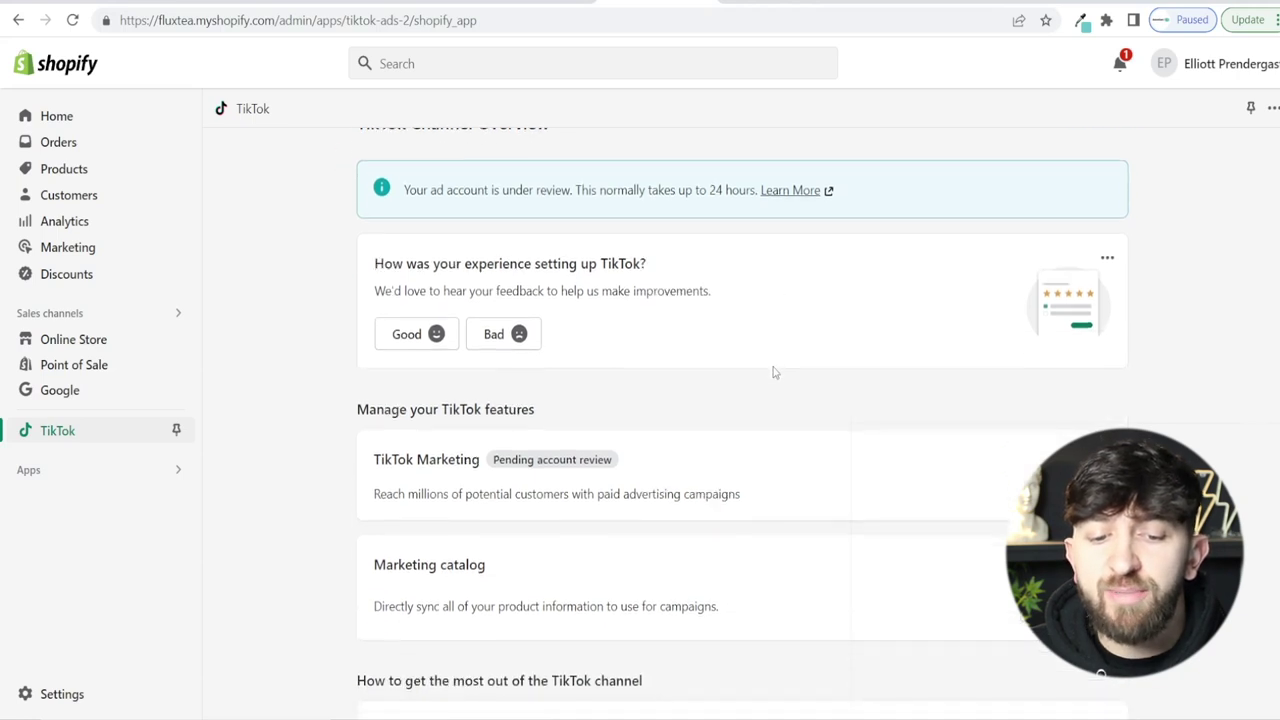
{"action": "scroll", "coordinate": [773, 372], "scroll_direction": "down", "scroll_amount": 1}
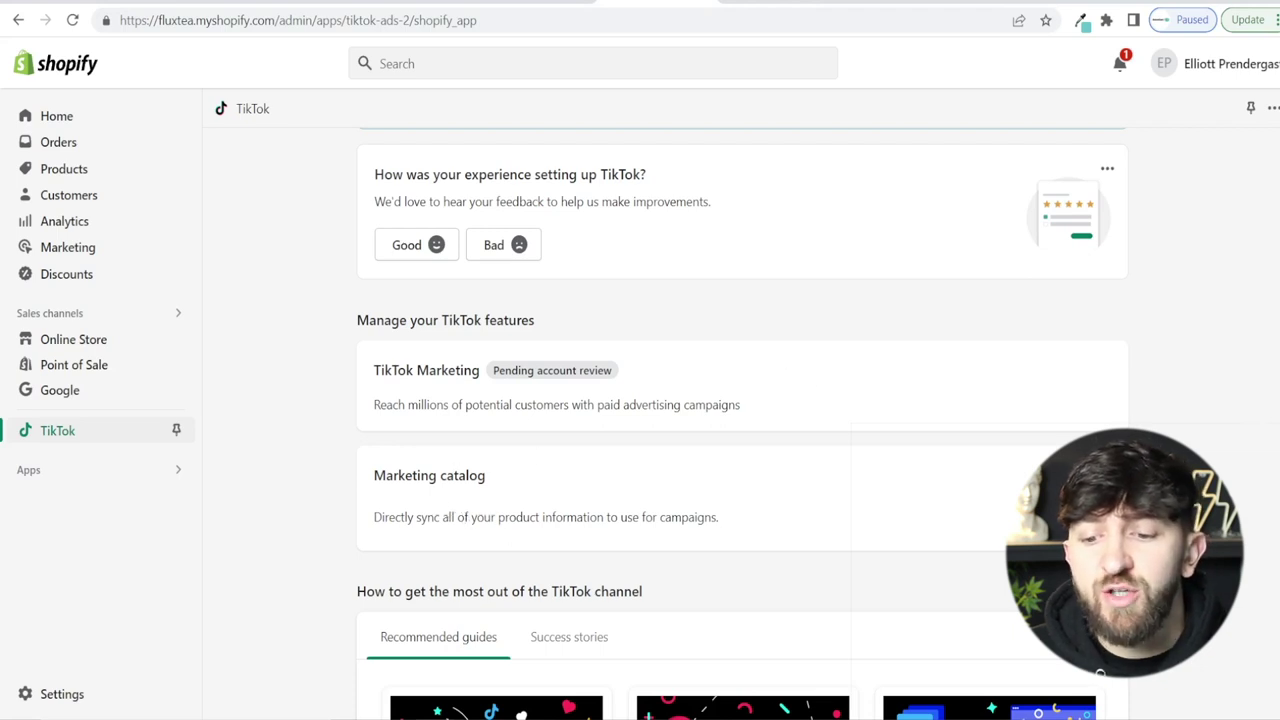
{"action": "left_click", "coordinate": [577, 492]}
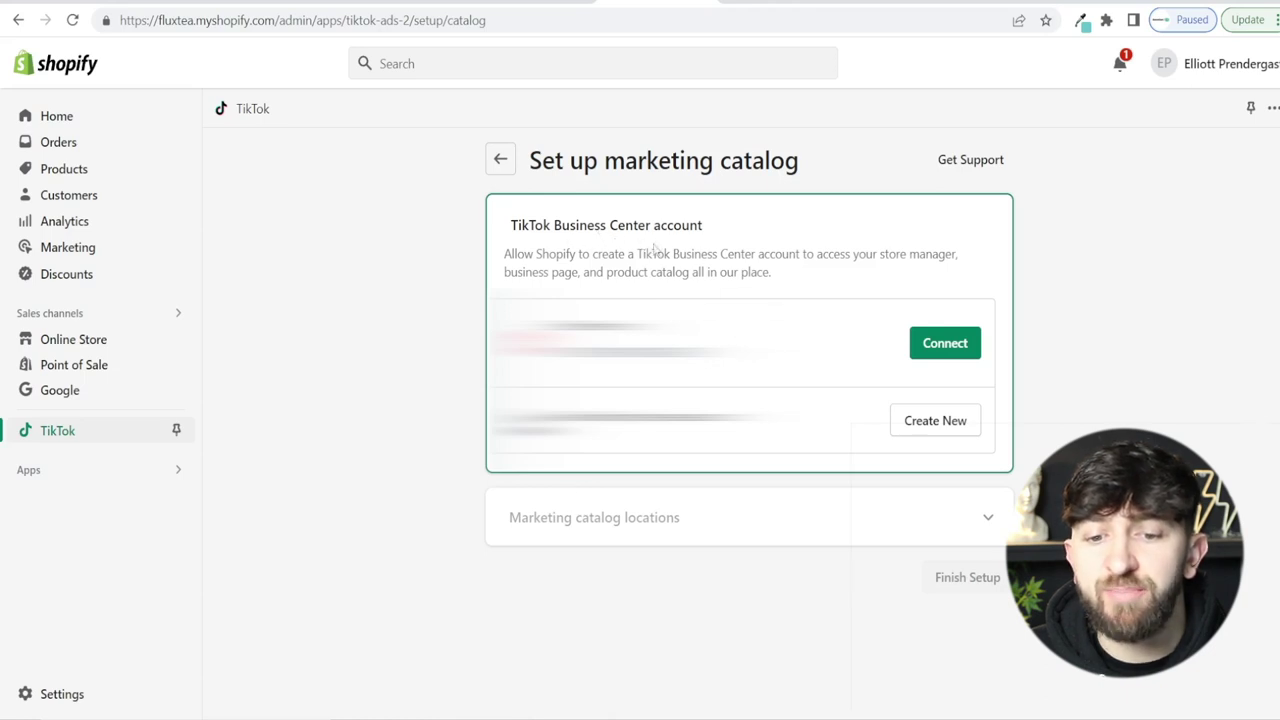
{"action": "left_click", "coordinate": [945, 343]}
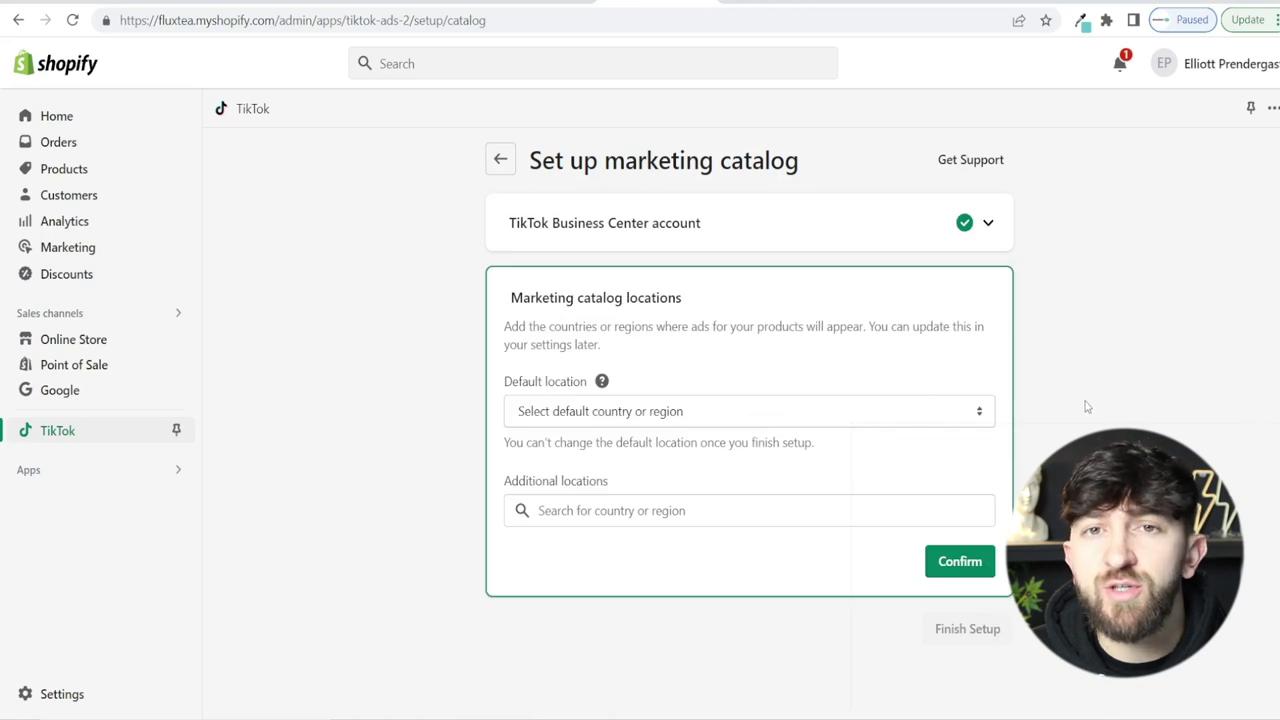
Step: Set the marketing catalog's default location to United Kingdom, confirm it and finish the catalog setup
{"action": "left_click", "coordinate": [672, 414]}
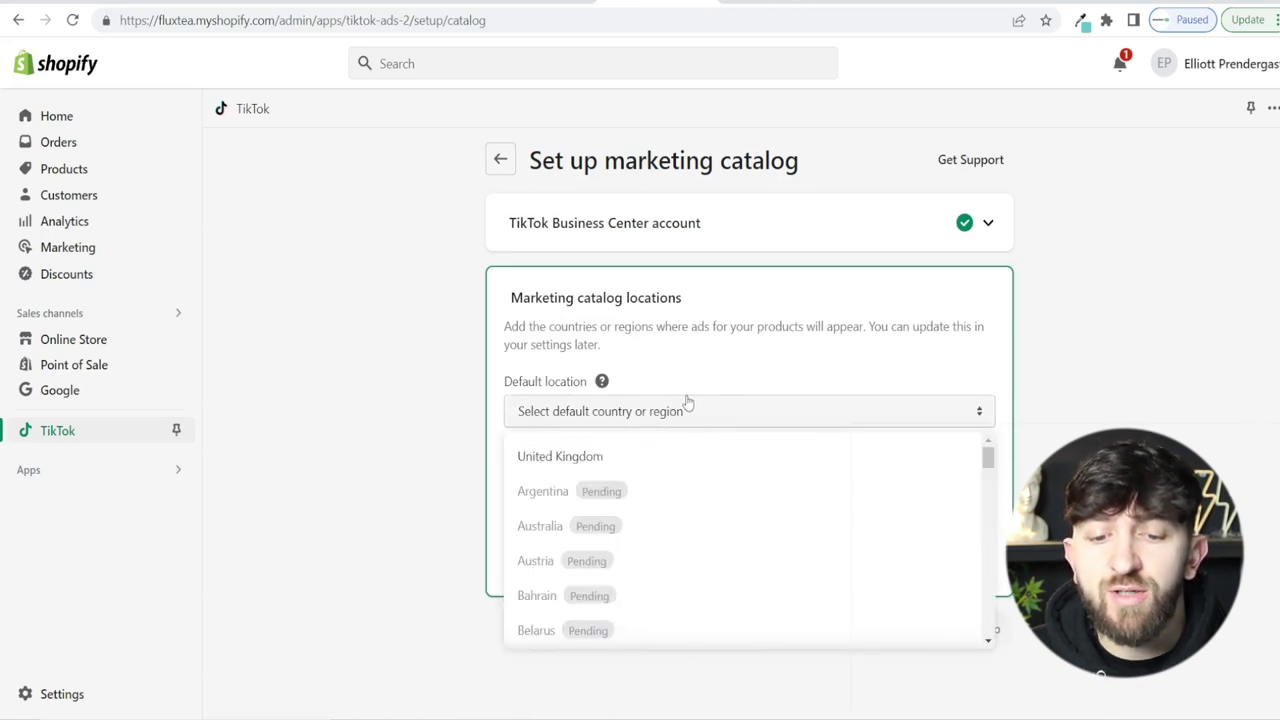
{"action": "left_click", "coordinate": [590, 460]}
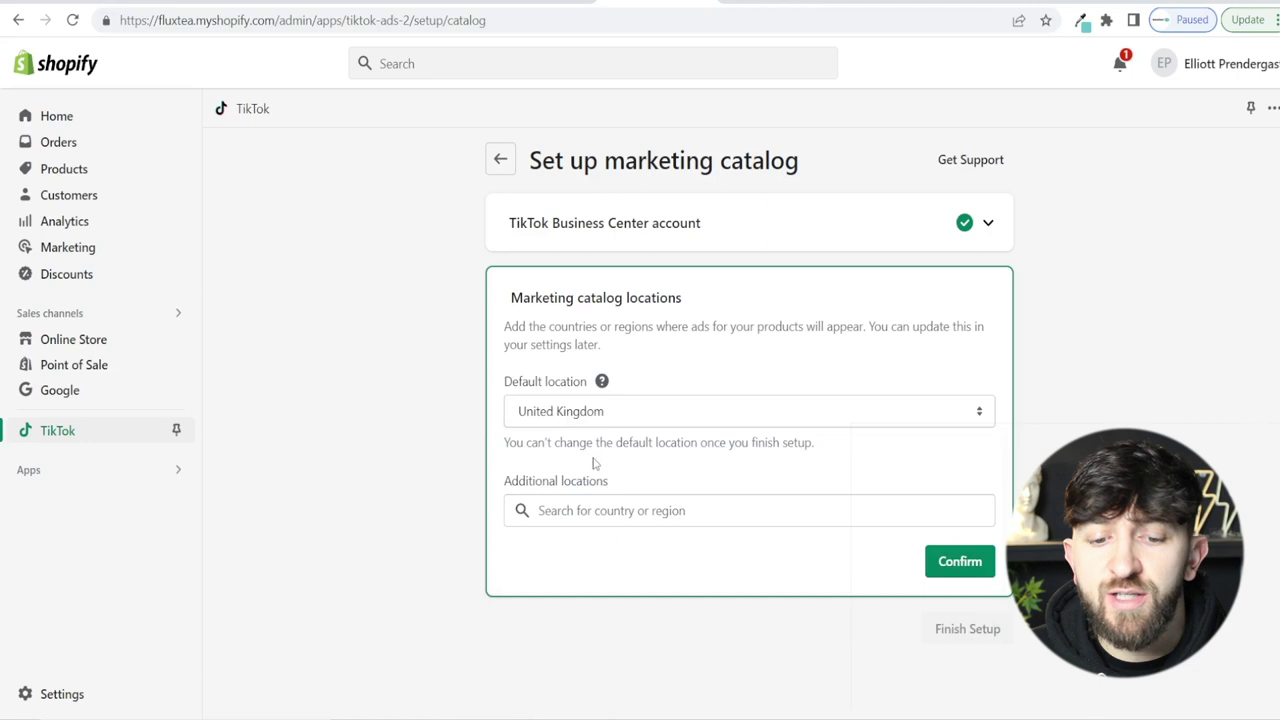
{"action": "left_click", "coordinate": [960, 563]}
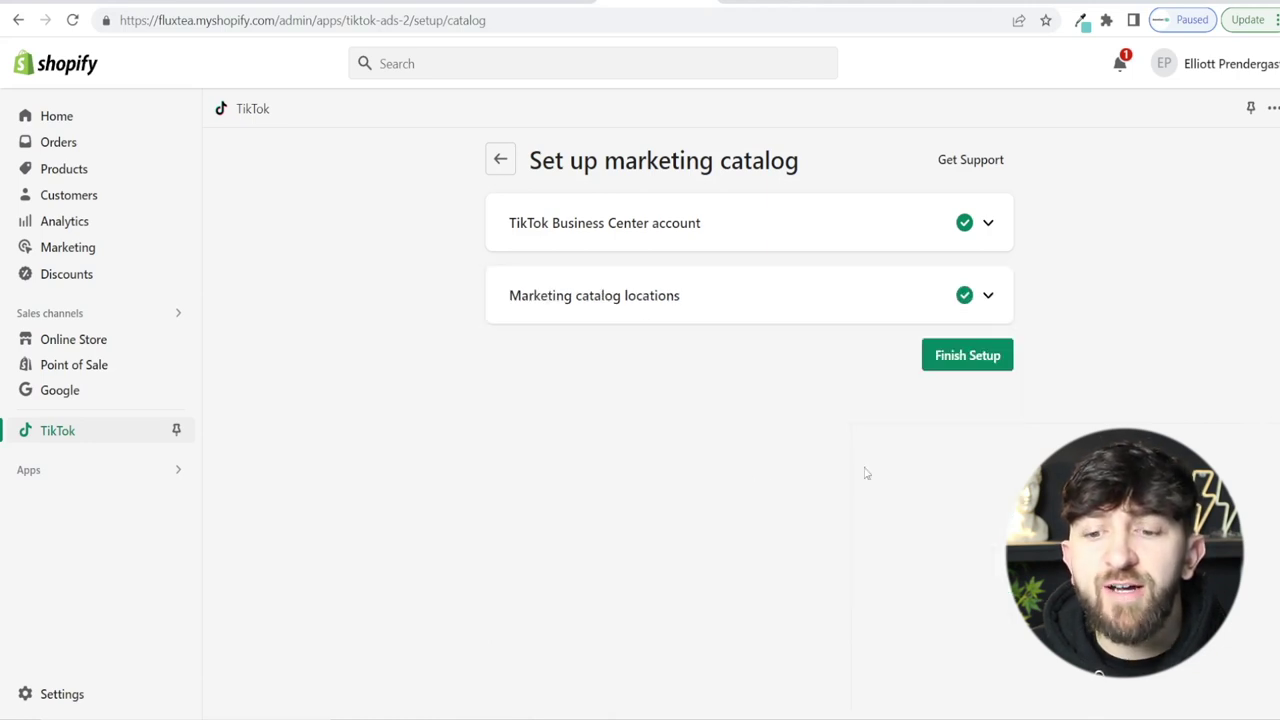
{"action": "left_click", "coordinate": [956, 357]}
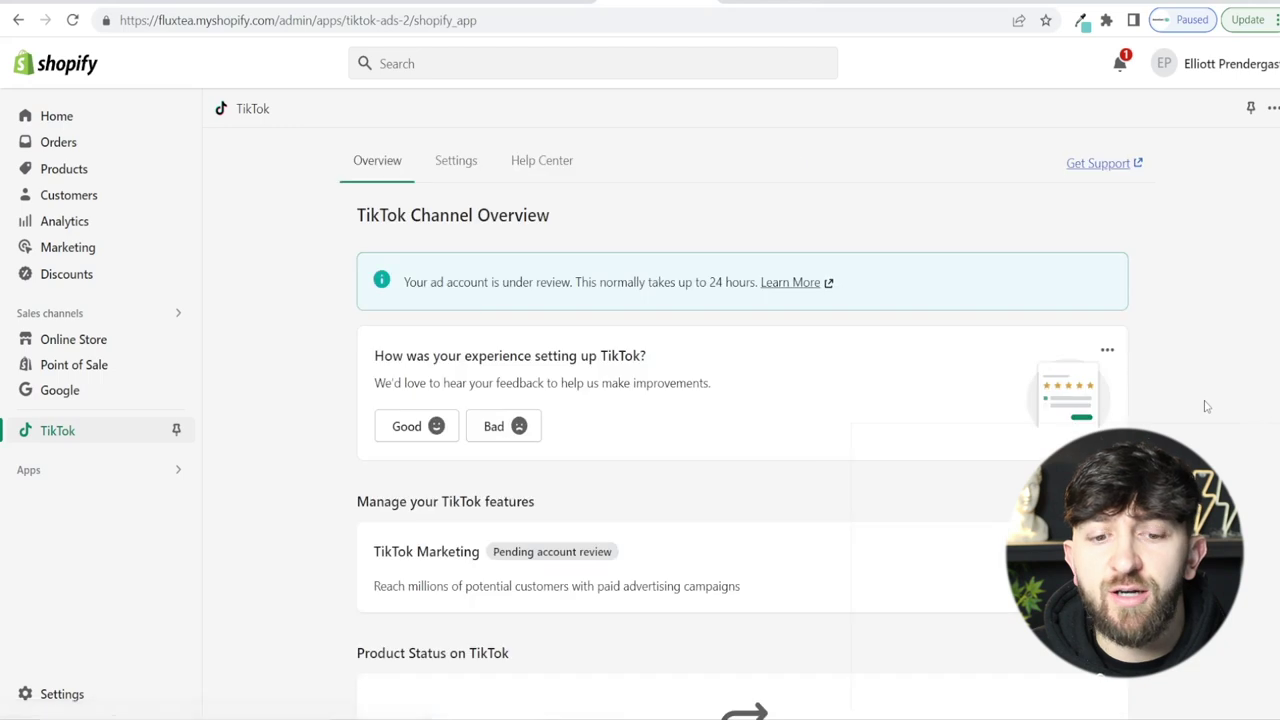
Step: Check the marketing and product sync status on the TikTok channel overview
{"action": "scroll", "coordinate": [868, 402], "scroll_direction": "down", "scroll_amount": 2}
{"action": "scroll", "coordinate": [867, 398], "scroll_direction": "down", "scroll_amount": 1}
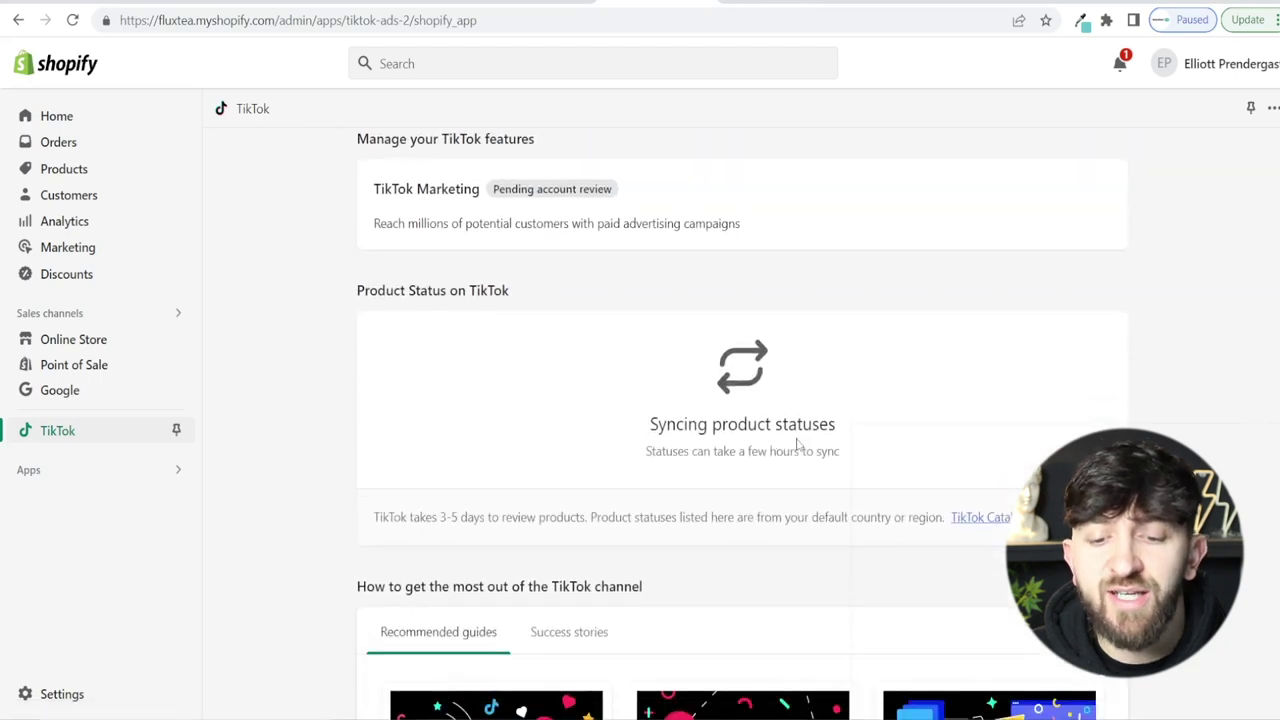
{"action": "scroll", "coordinate": [814, 457], "scroll_direction": "up", "scroll_amount": 3}
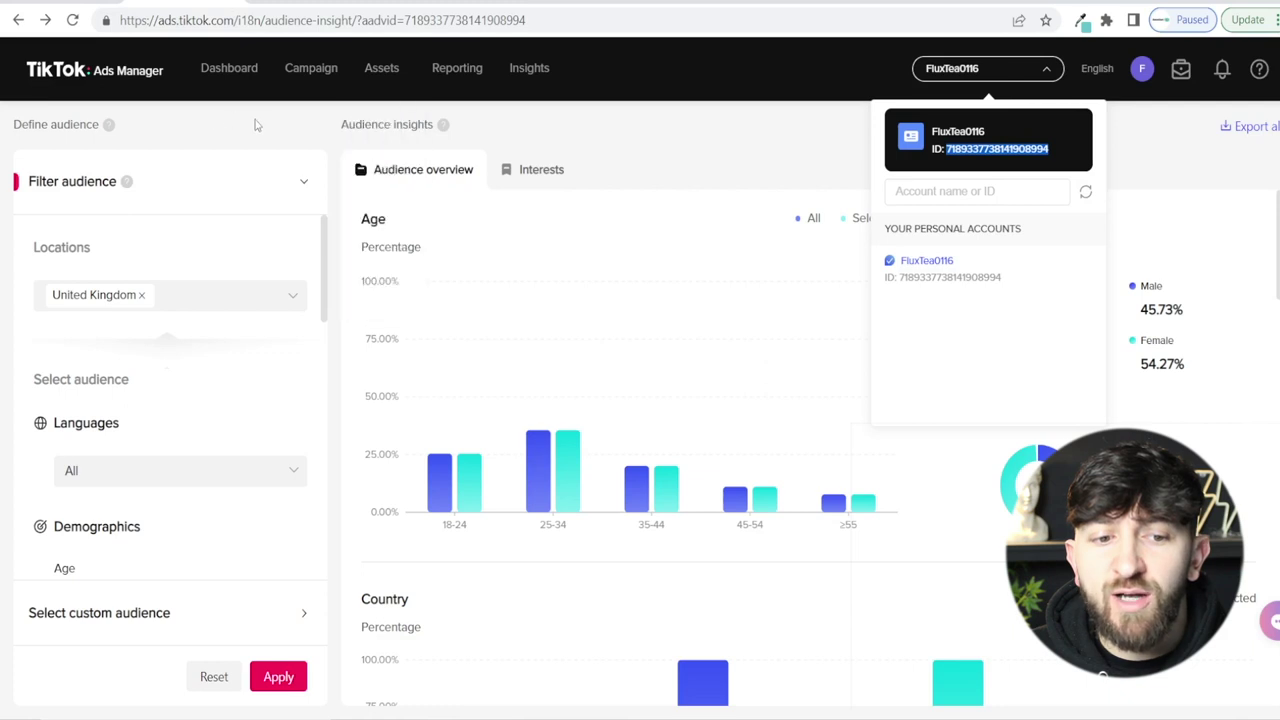
Step: Switch to TikTok Ads Manager and start creating a new campaign from the campaign list in Custom Mode
{"action": "left_click", "coordinate": [214, 126]}
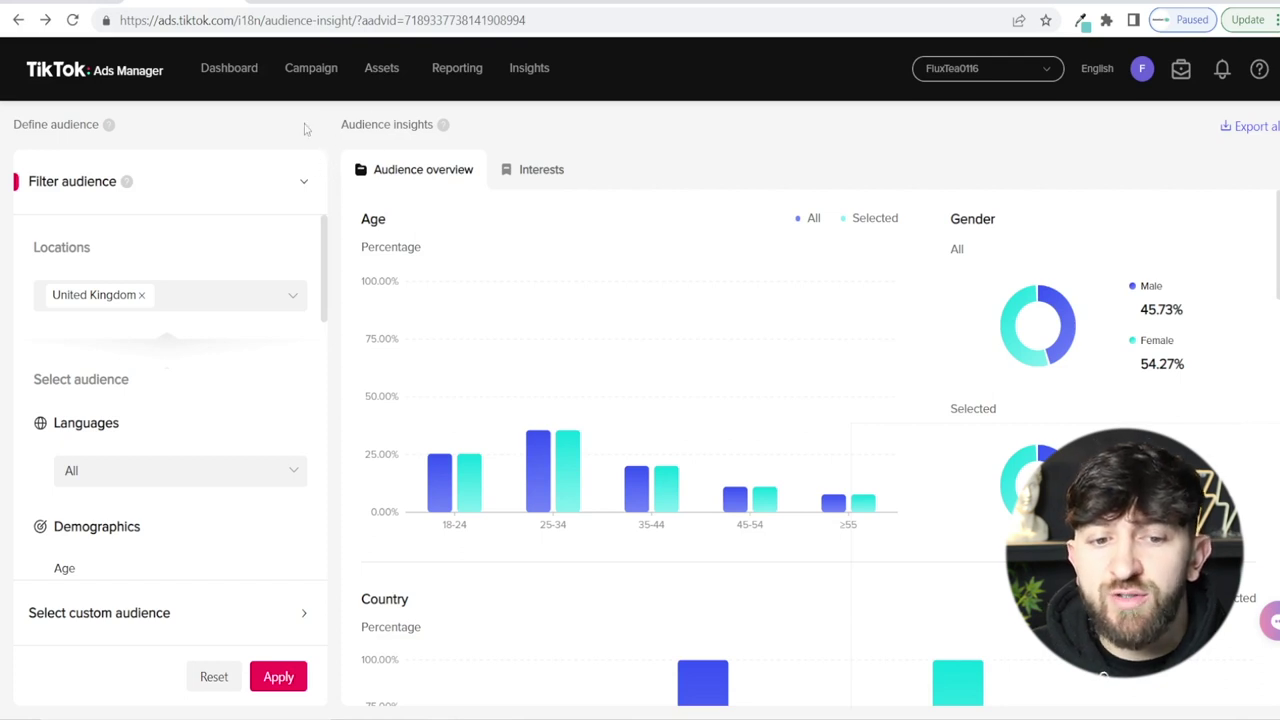
{"action": "left_click", "coordinate": [311, 70]}
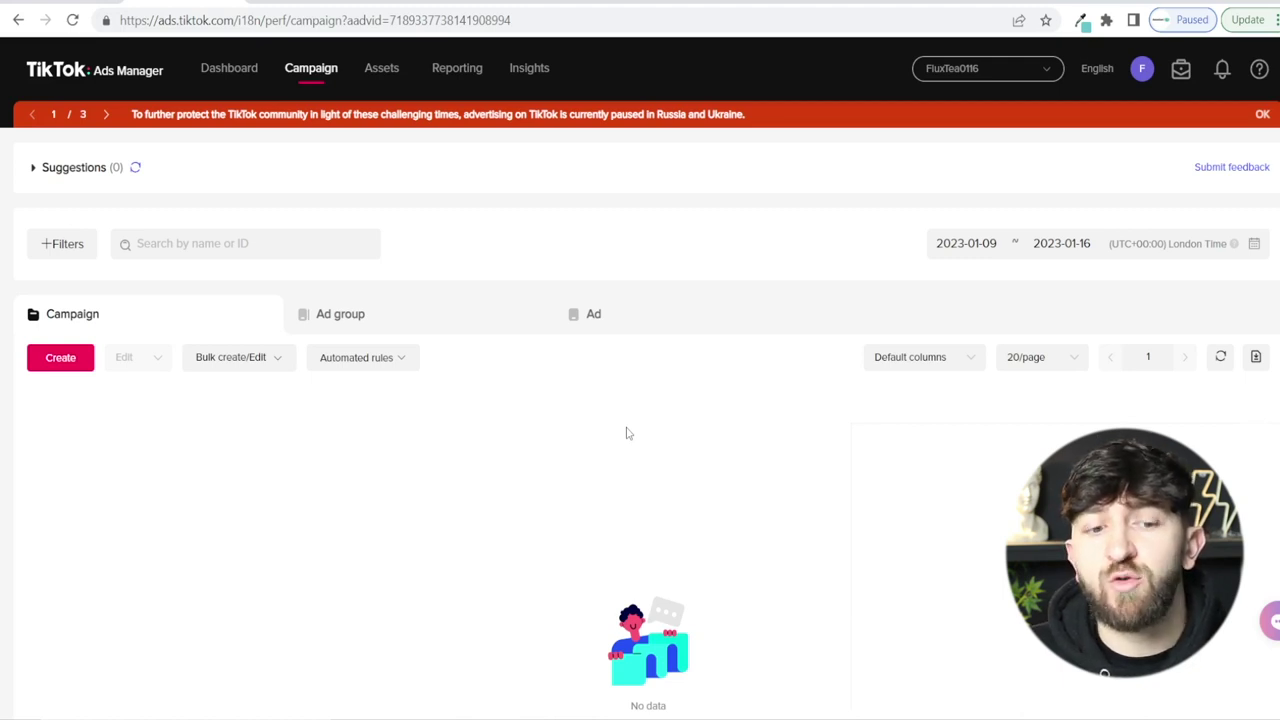
{"action": "left_click", "coordinate": [60, 362]}
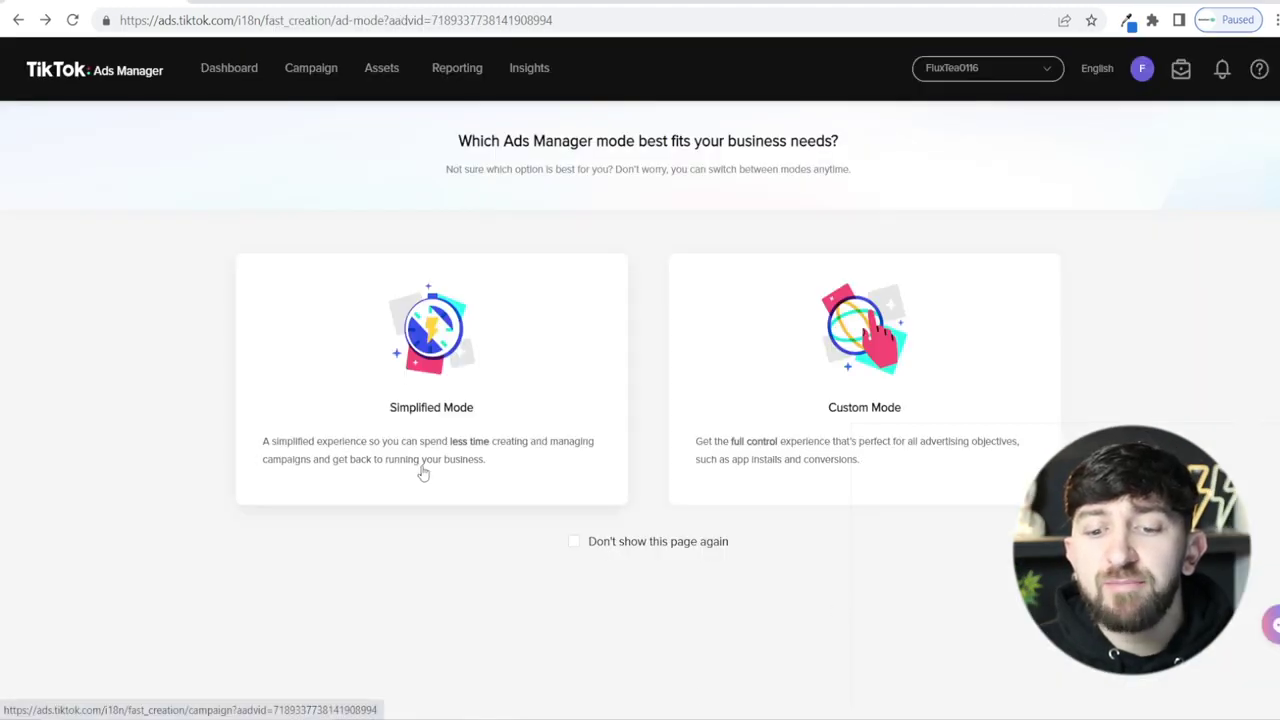
{"action": "left_click", "coordinate": [925, 415]}
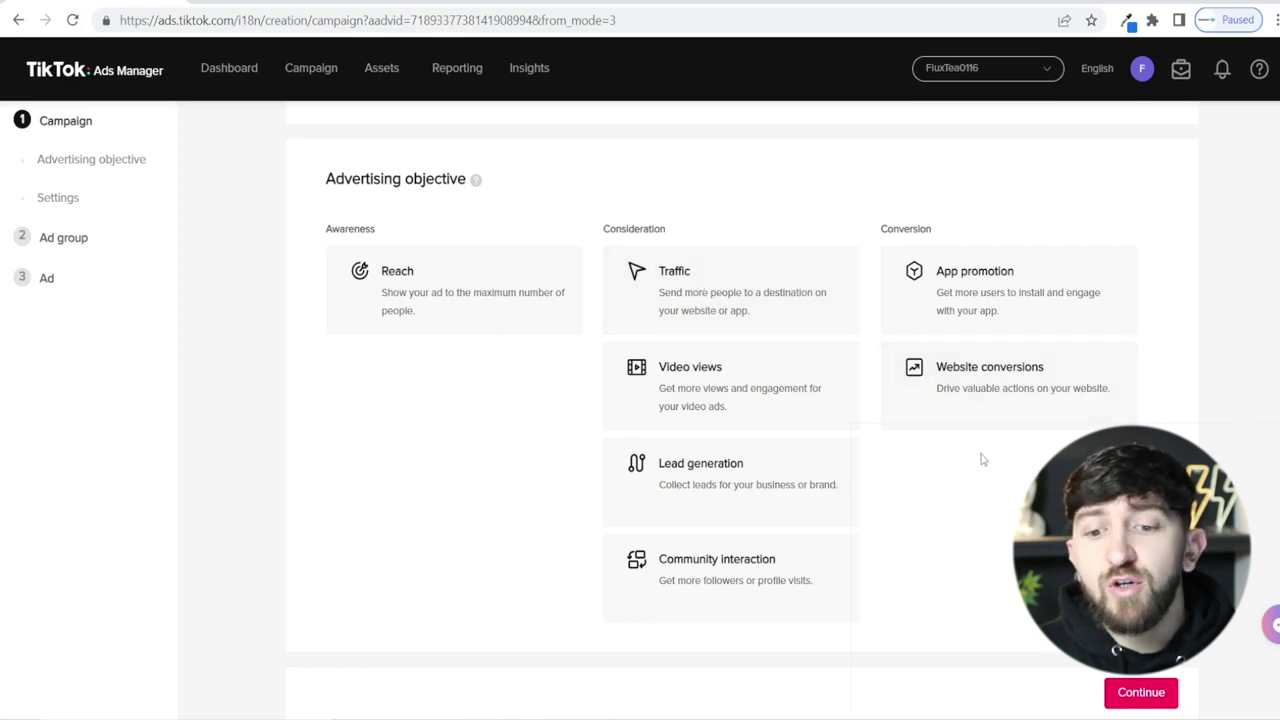
Step: Set the advertising objective to Website conversions and select the TikTok Pixel for Shopify in the ad group
{"action": "left_click", "coordinate": [977, 386]}
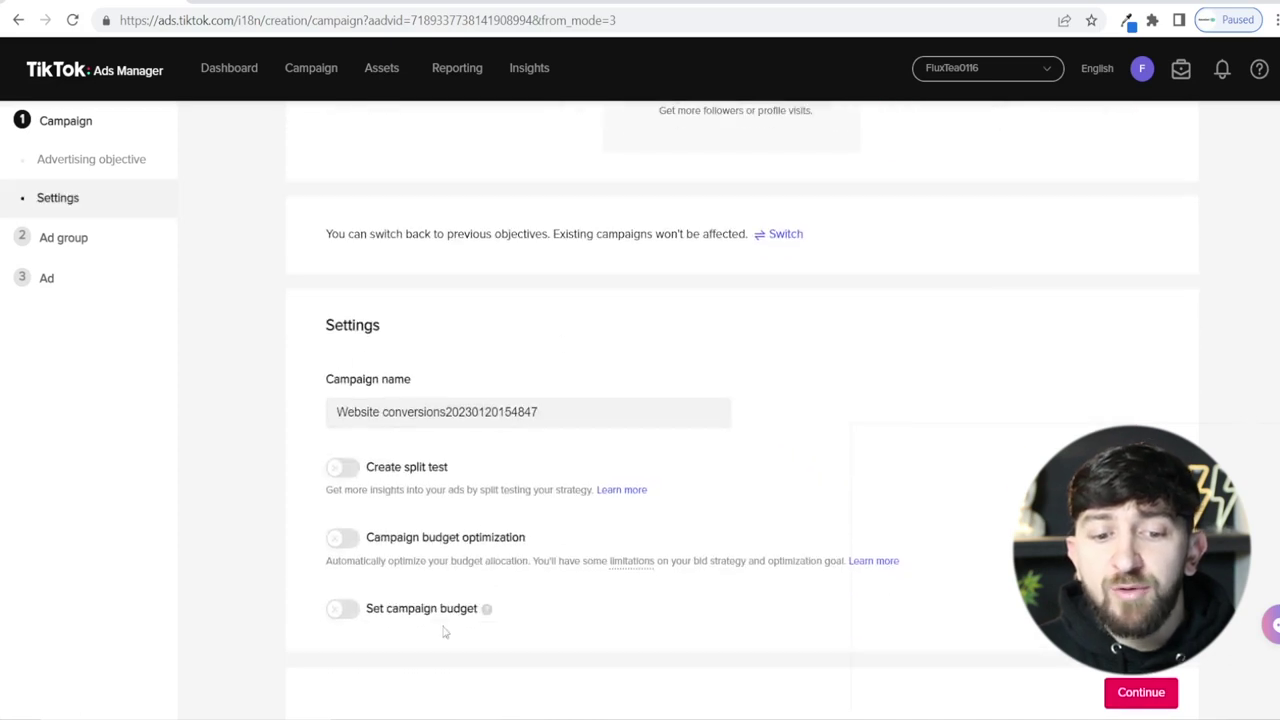
{"action": "left_click", "coordinate": [1122, 695]}
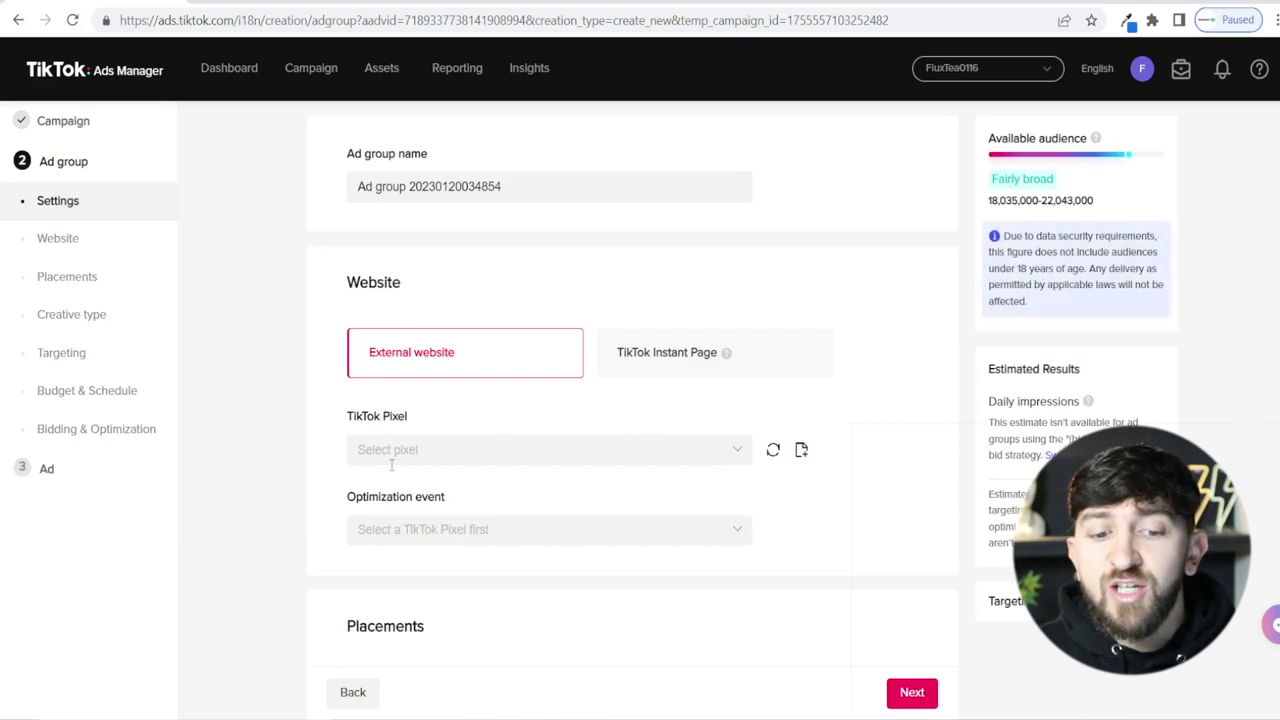
{"action": "left_click", "coordinate": [439, 455]}
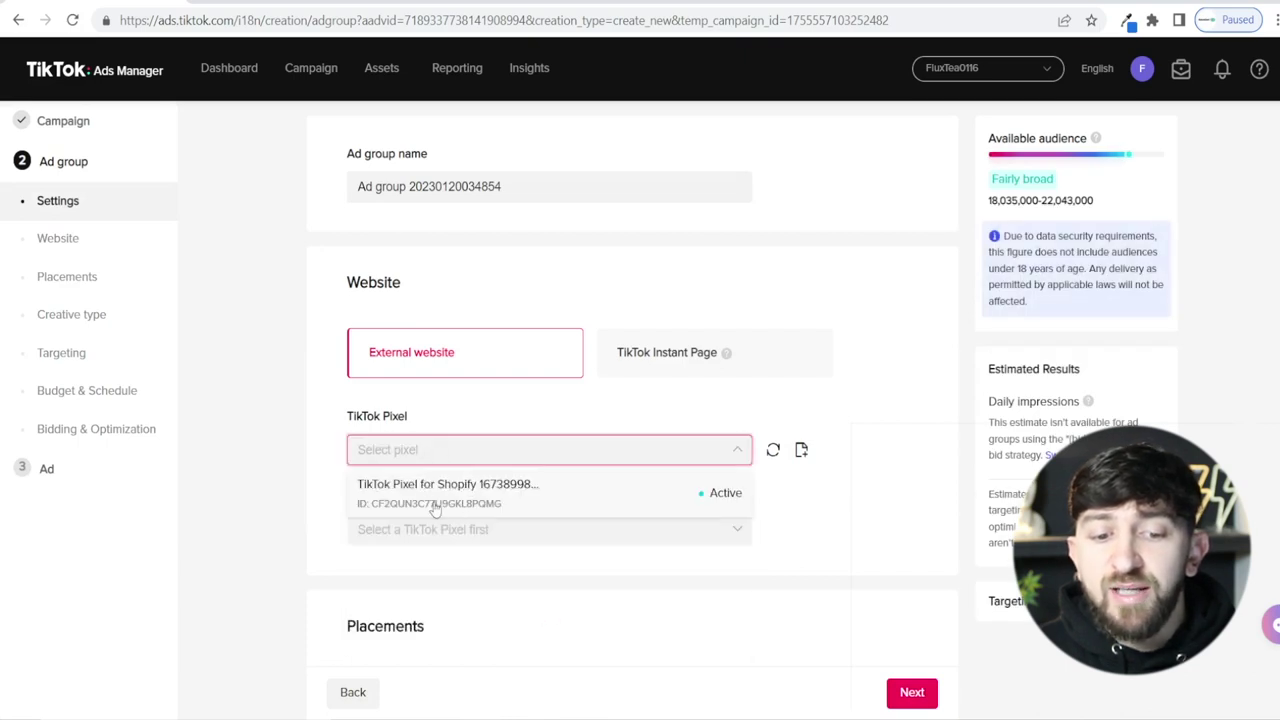
{"action": "left_click", "coordinate": [432, 500]}
Step: Examine the optimization events offered for the selected TikTok pixel in the ad group's website settings
{"action": "left_click", "coordinate": [430, 529]}
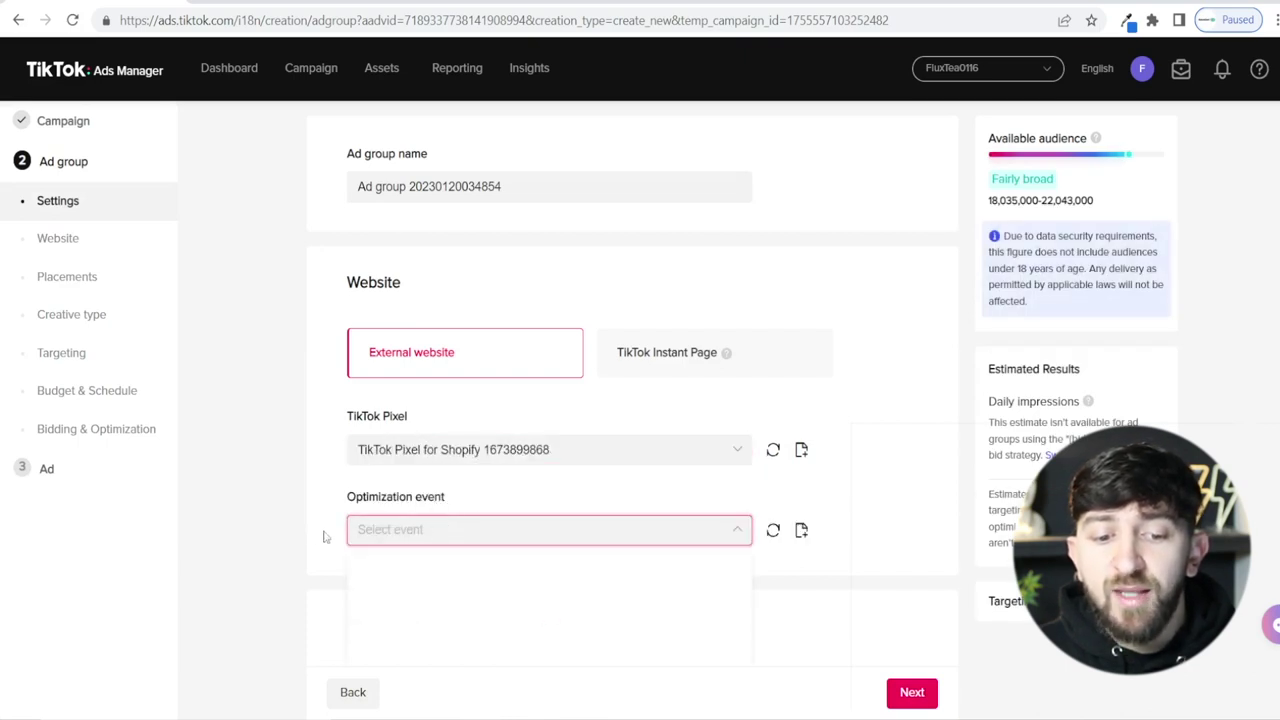
{"action": "scroll", "coordinate": [314, 477], "scroll_direction": "down", "scroll_amount": 2}
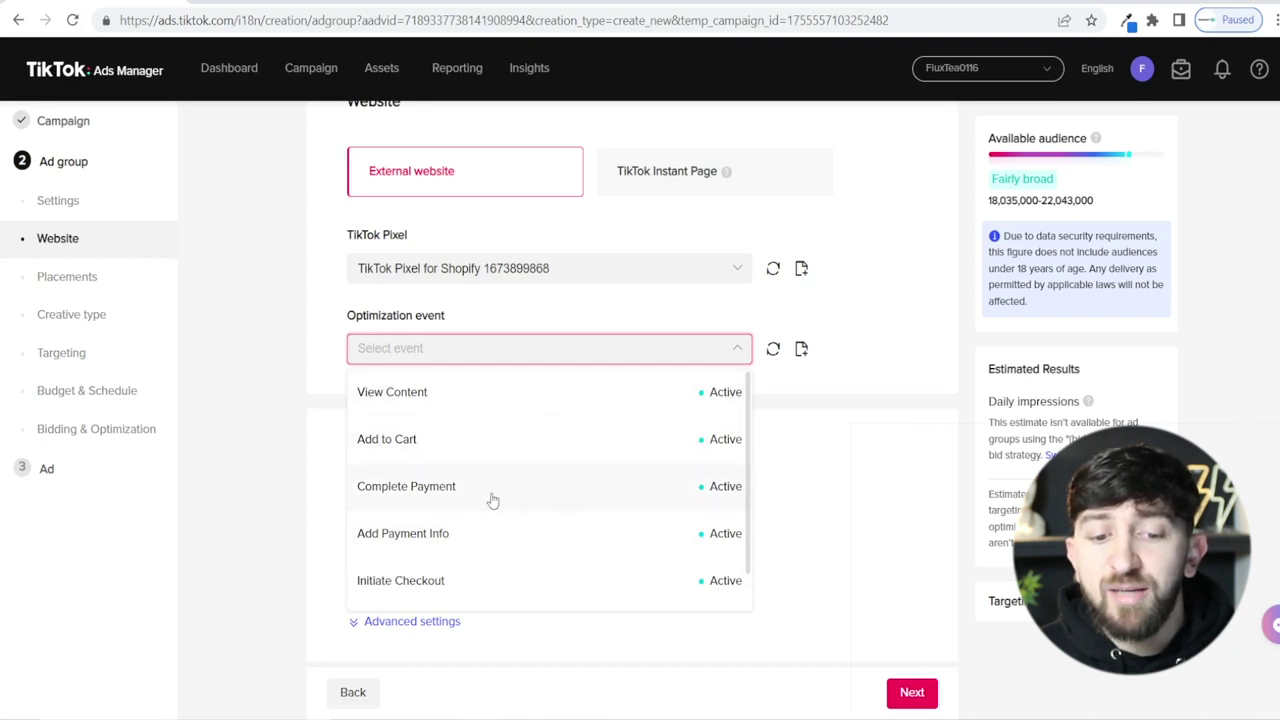
{"action": "scroll", "coordinate": [528, 573], "scroll_direction": "down", "scroll_amount": 1}
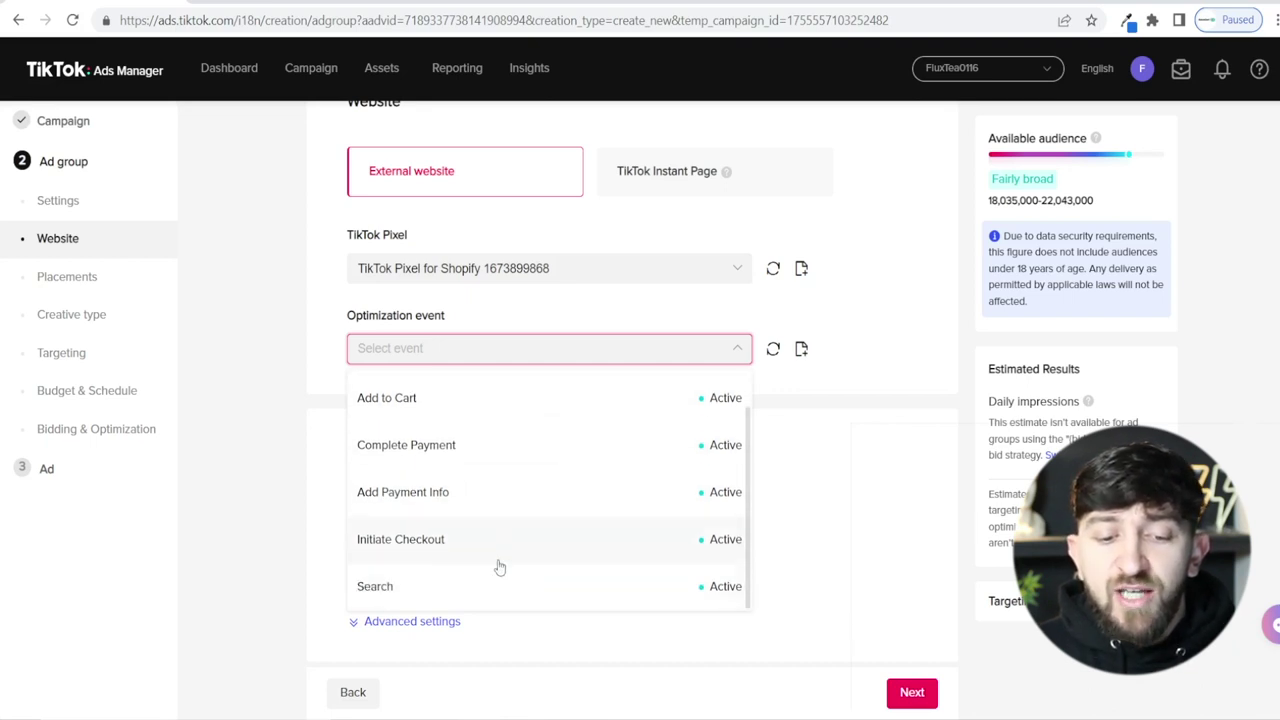
{"action": "scroll", "coordinate": [512, 611], "scroll_direction": "up", "scroll_amount": 2}
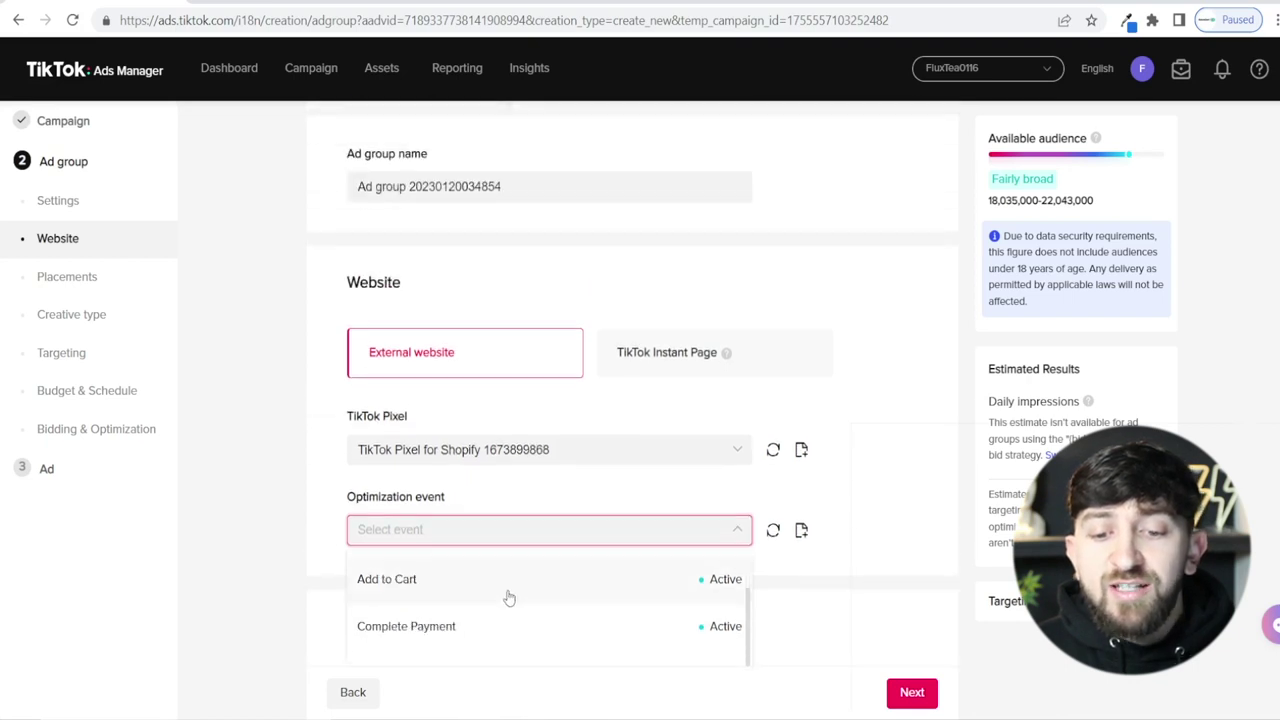
{"action": "scroll", "coordinate": [357, 571], "scroll_direction": "down", "scroll_amount": 2}
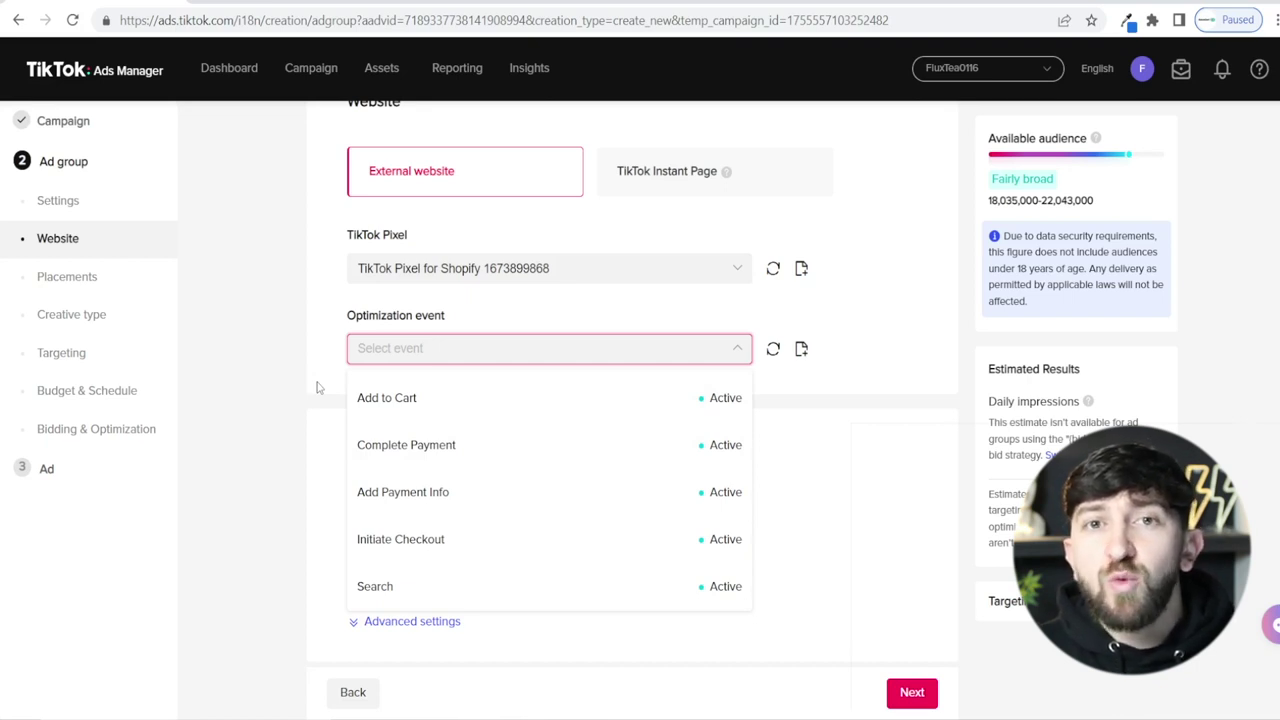
{"action": "scroll", "coordinate": [503, 520], "scroll_direction": "up", "scroll_amount": 2}
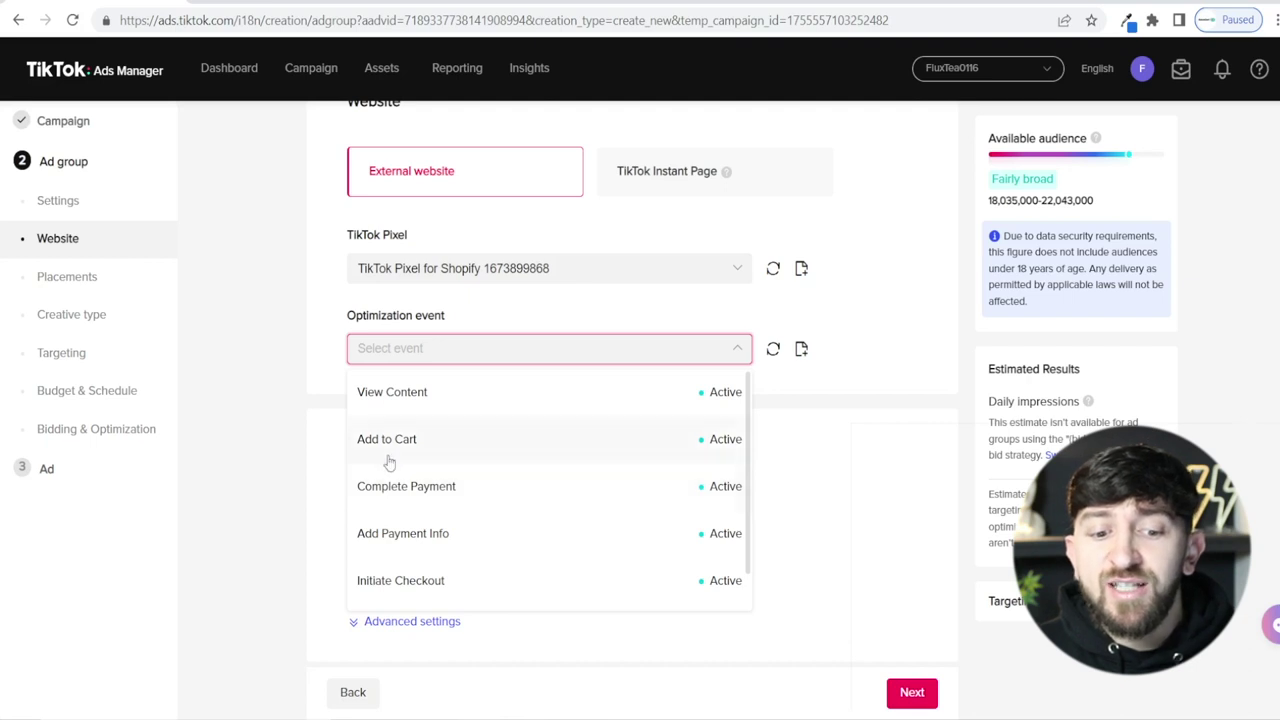
{"action": "left_click", "coordinate": [270, 528]}
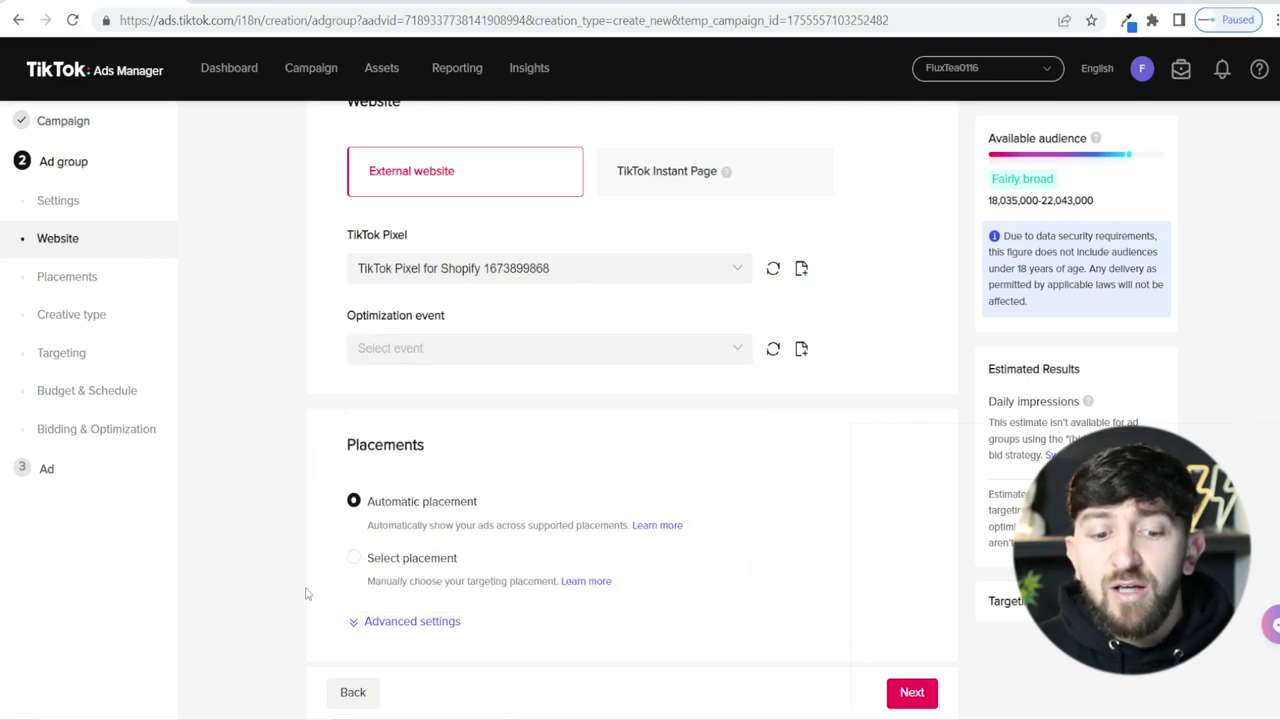
{"action": "left_click", "coordinate": [418, 347]}
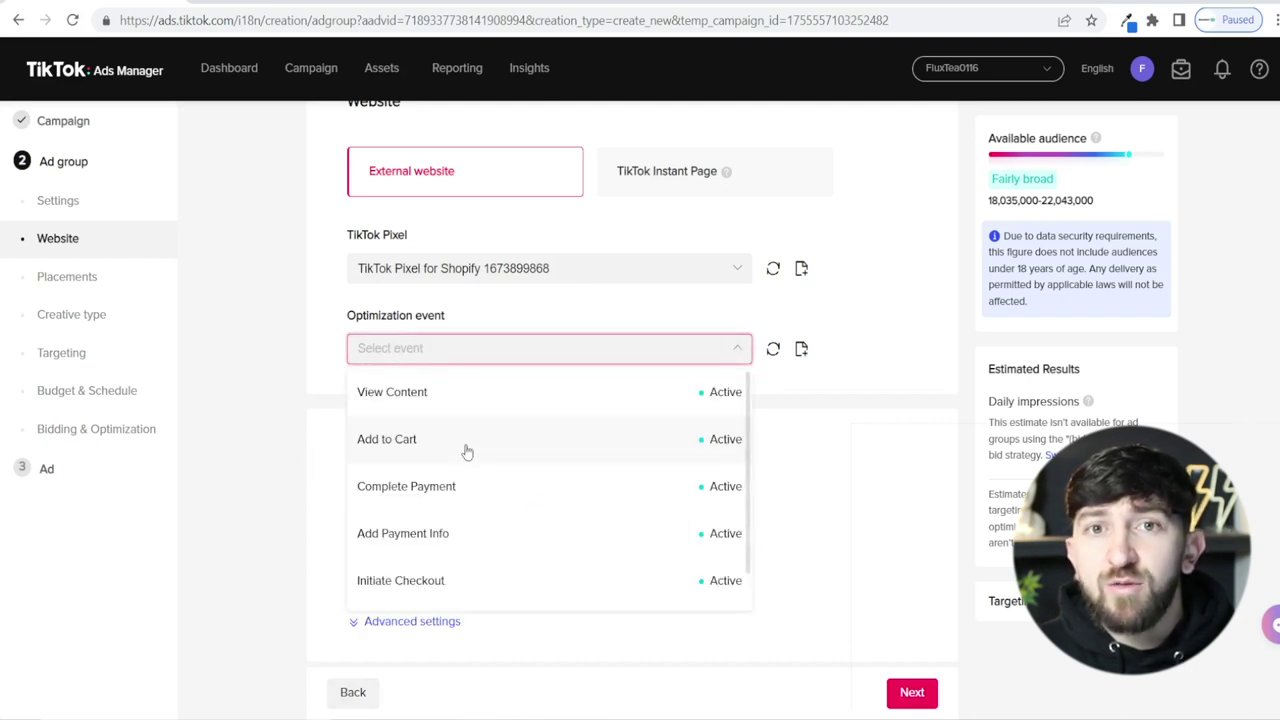
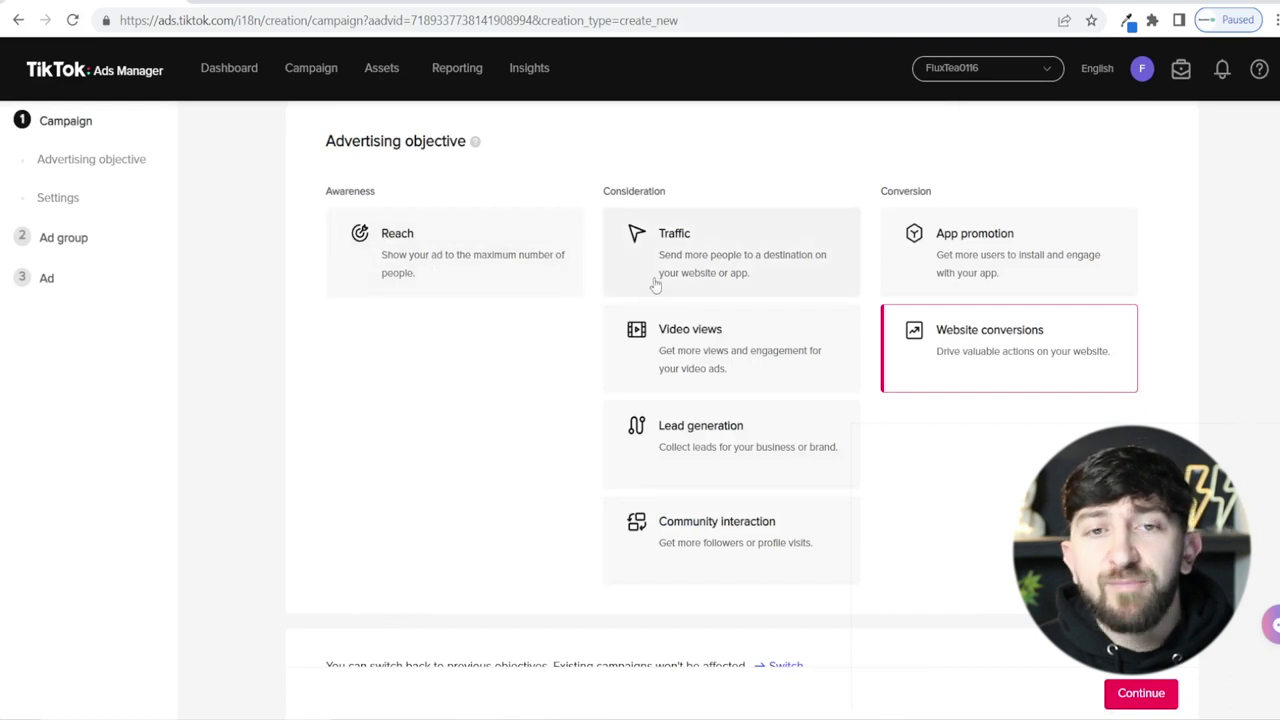
Step: Change the campaign's advertising objective to Traffic and name the campaign "Initial Traffic Campaign - Blue Tea"
{"action": "left_click", "coordinate": [707, 270]}
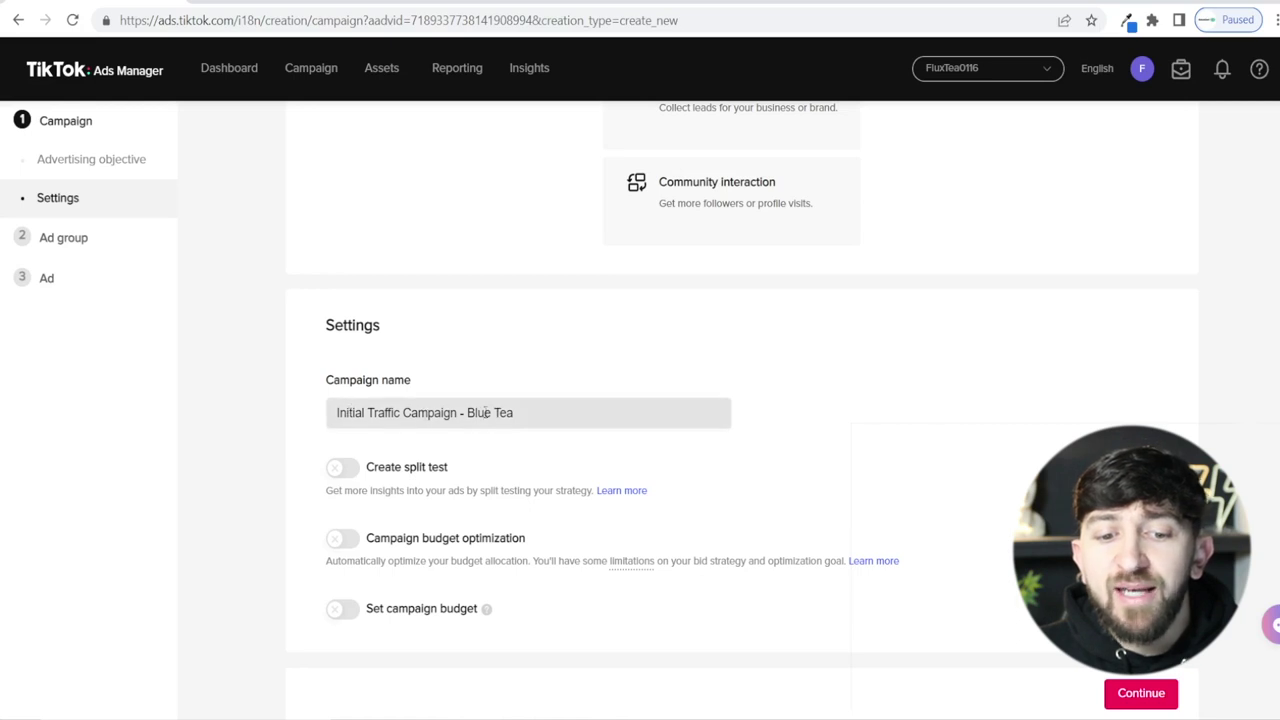
{"action": "left_click_drag", "start_coordinate": [467, 412], "coordinate": [520, 411]}
{"action": "left_click", "coordinate": [525, 411]}
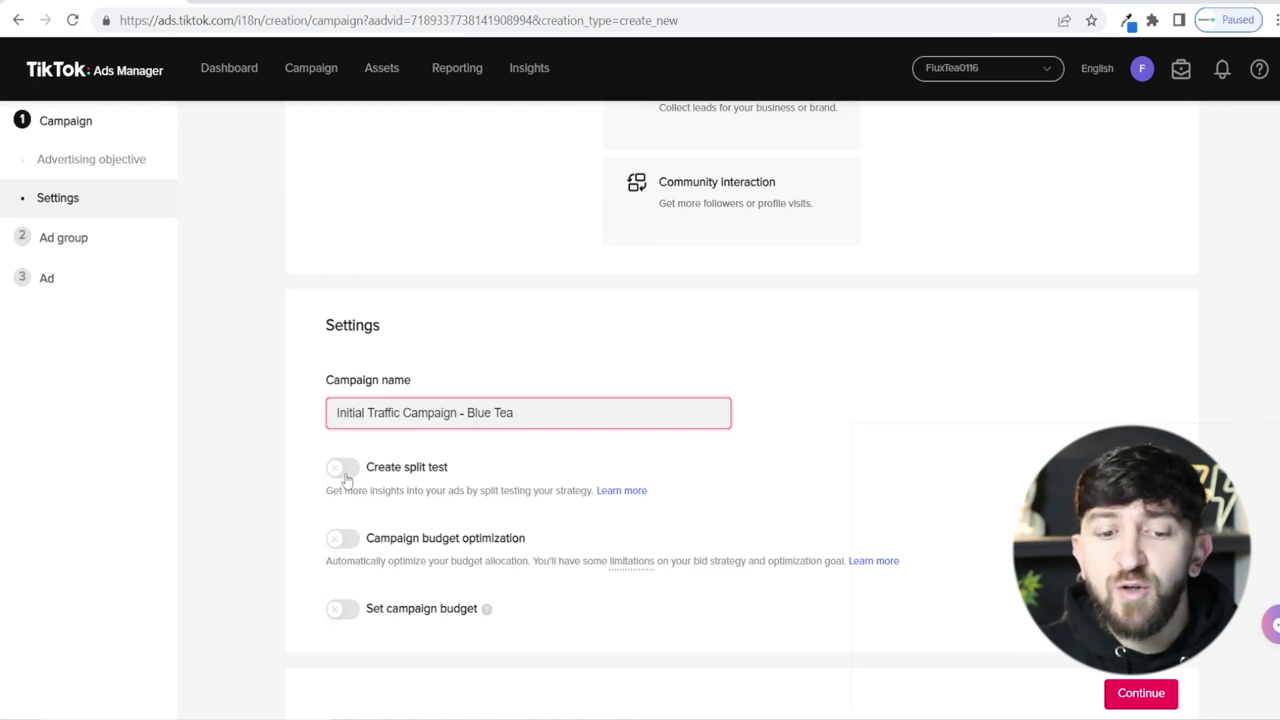
Step: Enable campaign budget optimization with a daily budget of 100 GBP and continue to the ad group settings
{"action": "left_click", "coordinate": [355, 542]}
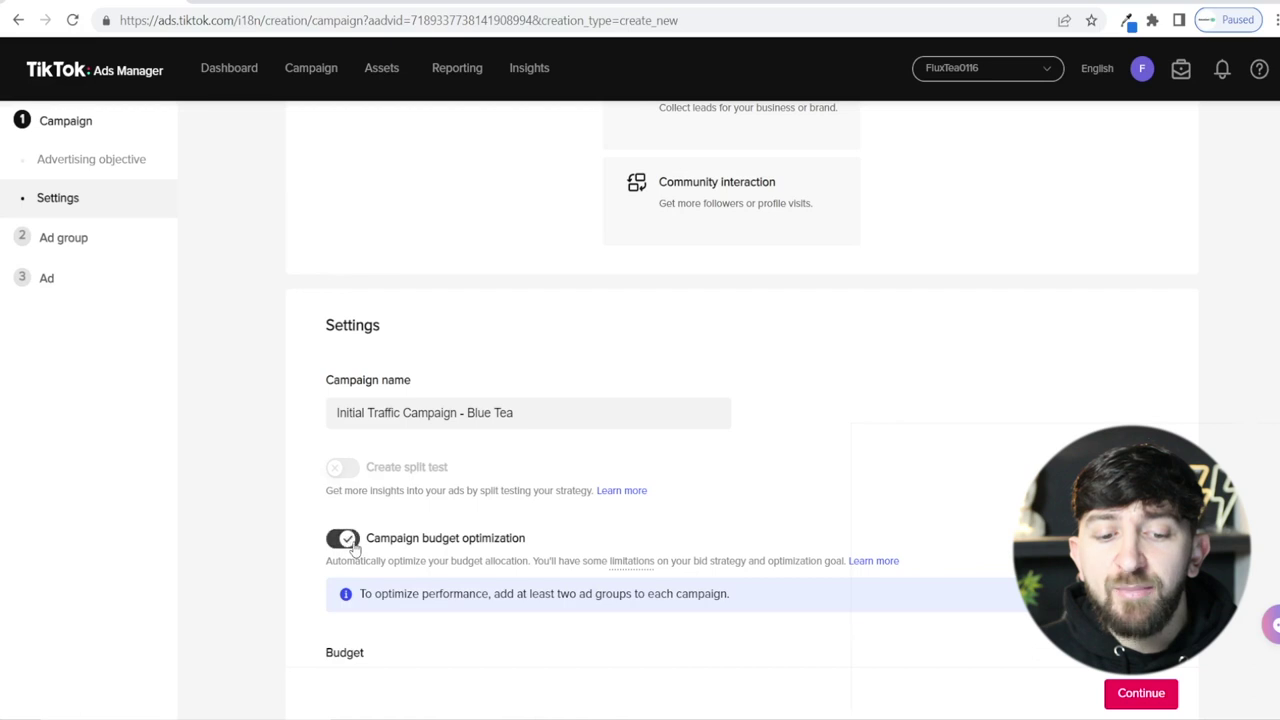
{"action": "scroll", "coordinate": [305, 530], "scroll_direction": "down", "scroll_amount": 1}
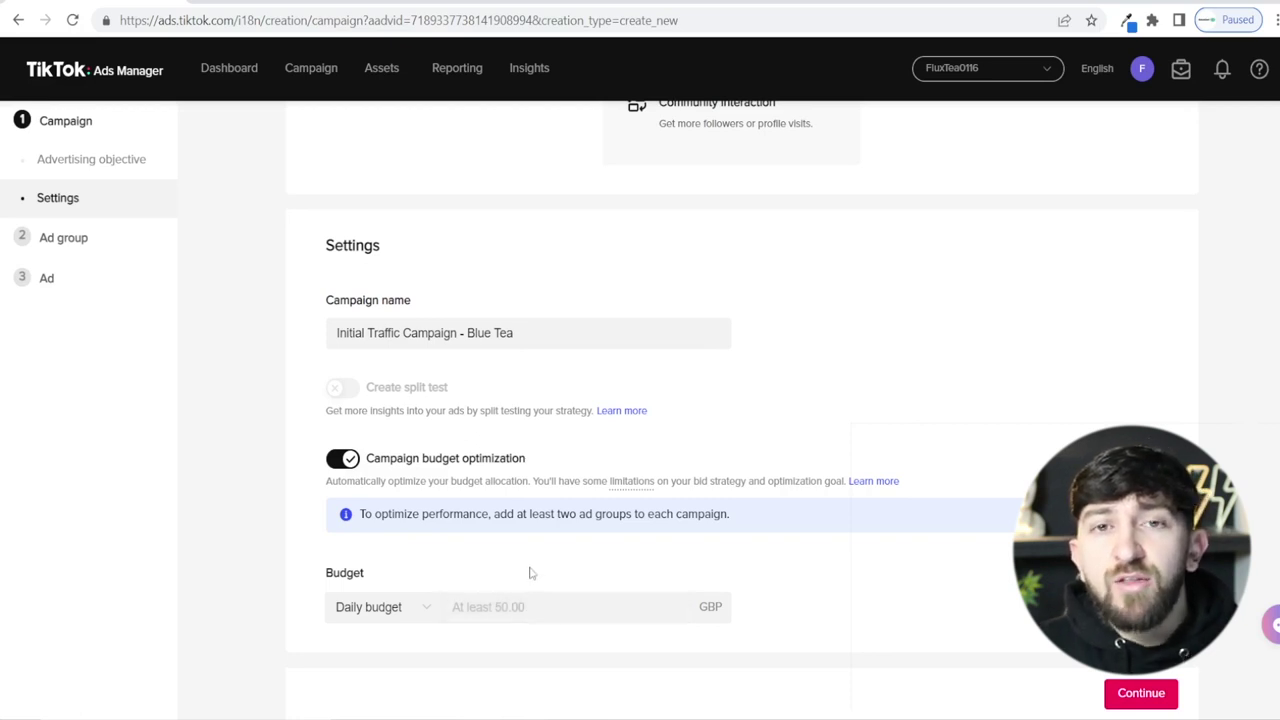
{"action": "left_click", "coordinate": [365, 612]}
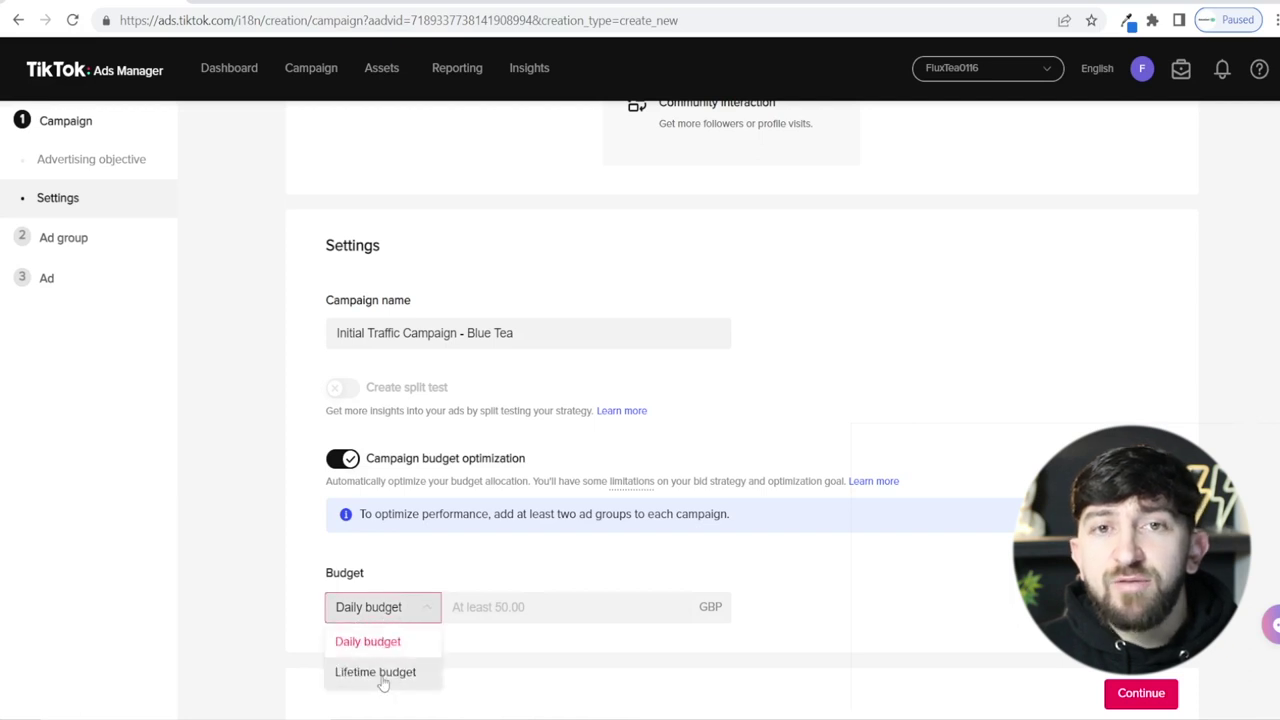
{"action": "left_click", "coordinate": [497, 579]}
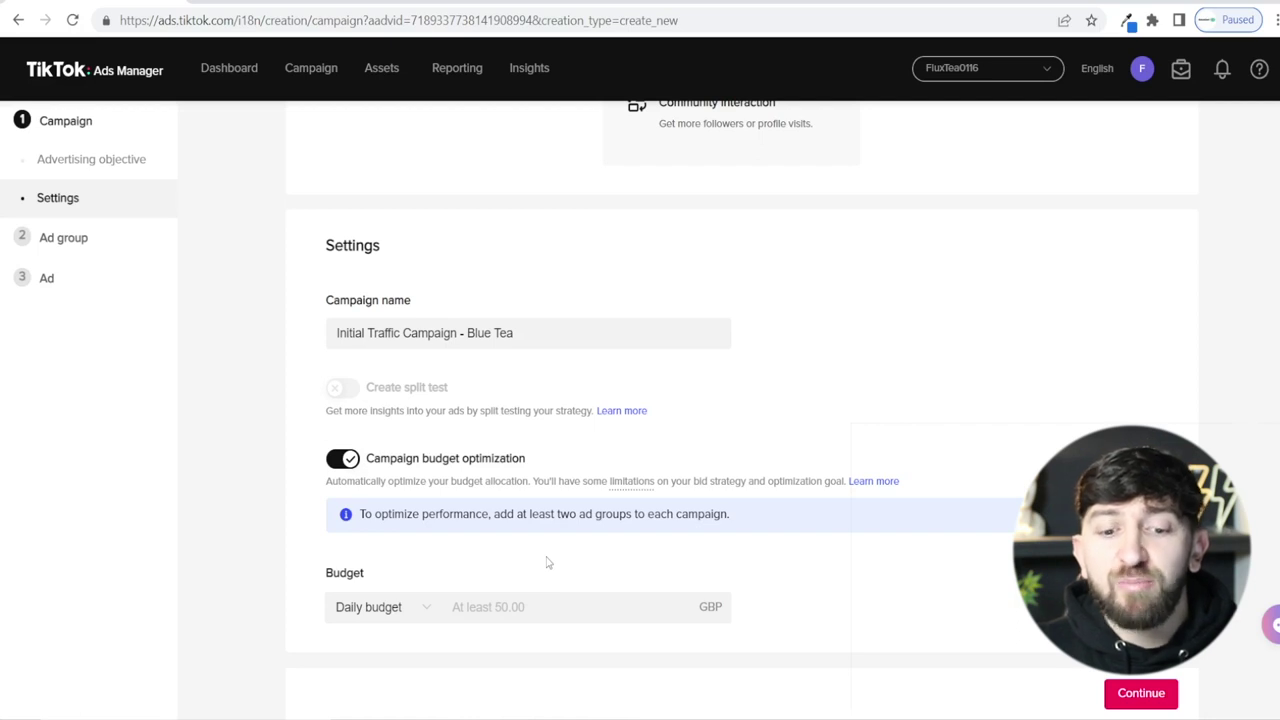
{"action": "left_click", "coordinate": [497, 612]}
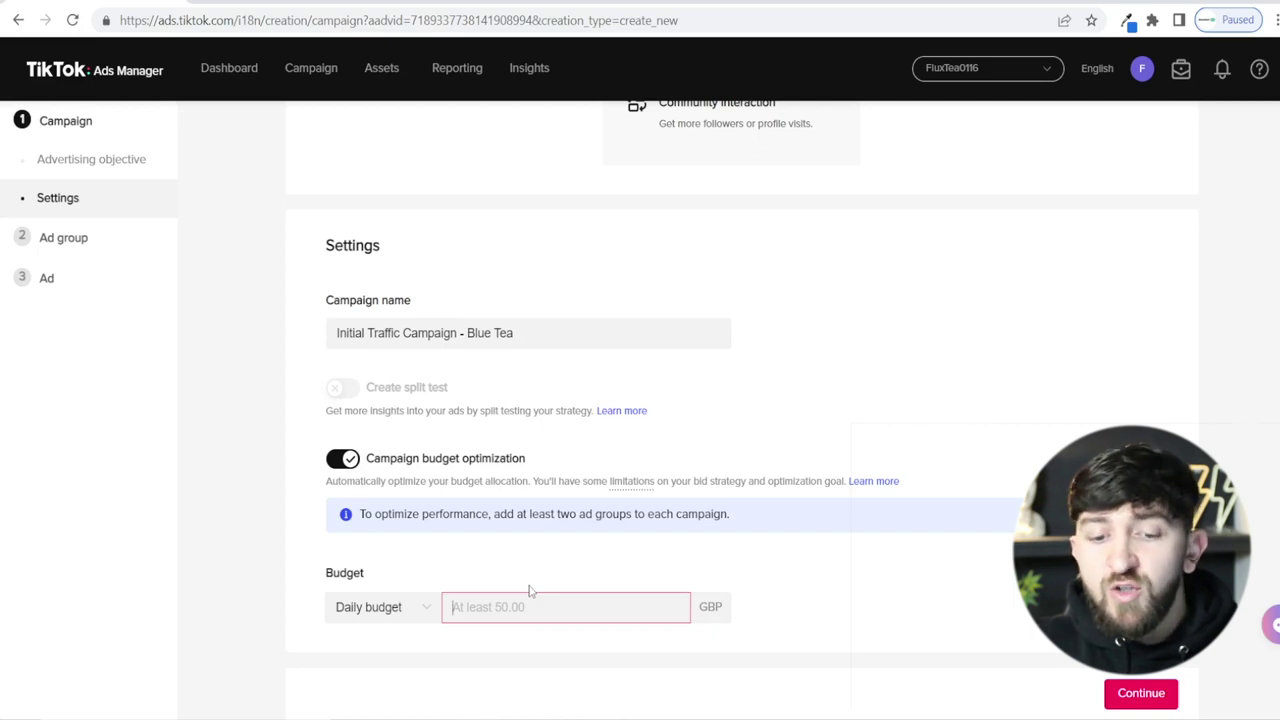
{"action": "type", "text": "100"}
{"action": "left_click", "coordinate": [530, 588]}
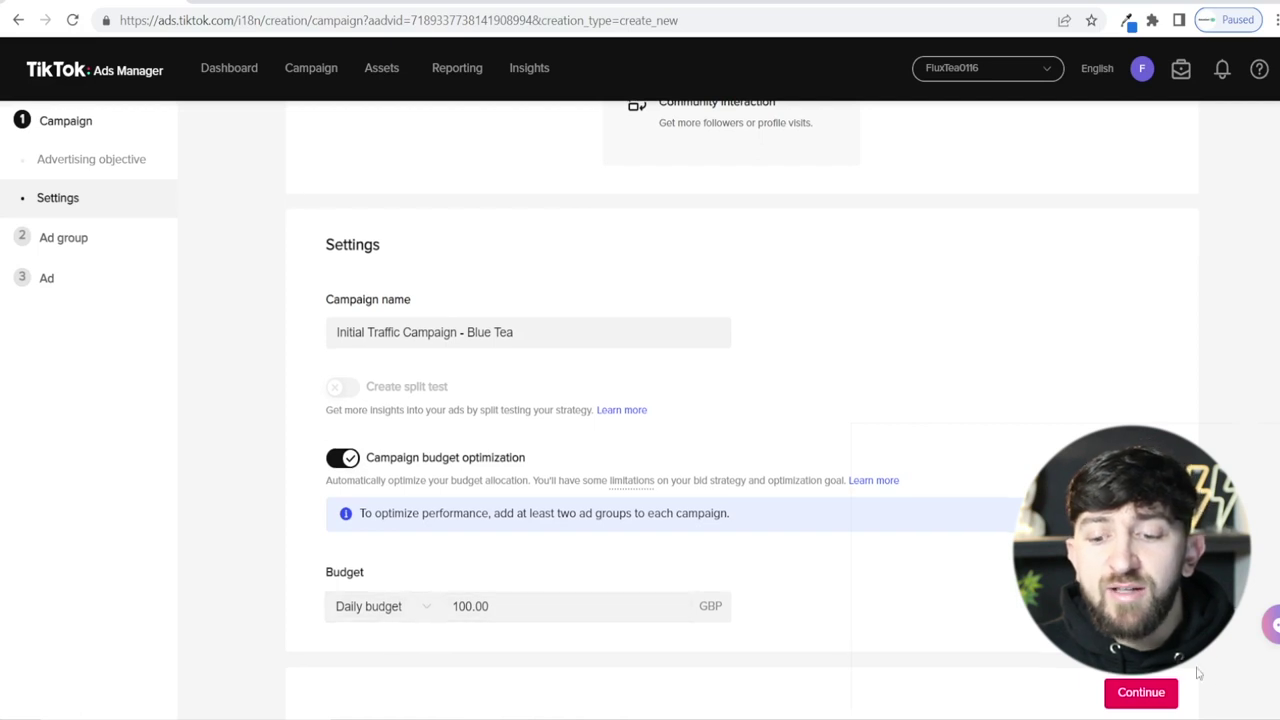
{"action": "left_click", "coordinate": [1139, 693]}
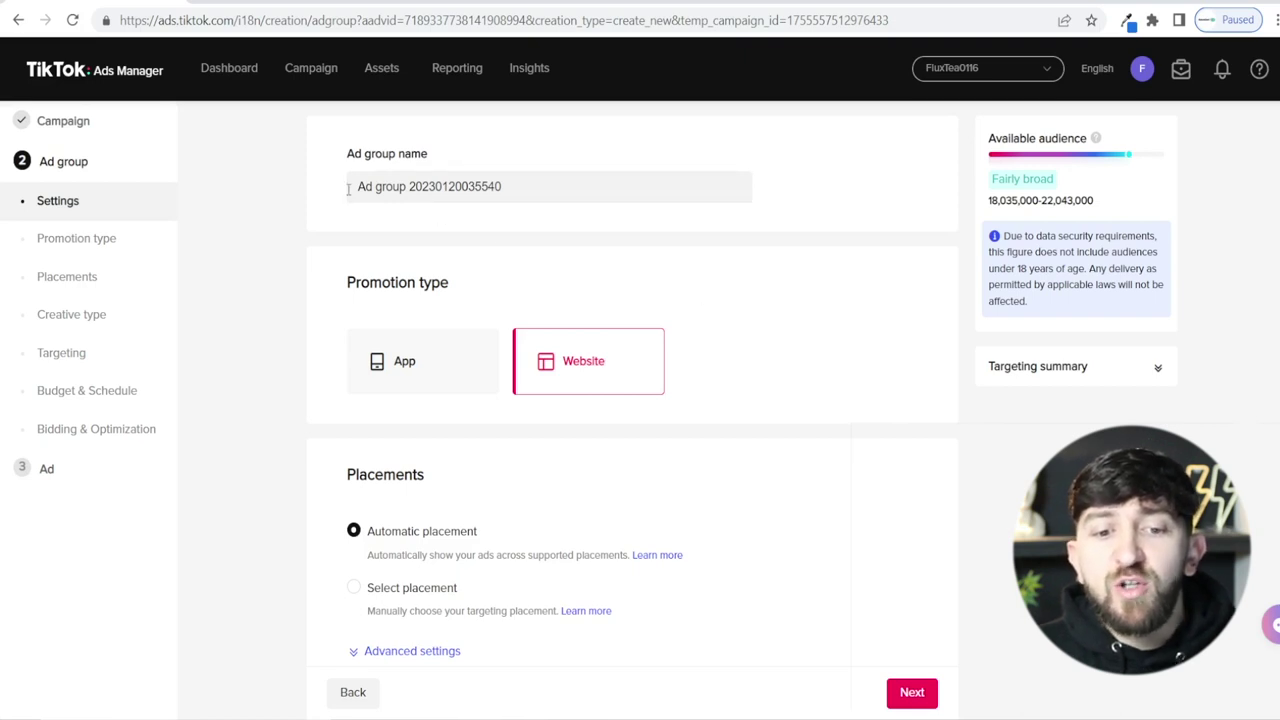
Step: Rename the ad group as "Females 18 - 40 - UK"
{"action": "left_click_drag", "start_coordinate": [577, 187], "coordinate": [313, 192]}
{"action": "type", "text": "Females 18 - 40 - UK"}
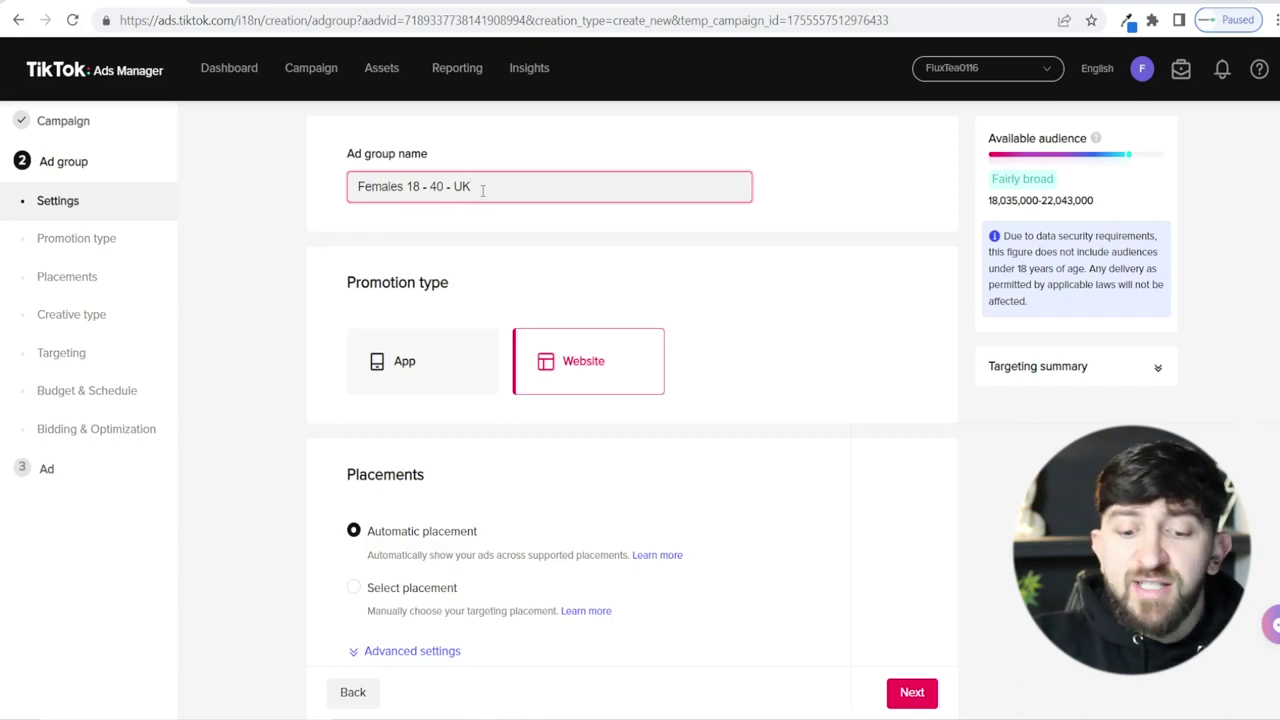
{"action": "type", "text": "- Tea"}
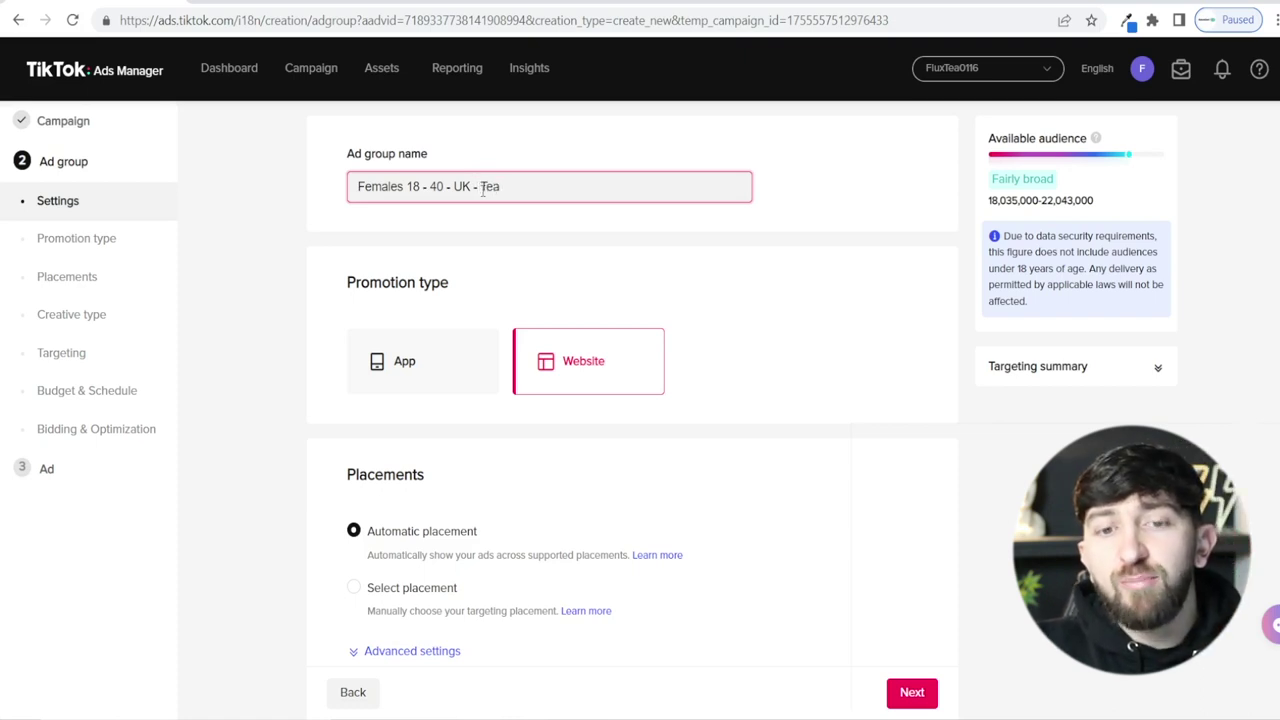
{"action": "key", "text": "BackSpace"}
{"action": "key", "text": "BackSpace"}
{"action": "key", "text": "BackSpace"}
{"action": "key", "text": "BackSpace"}
{"action": "key", "text": "BackSpace"}
{"action": "key", "text": "BackSpace"}
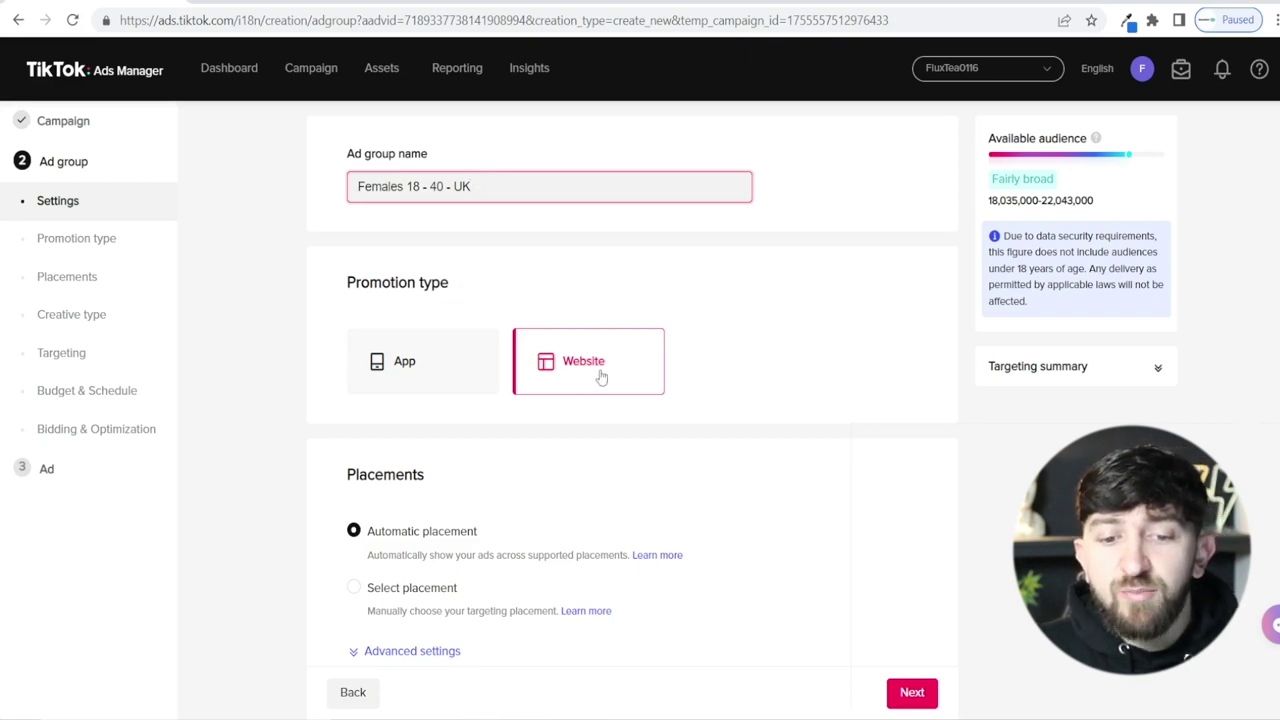
{"action": "left_click", "coordinate": [800, 345]}
Step: Switch the ad group to manually selected placements and exclude Pangle, keeping only TikTok
{"action": "scroll", "coordinate": [765, 375], "scroll_direction": "down", "scroll_amount": 2}
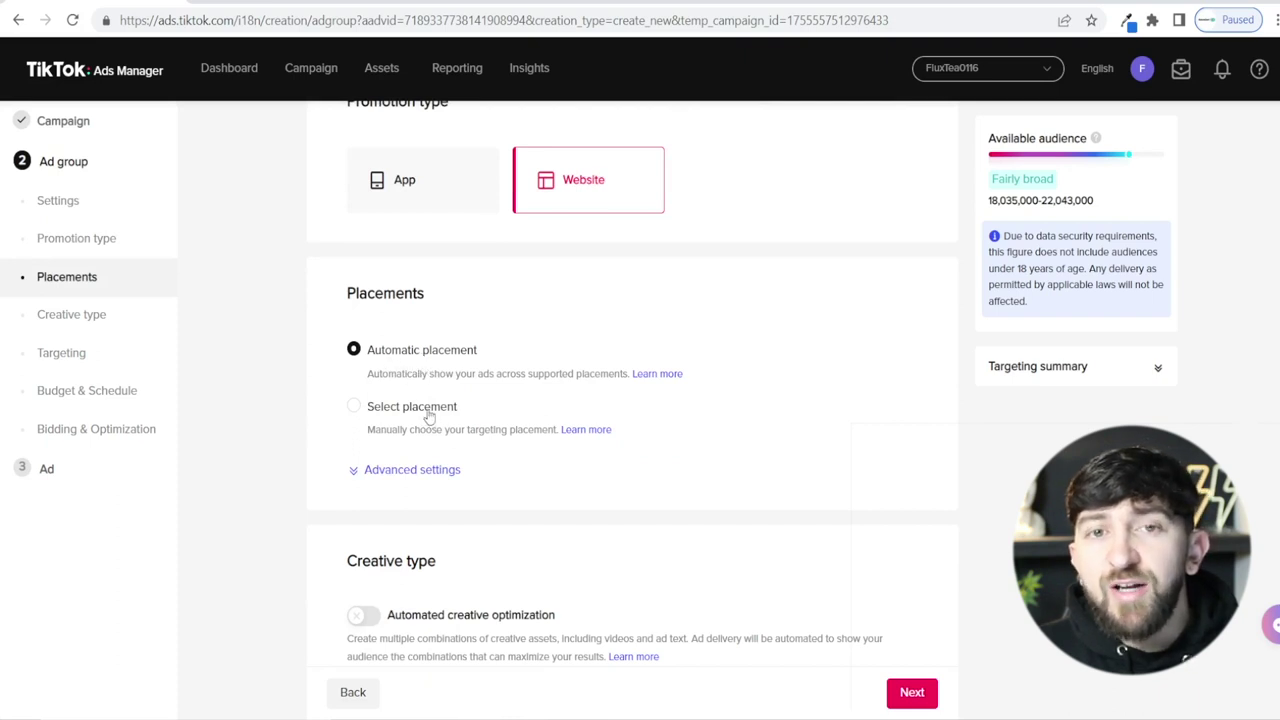
{"action": "left_click", "coordinate": [366, 410]}
{"action": "scroll", "coordinate": [555, 422], "scroll_direction": "down", "scroll_amount": 1}
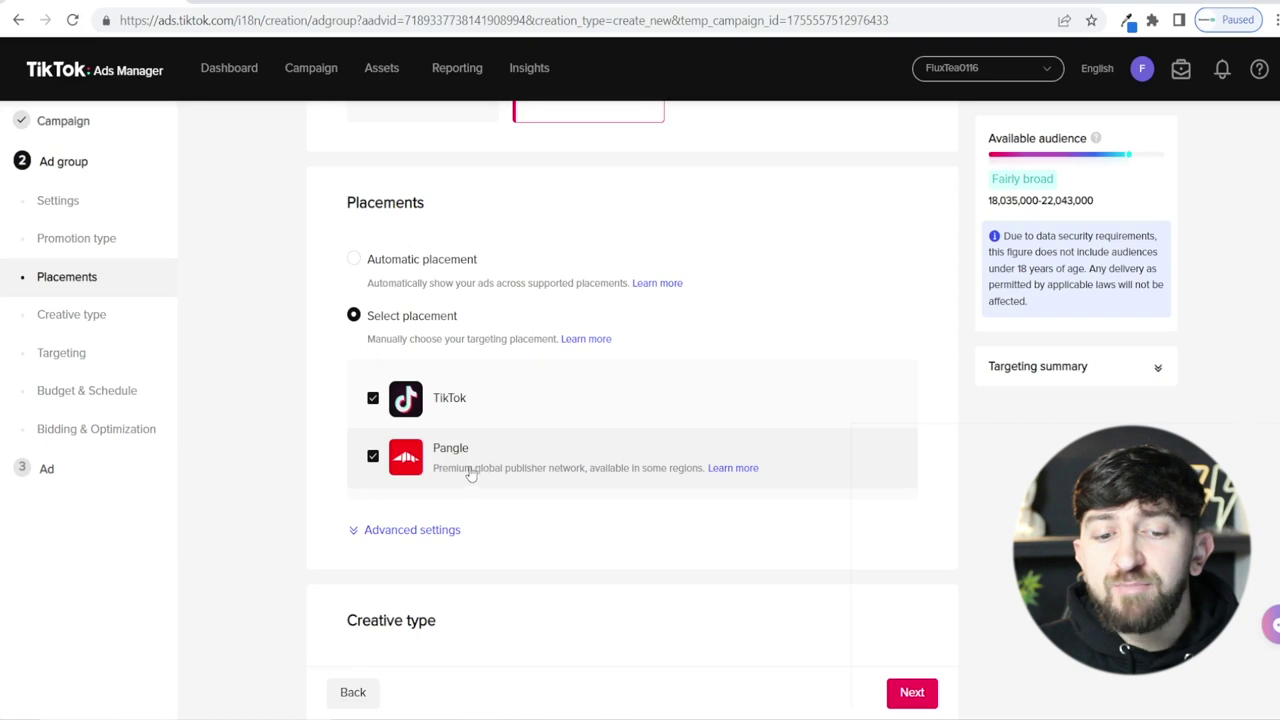
{"action": "left_click", "coordinate": [372, 457]}
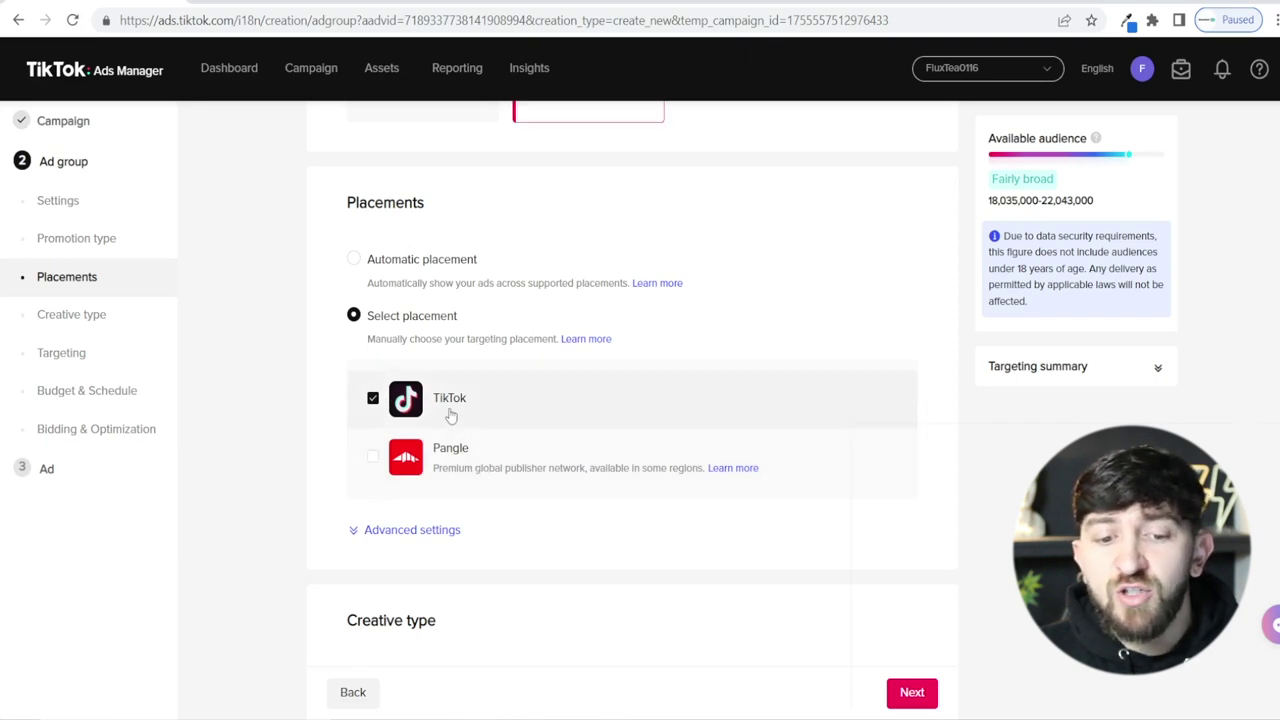
Step: Review the automated creative optimization option and the targeting modes of the ad group
{"action": "scroll", "coordinate": [503, 414], "scroll_direction": "down", "scroll_amount": 3}
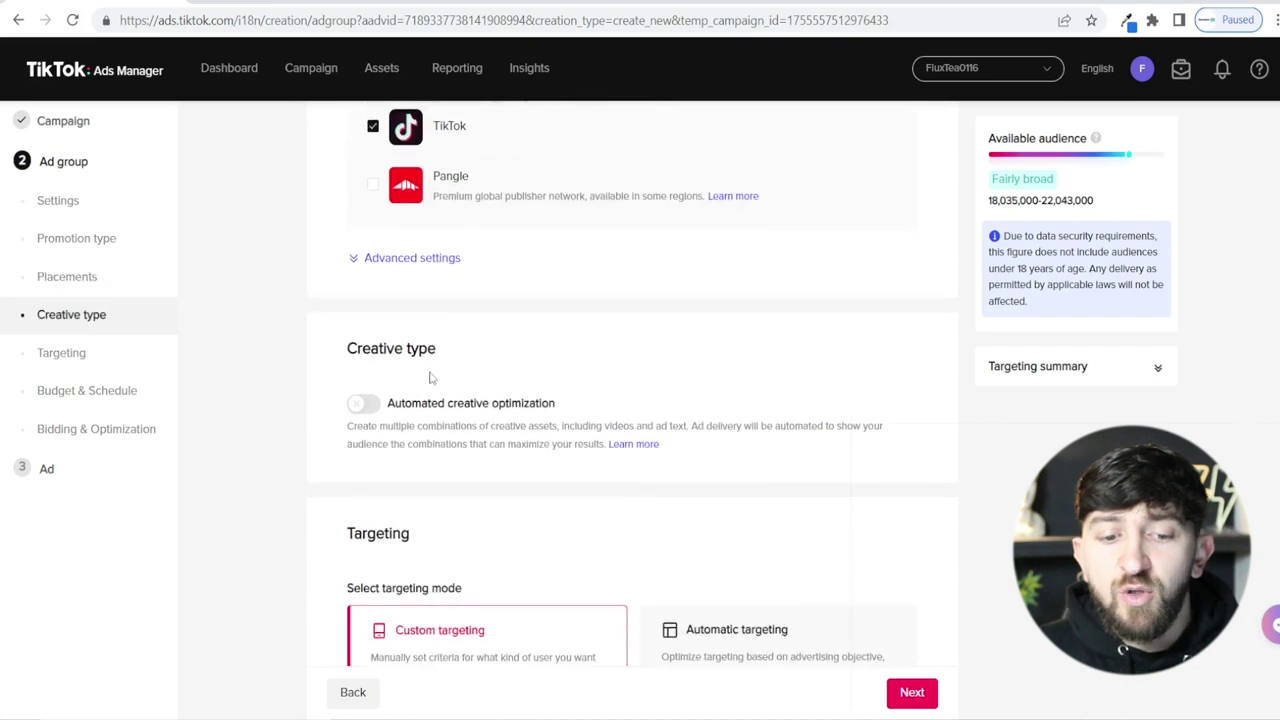
{"action": "scroll", "coordinate": [447, 424], "scroll_direction": "down", "scroll_amount": 1}
{"action": "scroll", "coordinate": [447, 424], "scroll_direction": "down", "scroll_amount": 1}
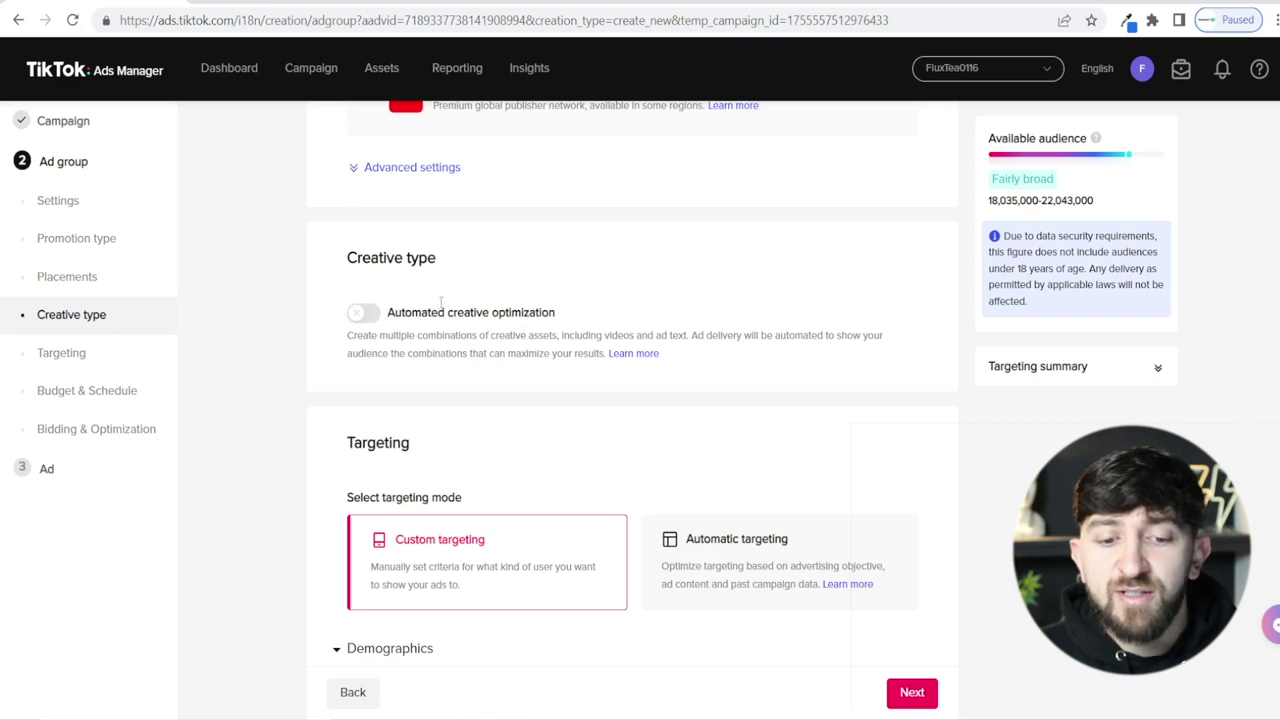
Step: Search the ad group's targeting locations for London, and clear the search without adding a location
{"action": "scroll", "coordinate": [529, 306], "scroll_direction": "down", "scroll_amount": 3}
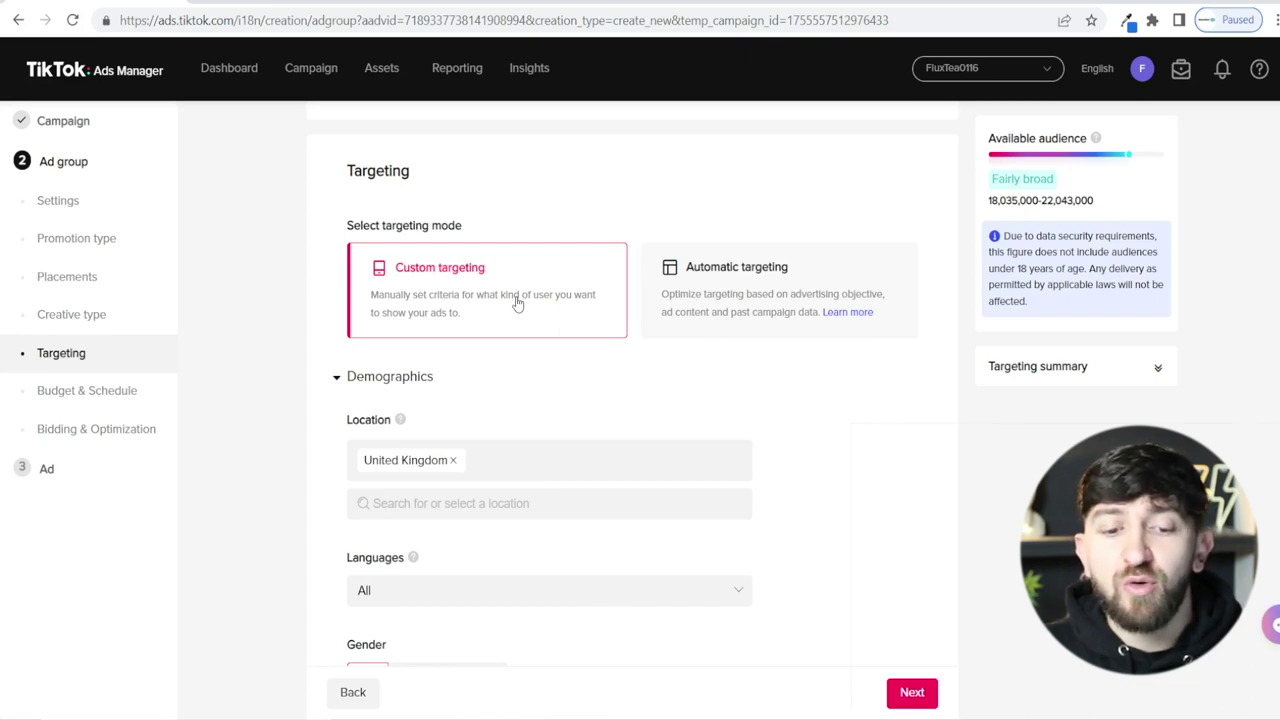
{"action": "scroll", "coordinate": [530, 310], "scroll_direction": "down", "scroll_amount": 1}
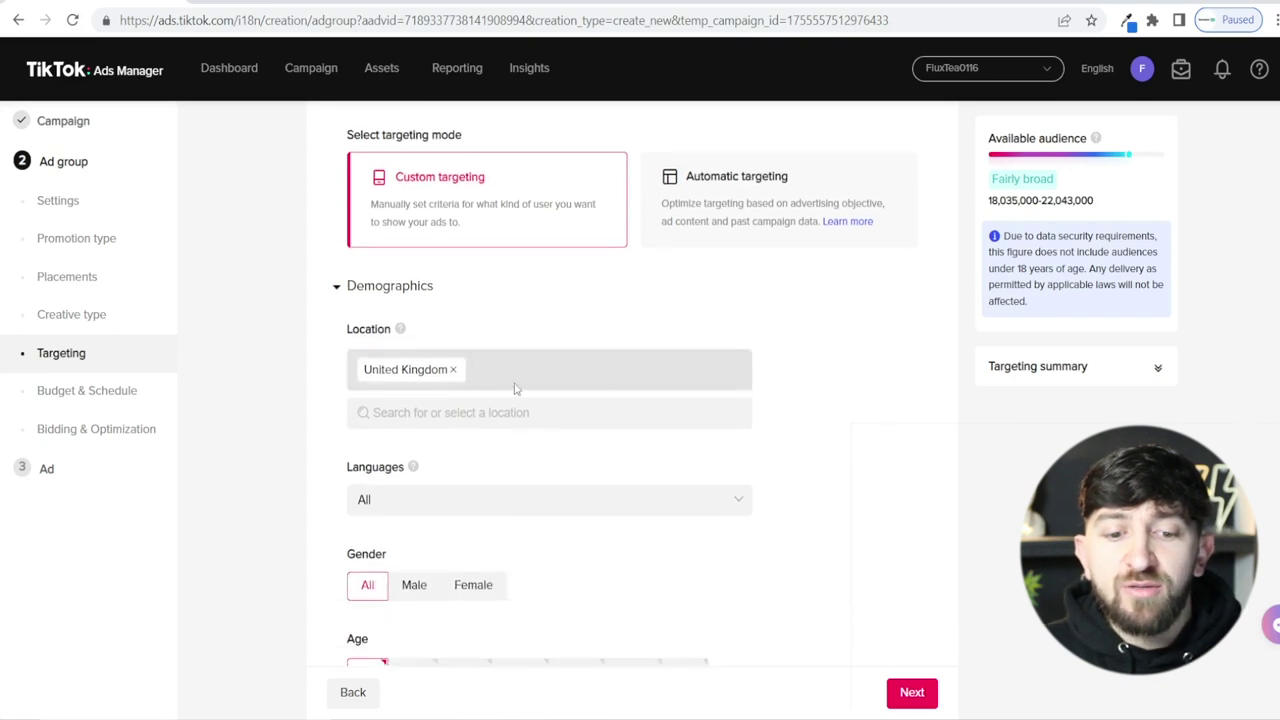
{"action": "left_click", "coordinate": [461, 424]}
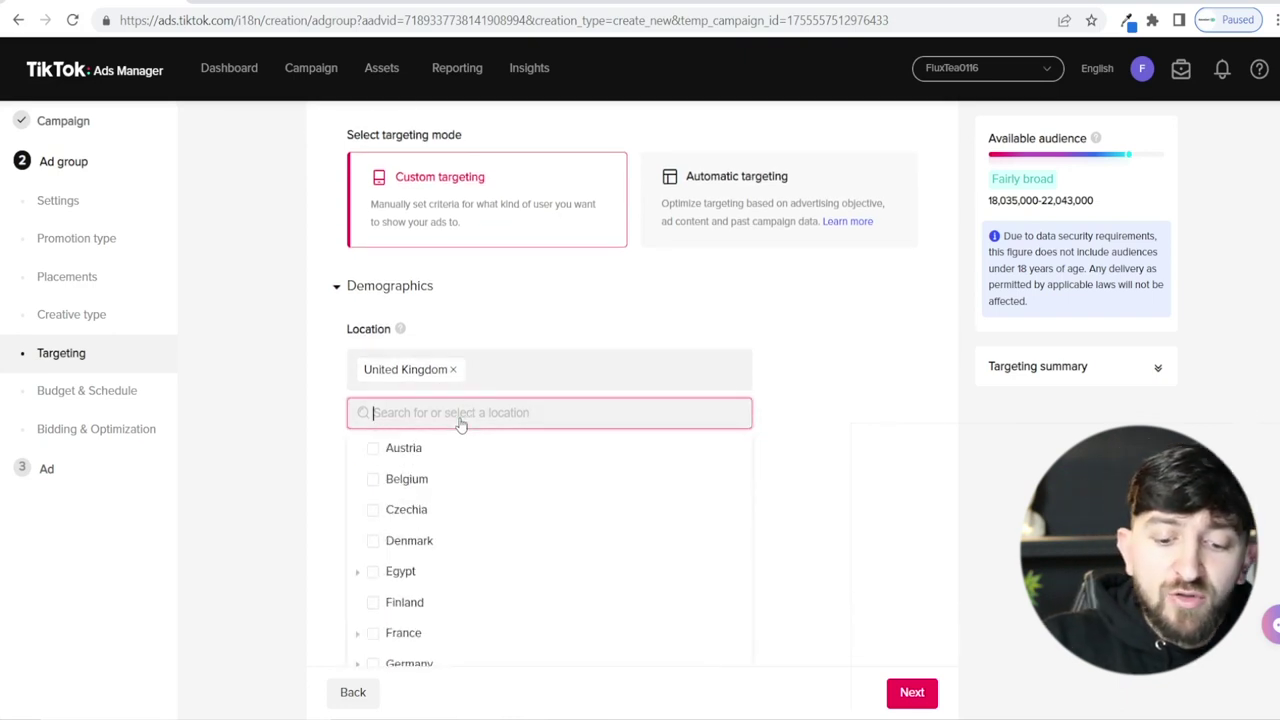
{"action": "type", "text": "London"}
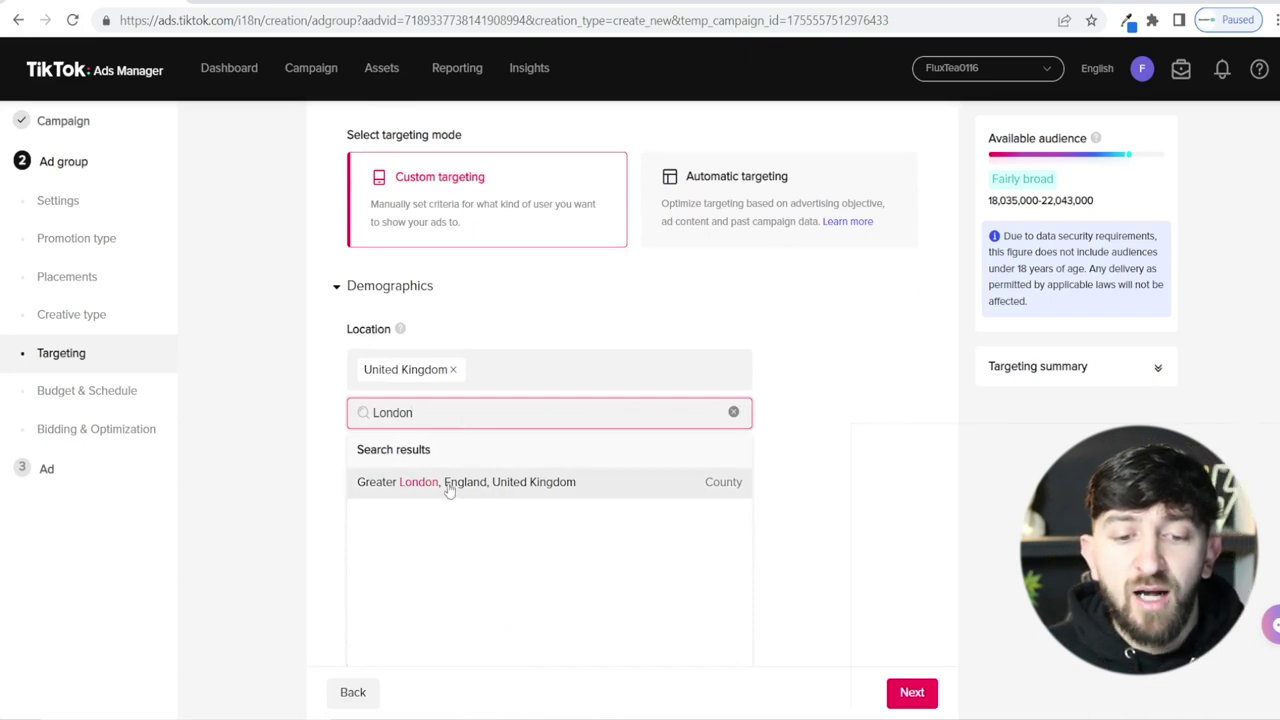
{"action": "left_click", "coordinate": [734, 412]}
{"action": "left_click", "coordinate": [797, 424]}
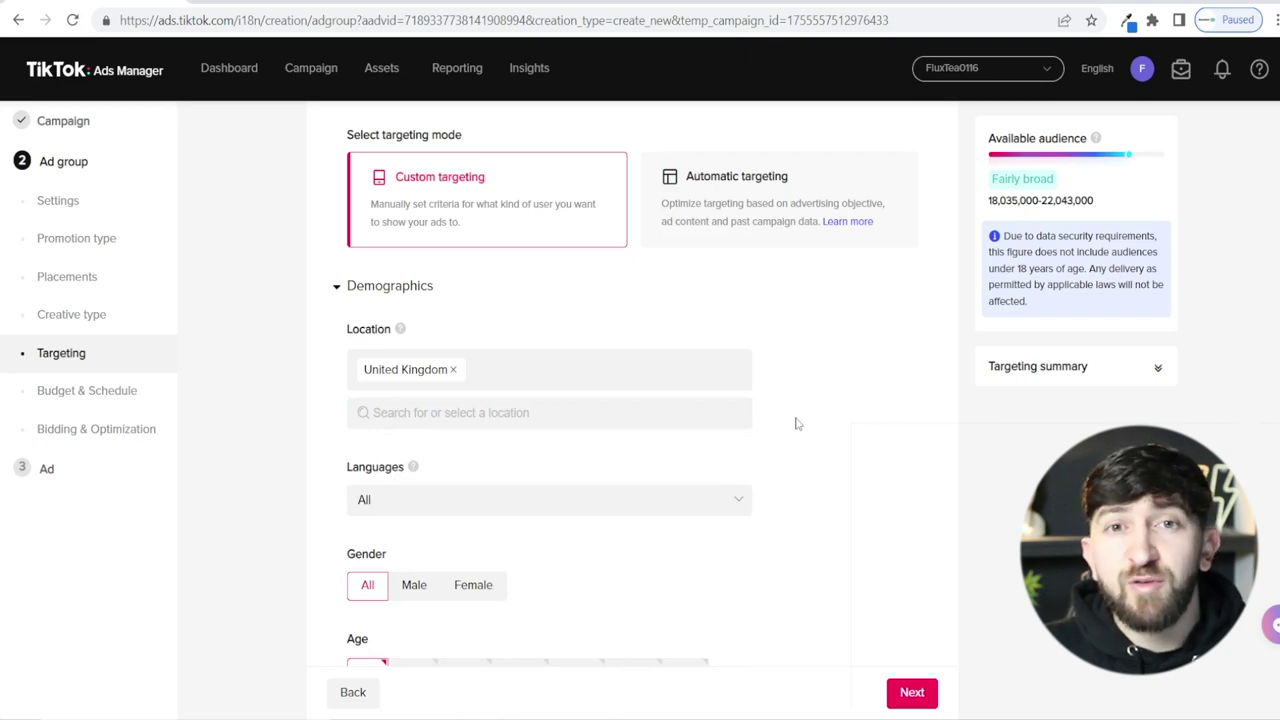
Step: Restrict the ad group's language targeting to English
{"action": "scroll", "coordinate": [797, 424], "scroll_direction": "down", "scroll_amount": 2}
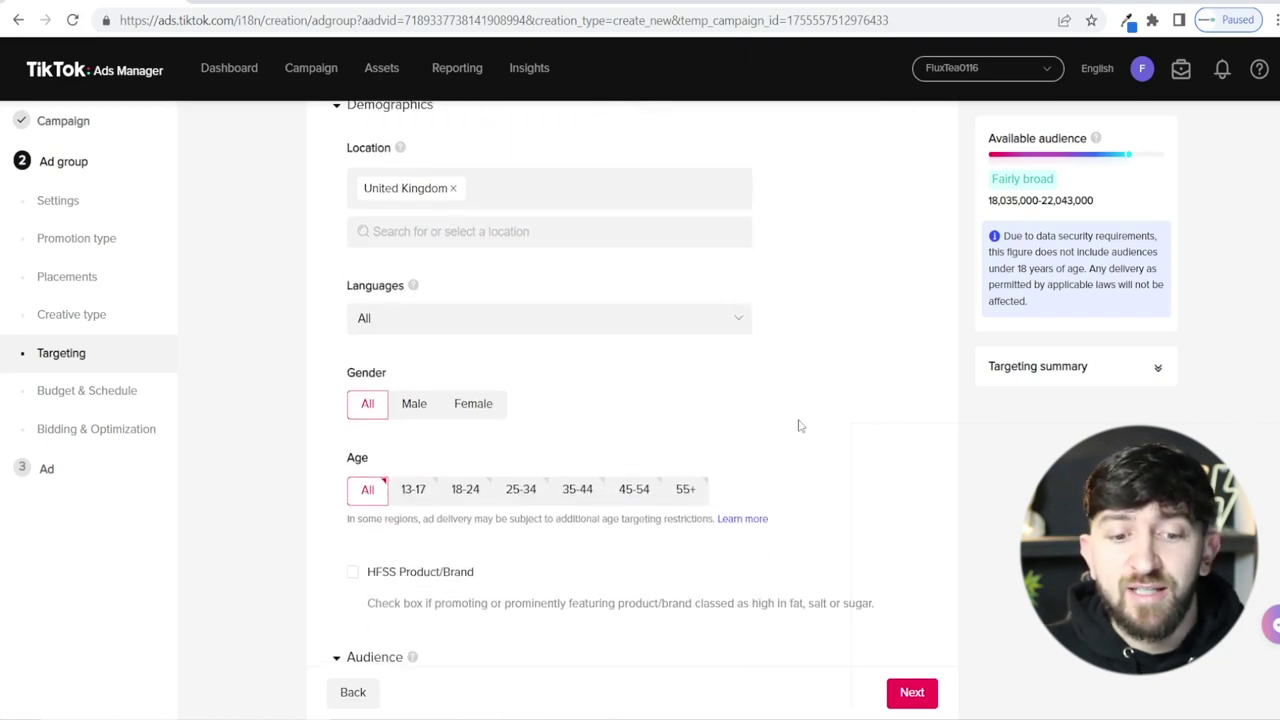
{"action": "left_click", "coordinate": [456, 317]}
{"action": "left_click", "coordinate": [373, 354]}
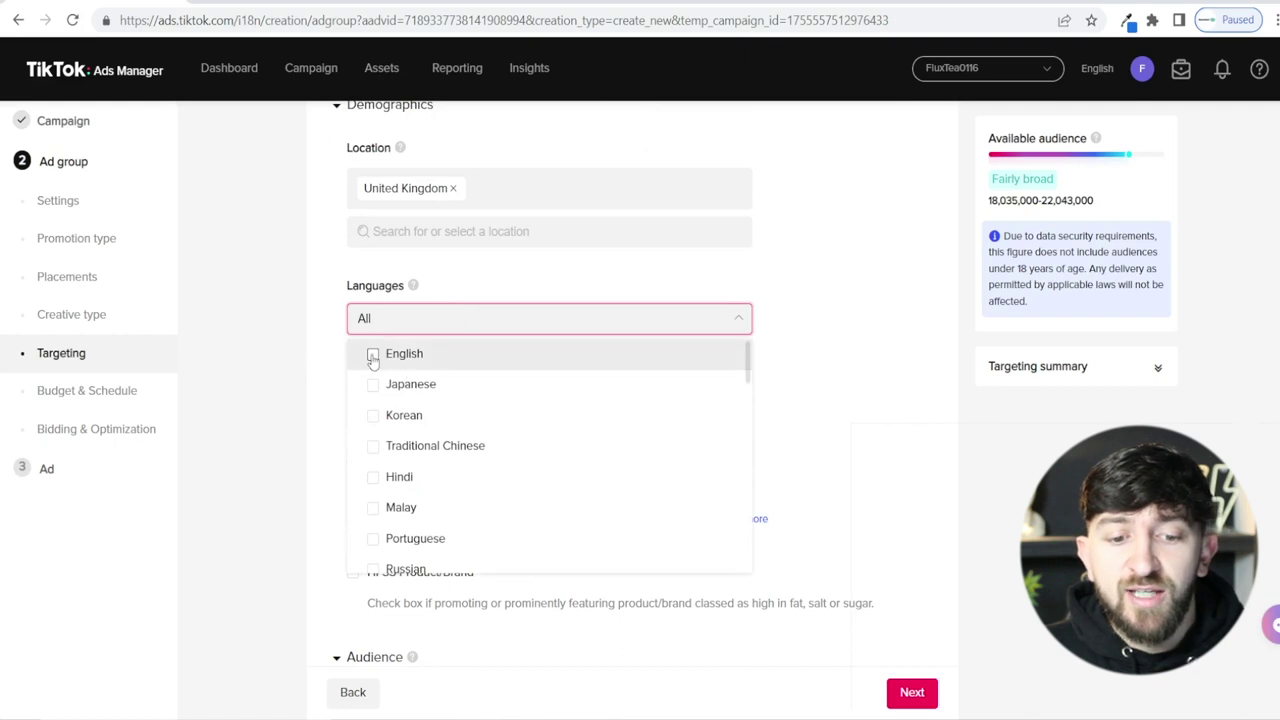
{"action": "left_click", "coordinate": [849, 405]}
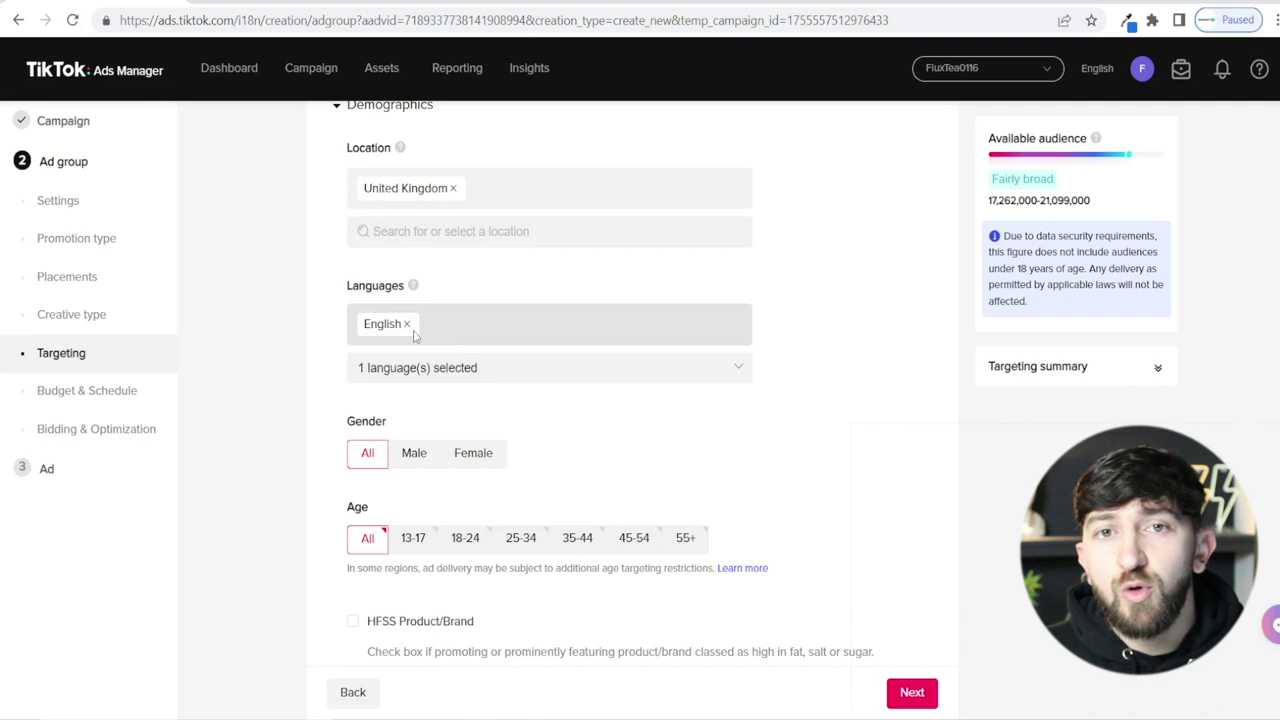
Step: Target the female gender and the age ranges 18-24, 25-34 and 35-44
{"action": "scroll", "coordinate": [503, 343], "scroll_direction": "down", "scroll_amount": 1}
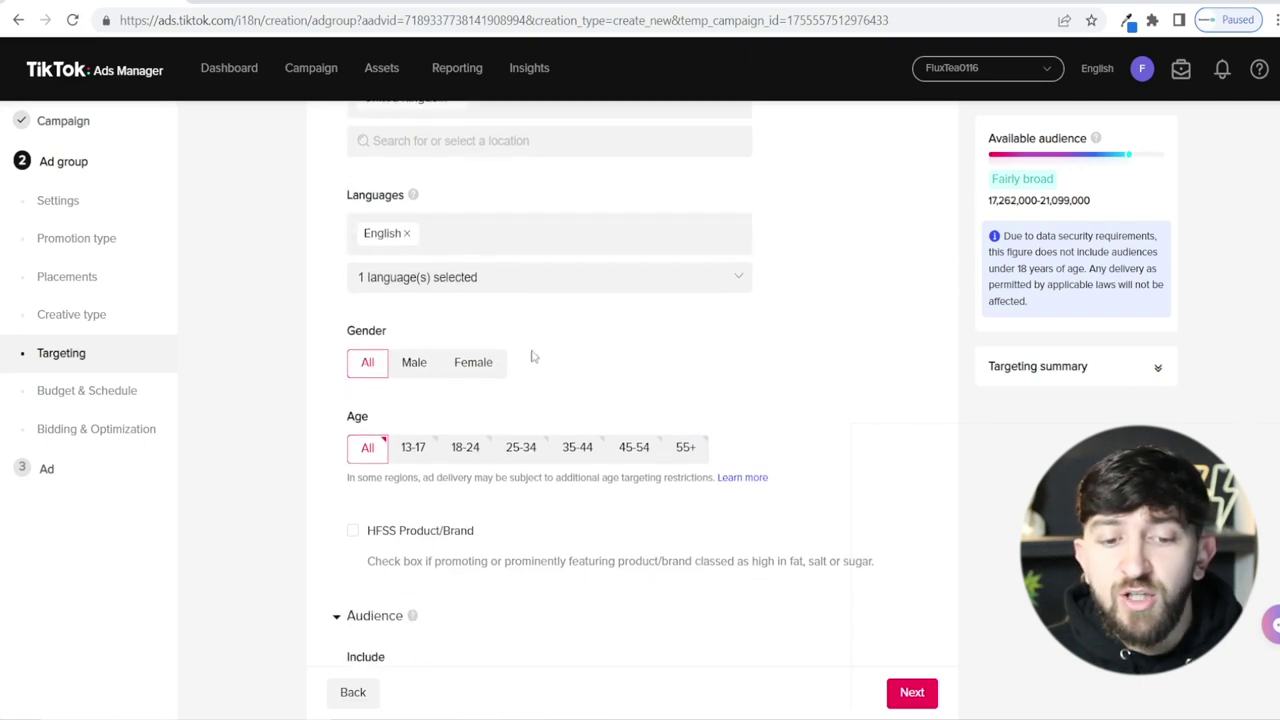
{"action": "left_click", "coordinate": [472, 362]}
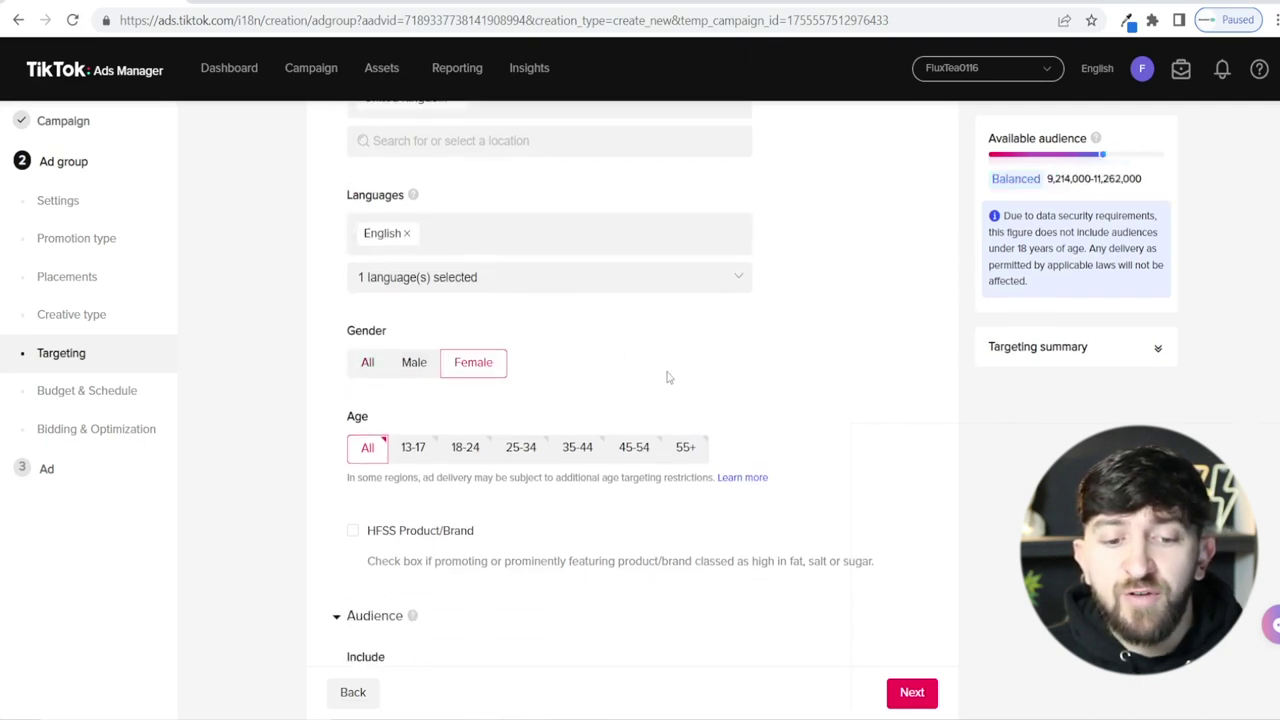
{"action": "scroll", "coordinate": [443, 400], "scroll_direction": "down", "scroll_amount": 1}
{"action": "left_click", "coordinate": [463, 362]}
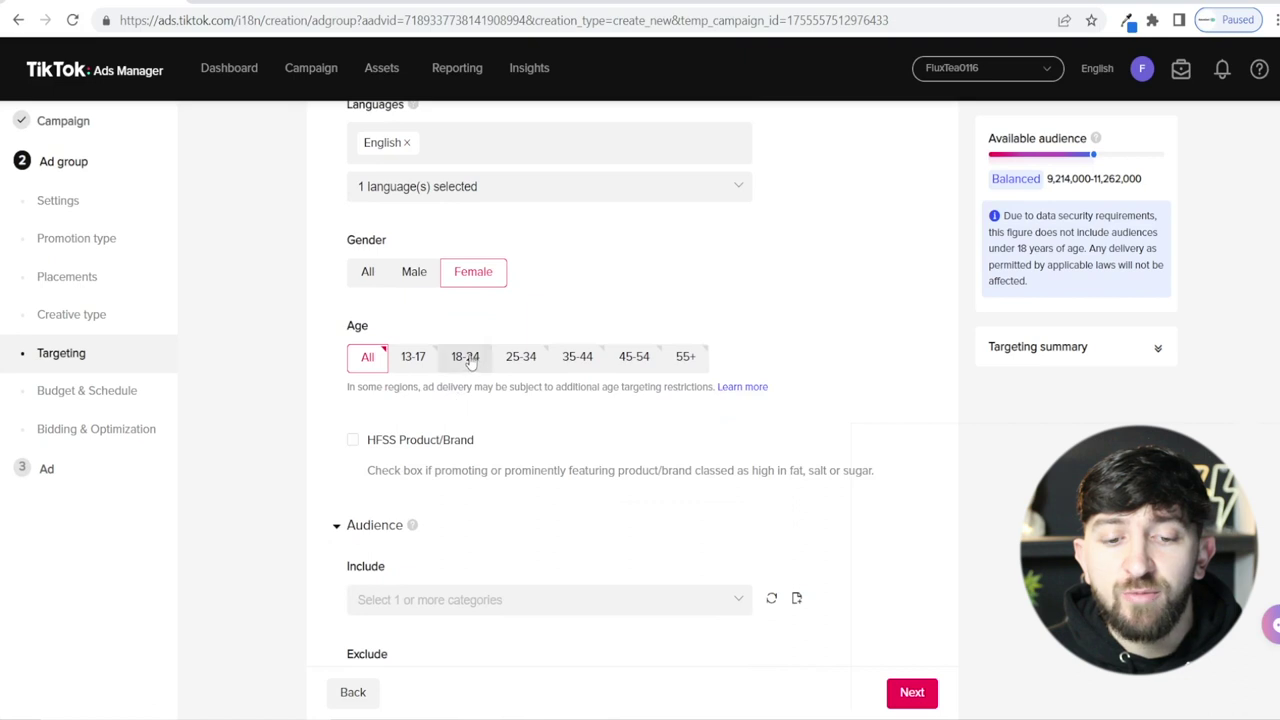
{"action": "left_click", "coordinate": [523, 366]}
{"action": "left_click", "coordinate": [572, 366]}
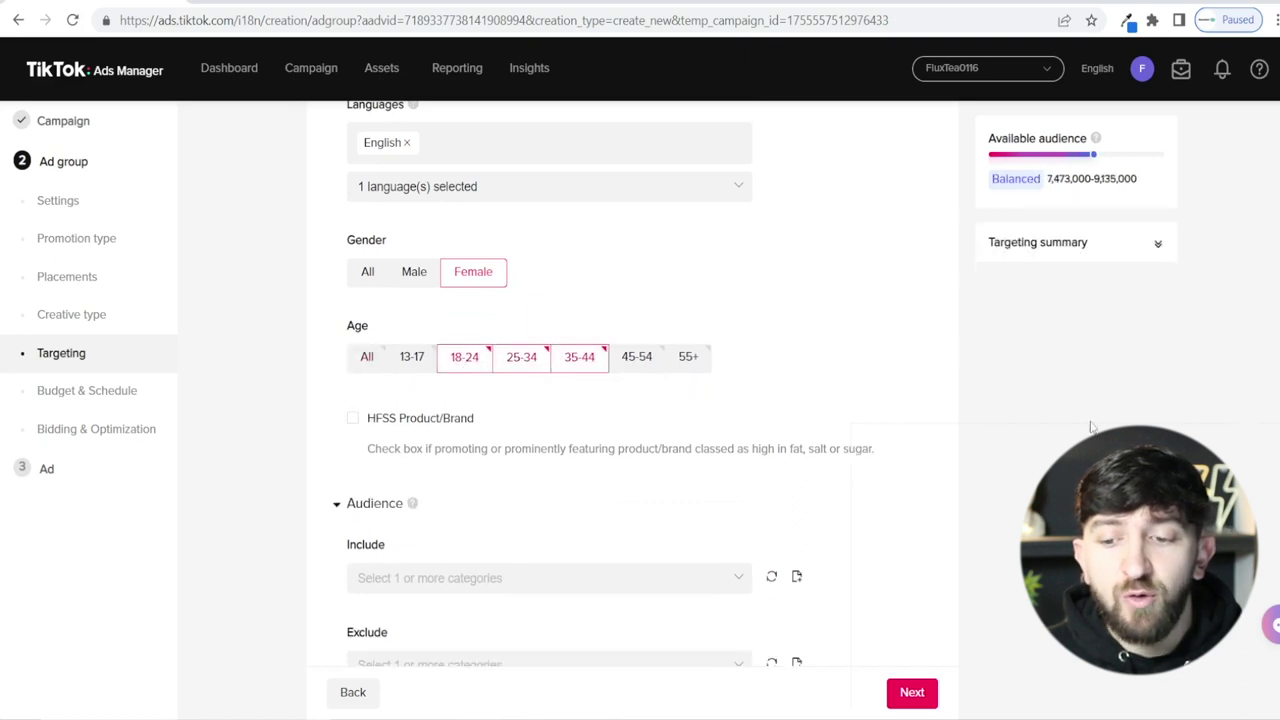
Step: Rename the ad group as "Females 18 - 44 - UK"
{"action": "scroll", "coordinate": [955, 432], "scroll_direction": "up", "scroll_amount": 5}
{"action": "scroll", "coordinate": [955, 432], "scroll_direction": "up", "scroll_amount": 10}
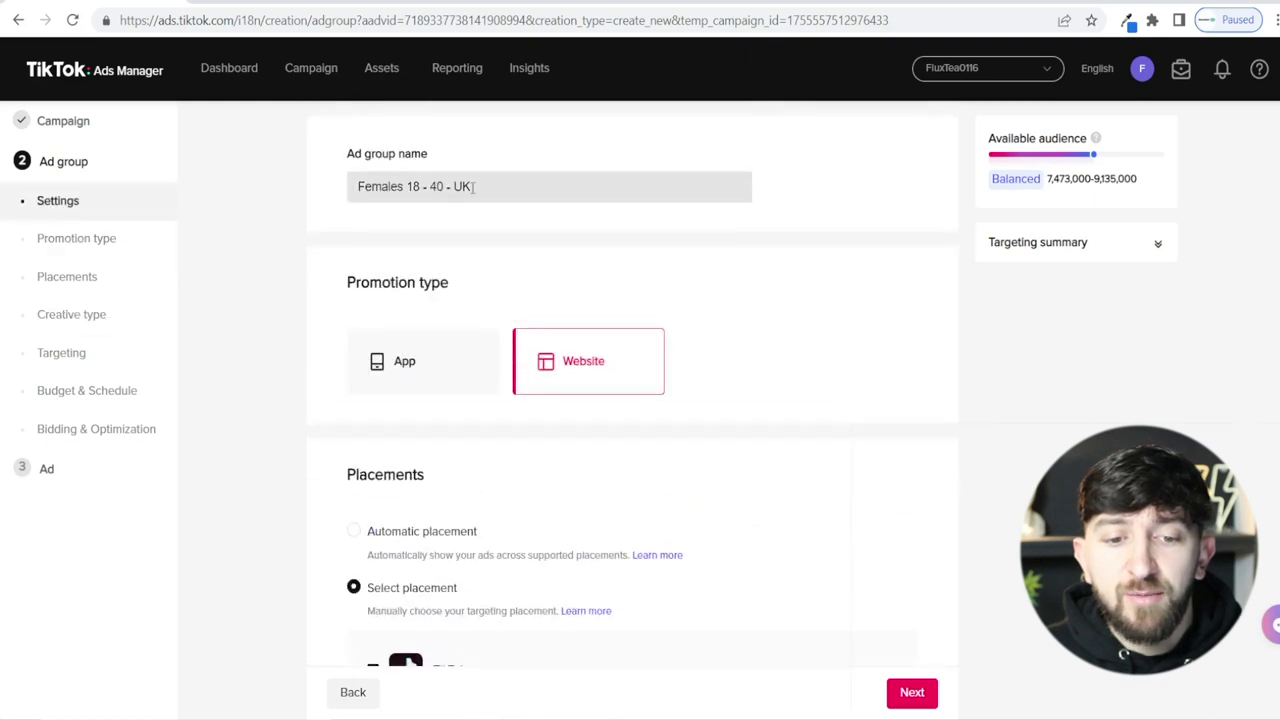
{"action": "left_click", "coordinate": [440, 188]}
{"action": "key", "text": "BackSpace"}
{"action": "type", "text": "4"}
{"action": "left_click", "coordinate": [775, 292]}
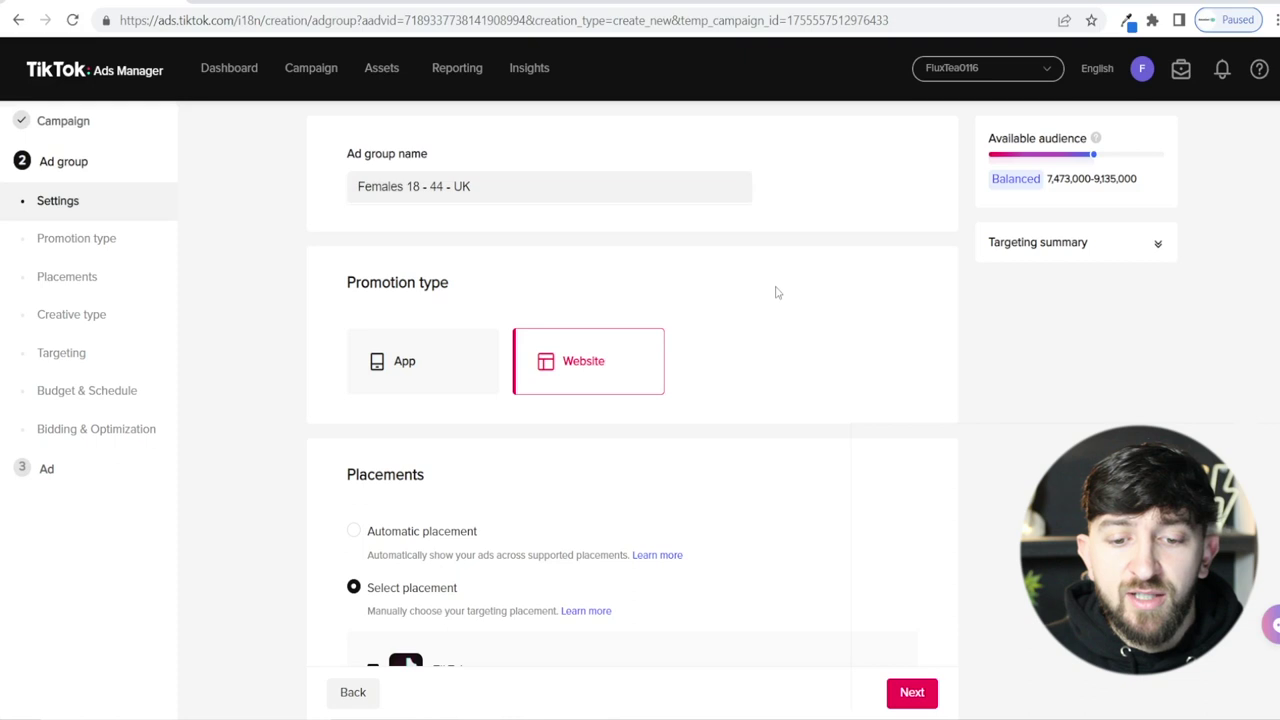
Step: Examine the custom audience options for including and excluding audiences in the ad group's targeting
{"action": "scroll", "coordinate": [800, 320], "scroll_direction": "down", "scroll_amount": 8}
{"action": "scroll", "coordinate": [783, 327], "scroll_direction": "down", "scroll_amount": 3}
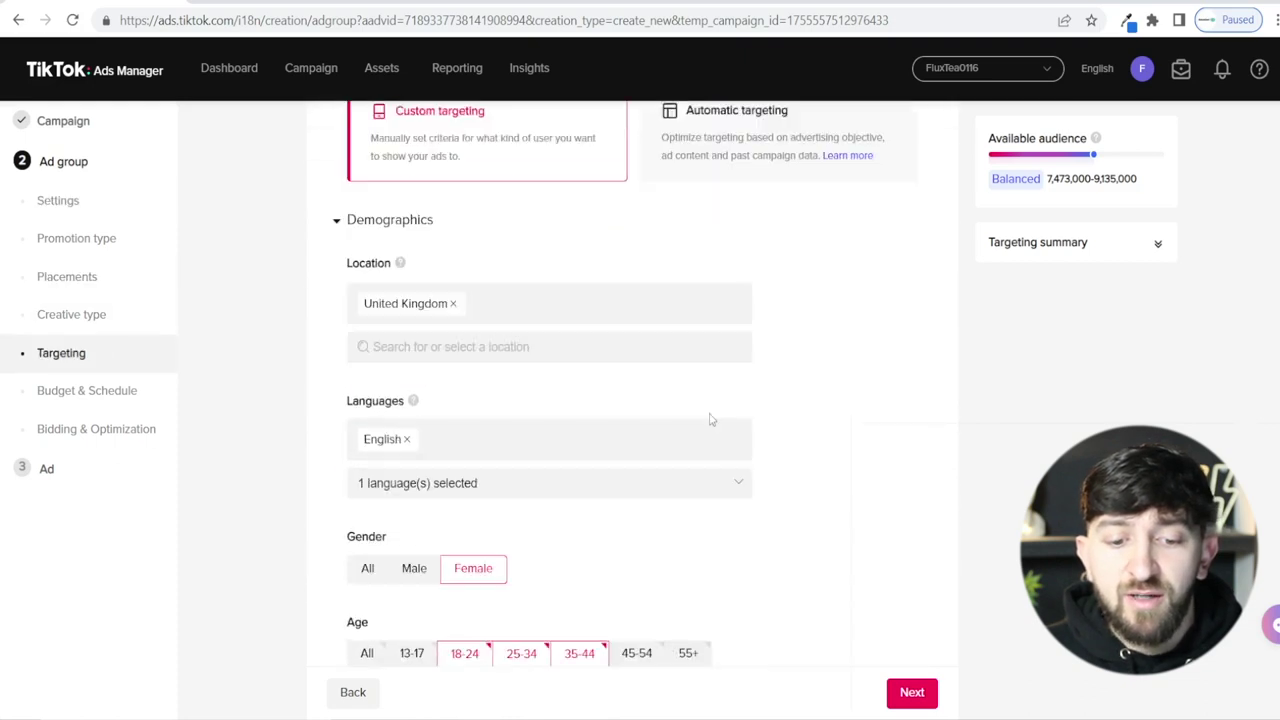
{"action": "scroll", "coordinate": [659, 346], "scroll_direction": "down", "scroll_amount": 2}
{"action": "scroll", "coordinate": [659, 346], "scroll_direction": "down", "scroll_amount": 2}
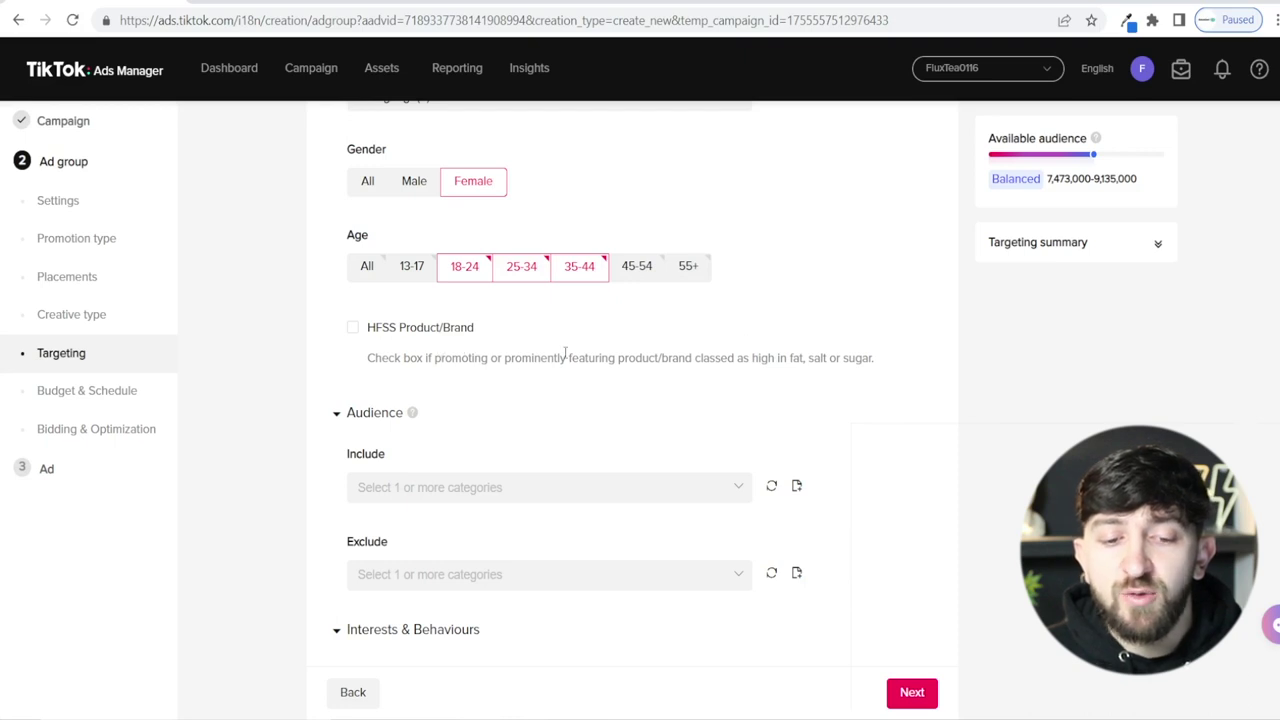
{"action": "scroll", "coordinate": [563, 354], "scroll_direction": "down", "scroll_amount": 2}
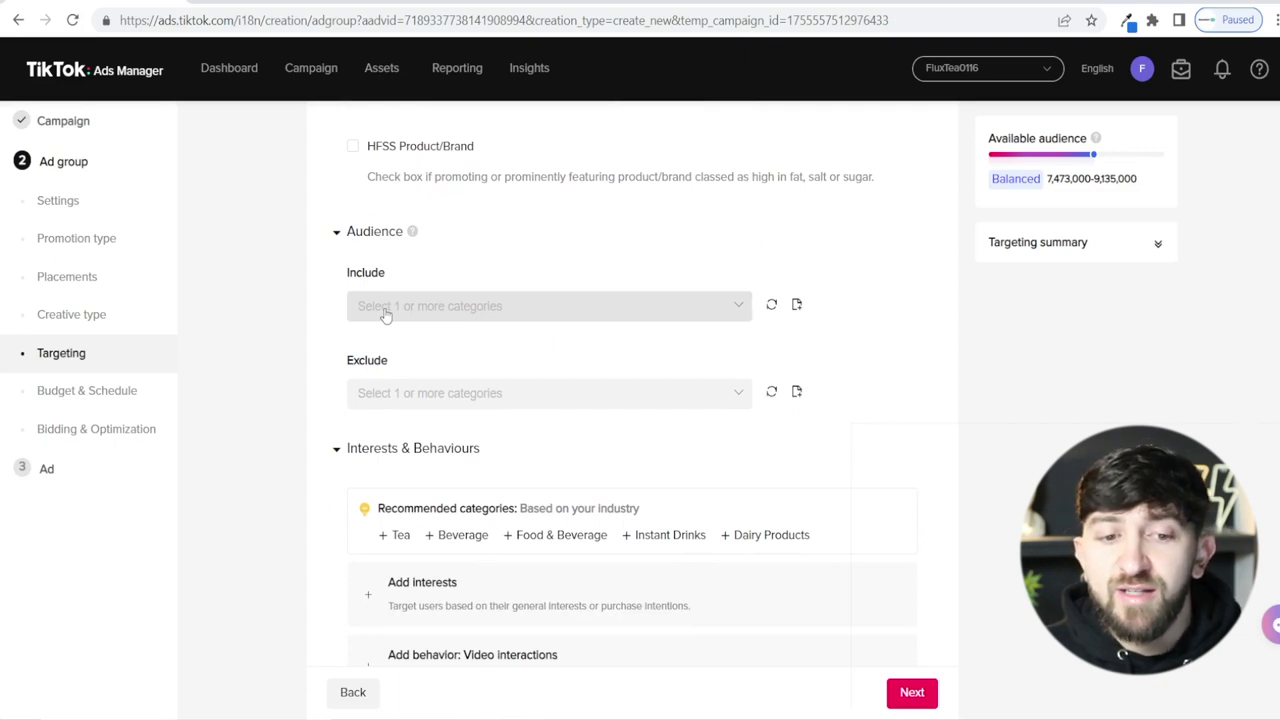
{"action": "mouse_move", "coordinate": [388, 80]}
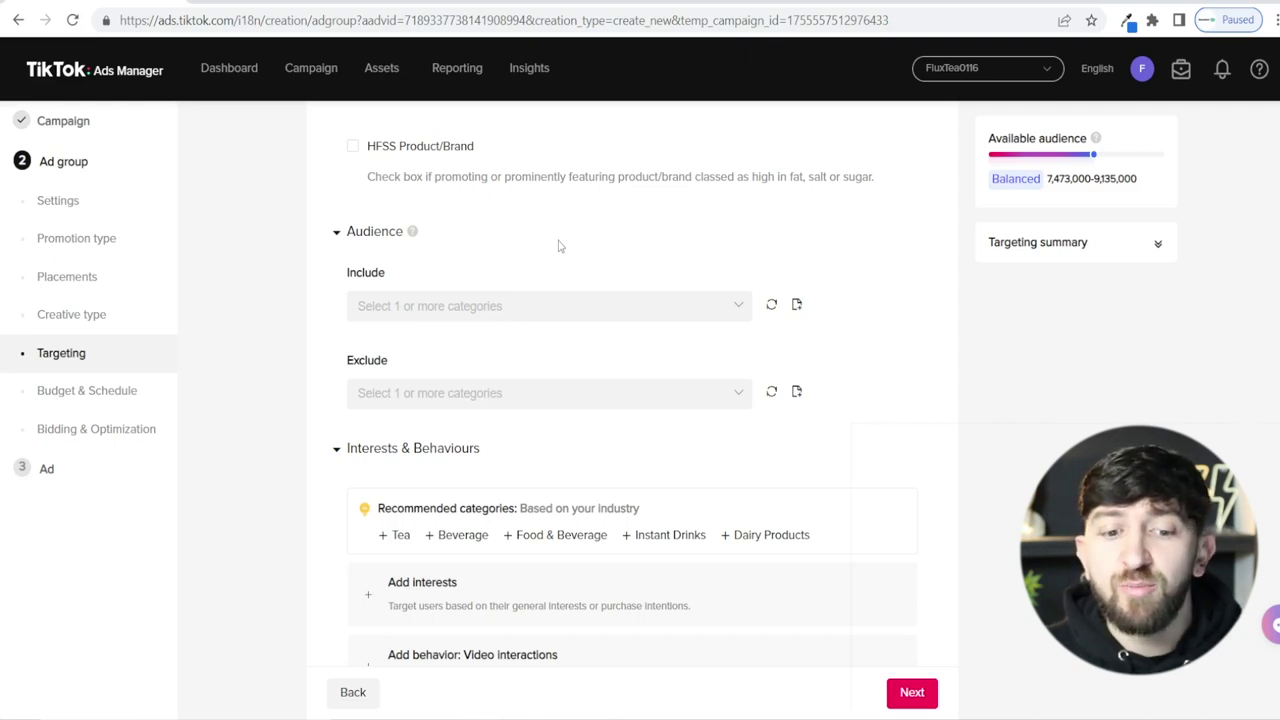
{"action": "left_click", "coordinate": [422, 311]}
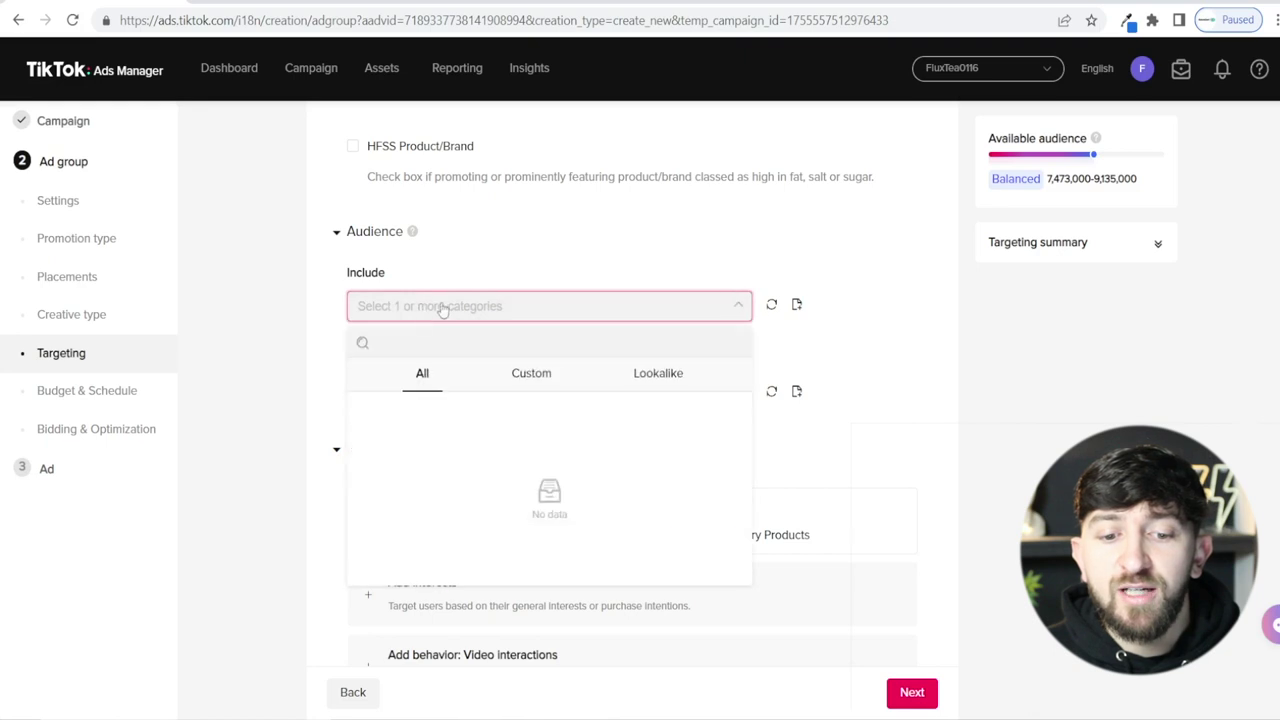
{"action": "left_click", "coordinate": [530, 376]}
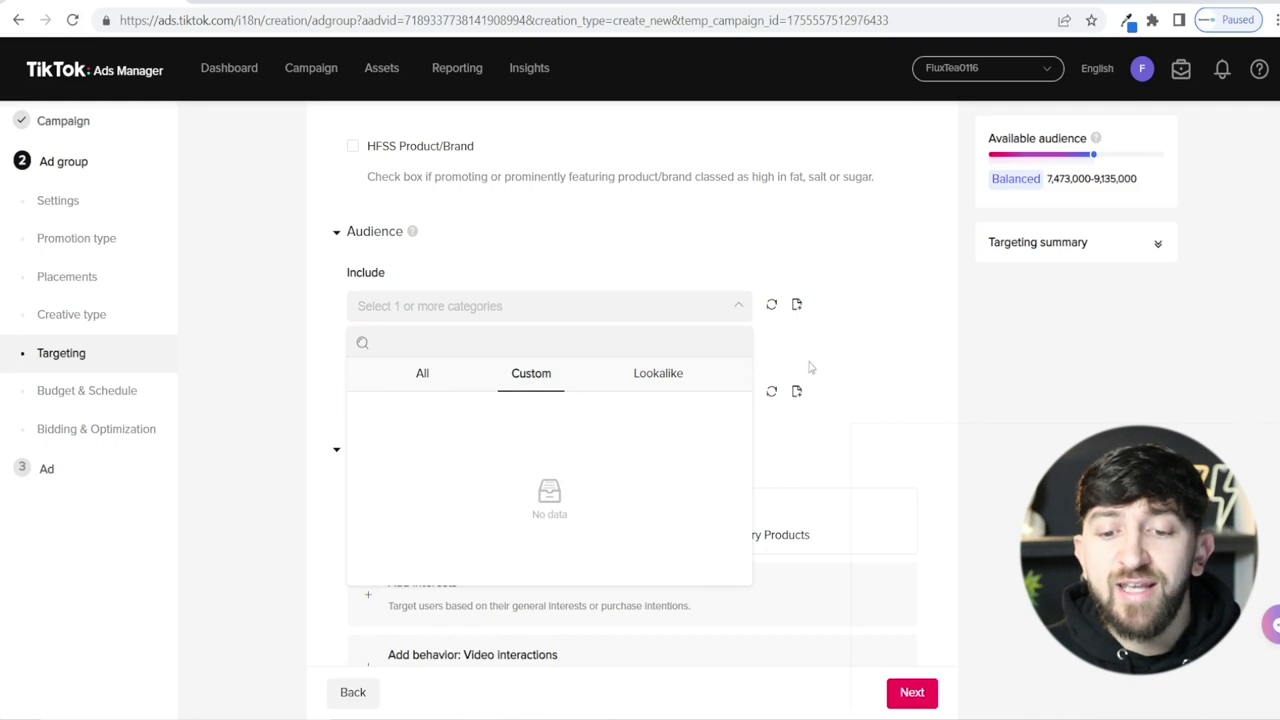
{"action": "left_click", "coordinate": [852, 362]}
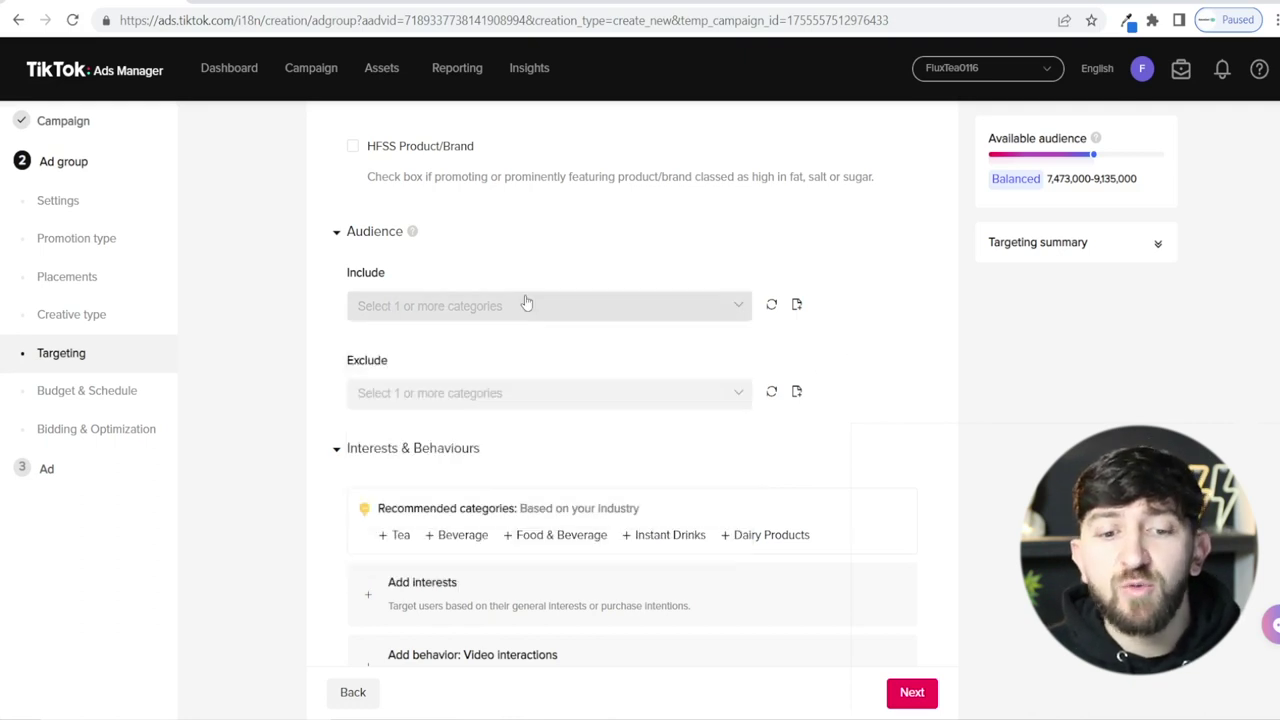
{"action": "left_click", "coordinate": [436, 302]}
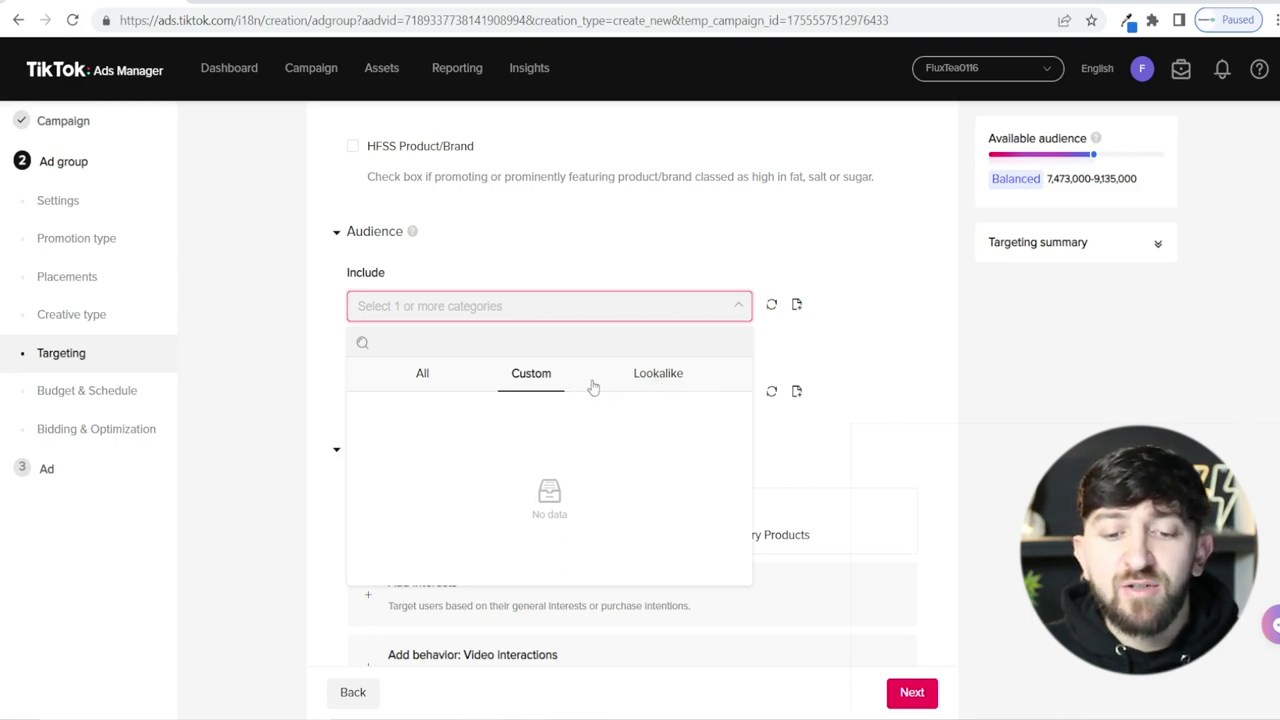
{"action": "left_click", "coordinate": [810, 362]}
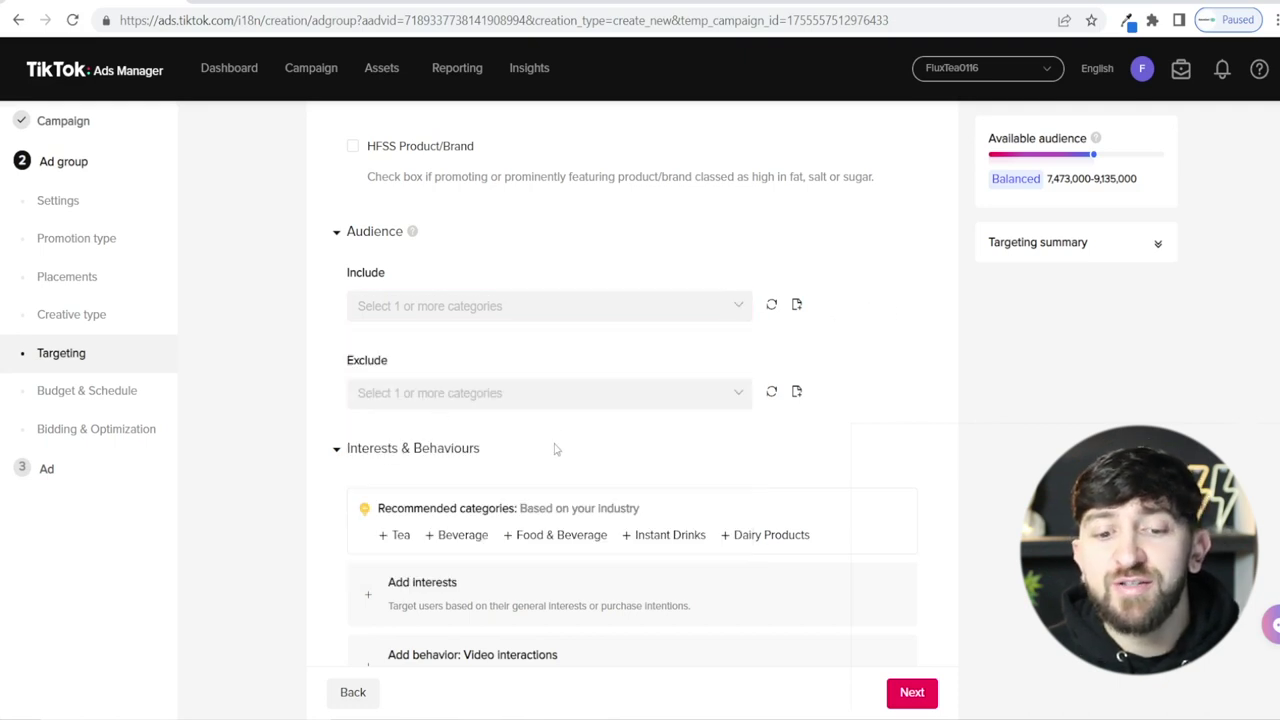
{"action": "left_click", "coordinate": [449, 402]}
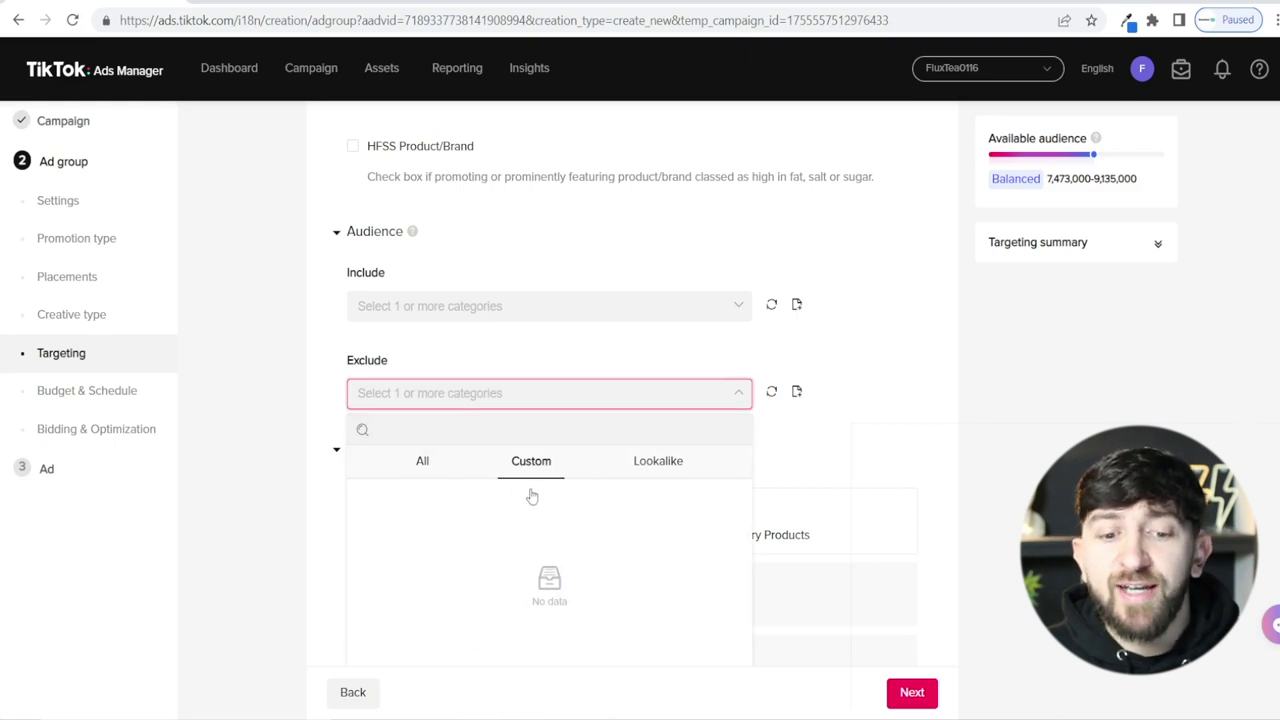
{"action": "left_click", "coordinate": [857, 434]}
Step: Glance at the FluxTea store page and add the recommended Tea category to the ad group's interests
{"action": "scroll", "coordinate": [760, 421], "scroll_direction": "down", "scroll_amount": 1}
{"action": "scroll", "coordinate": [760, 421], "scroll_direction": "down", "scroll_amount": 3}
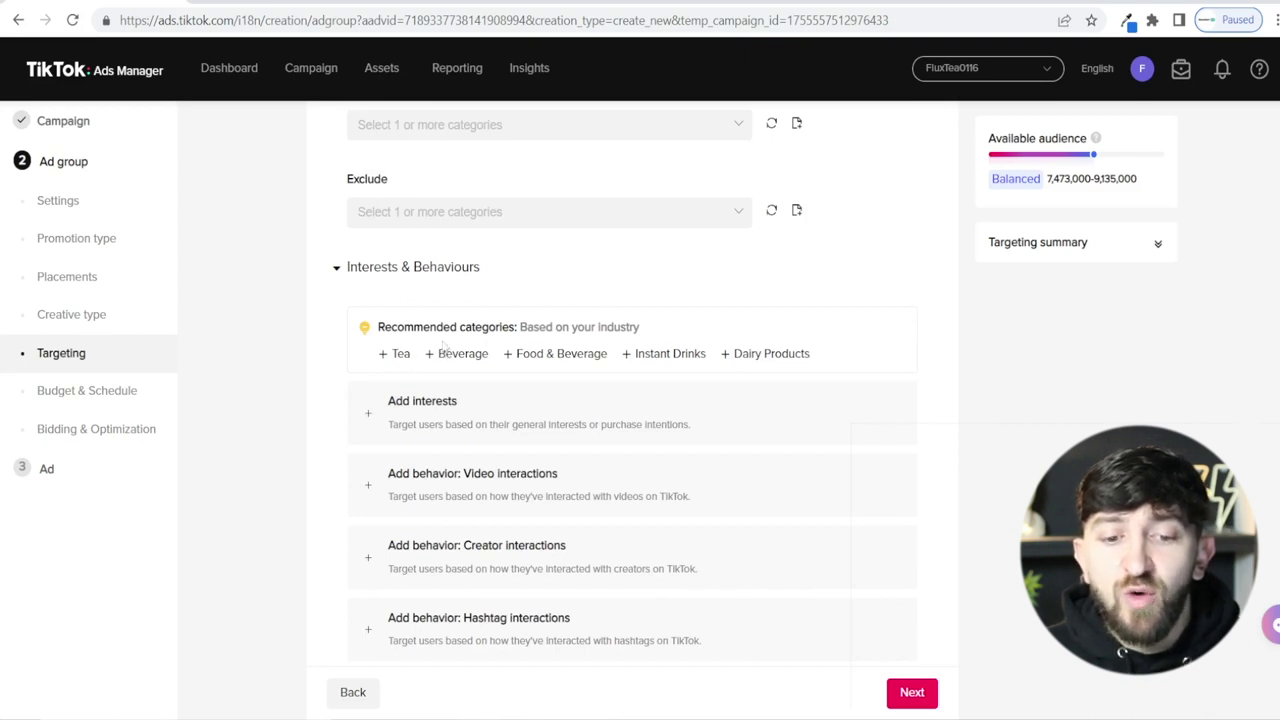
{"action": "mouse_move", "coordinate": [401, 360]}
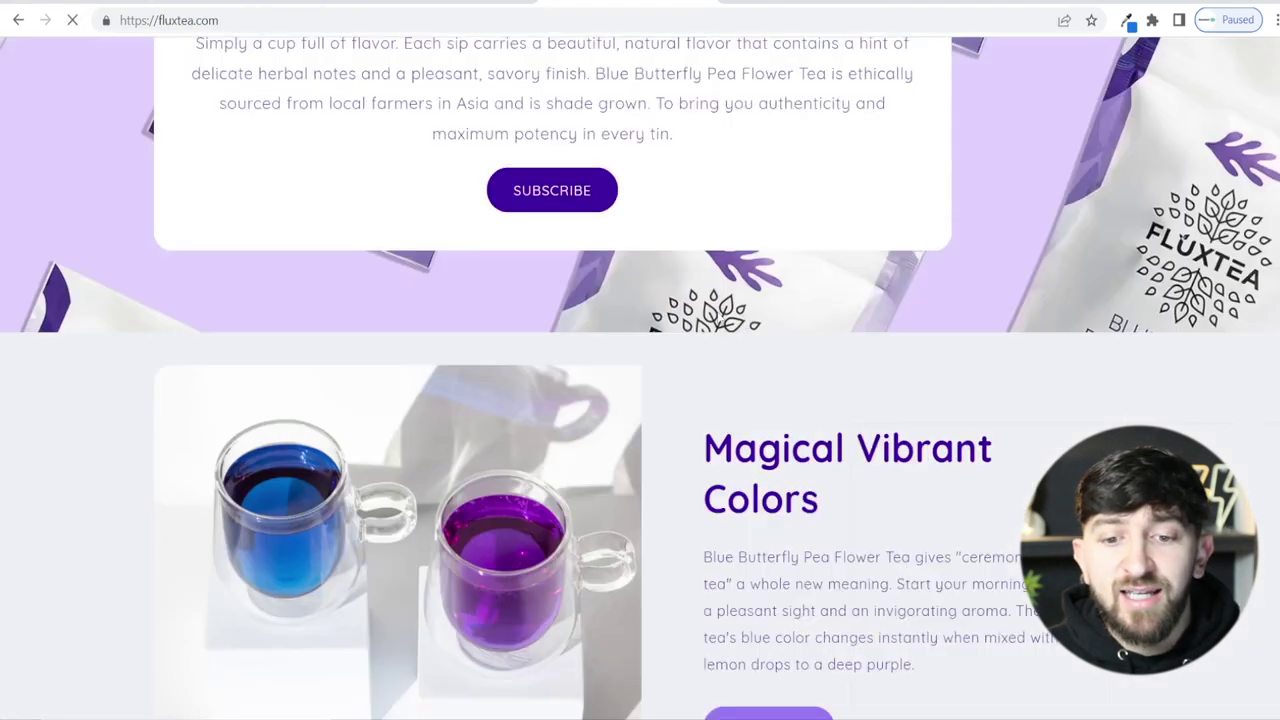
{"action": "scroll", "coordinate": [777, 424], "scroll_direction": "up", "scroll_amount": 4}
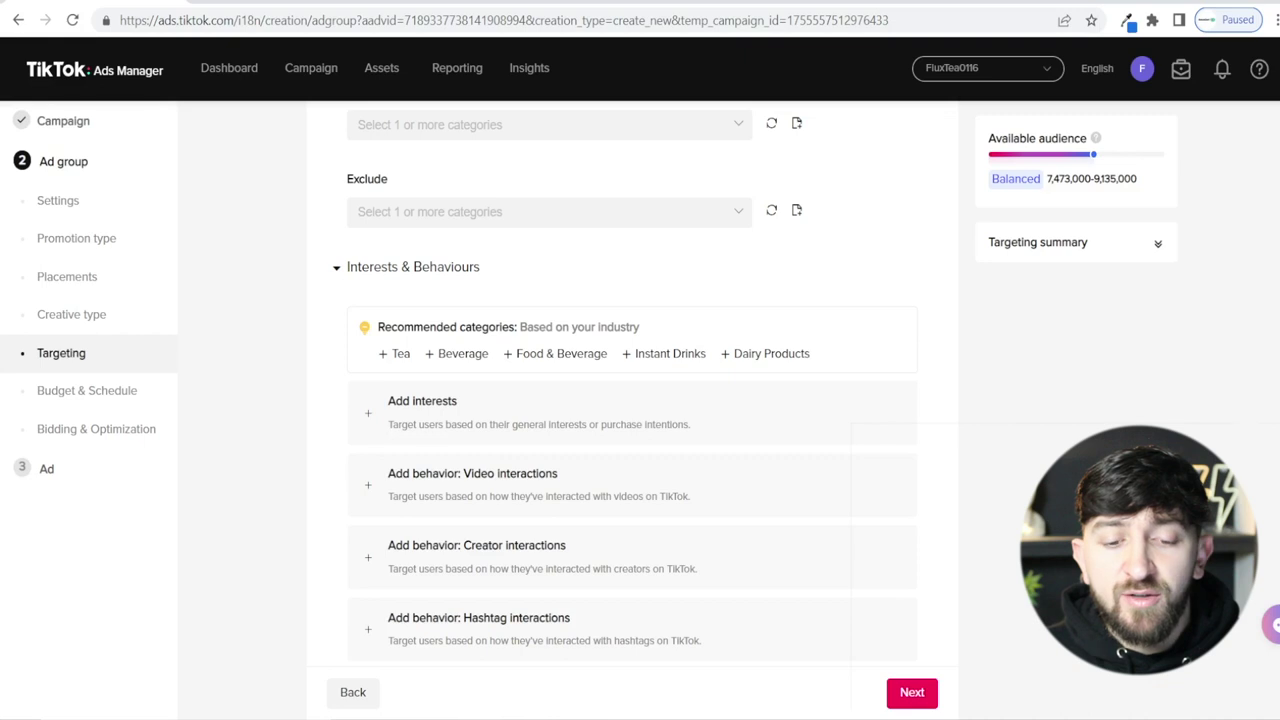
{"action": "left_click", "coordinate": [401, 356]}
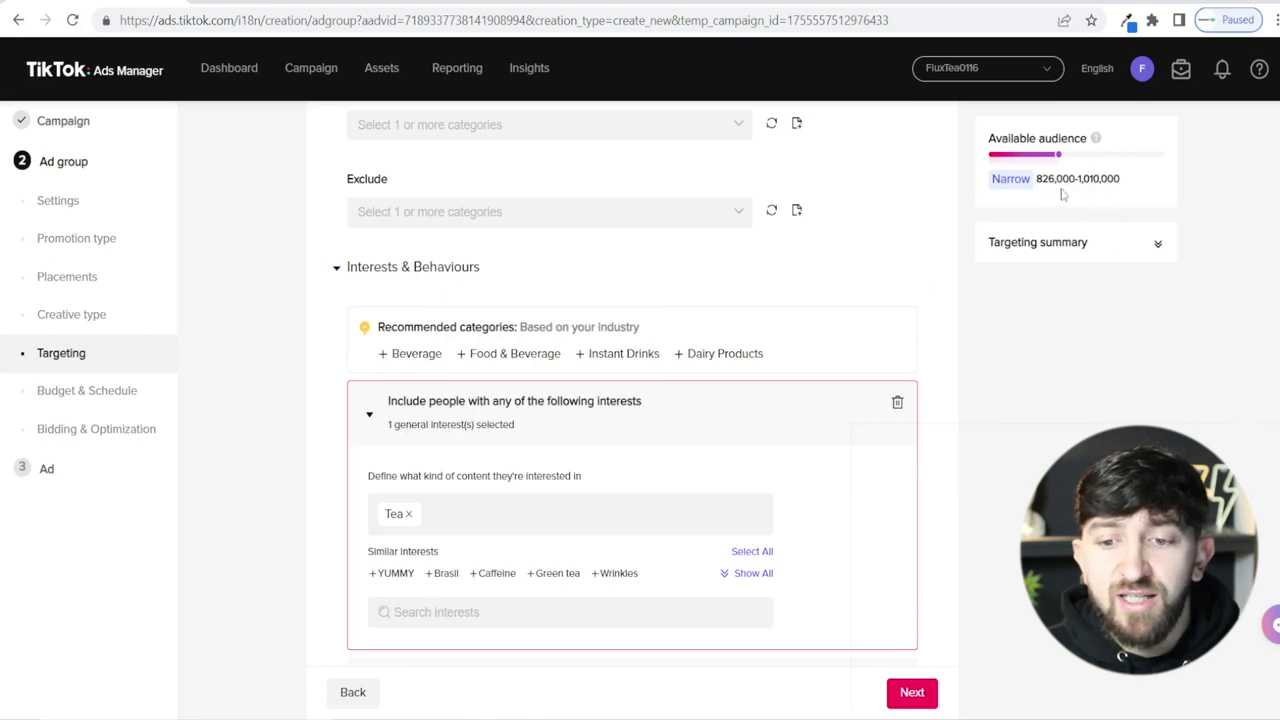
Step: Search the targeting interests for "dogs", look through the suggested interests, and clear the search
{"action": "scroll", "coordinate": [480, 340], "scroll_direction": "down", "scroll_amount": 3}
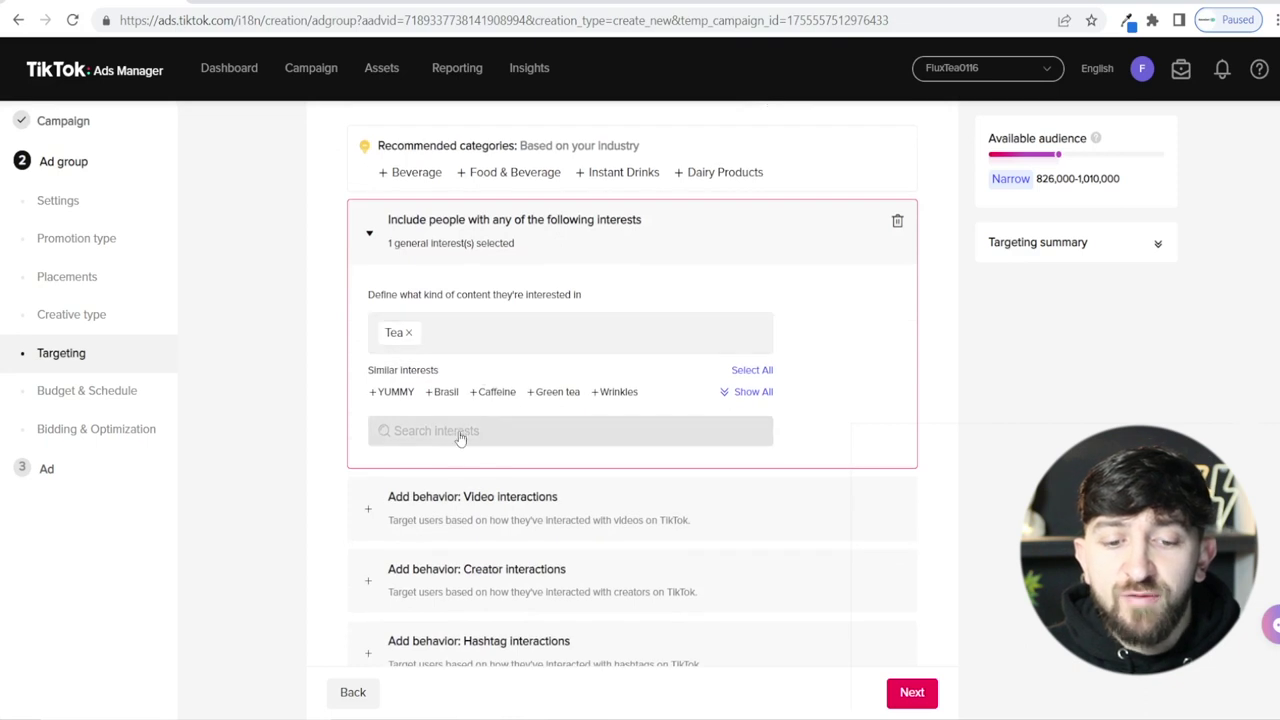
{"action": "left_click", "coordinate": [456, 432]}
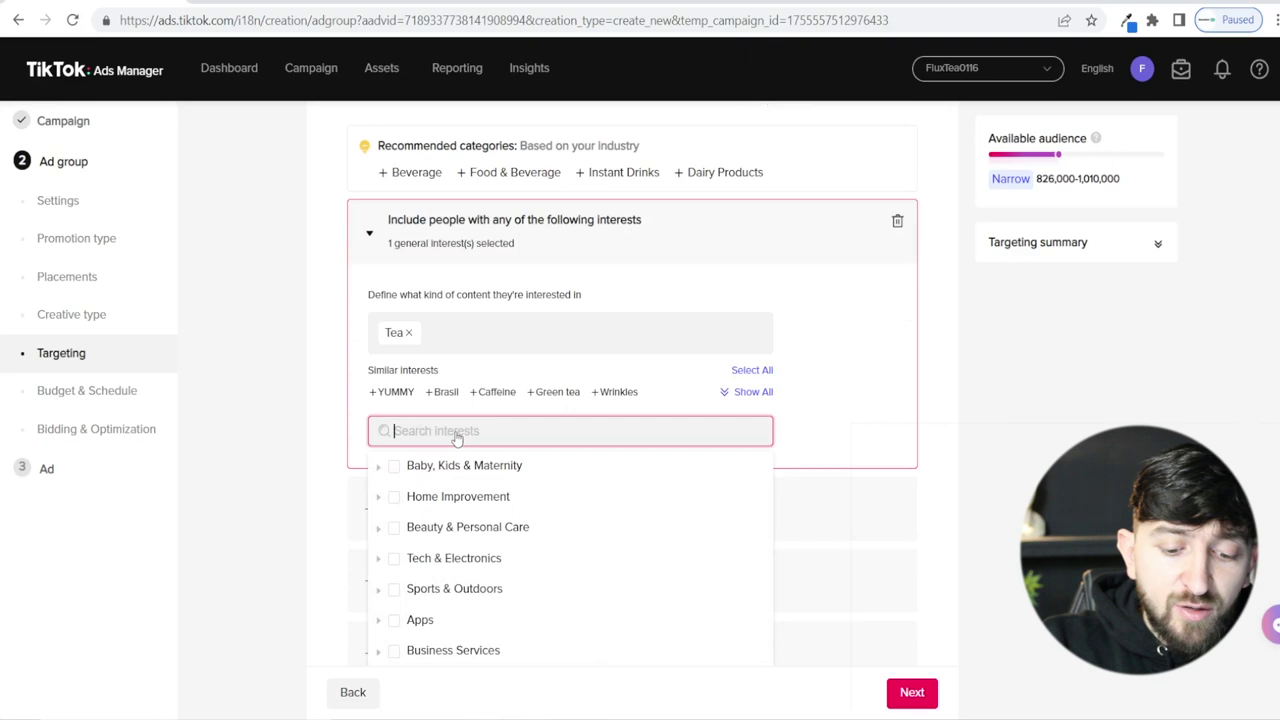
{"action": "type", "text": "dogs"}
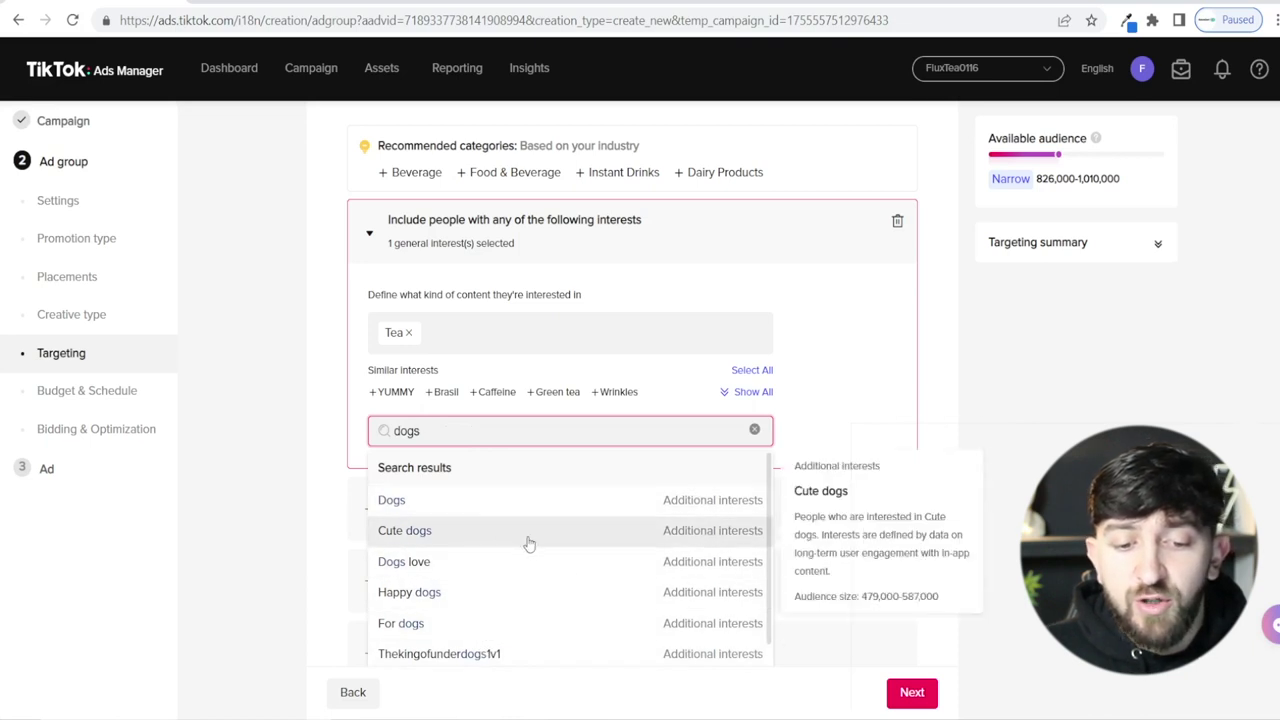
{"action": "scroll", "coordinate": [519, 555], "scroll_direction": "down", "scroll_amount": 3}
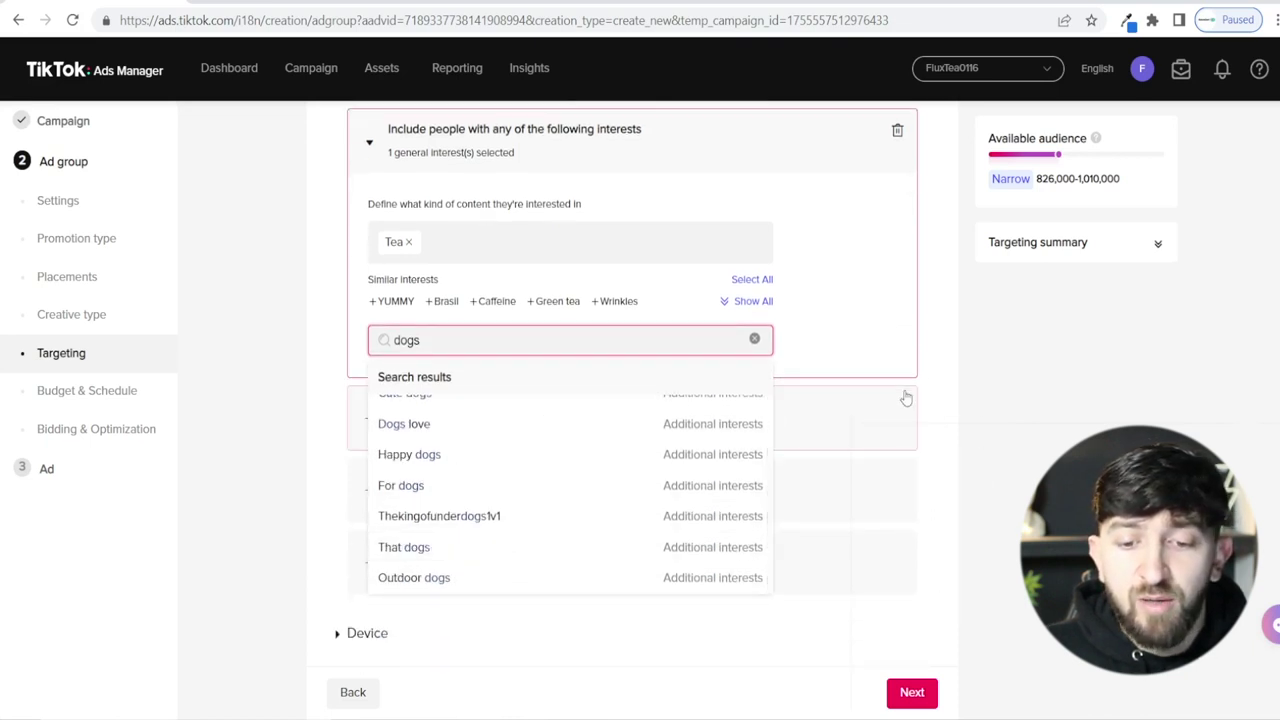
{"action": "left_click", "coordinate": [754, 339]}
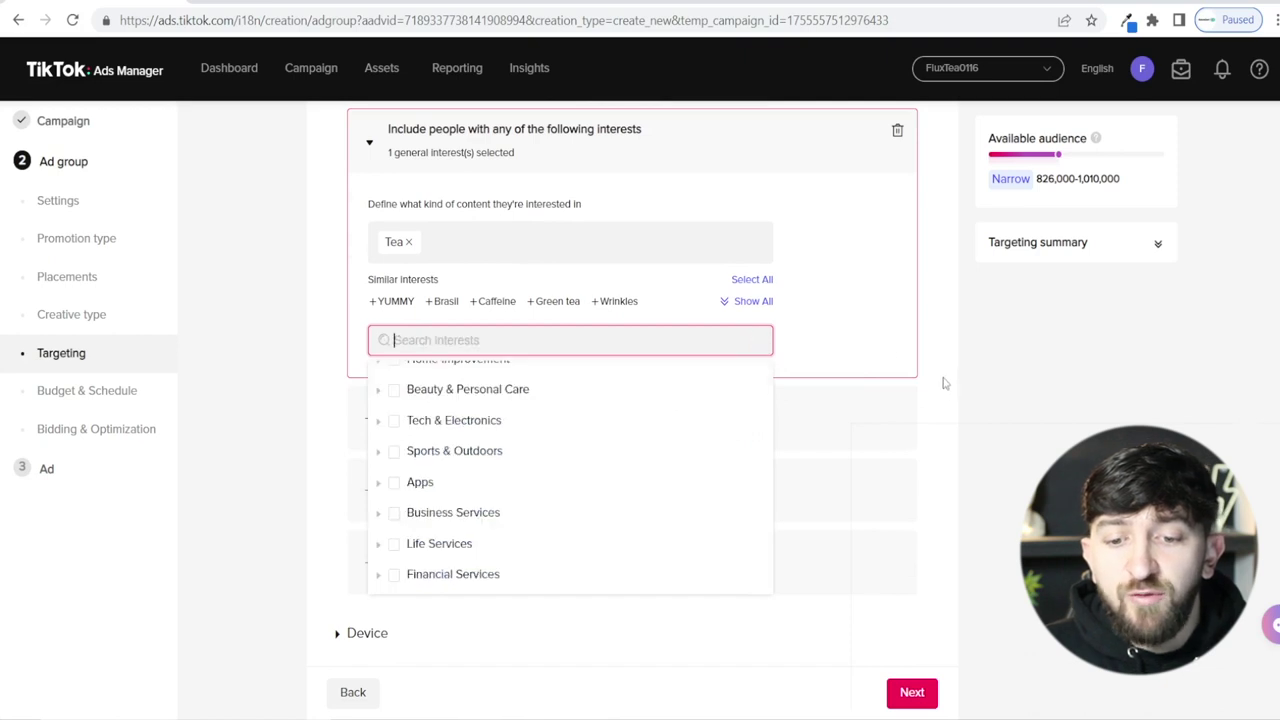
{"action": "left_click", "coordinate": [962, 346]}
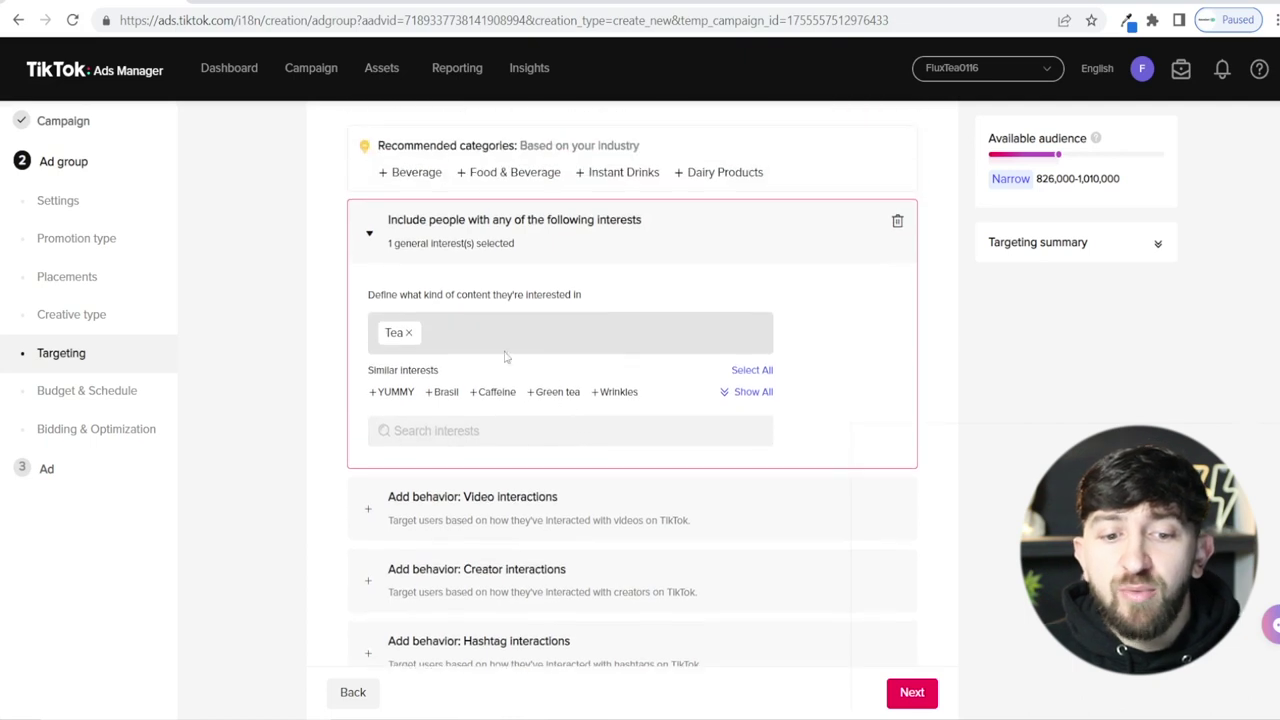
Step: Add the similar interests YUMMY and Digestion to the ad group's interest targeting
{"action": "left_click", "coordinate": [396, 392]}
{"action": "left_click", "coordinate": [443, 392]}
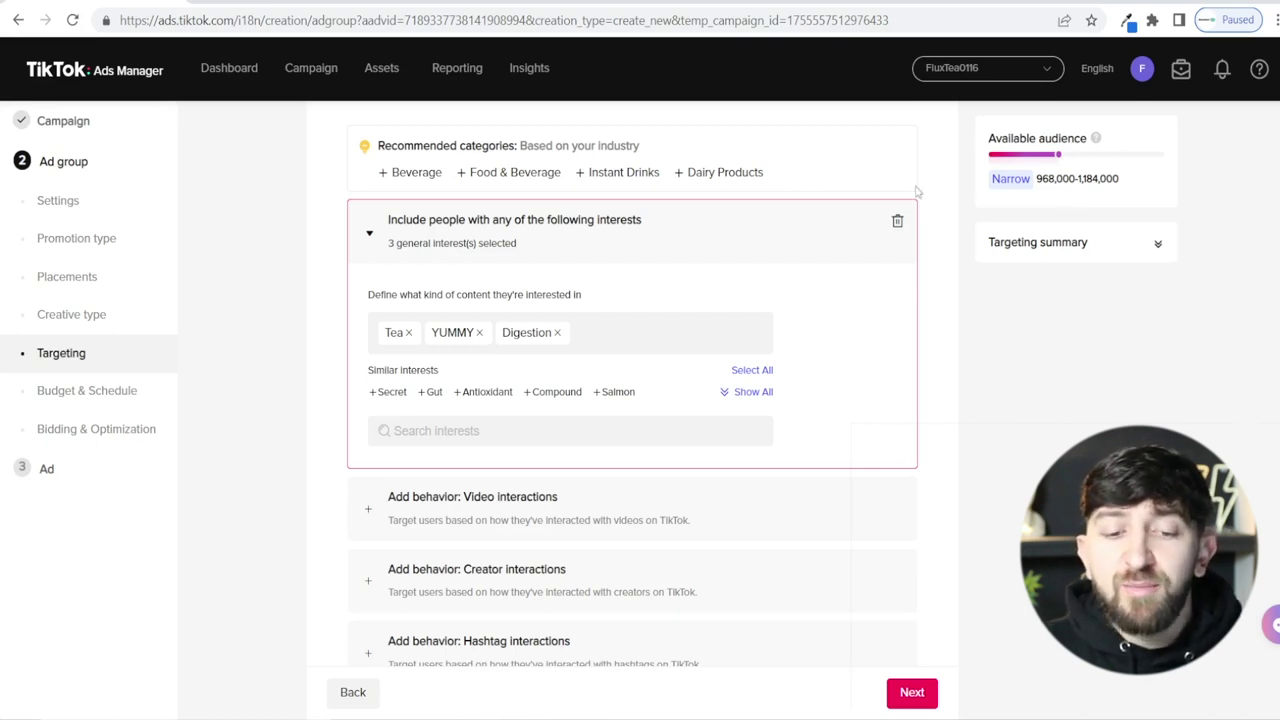
Step: Remove the YUMMY and Digestion interests and append "- Tea" to the ad group name
{"action": "left_click", "coordinate": [479, 333]}
{"action": "left_click", "coordinate": [489, 333]}
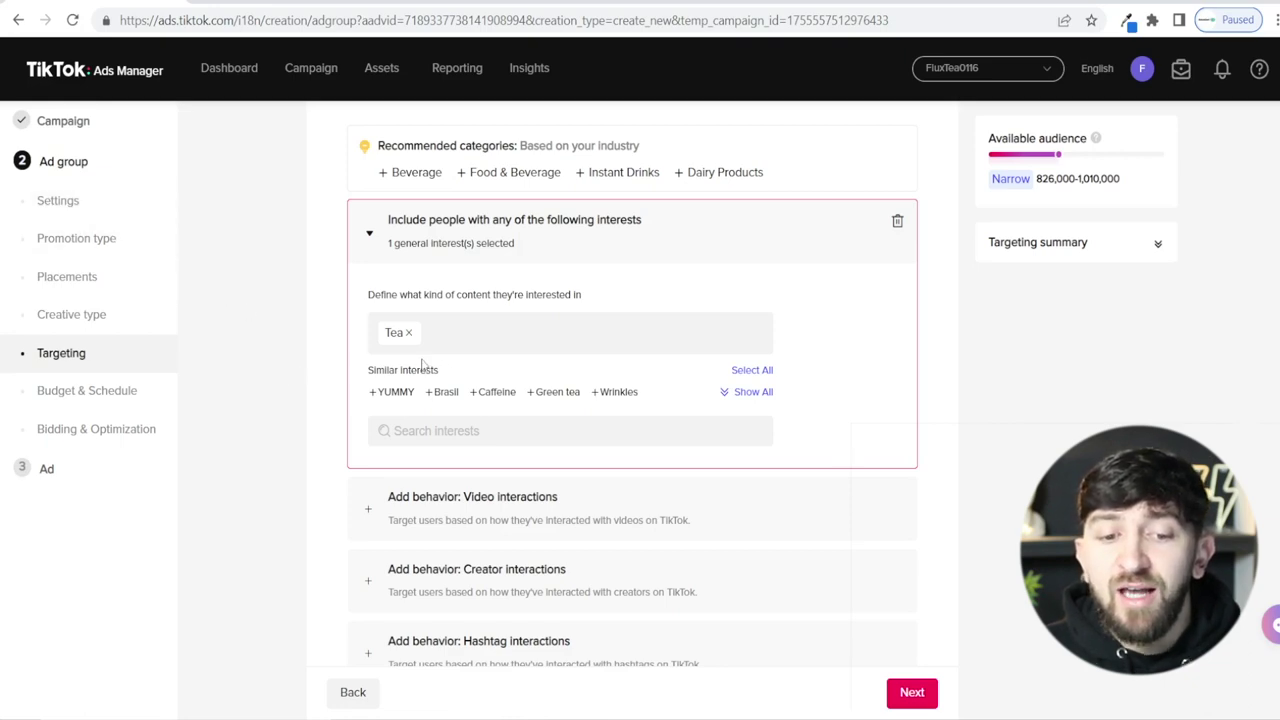
{"action": "scroll", "coordinate": [672, 258], "scroll_direction": "up", "scroll_amount": 15}
{"action": "left_click", "coordinate": [556, 186]}
{"action": "type", "text": "- Tea"}
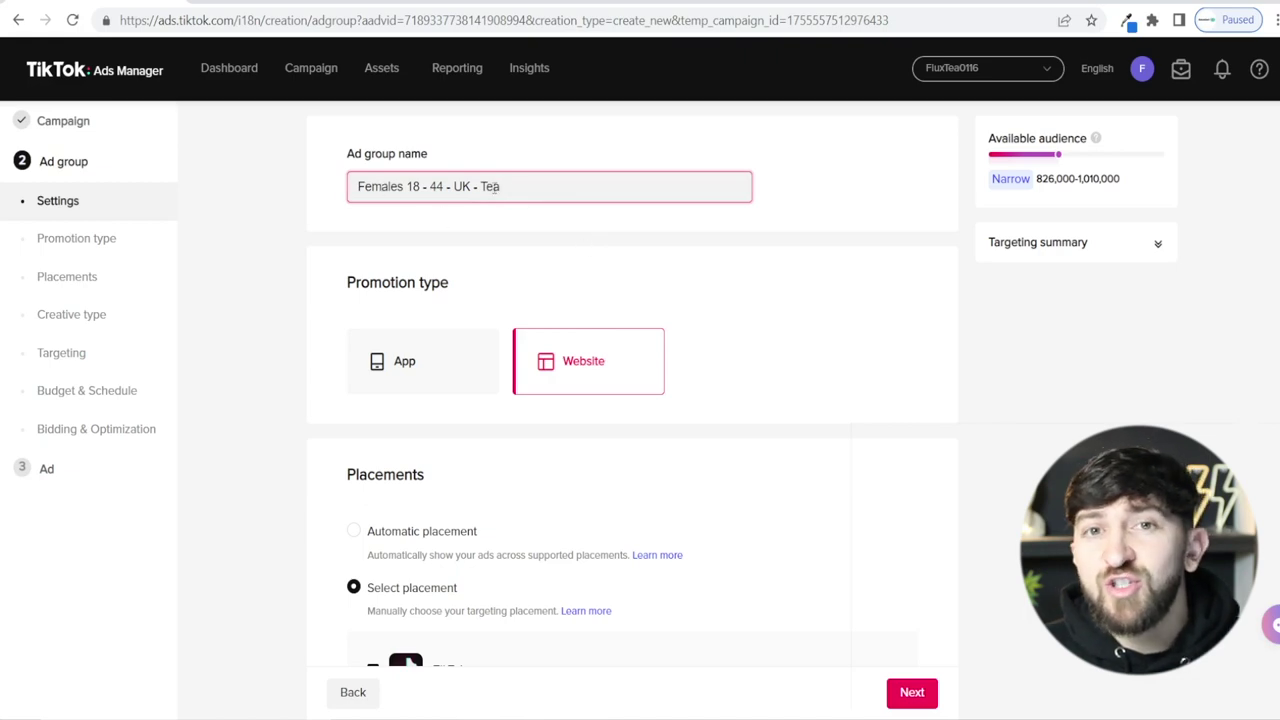
Step: Review the interests suggested alongside Tea and try the Watched till end option in the video interactions behavior
{"action": "scroll", "coordinate": [611, 249], "scroll_direction": "down", "scroll_amount": 10}
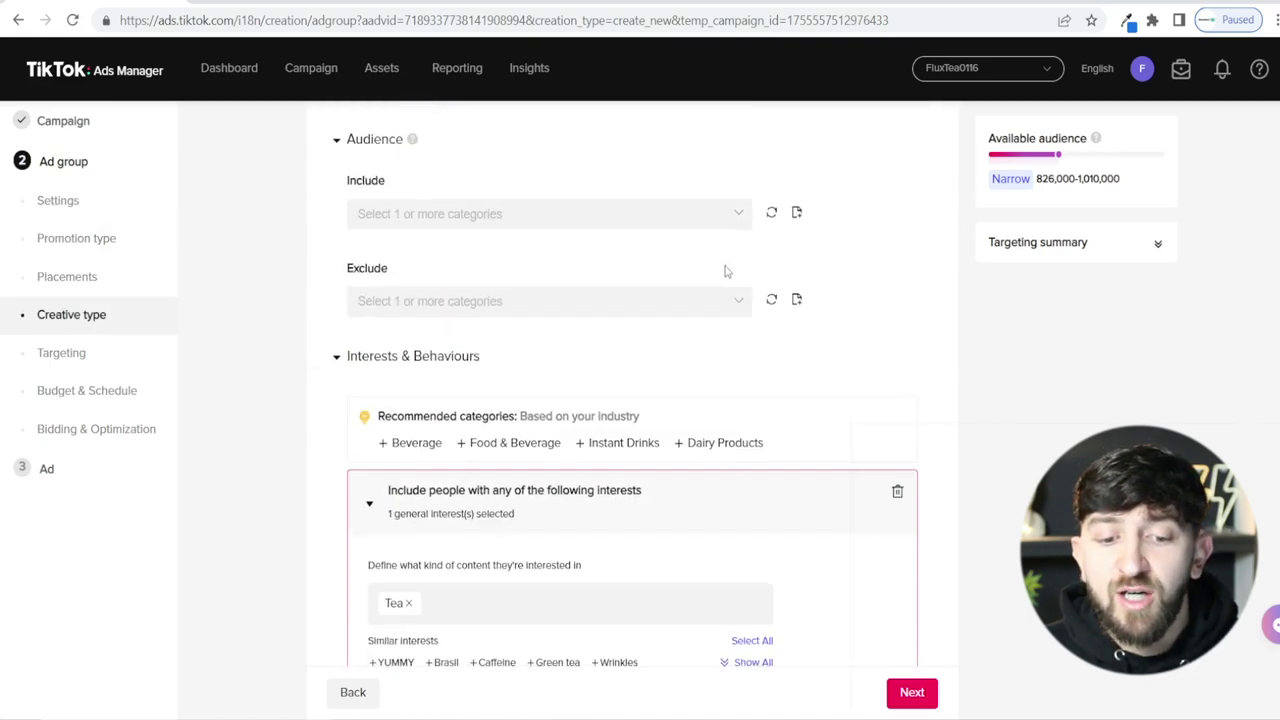
{"action": "scroll", "coordinate": [725, 270], "scroll_direction": "down", "scroll_amount": 3}
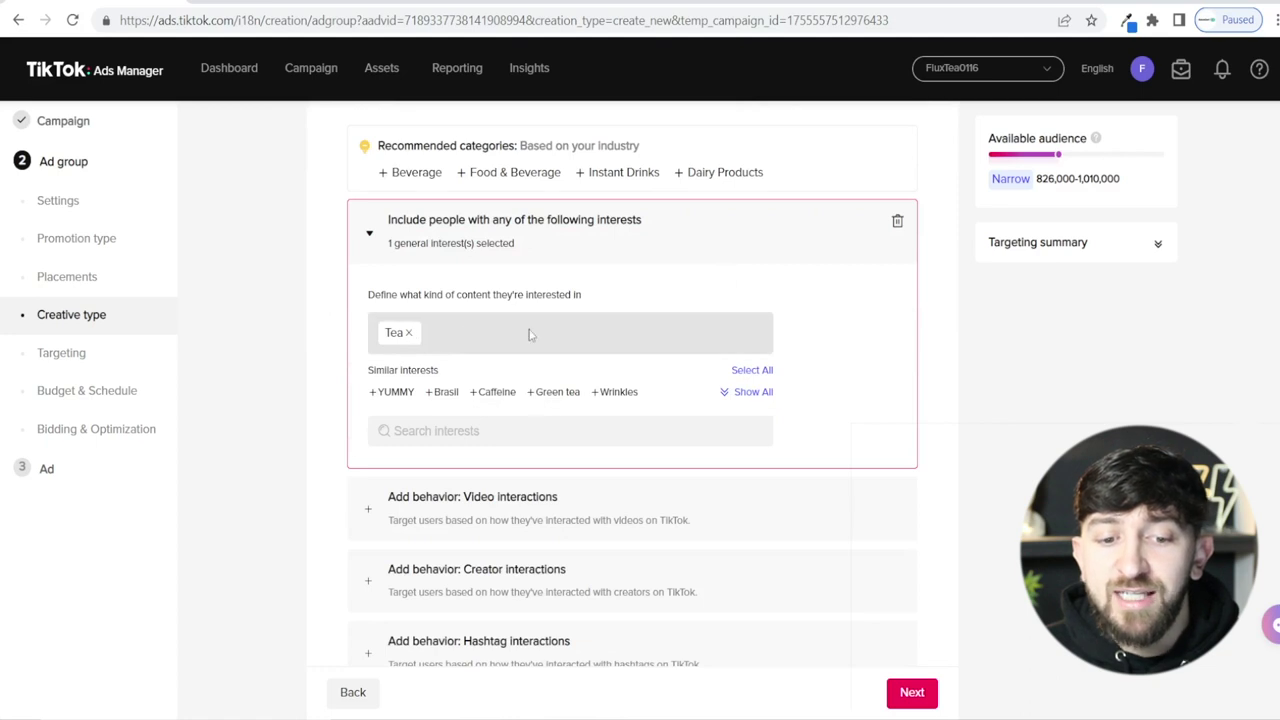
{"action": "mouse_move", "coordinate": [494, 401]}
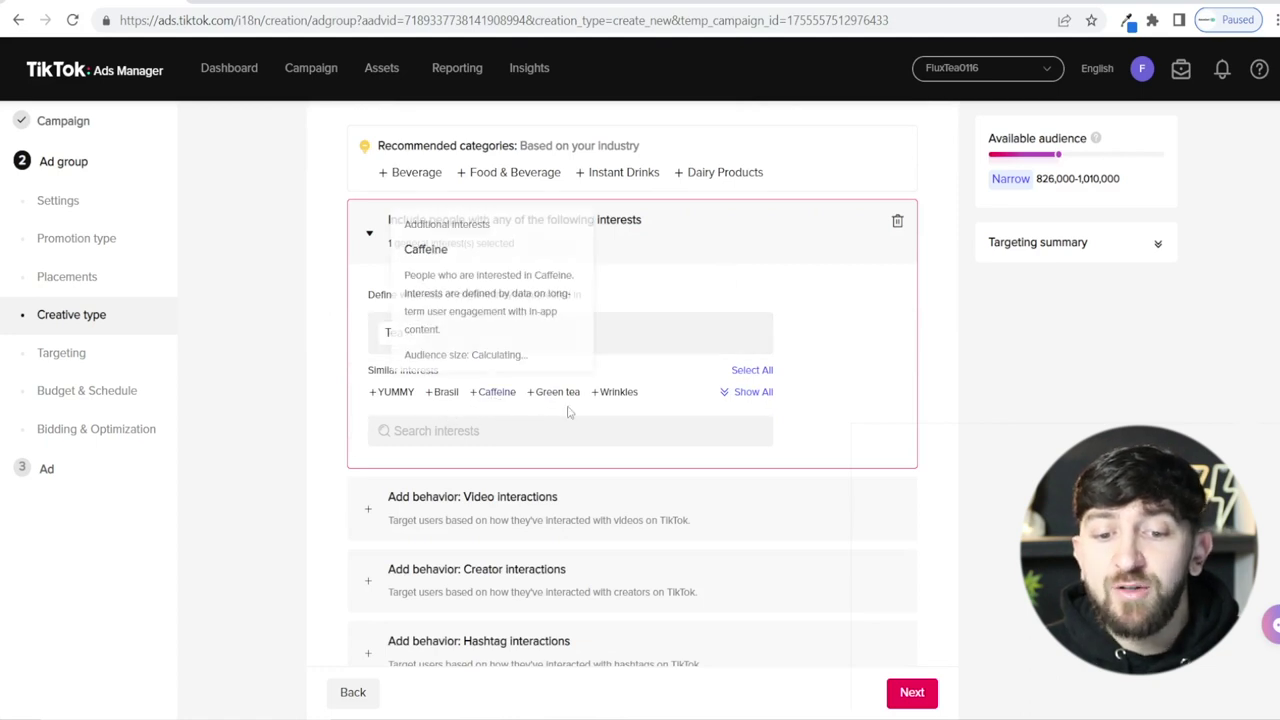
{"action": "scroll", "coordinate": [728, 387], "scroll_direction": "up", "scroll_amount": 15}
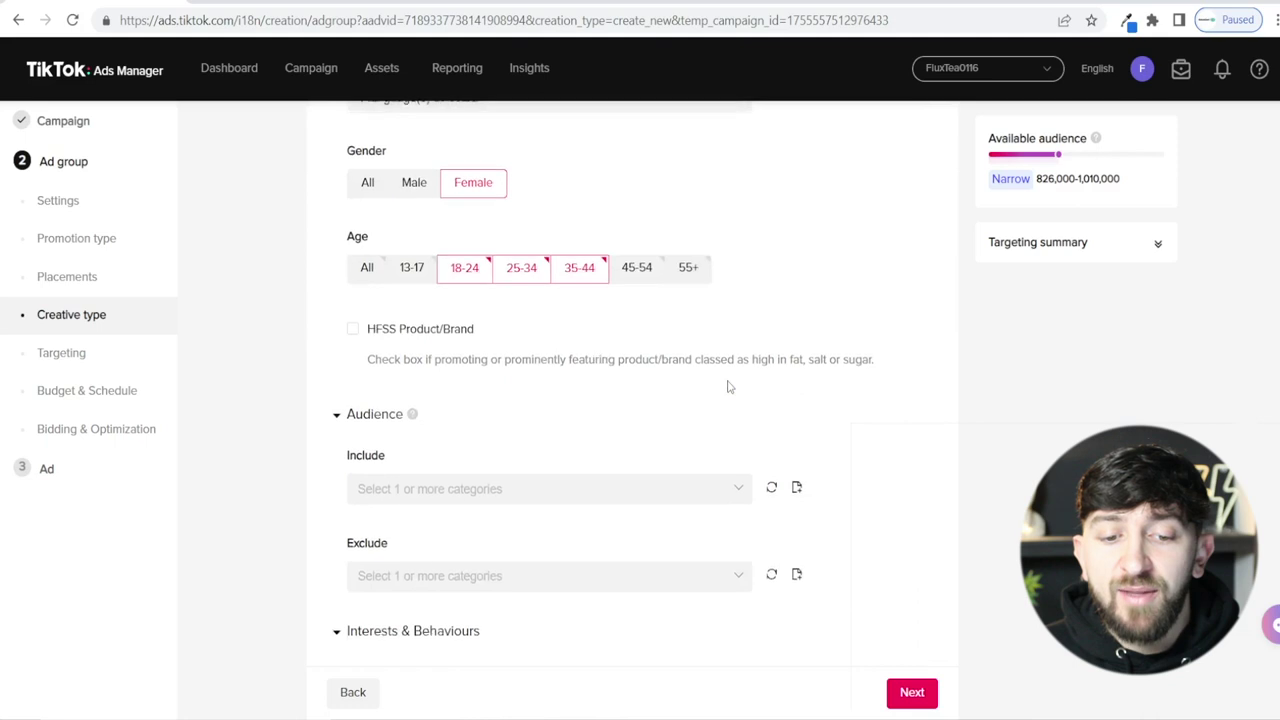
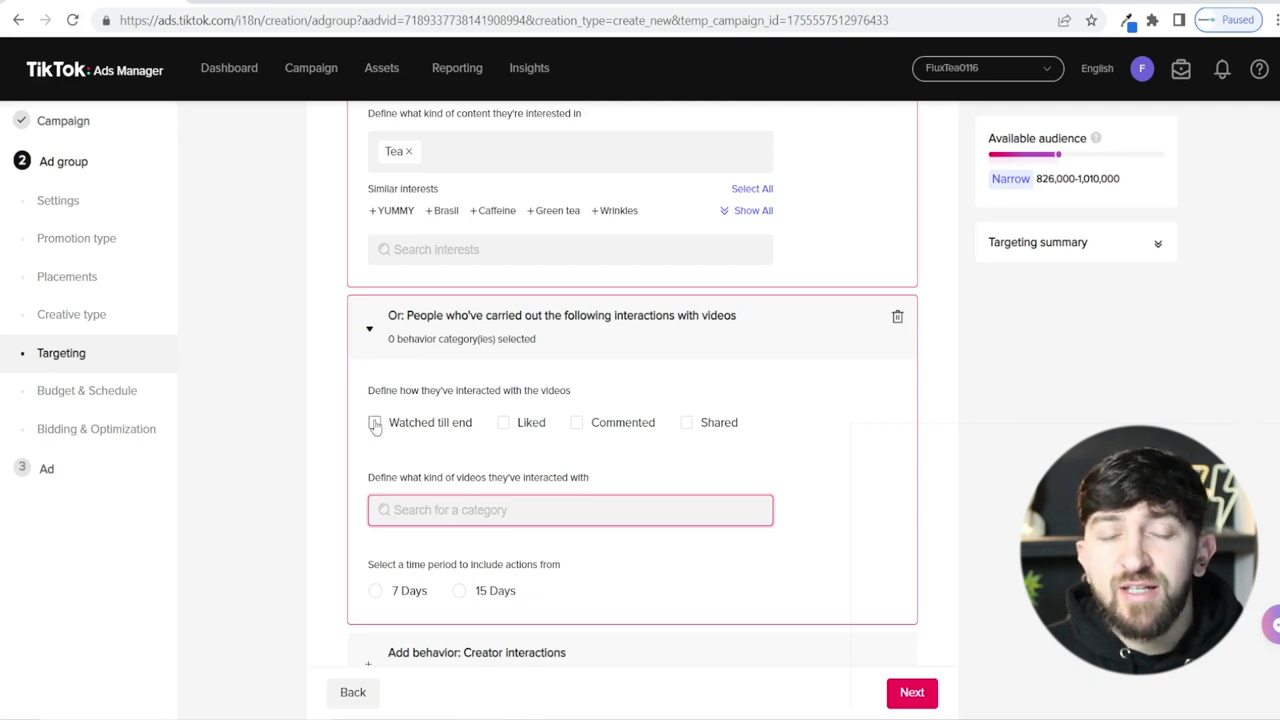
{"action": "left_click", "coordinate": [374, 423]}
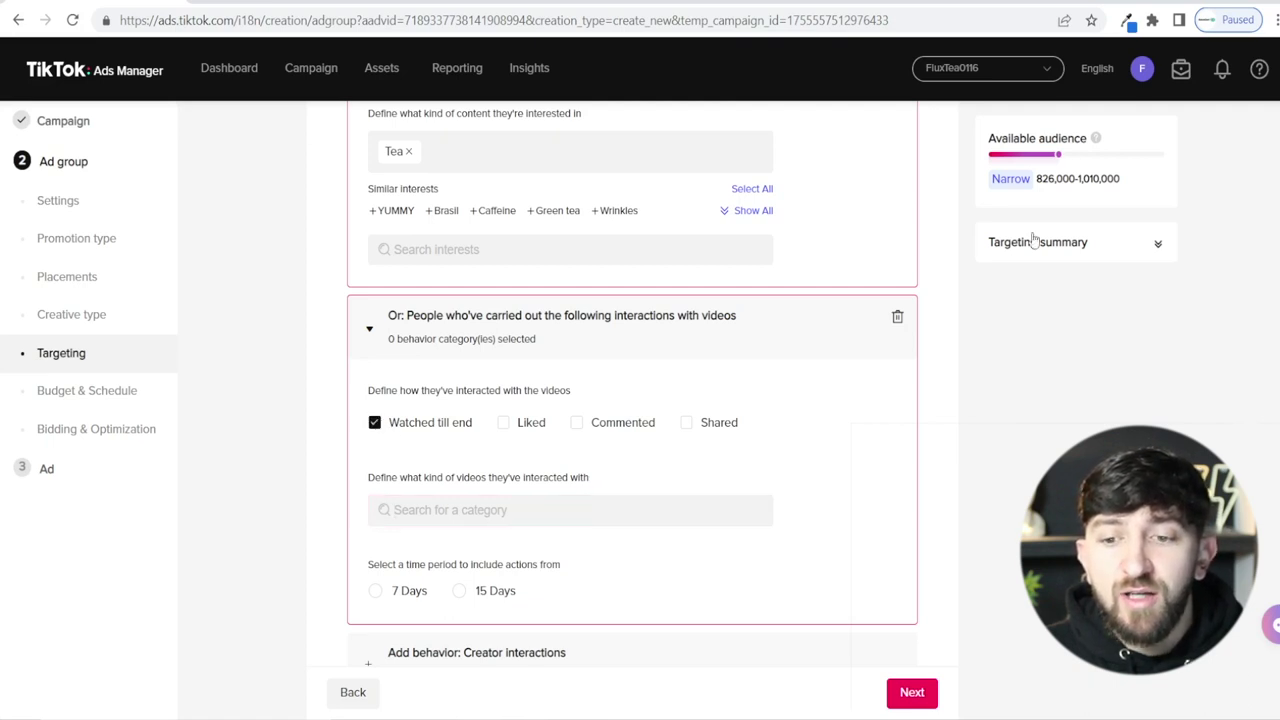
{"action": "left_click", "coordinate": [375, 423]}
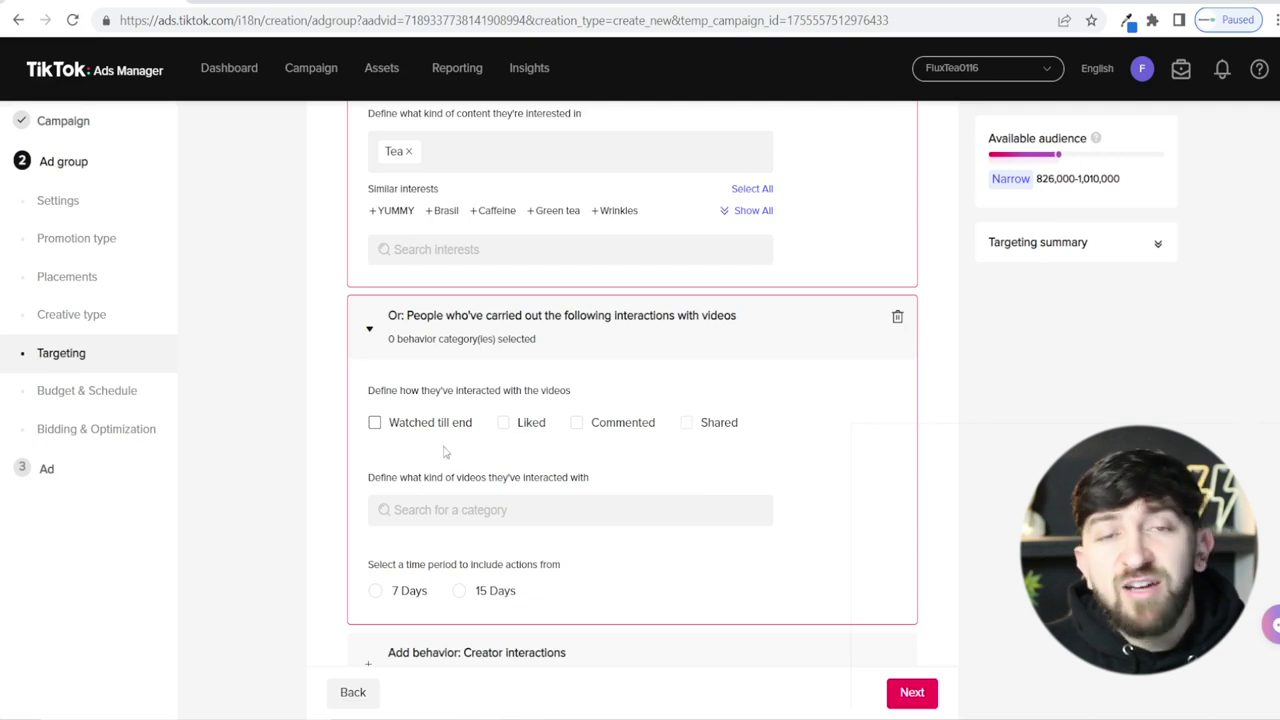
{"action": "left_click", "coordinate": [375, 423]}
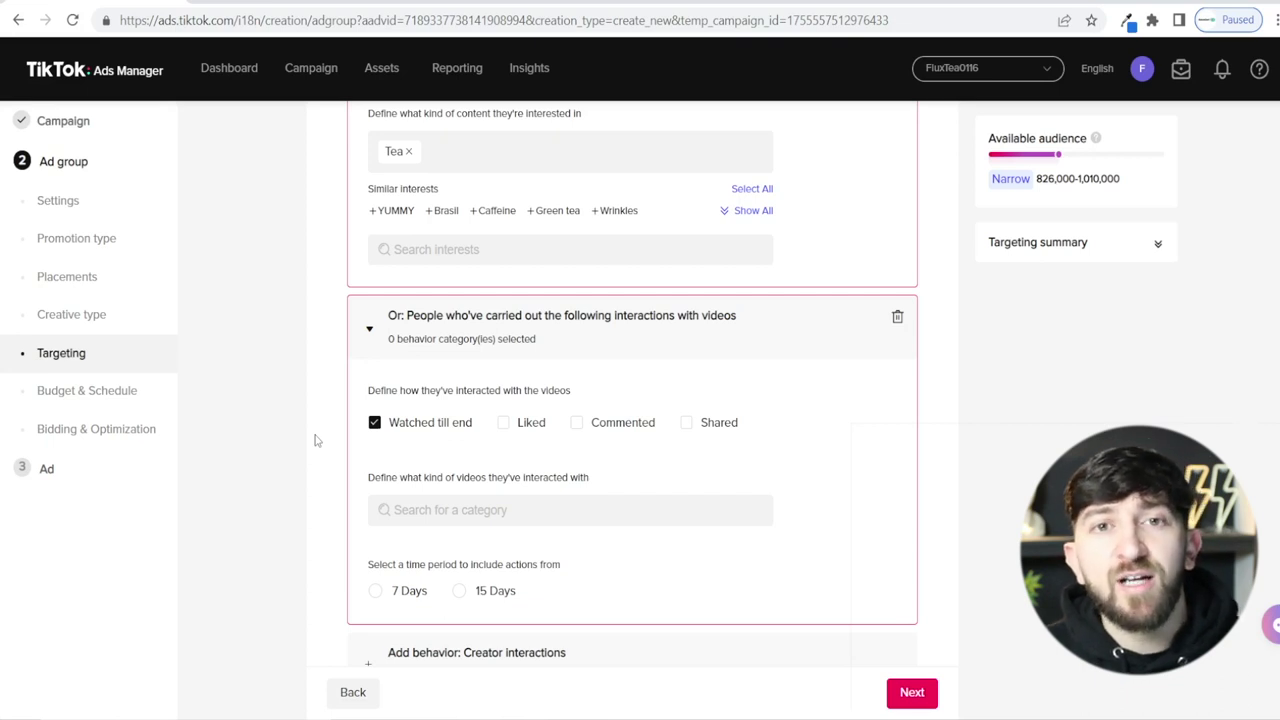
{"action": "left_click", "coordinate": [375, 423]}
Step: Look through the video categories available for video interactions and remove that behavior without selecting any
{"action": "scroll", "coordinate": [310, 400], "scroll_direction": "down", "scroll_amount": 2}
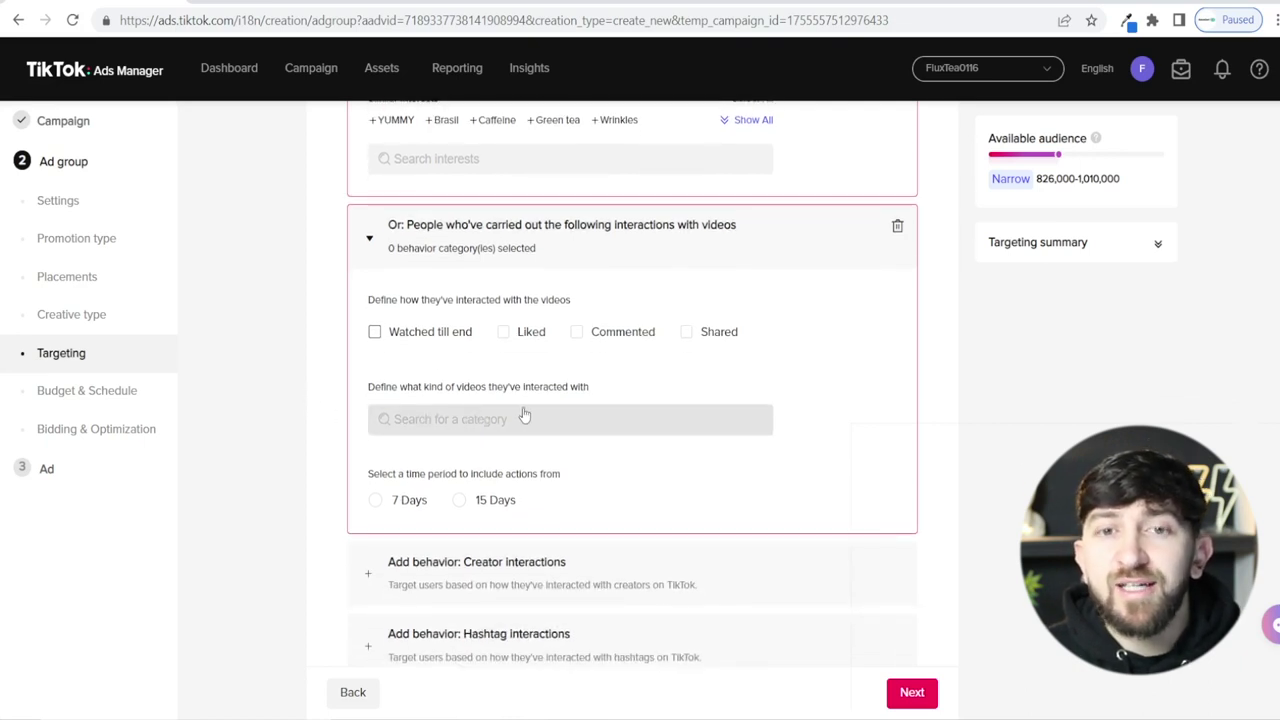
{"action": "left_click", "coordinate": [452, 425]}
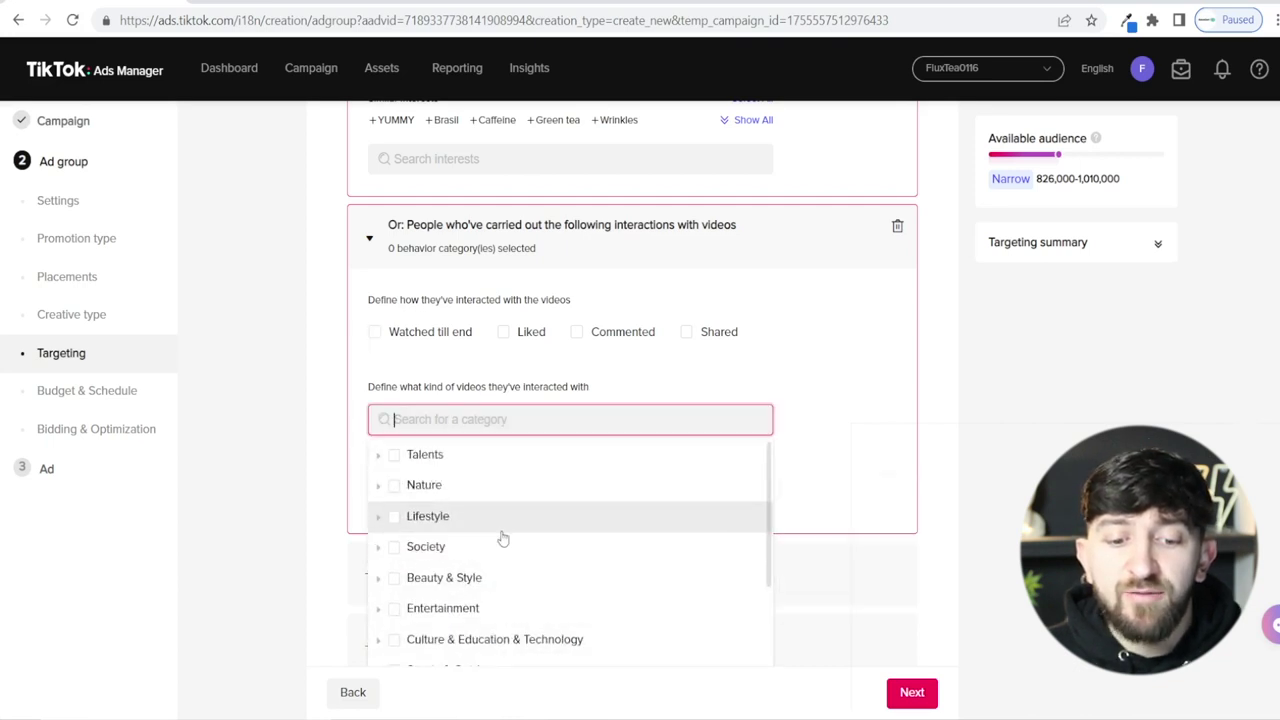
{"action": "scroll", "coordinate": [440, 500], "scroll_direction": "down", "scroll_amount": 1}
{"action": "scroll", "coordinate": [510, 455], "scroll_direction": "down", "scroll_amount": 1}
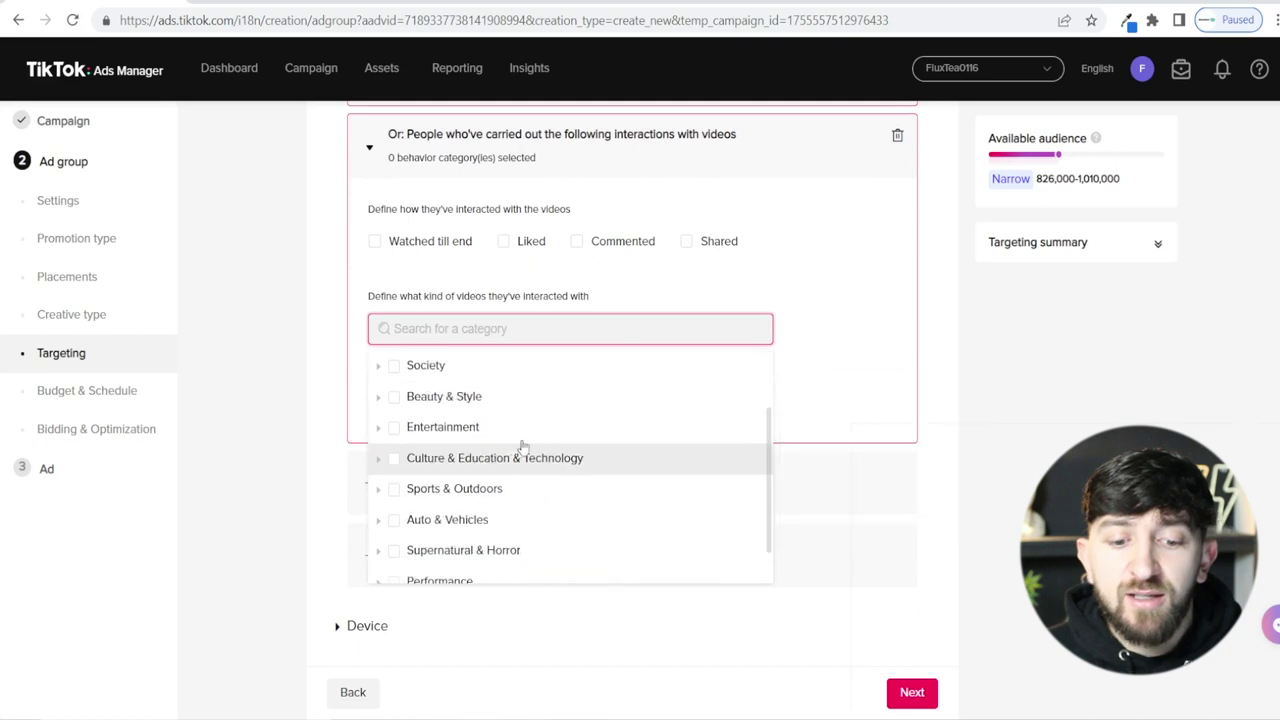
{"action": "scroll", "coordinate": [522, 447], "scroll_direction": "down", "scroll_amount": 1}
{"action": "mouse_move", "coordinate": [571, 443]}
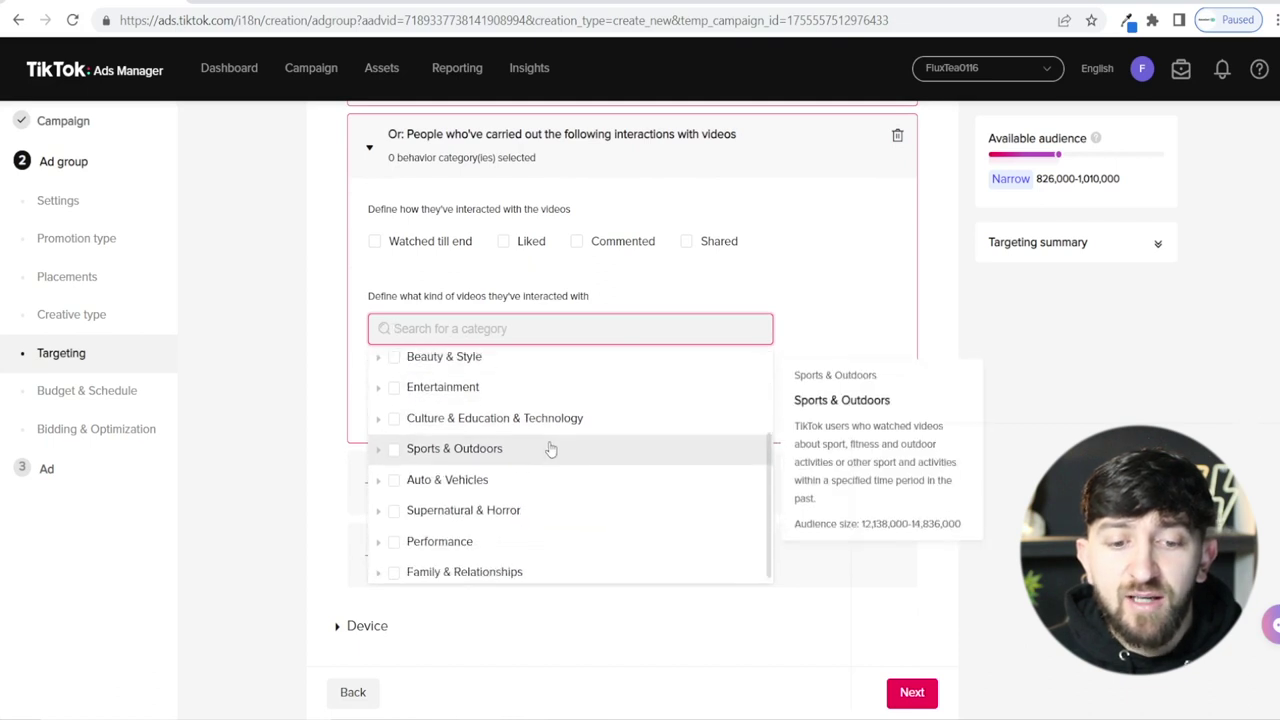
{"action": "scroll", "coordinate": [520, 449], "scroll_direction": "up", "scroll_amount": 1}
{"action": "scroll", "coordinate": [537, 466], "scroll_direction": "up", "scroll_amount": 1}
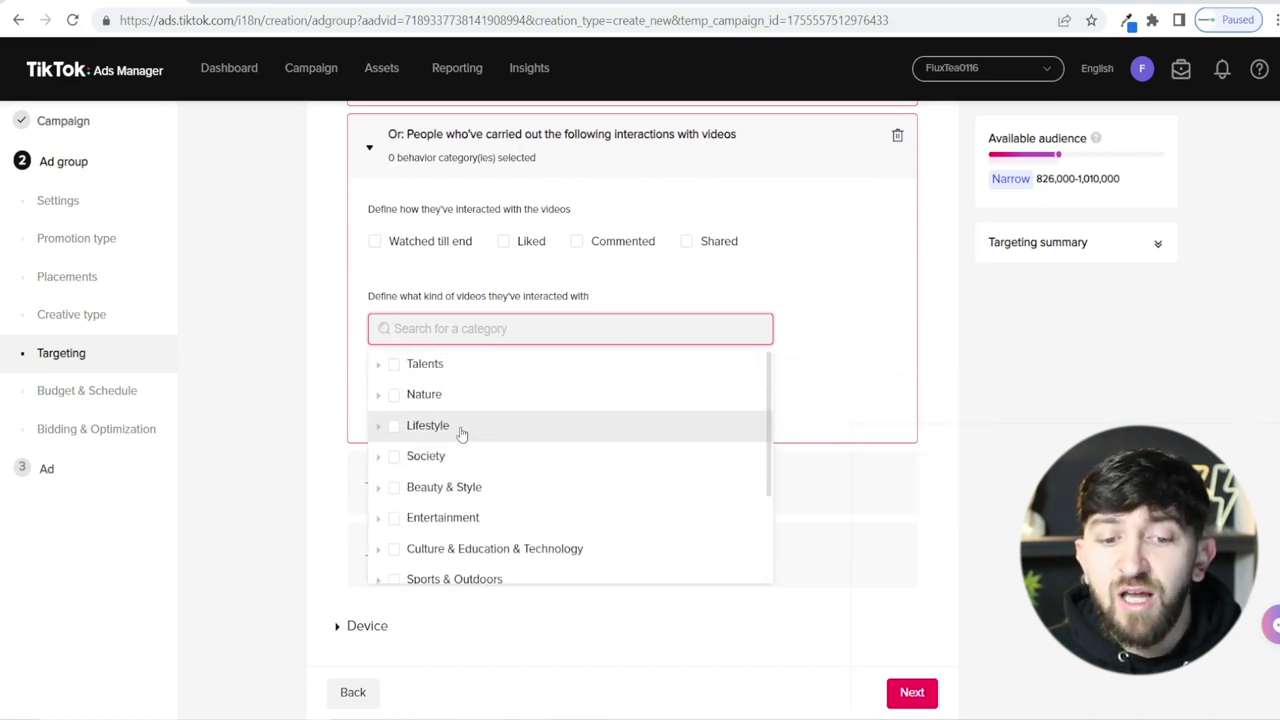
{"action": "scroll", "coordinate": [465, 437], "scroll_direction": "up", "scroll_amount": 1}
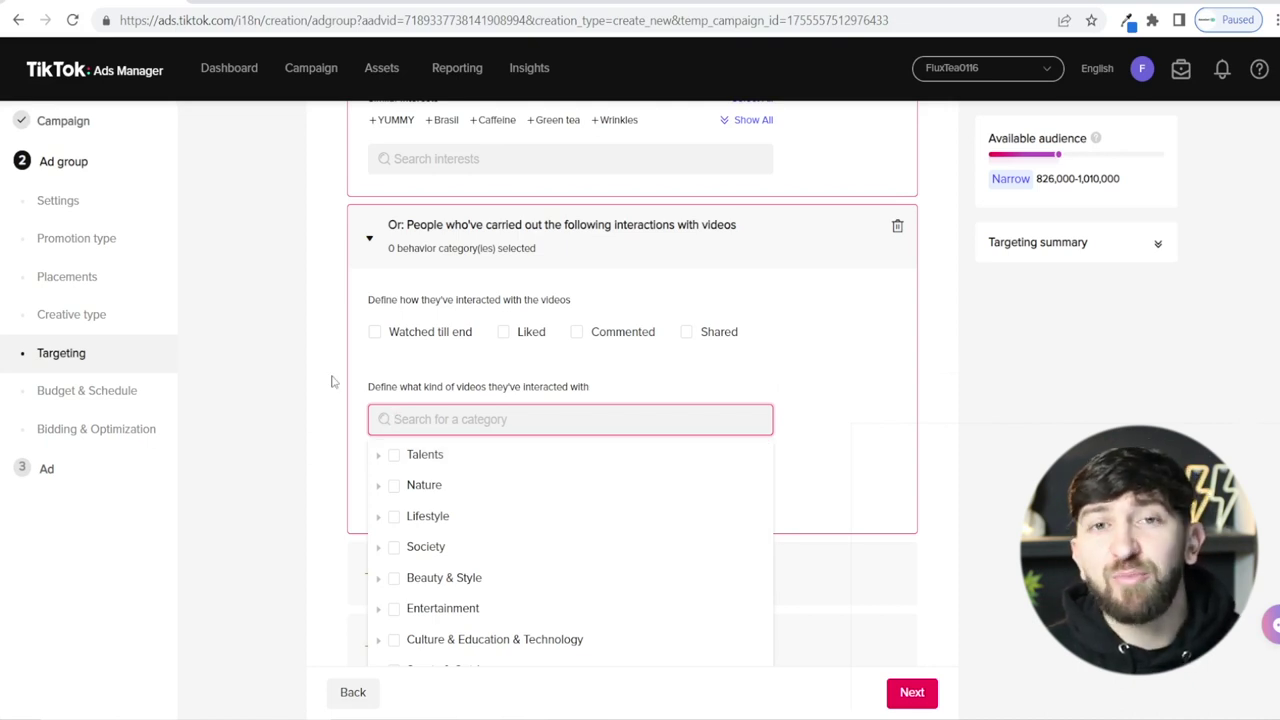
{"action": "left_click", "coordinate": [337, 436]}
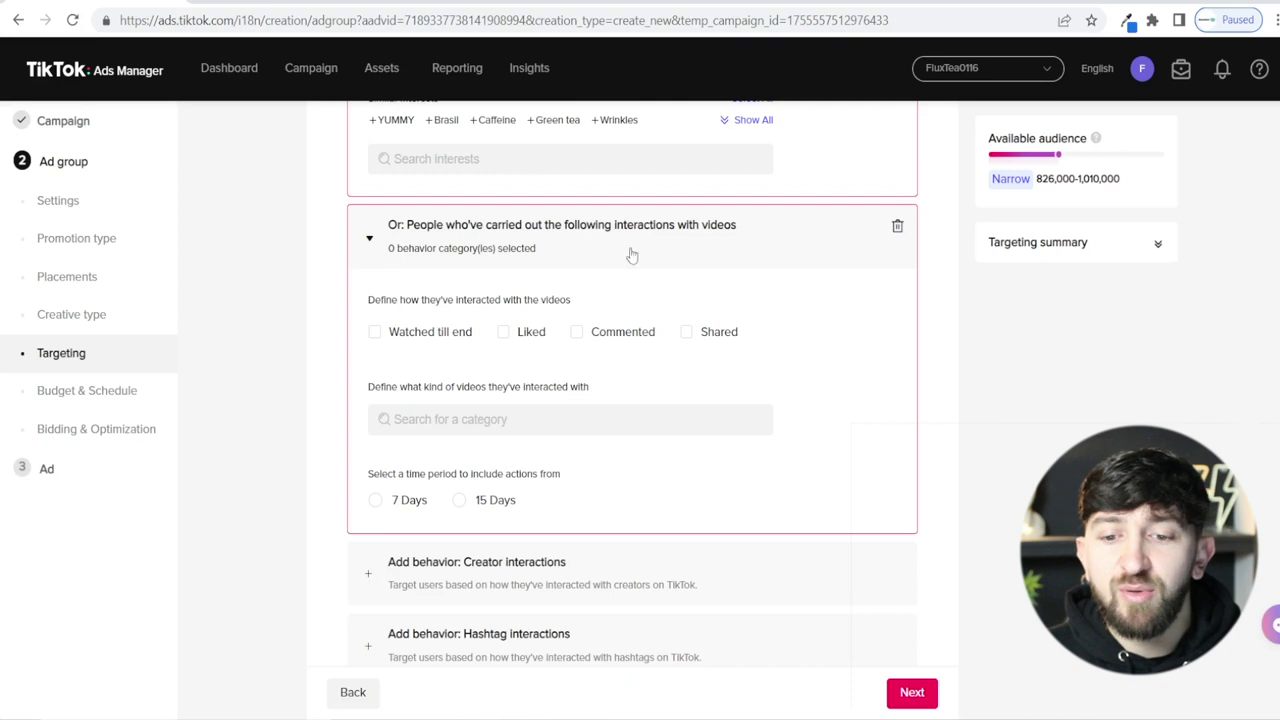
{"action": "left_click", "coordinate": [898, 227]}
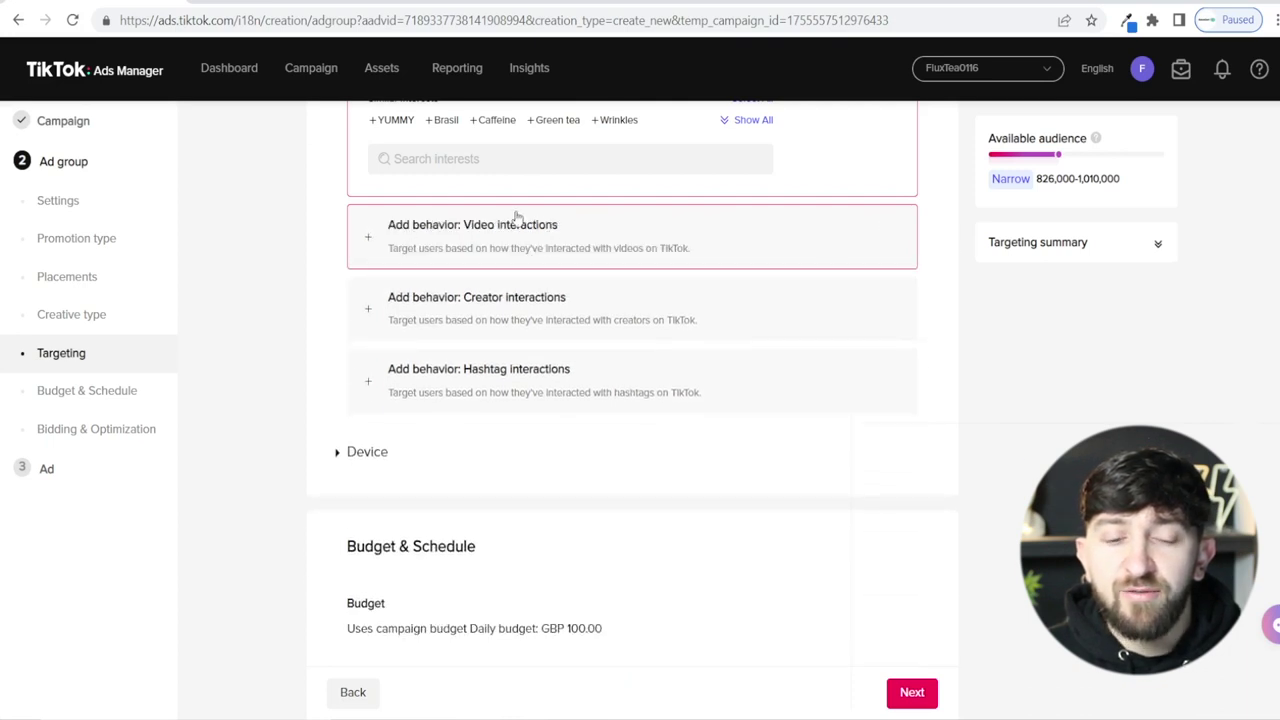
Step: Try targeting people who Followed Food & Beverage creators using the creator interactions behavior
{"action": "left_click", "coordinate": [510, 322]}
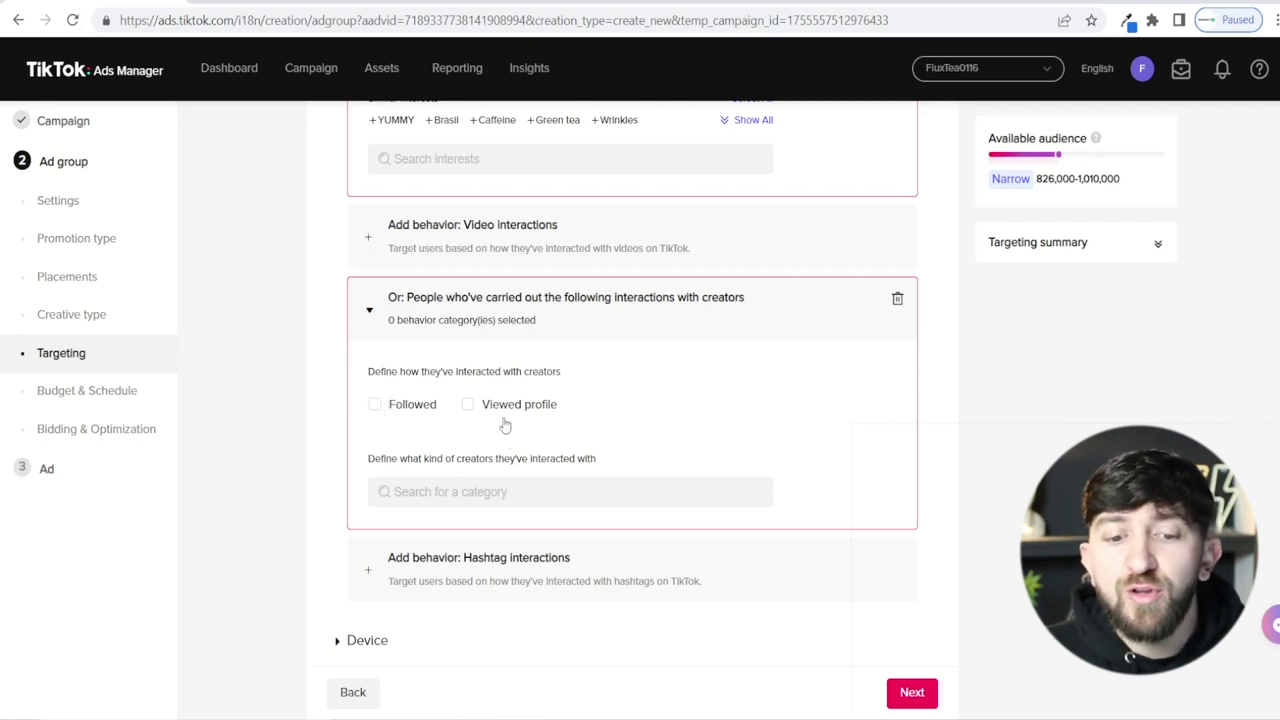
{"action": "left_click", "coordinate": [523, 496]}
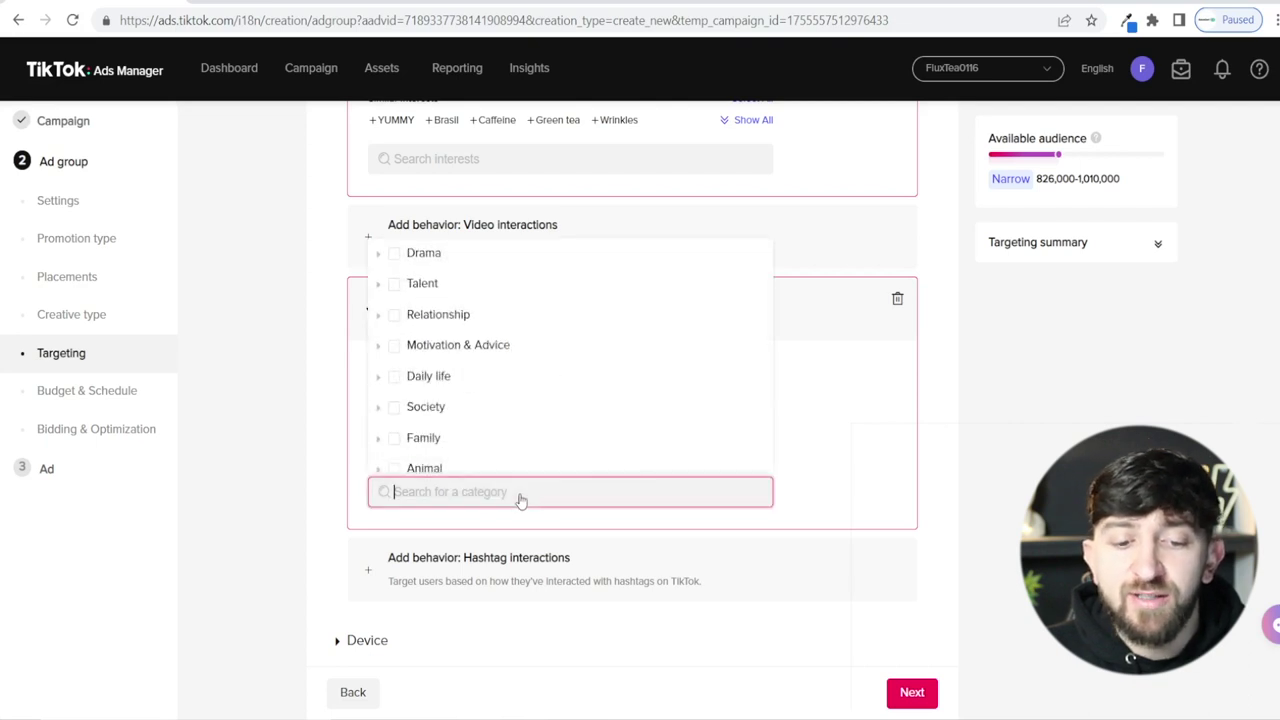
{"action": "scroll", "coordinate": [510, 378], "scroll_direction": "down", "scroll_amount": 3}
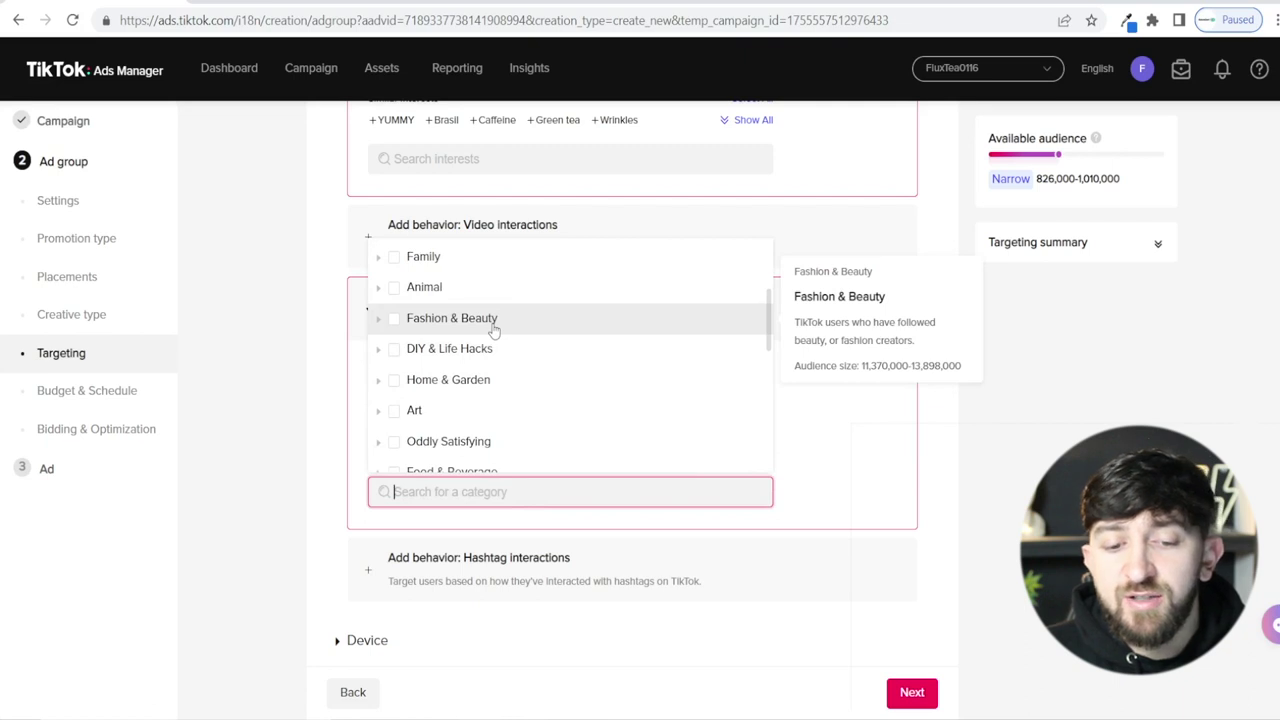
{"action": "left_click", "coordinate": [493, 322]}
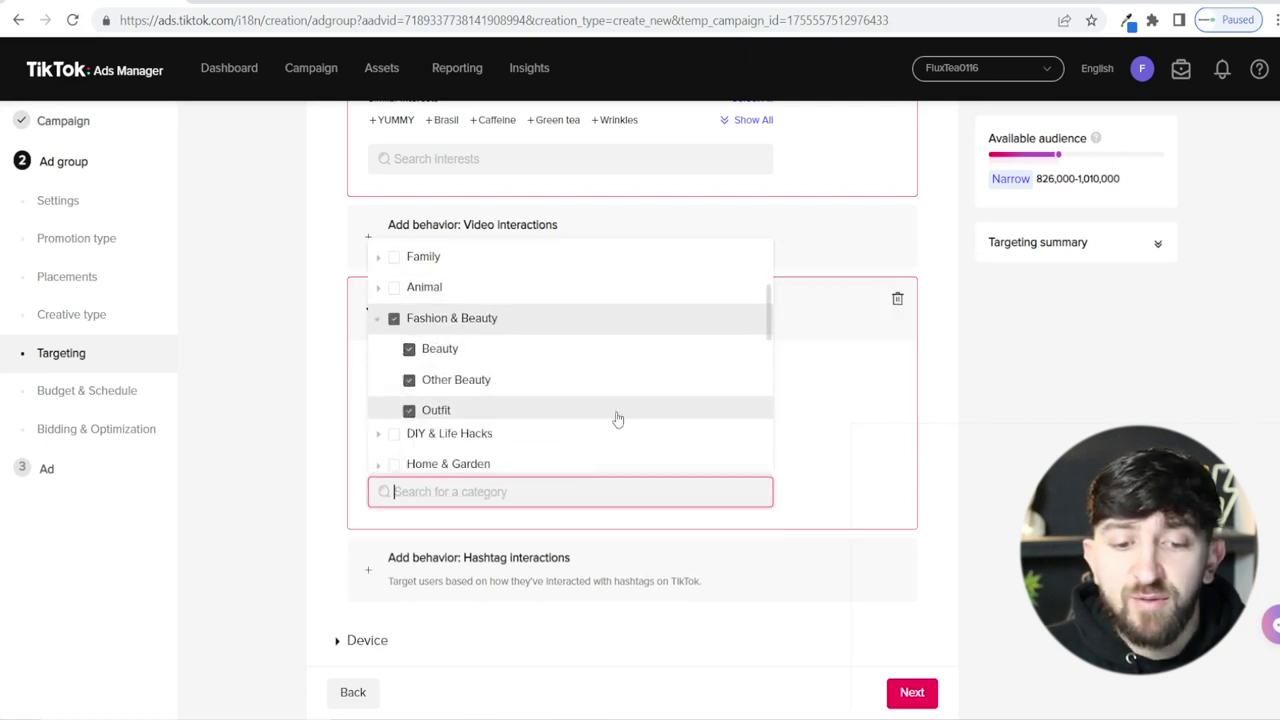
{"action": "scroll", "coordinate": [563, 386], "scroll_direction": "down", "scroll_amount": 1}
{"action": "mouse_move", "coordinate": [495, 386]}
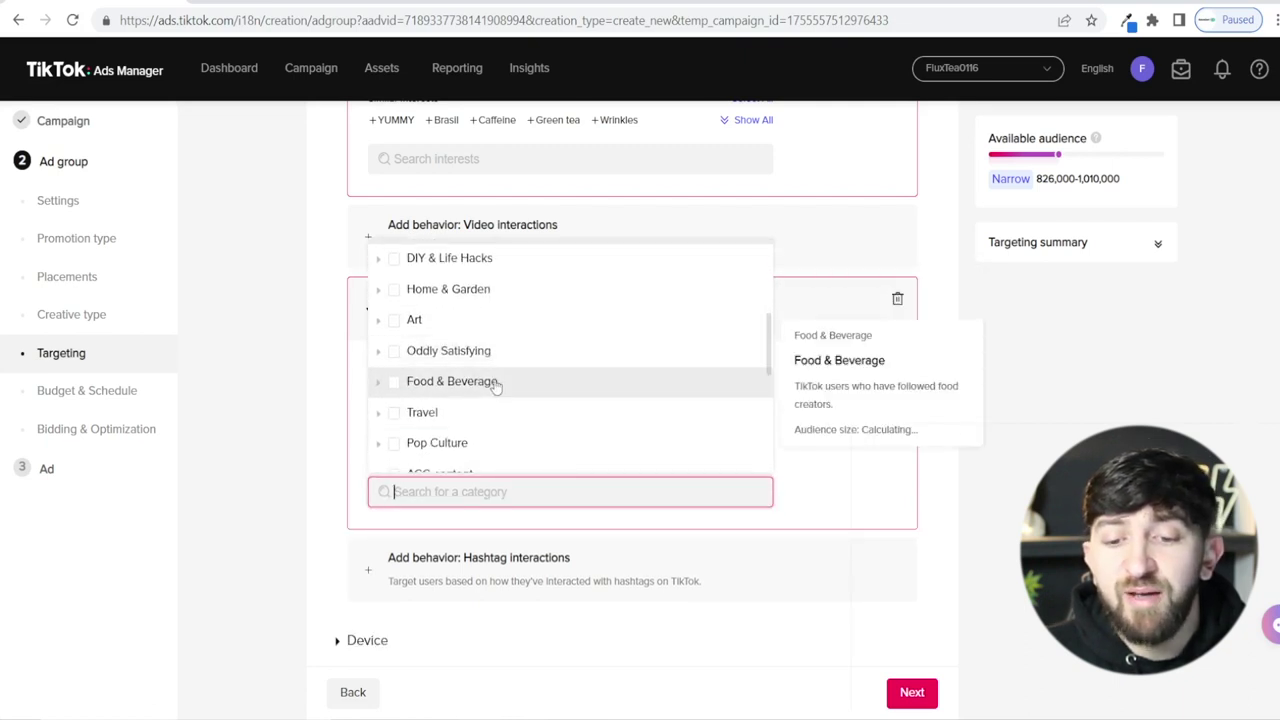
{"action": "left_click", "coordinate": [505, 385]}
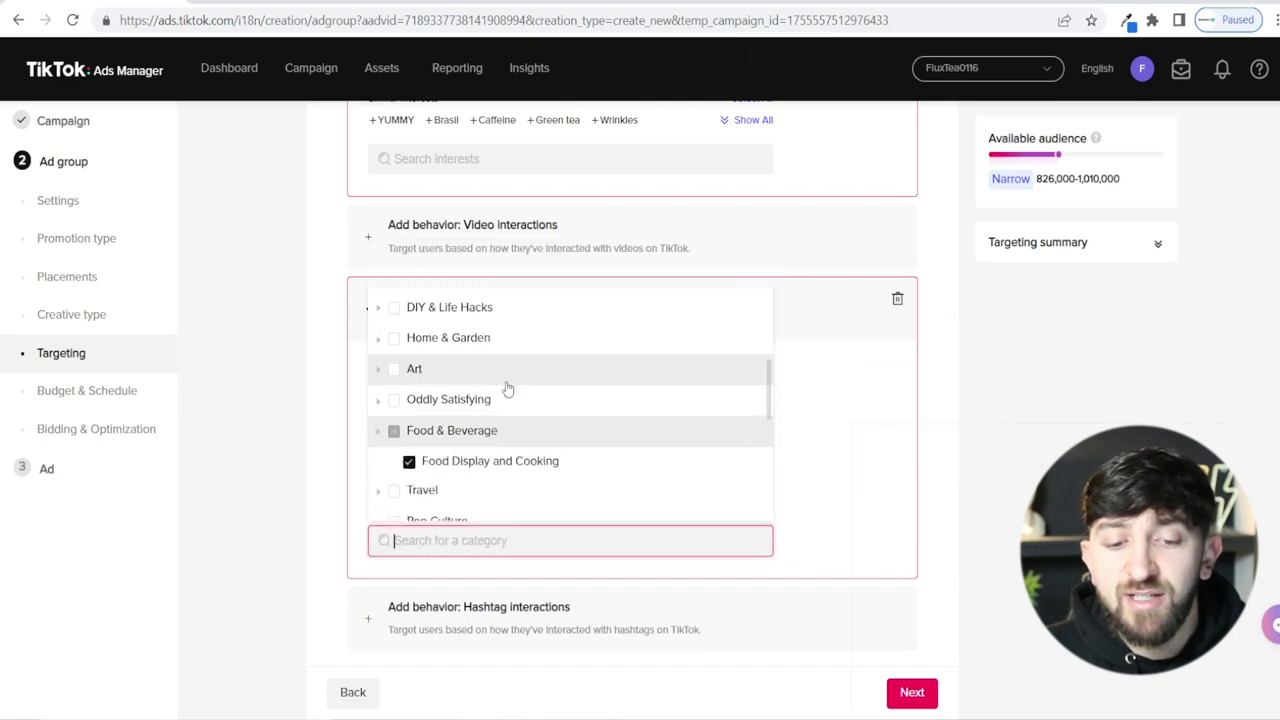
{"action": "left_click", "coordinate": [309, 449]}
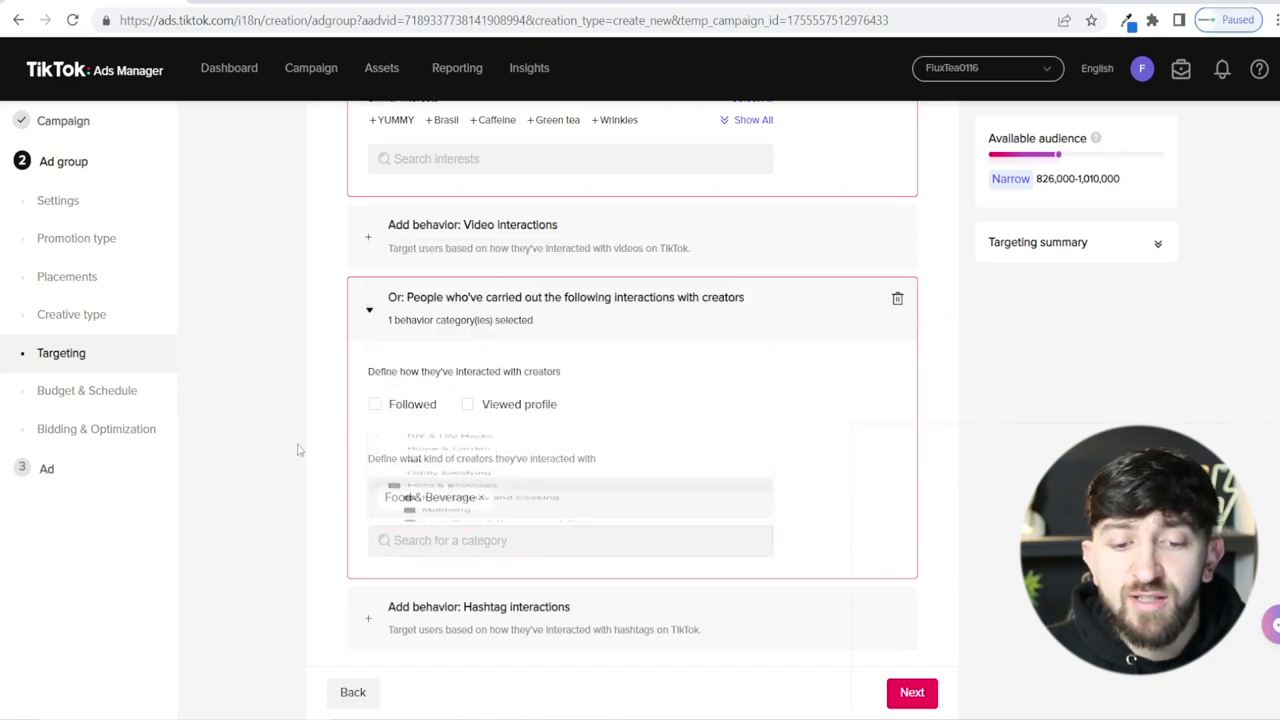
{"action": "left_click", "coordinate": [386, 410]}
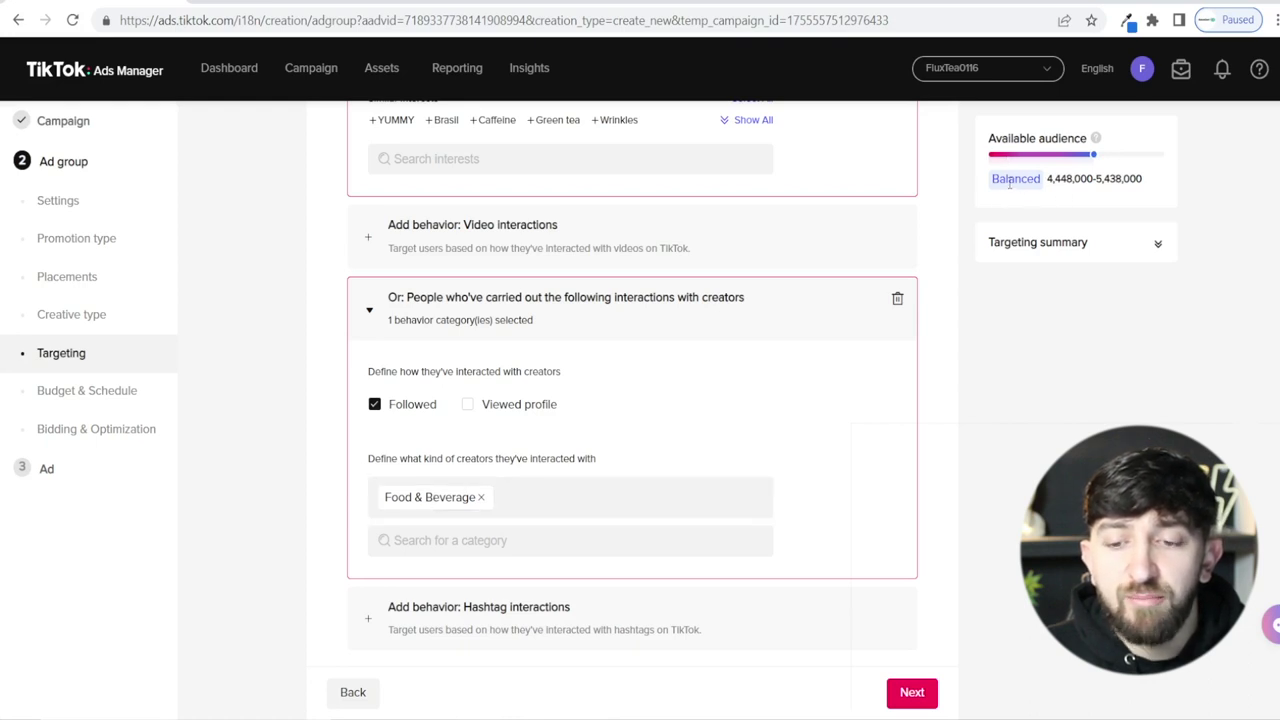
{"action": "left_click", "coordinate": [481, 498]}
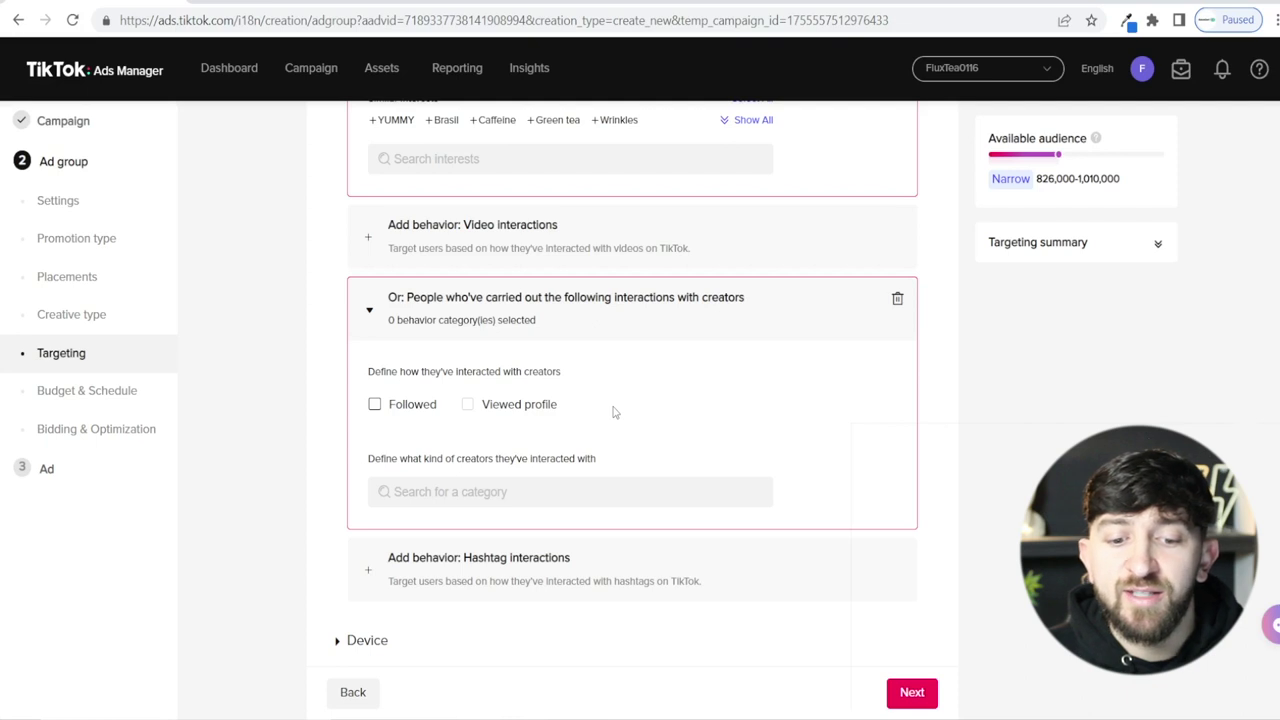
Step: Search the hashtag interactions behavior for "tea" and try targeting people who watched videos with #teacup
{"action": "left_click", "coordinate": [626, 558]}
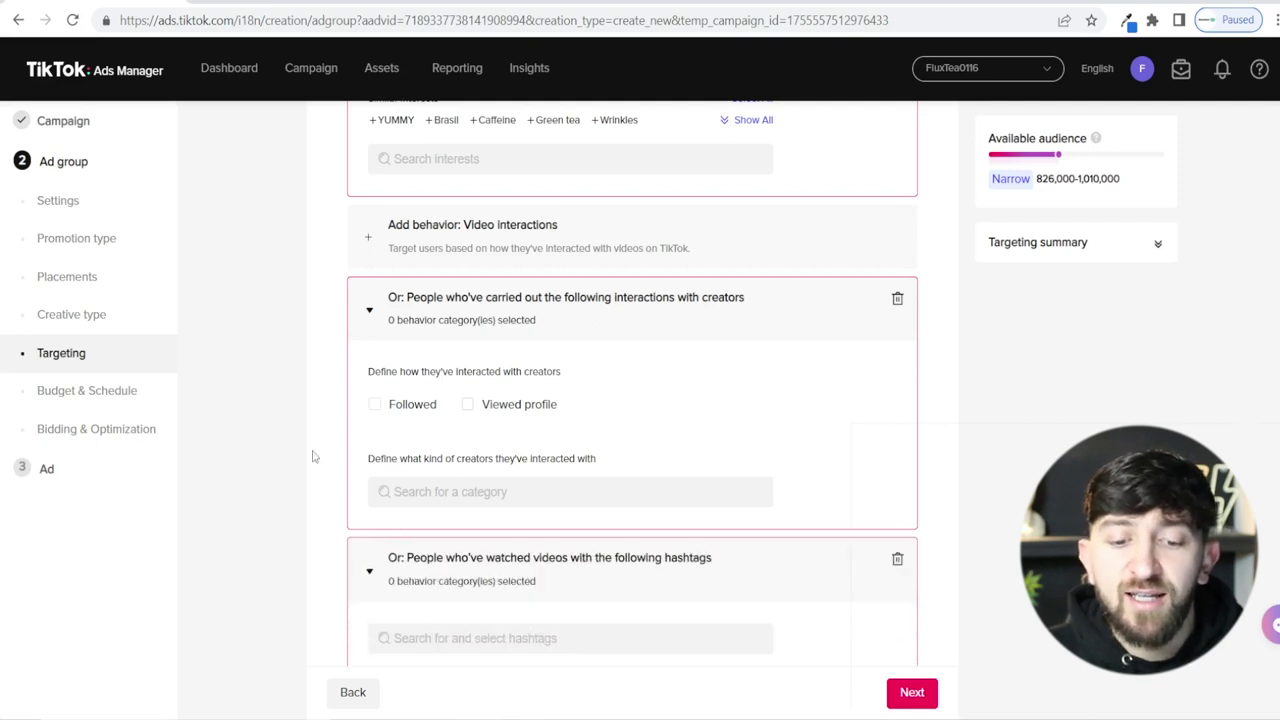
{"action": "scroll", "coordinate": [309, 484], "scroll_direction": "down", "scroll_amount": 3}
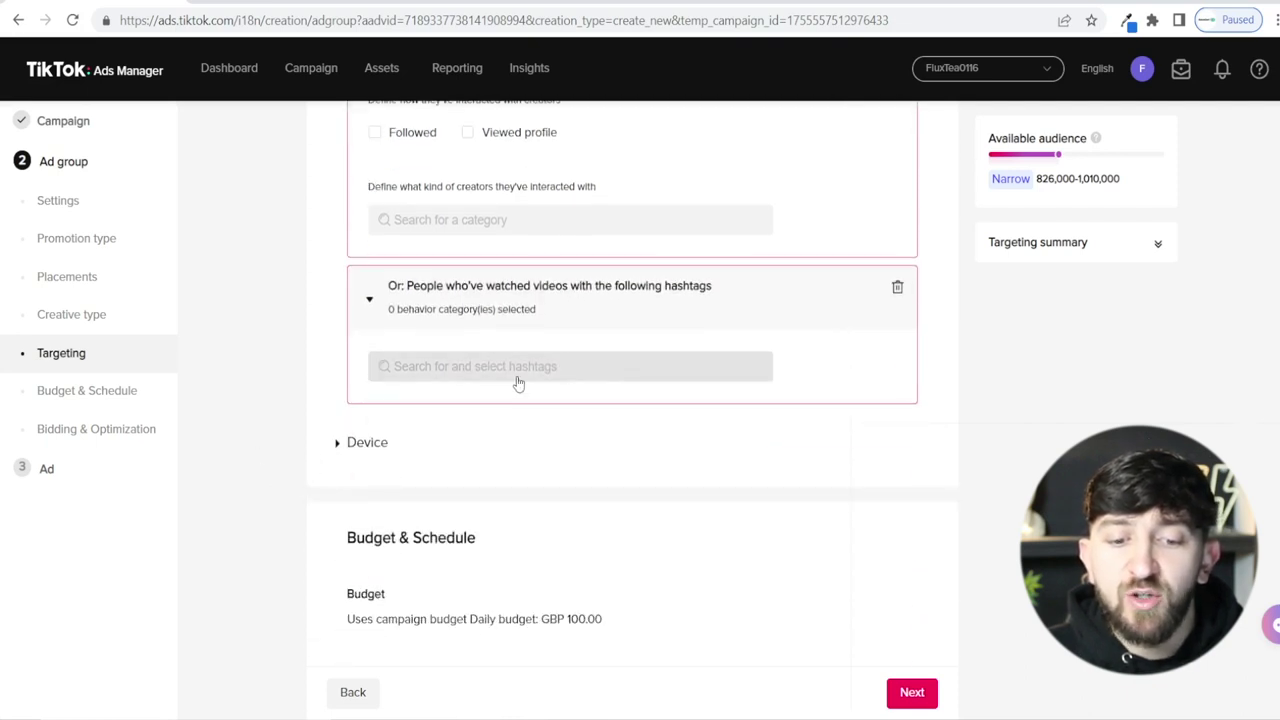
{"action": "left_click", "coordinate": [517, 378]}
{"action": "type", "text": "tea"}
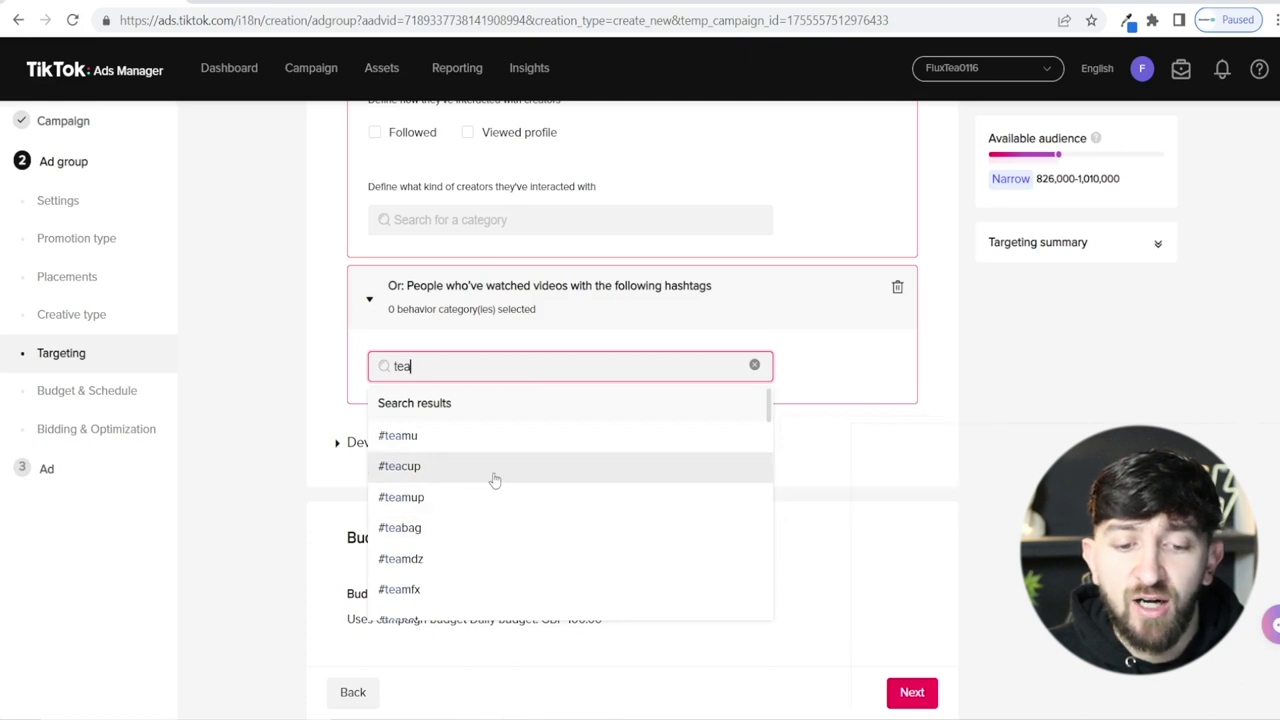
{"action": "scroll", "coordinate": [486, 489], "scroll_direction": "down", "scroll_amount": 2}
{"action": "scroll", "coordinate": [494, 454], "scroll_direction": "down", "scroll_amount": 1}
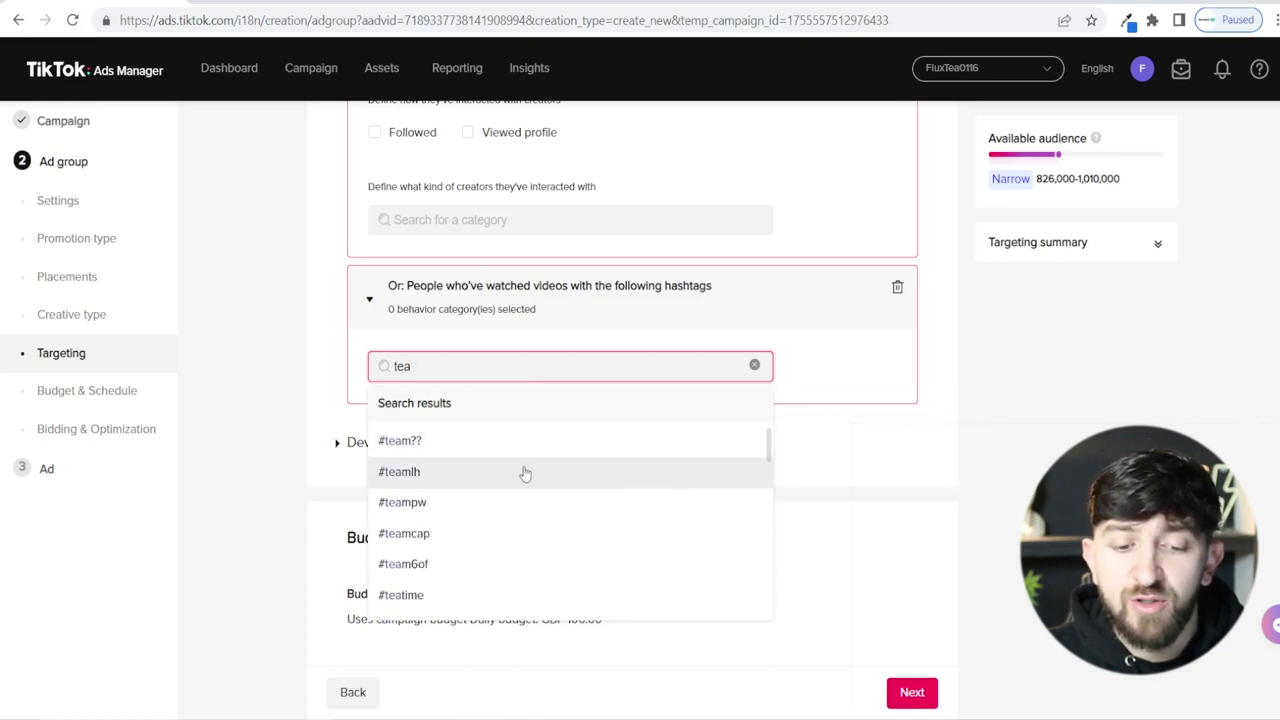
{"action": "scroll", "coordinate": [523, 471], "scroll_direction": "up", "scroll_amount": 2}
{"action": "scroll", "coordinate": [466, 451], "scroll_direction": "up", "scroll_amount": 2}
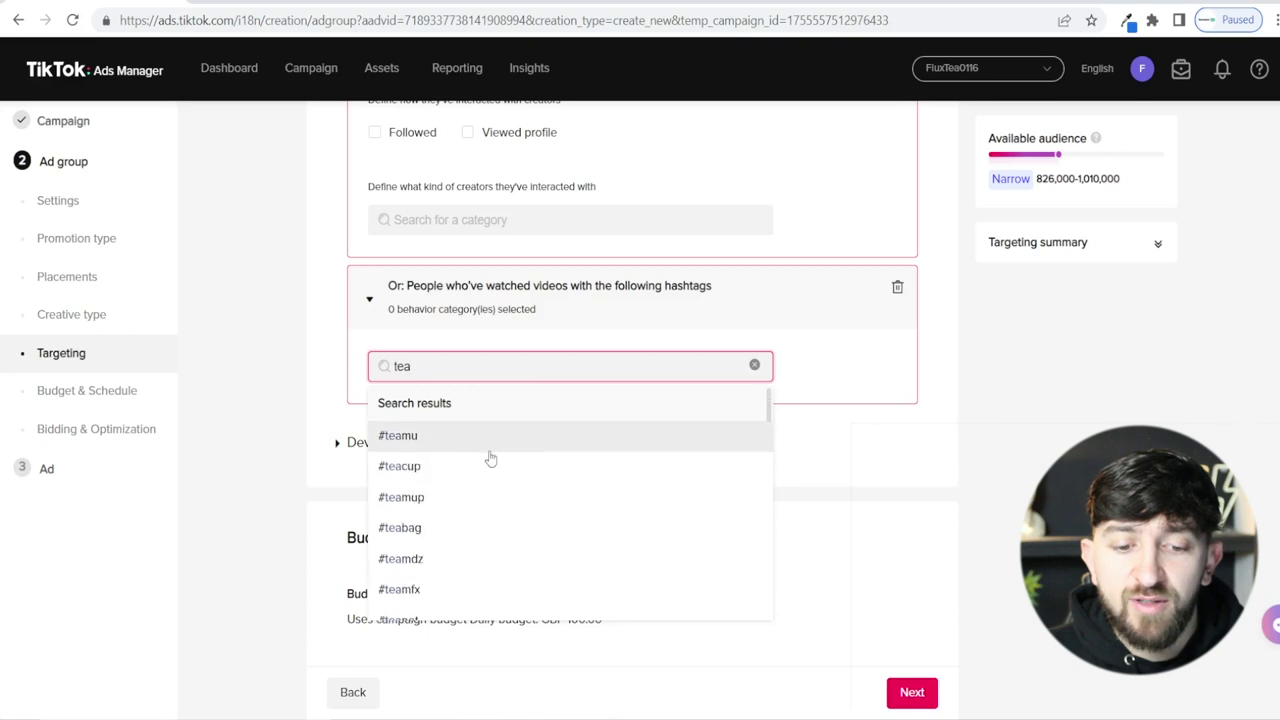
{"action": "left_click", "coordinate": [469, 470]}
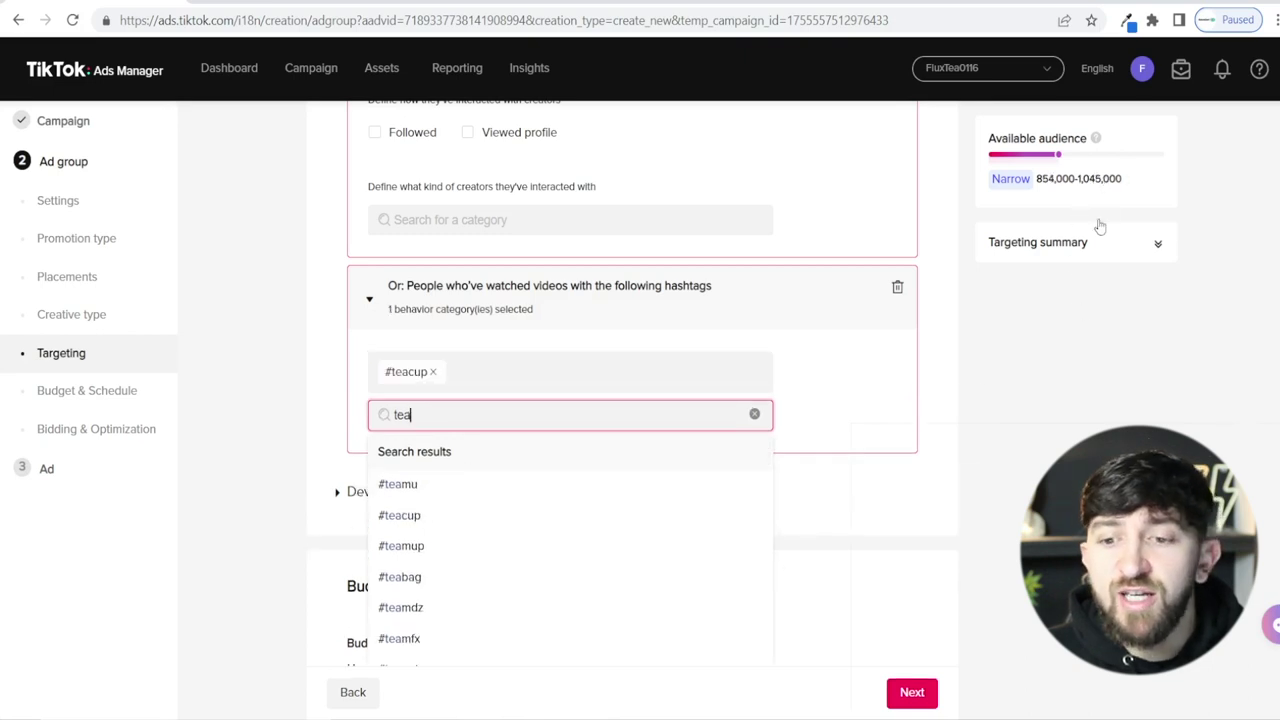
{"action": "left_click", "coordinate": [433, 372]}
{"action": "left_click", "coordinate": [847, 302]}
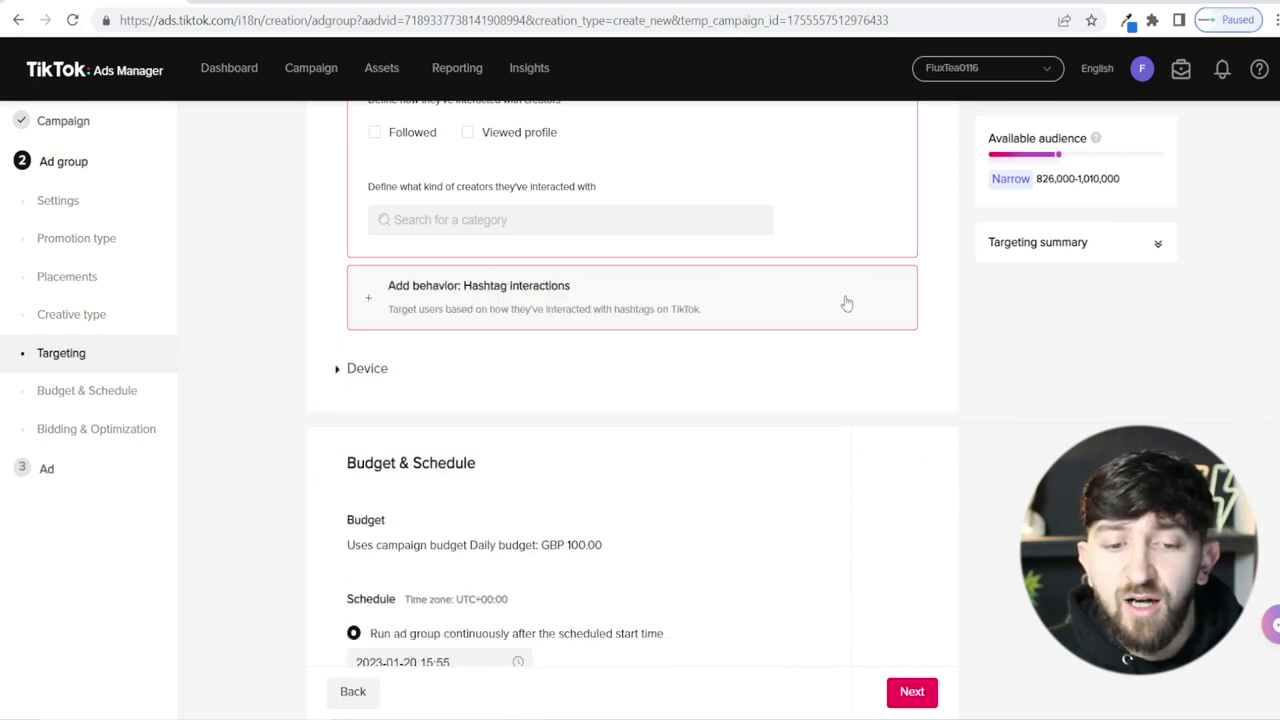
Step: Remove the creator interactions behavior from the ad group's targeting
{"action": "scroll", "coordinate": [820, 297], "scroll_direction": "up", "scroll_amount": 2}
{"action": "left_click", "coordinate": [629, 229]}
{"action": "left_click", "coordinate": [624, 259]}
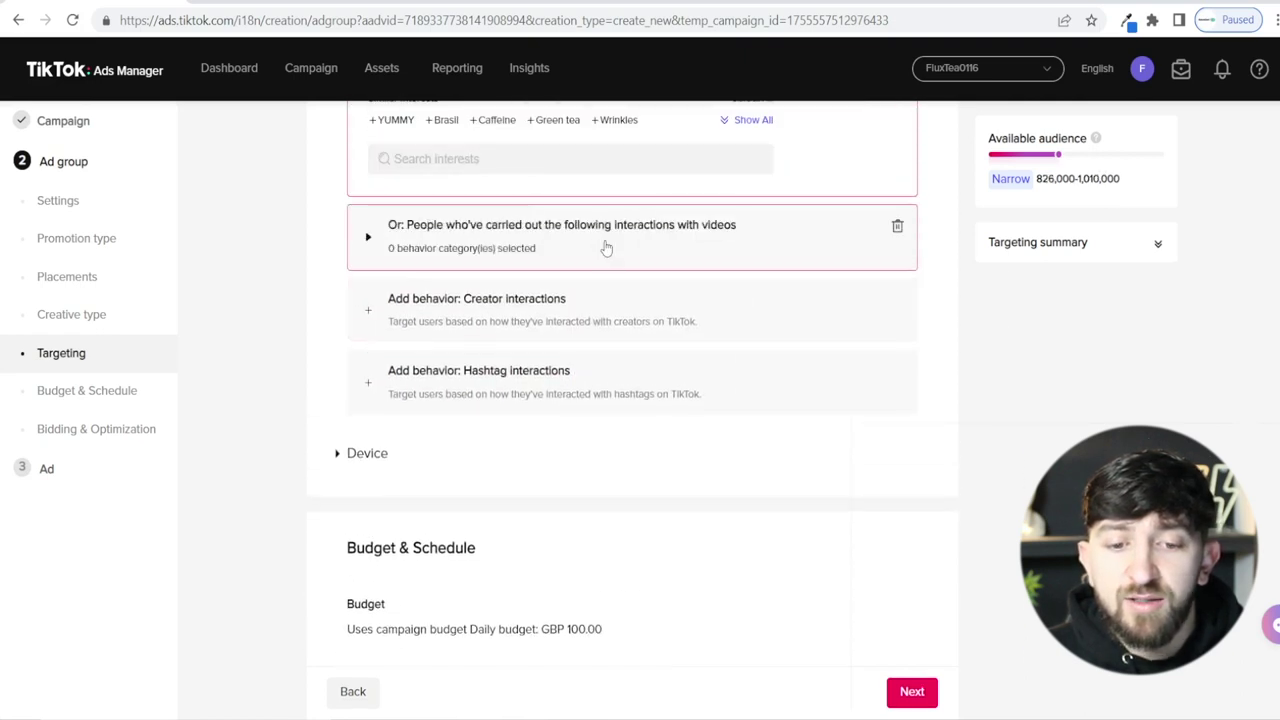
Step: Remove the empty video interactions behavior and review the ad group's demographic and Tea interest targeting
{"action": "left_click", "coordinate": [700, 249]}
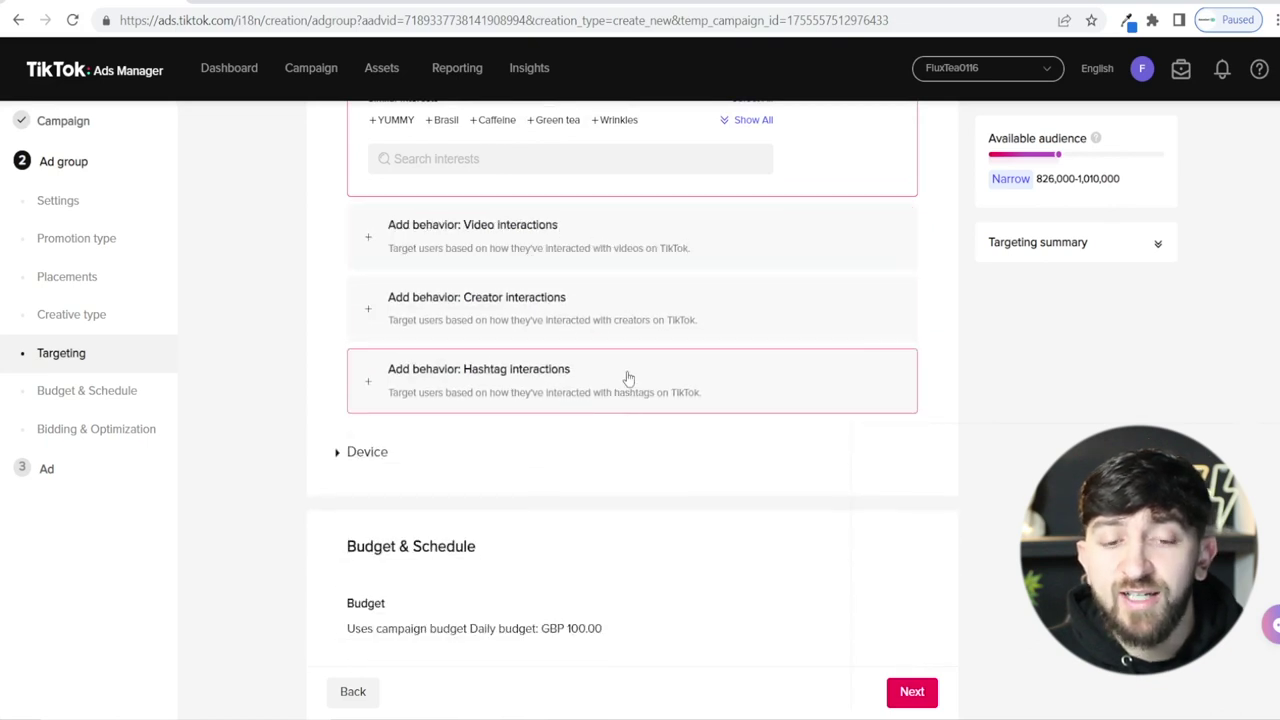
{"action": "scroll", "coordinate": [626, 374], "scroll_direction": "up", "scroll_amount": 3}
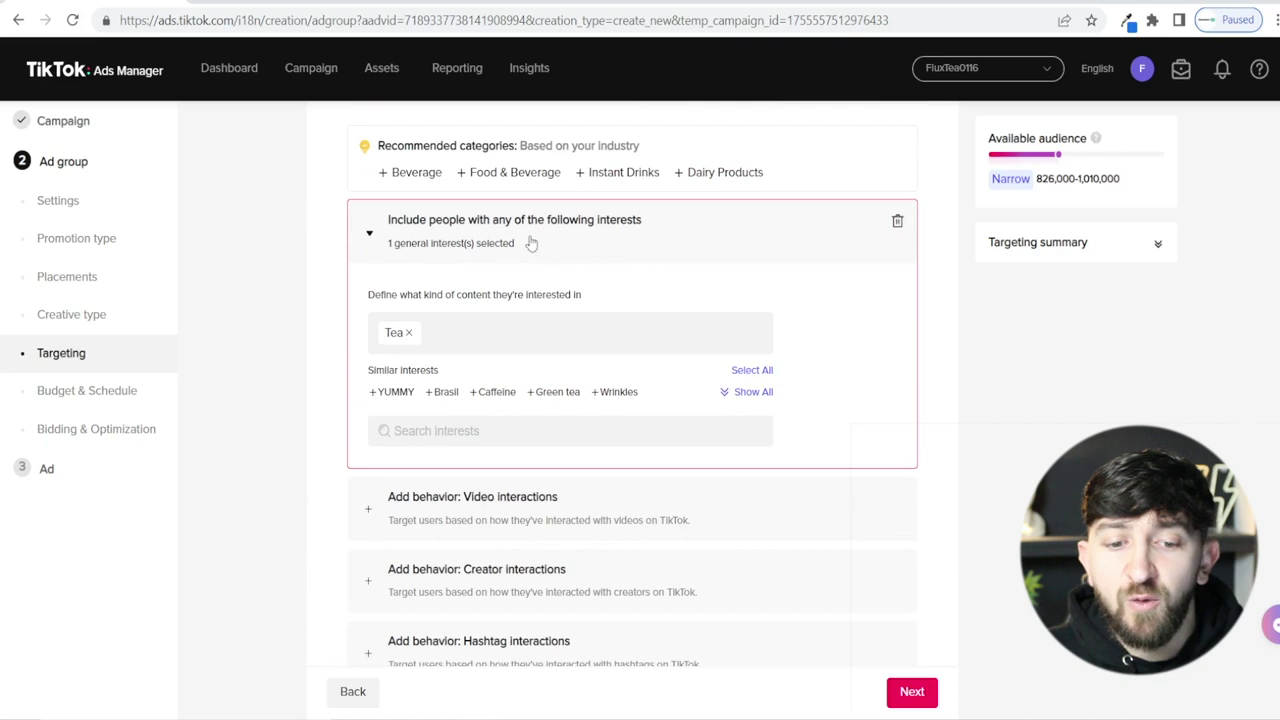
{"action": "scroll", "coordinate": [588, 338], "scroll_direction": "up", "scroll_amount": 4}
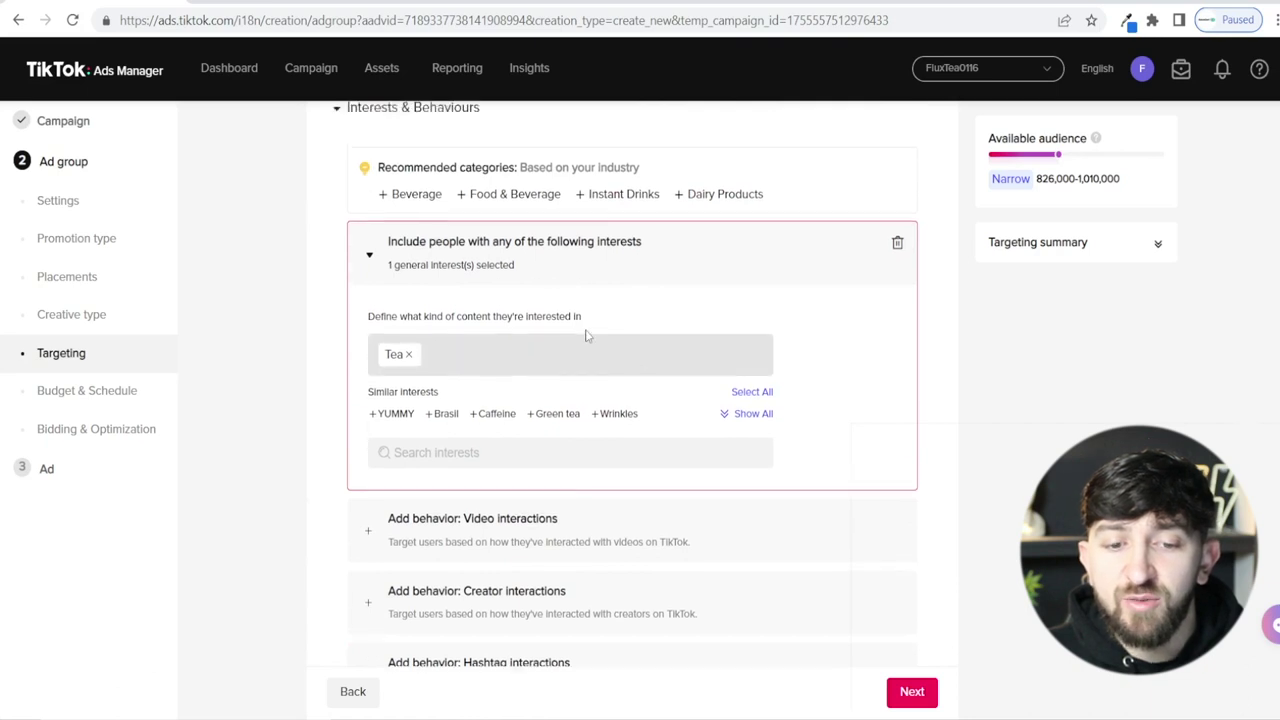
{"action": "scroll", "coordinate": [563, 269], "scroll_direction": "up", "scroll_amount": 5}
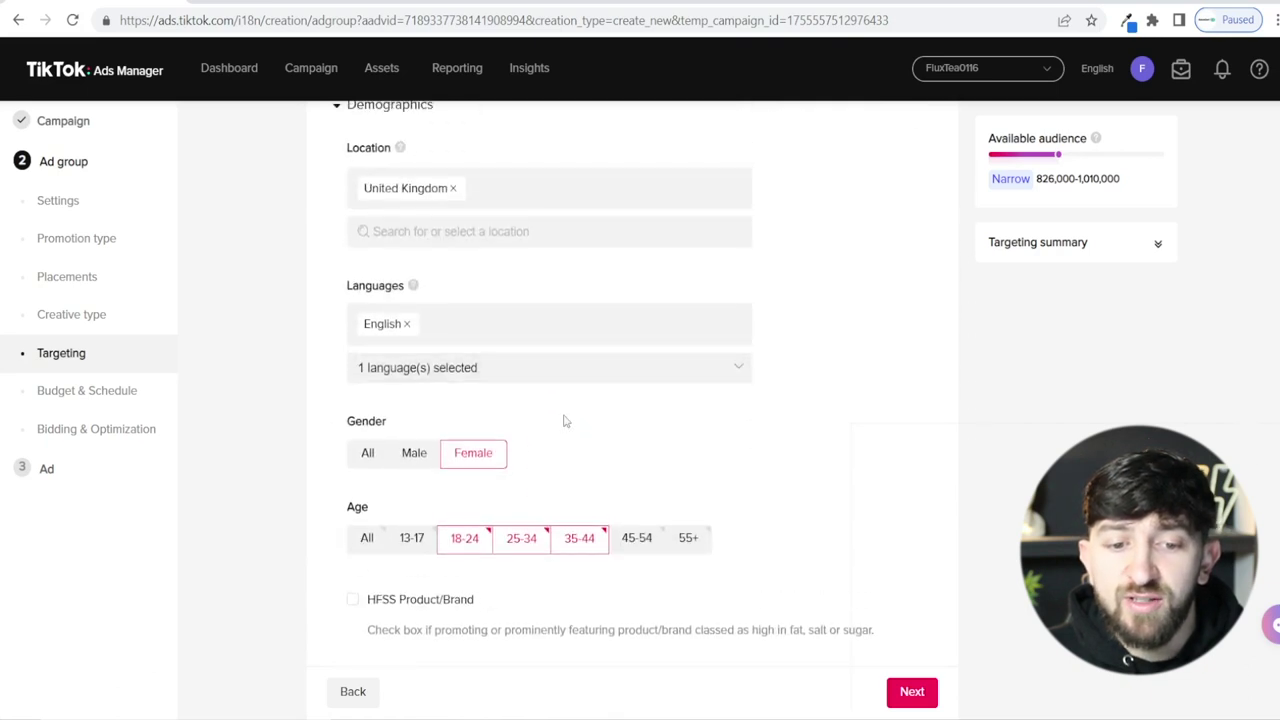
{"action": "scroll", "coordinate": [527, 354], "scroll_direction": "down", "scroll_amount": 1}
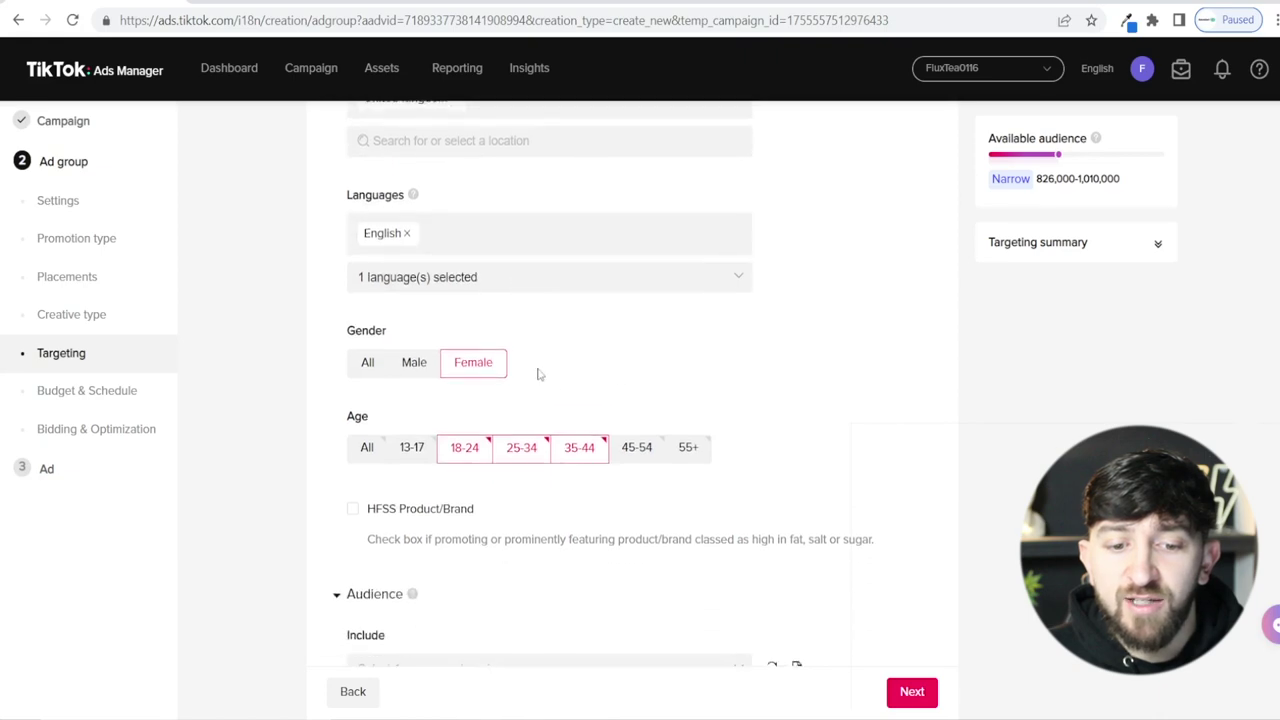
{"action": "scroll", "coordinate": [760, 291], "scroll_direction": "down", "scroll_amount": 12}
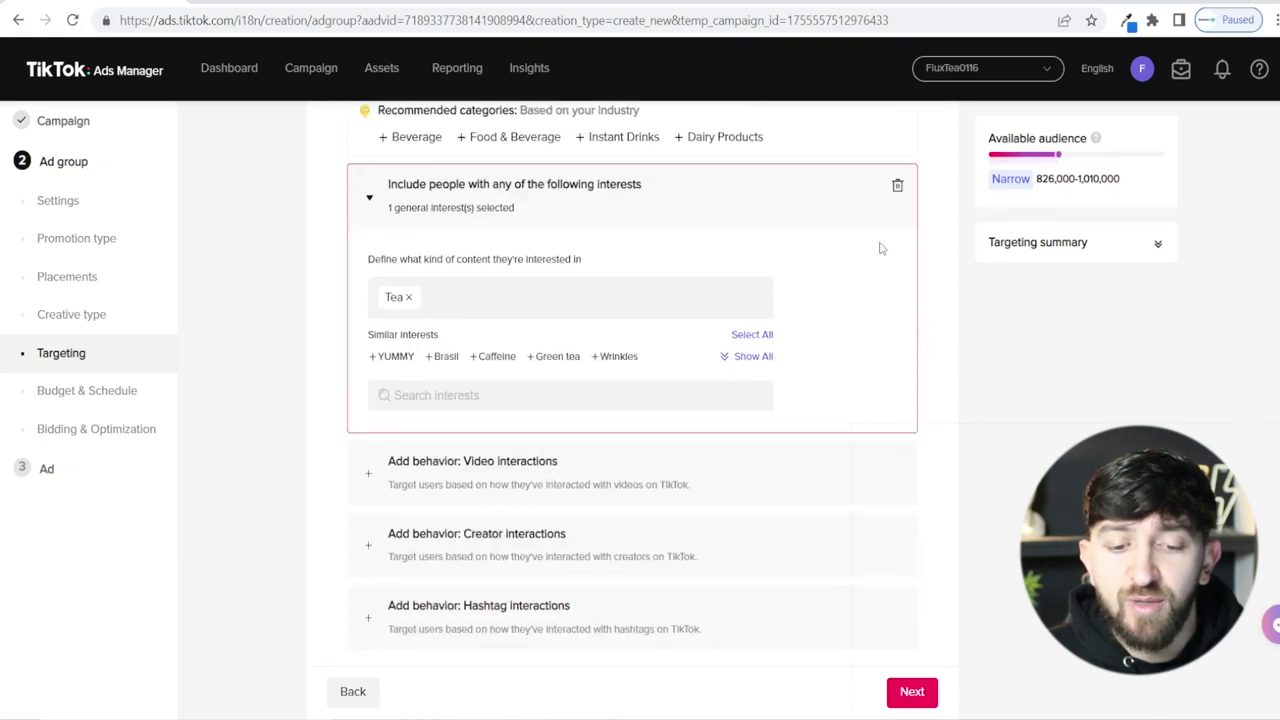
Step: Try the specific-time dayparting option for the ad group's schedule and switch it back to All day
{"action": "scroll", "coordinate": [851, 257], "scroll_direction": "down", "scroll_amount": 1}
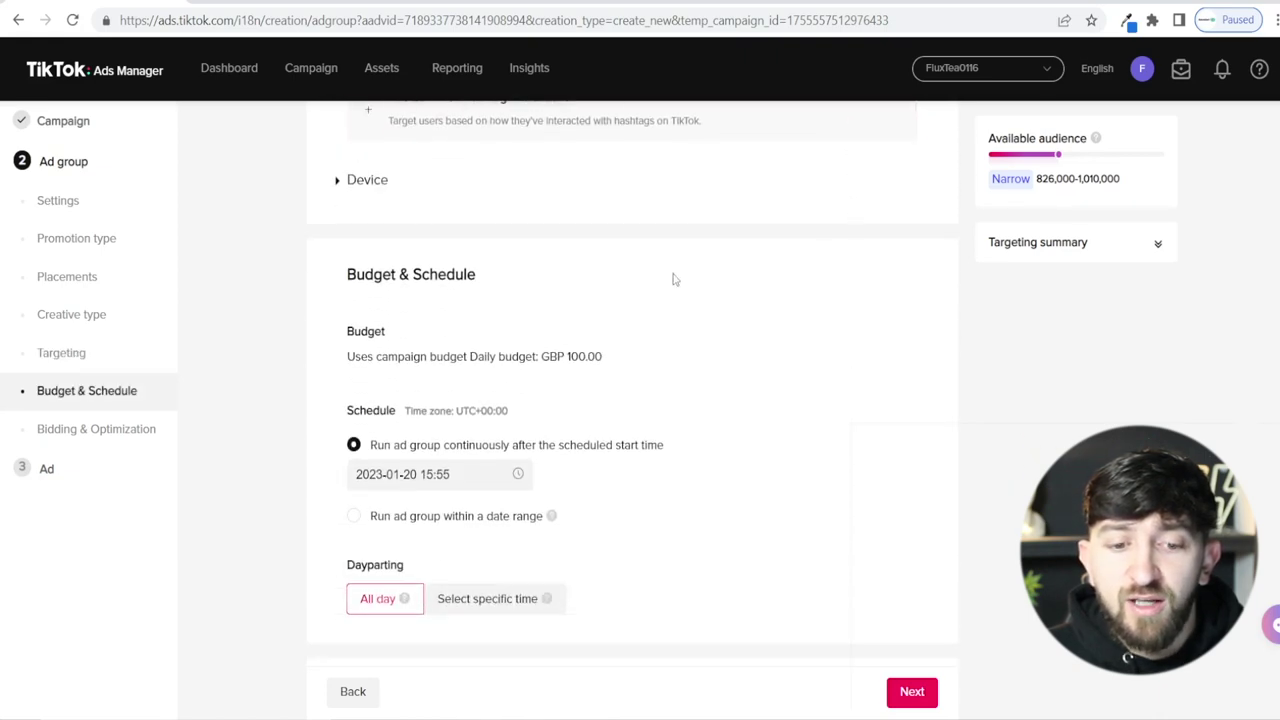
{"action": "scroll", "coordinate": [674, 277], "scroll_direction": "down", "scroll_amount": 1}
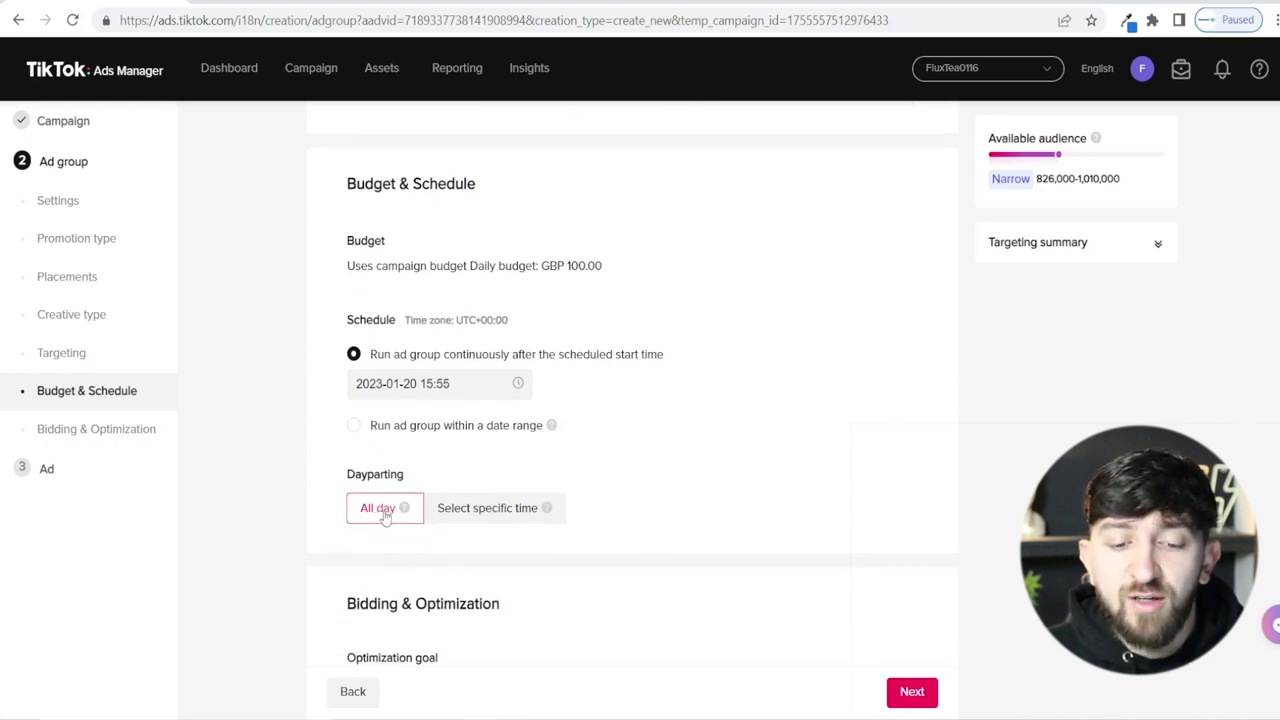
{"action": "left_click", "coordinate": [490, 510]}
{"action": "scroll", "coordinate": [668, 440], "scroll_direction": "down", "scroll_amount": 2}
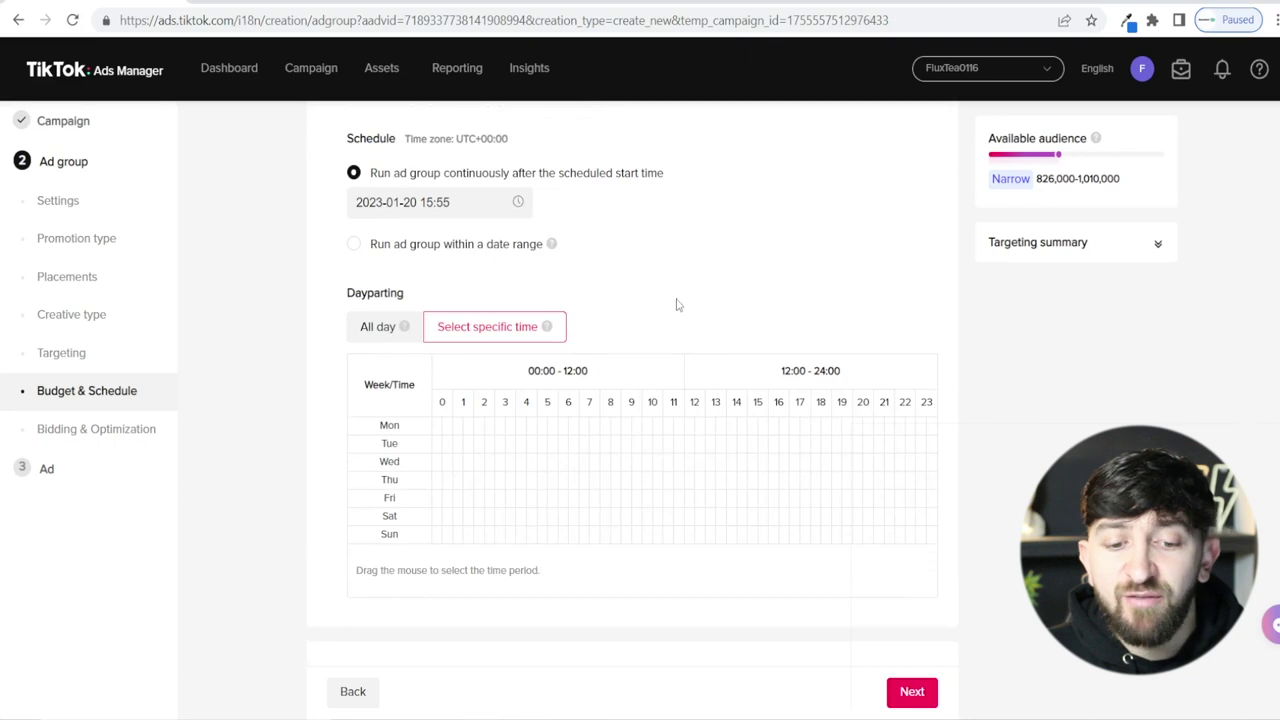
{"action": "left_click", "coordinate": [378, 327]}
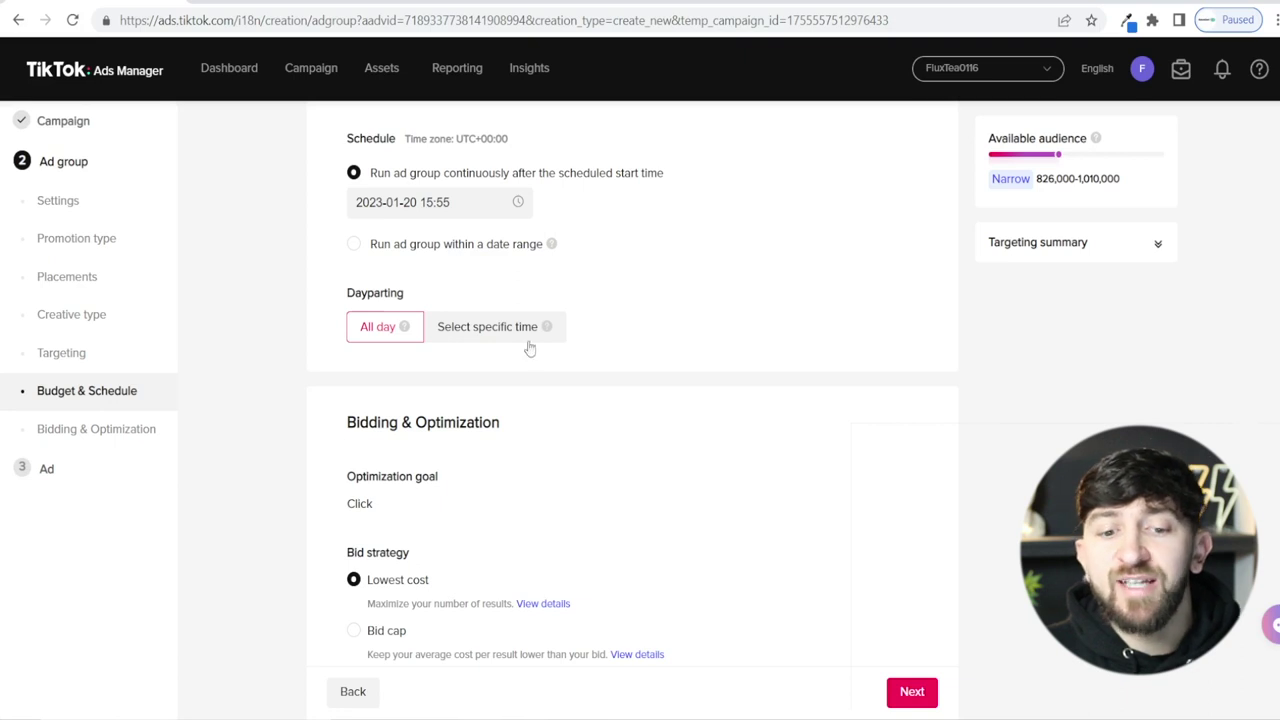
{"action": "left_click", "coordinate": [495, 330]}
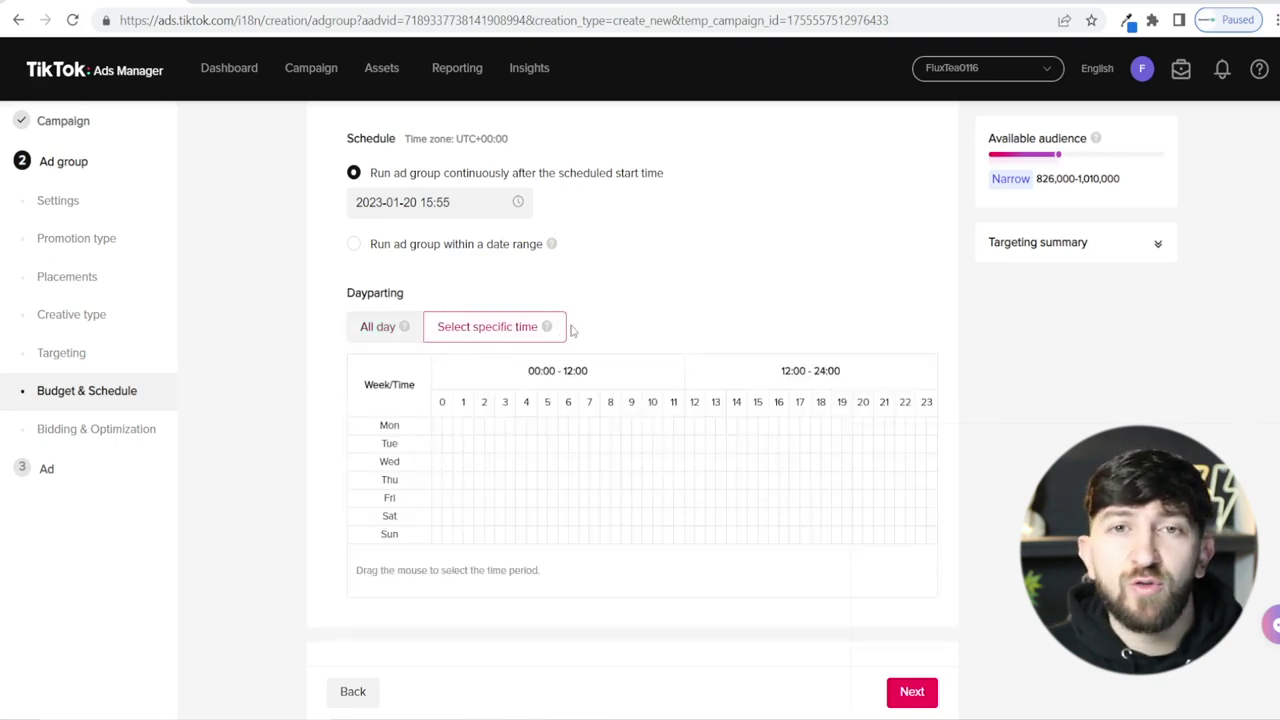
{"action": "left_click", "coordinate": [386, 329]}
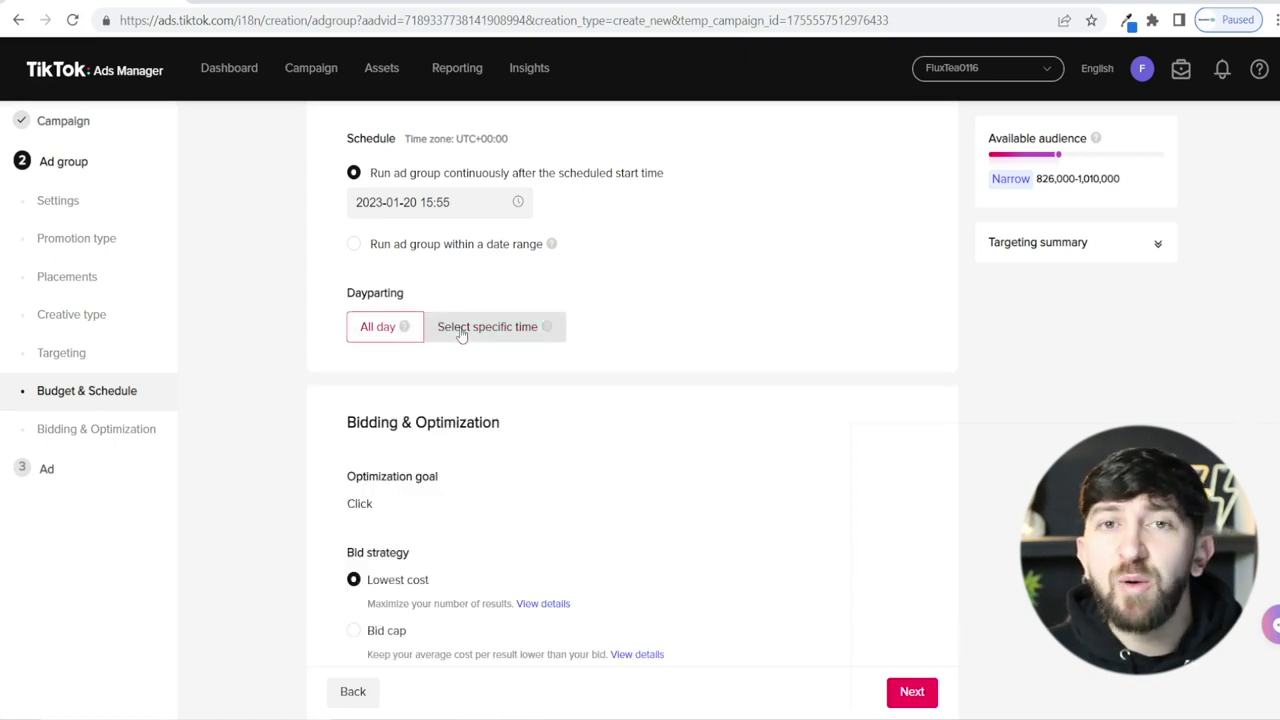
{"action": "left_click", "coordinate": [461, 330]}
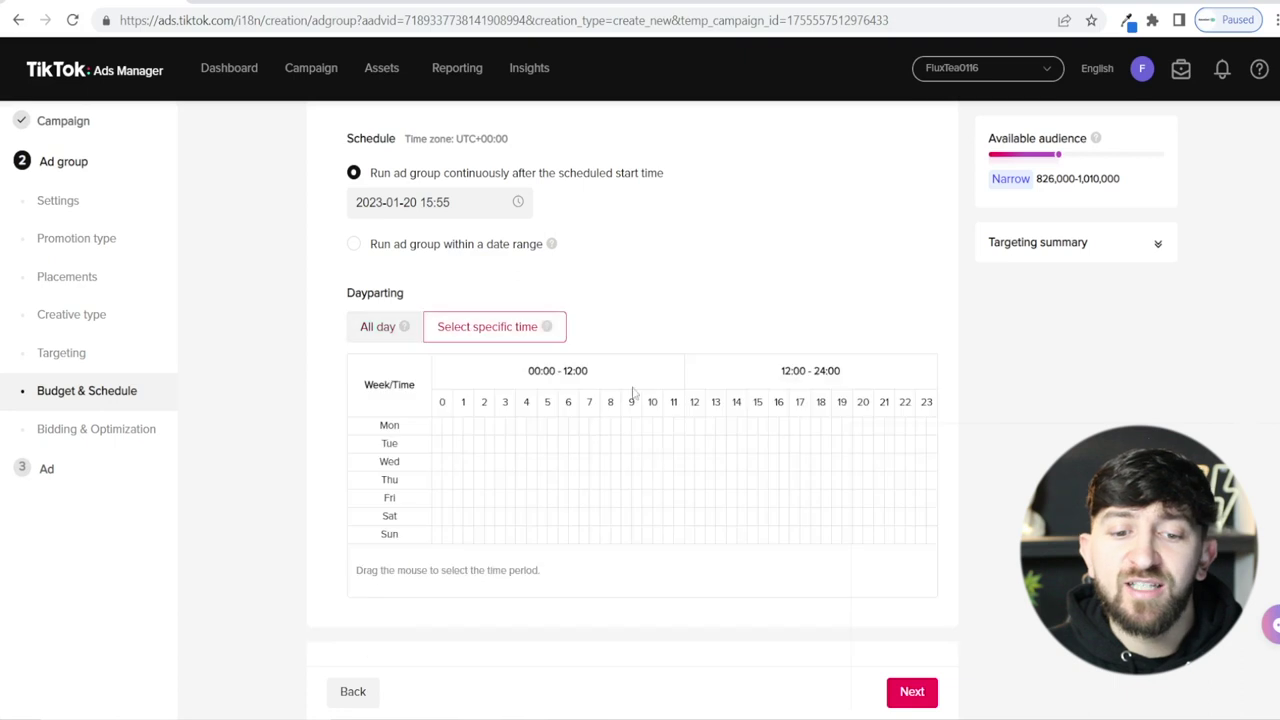
{"action": "left_click", "coordinate": [391, 314]}
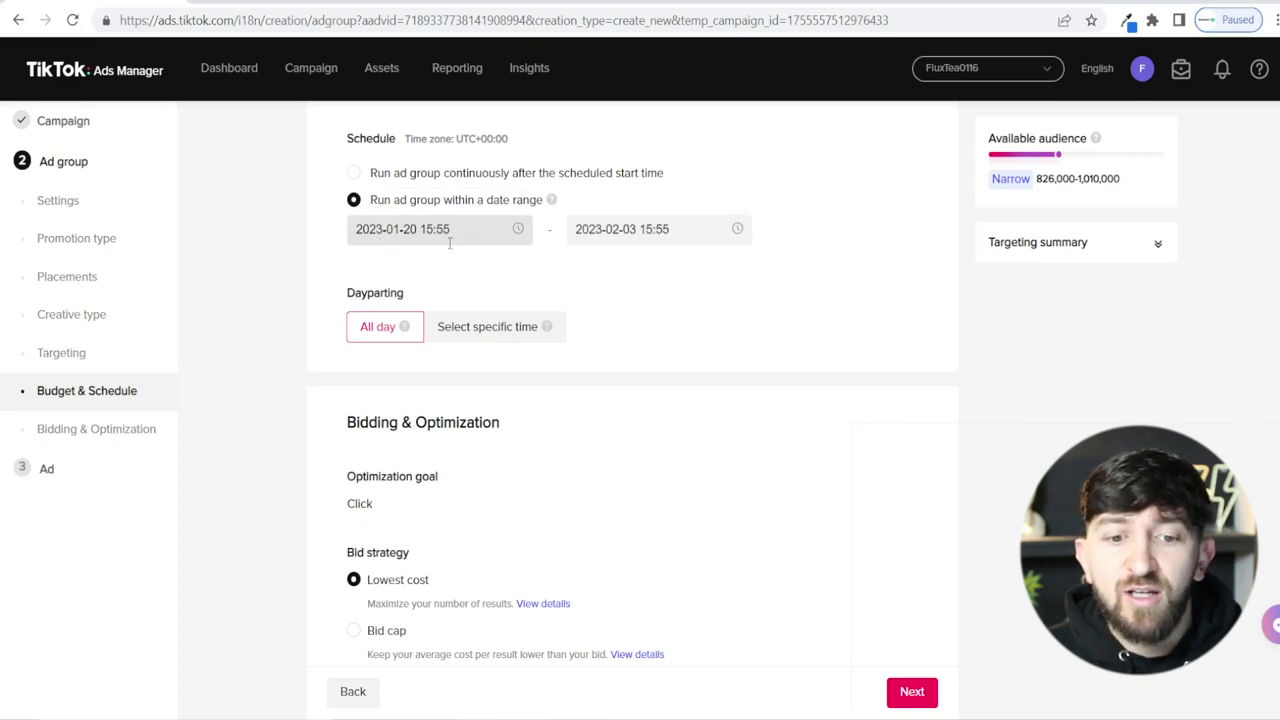
Step: Run the ad group within a date range, setting the end date to 2023-02-10
{"action": "left_click", "coordinate": [613, 228]}
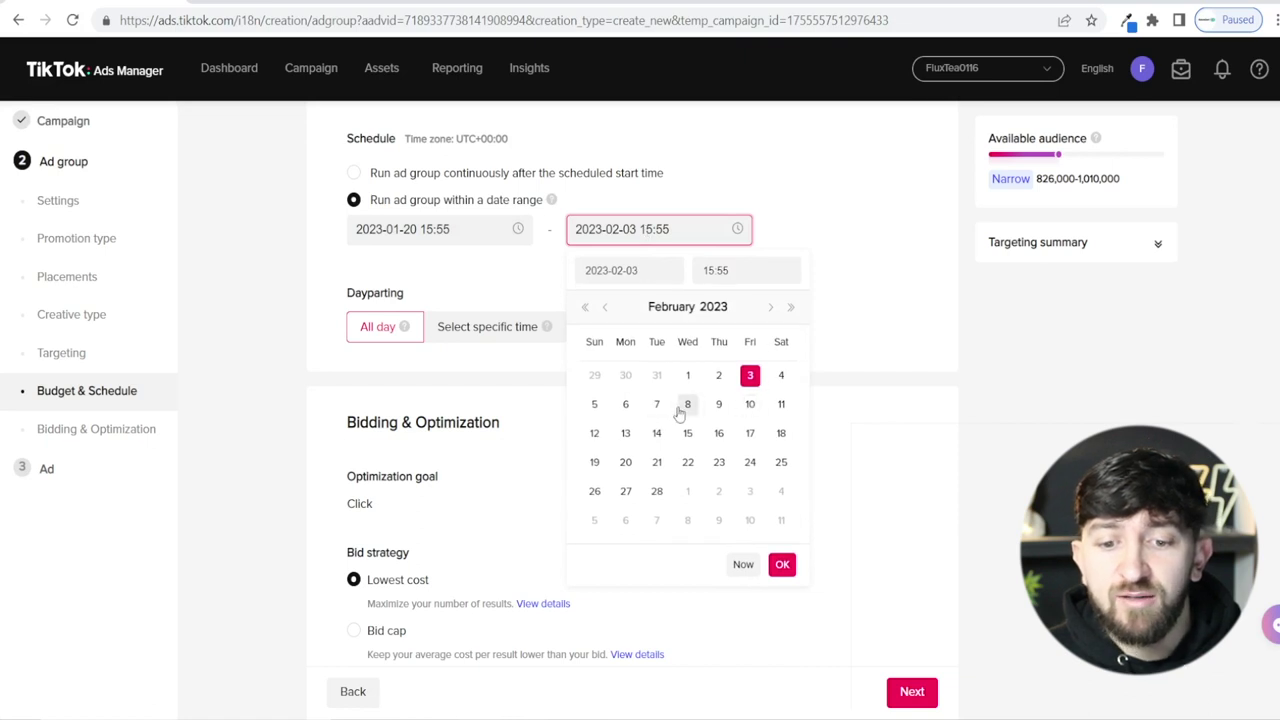
{"action": "left_click", "coordinate": [748, 405]}
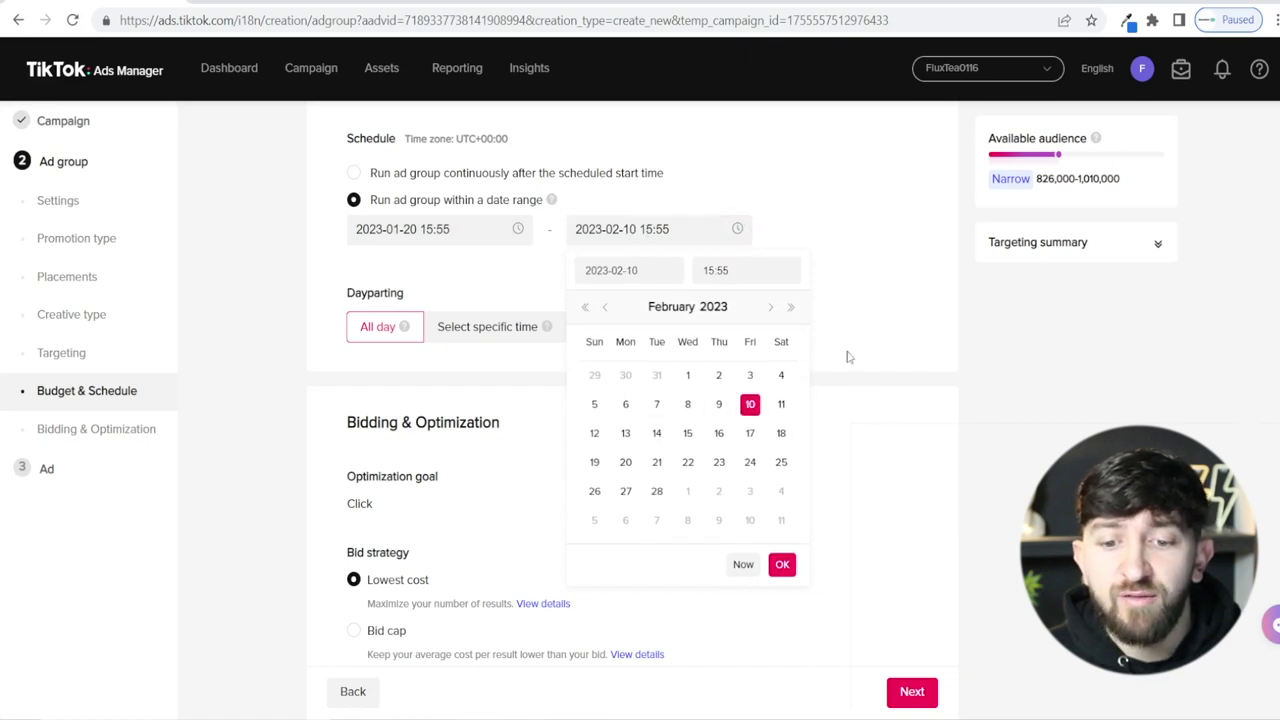
{"action": "left_click", "coordinate": [782, 564]}
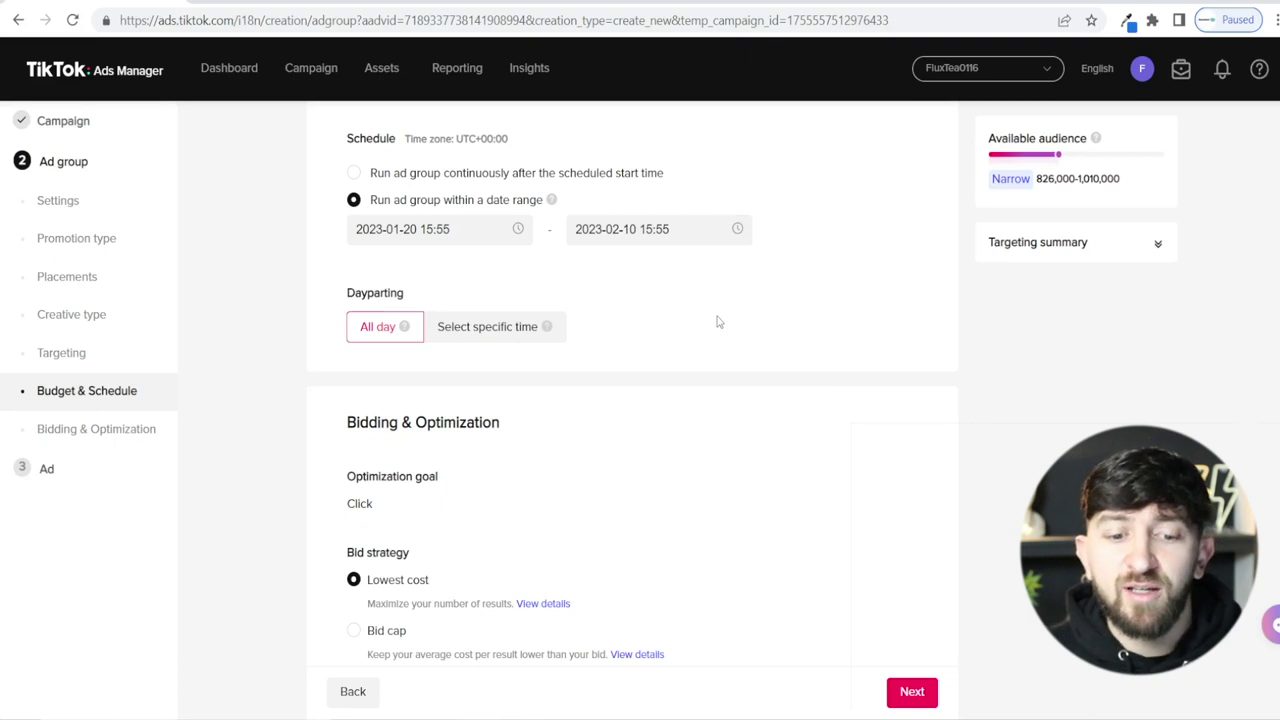
Step: Try a bid cap of 1.00 GBP per click and return the bid strategy to Lowest cost
{"action": "scroll", "coordinate": [730, 330], "scroll_direction": "down", "scroll_amount": 1}
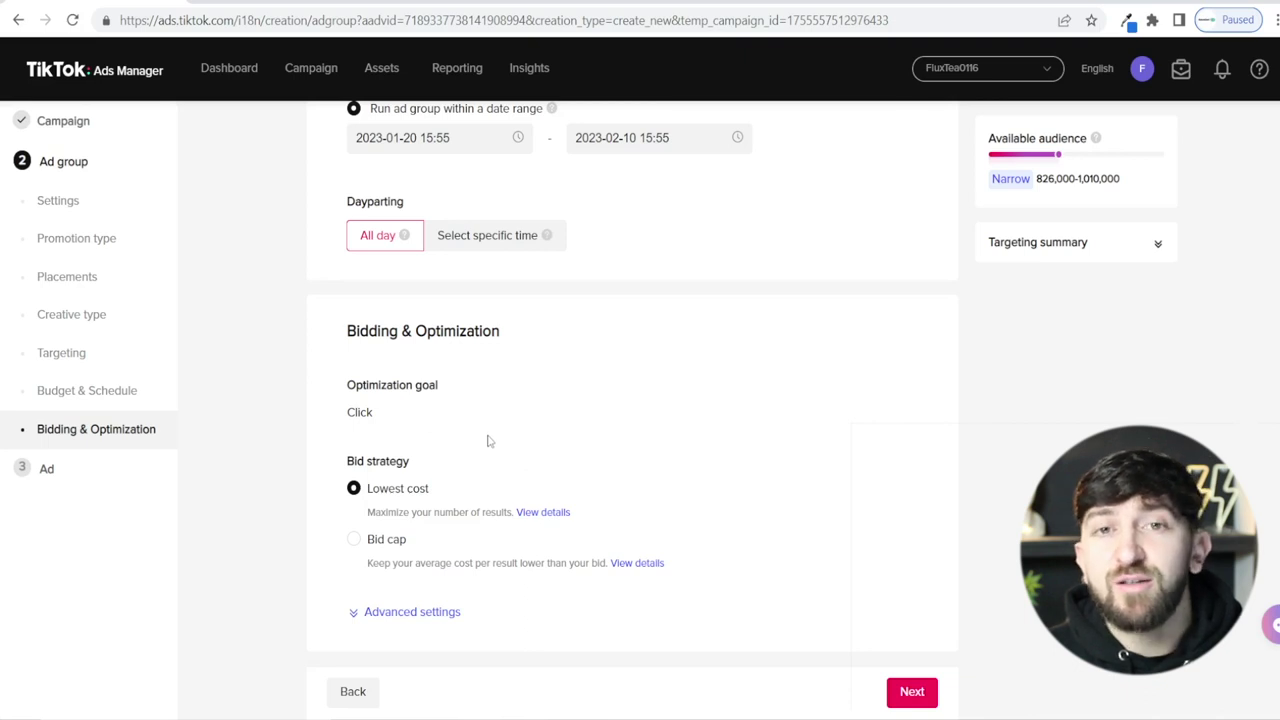
{"action": "left_click", "coordinate": [387, 541]}
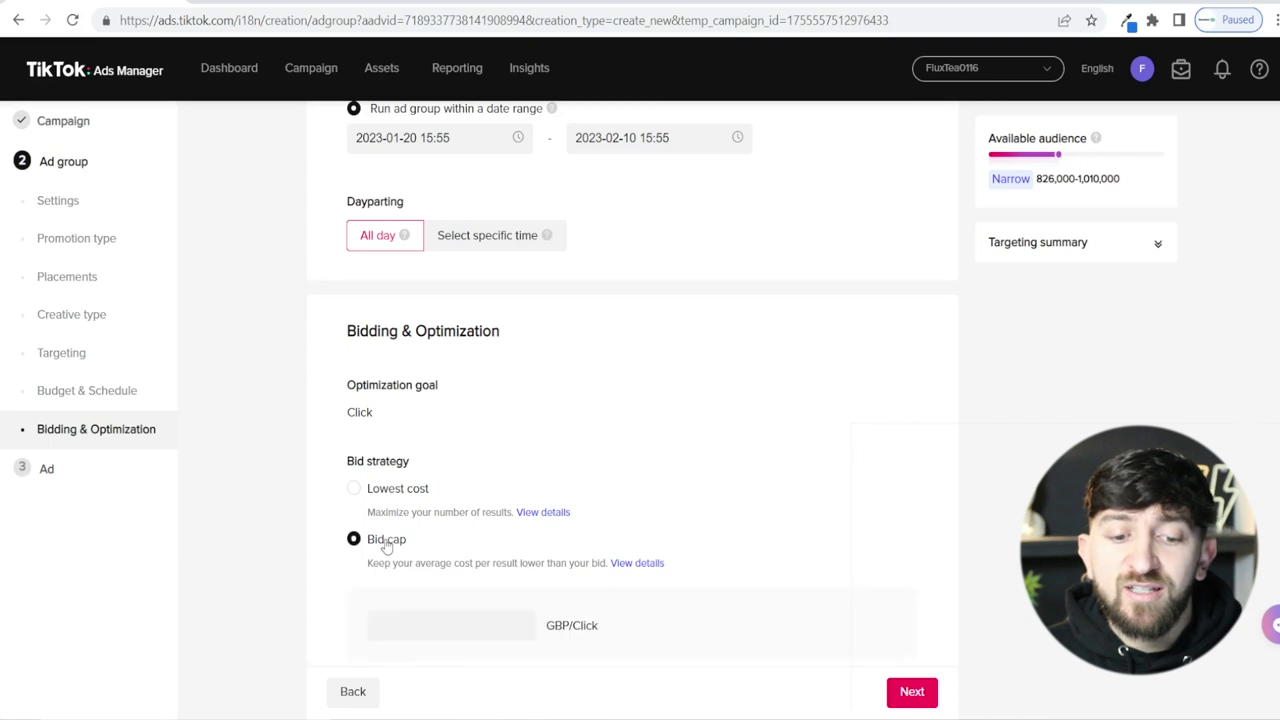
{"action": "left_click", "coordinate": [469, 620]}
{"action": "type", "text": "1"}
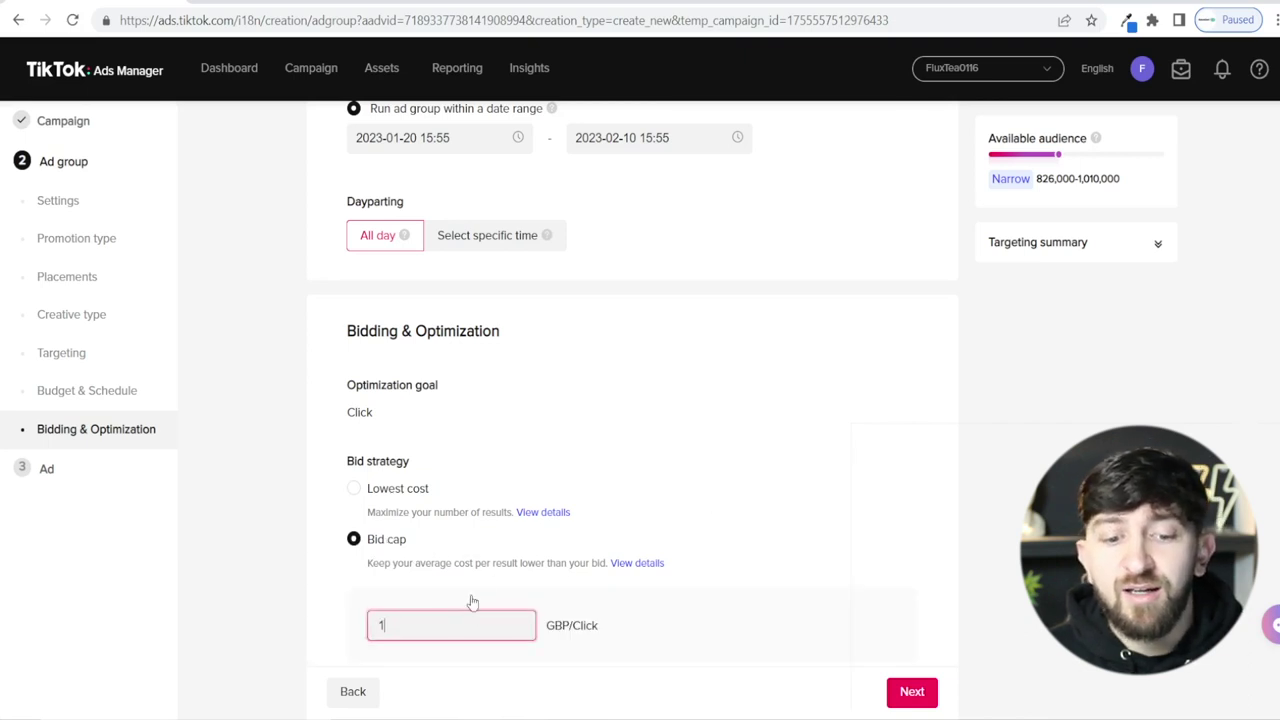
{"action": "left_click", "coordinate": [713, 510]}
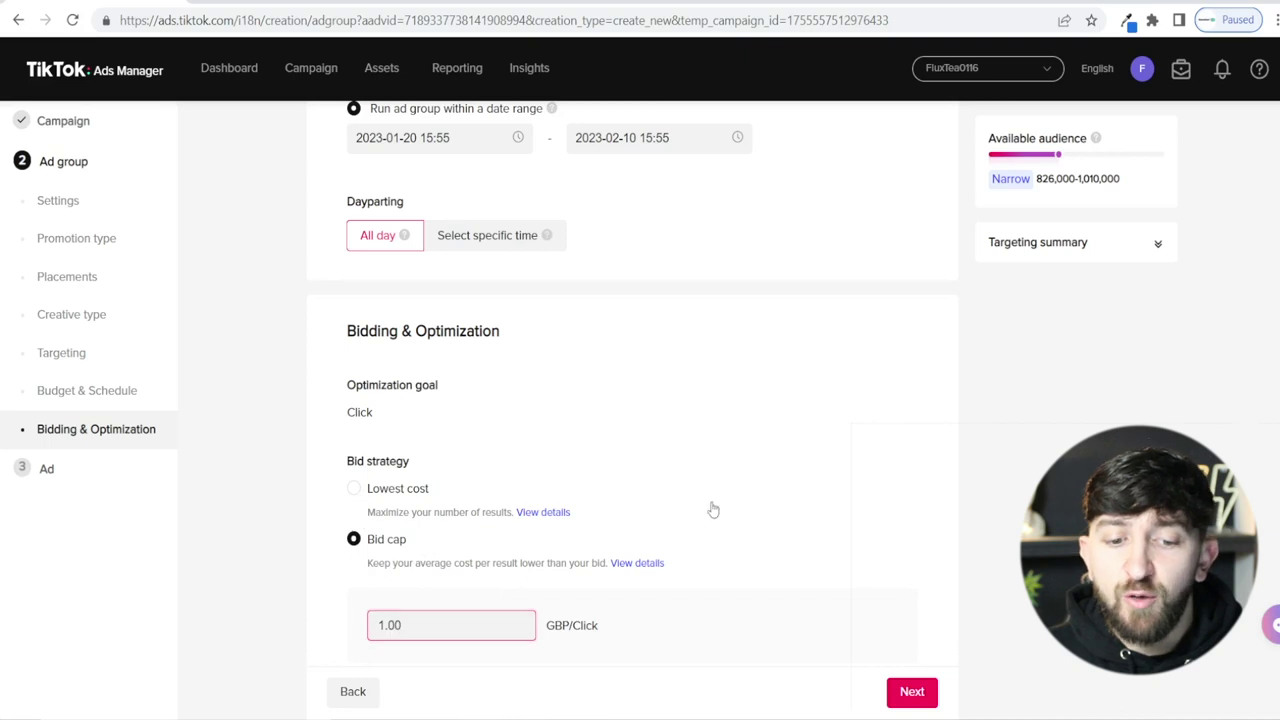
{"action": "left_click", "coordinate": [516, 499]}
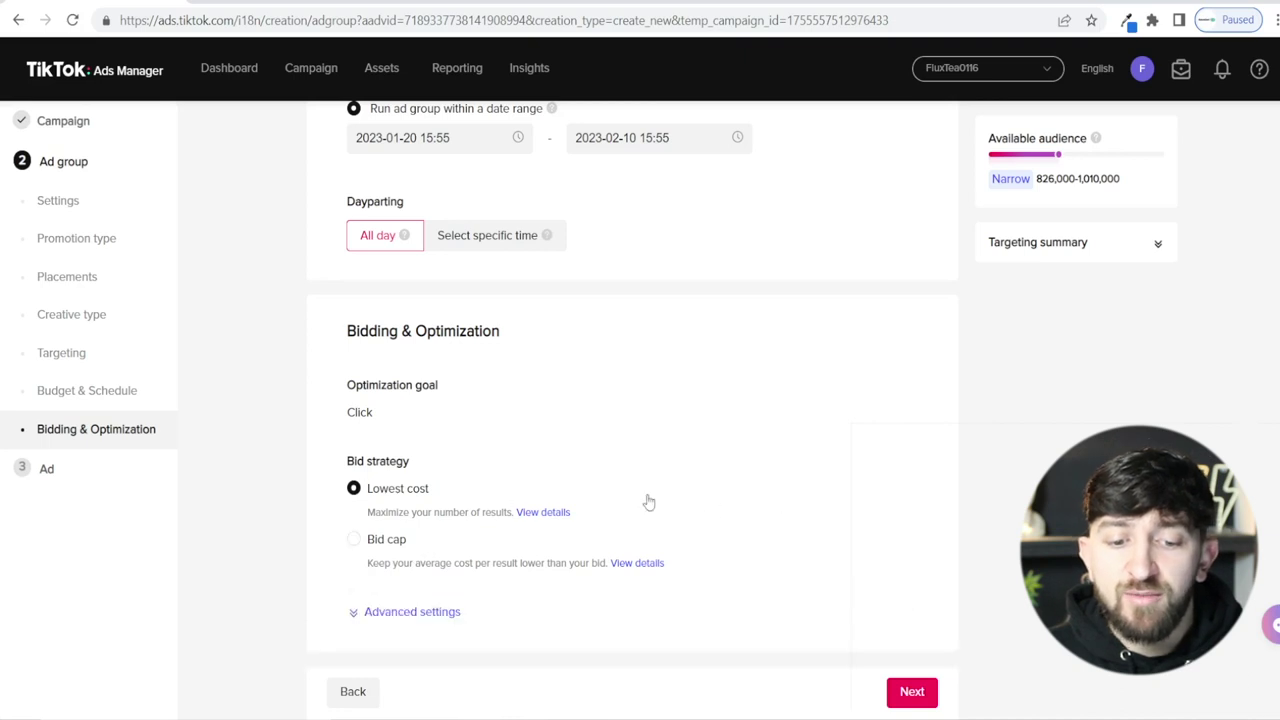
Step: Proceed to the ad level and name the ad "TikTok Video 15" after its Creative name tag
{"action": "left_click", "coordinate": [928, 698]}
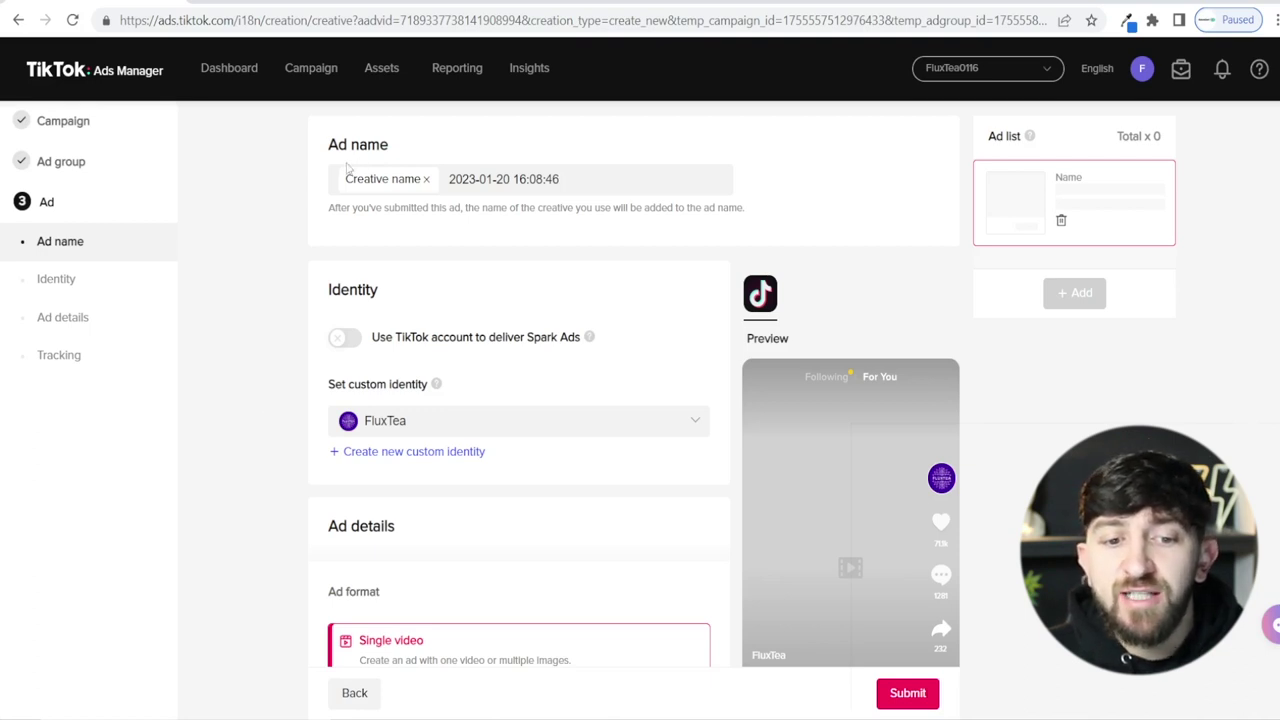
{"action": "triple_click", "coordinate": [560, 179]}
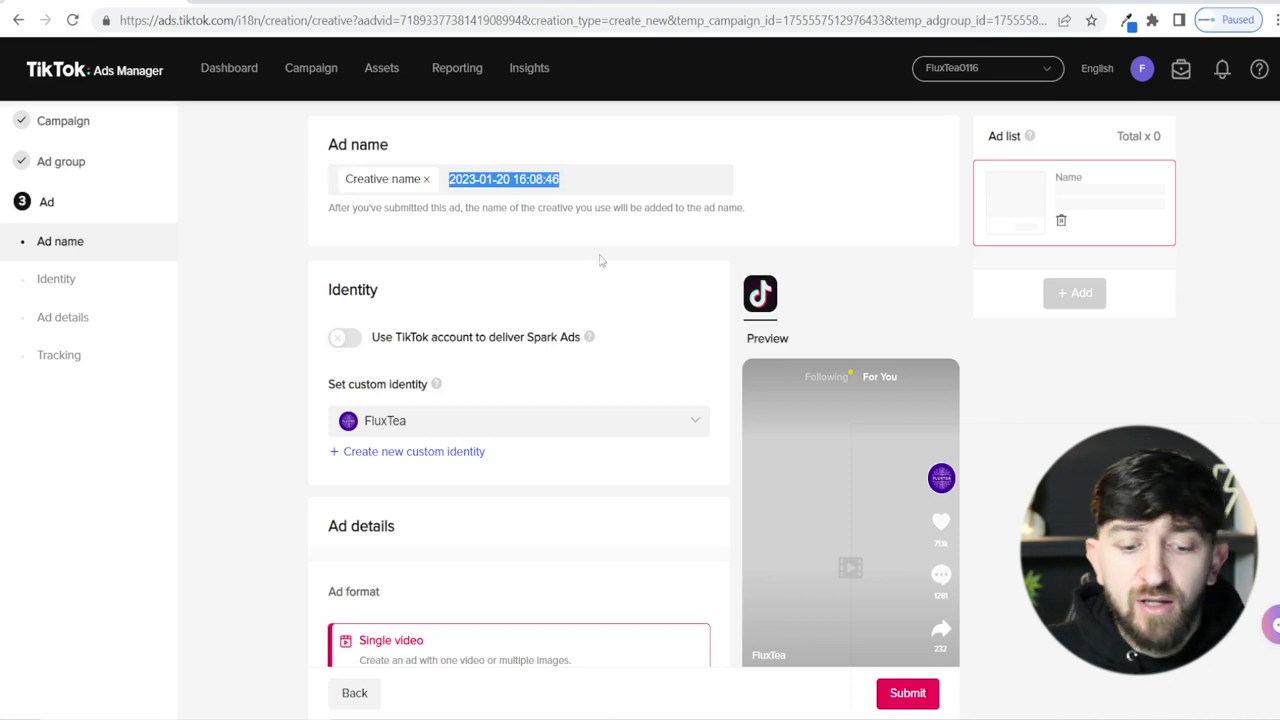
{"action": "type", "text": "TikT"}
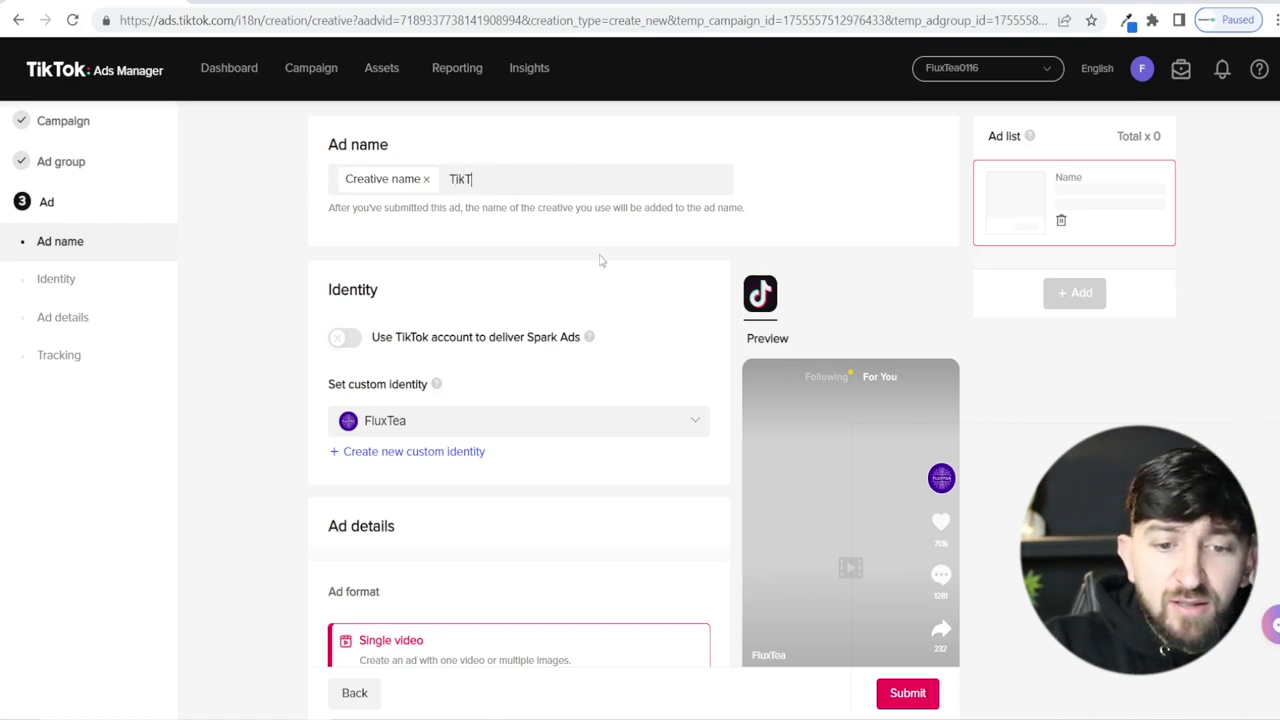
{"action": "type", "text": "ok Video 15"}
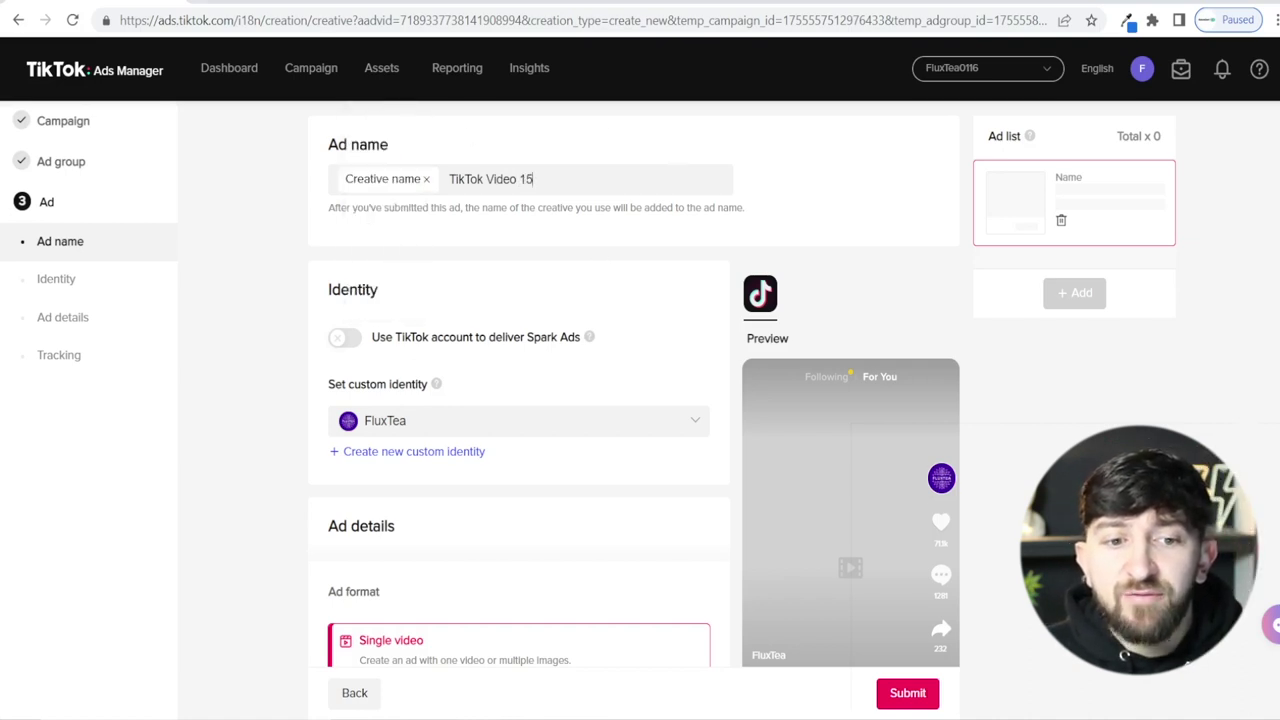
{"action": "key", "text": "alt+Left"}
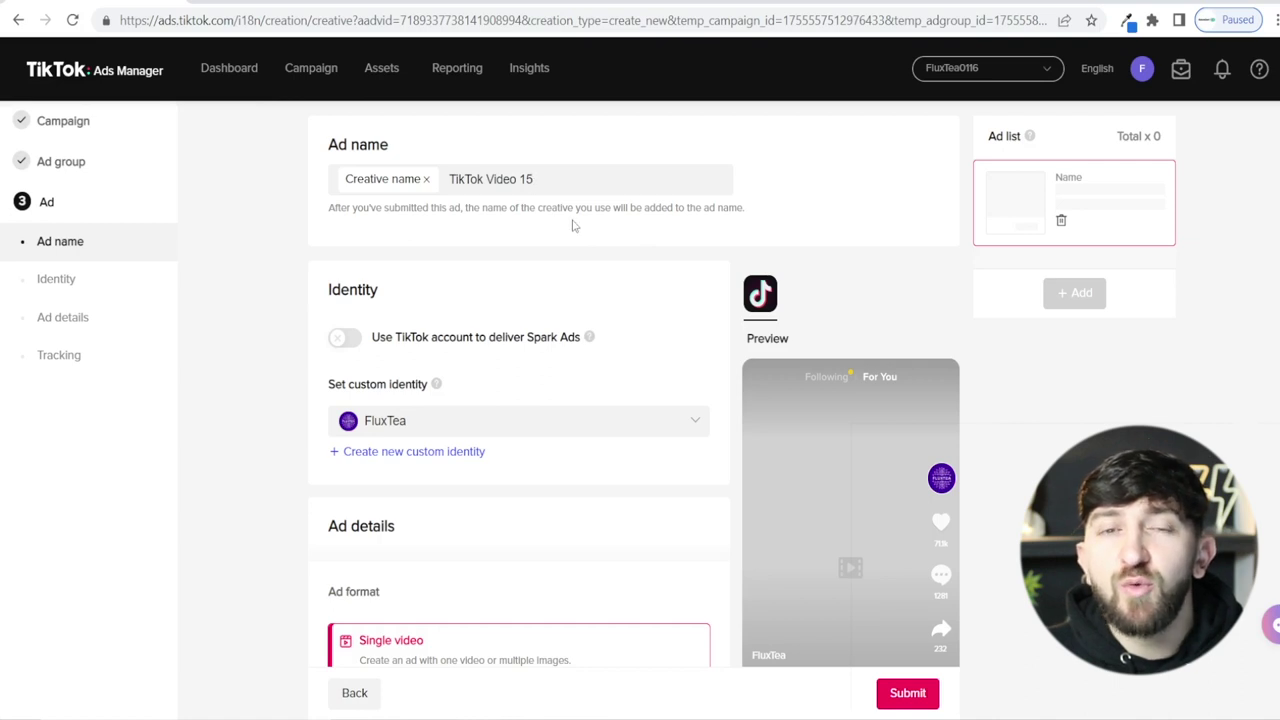
{"action": "left_click", "coordinate": [571, 188]}
{"action": "key", "text": "ctrl+a"}
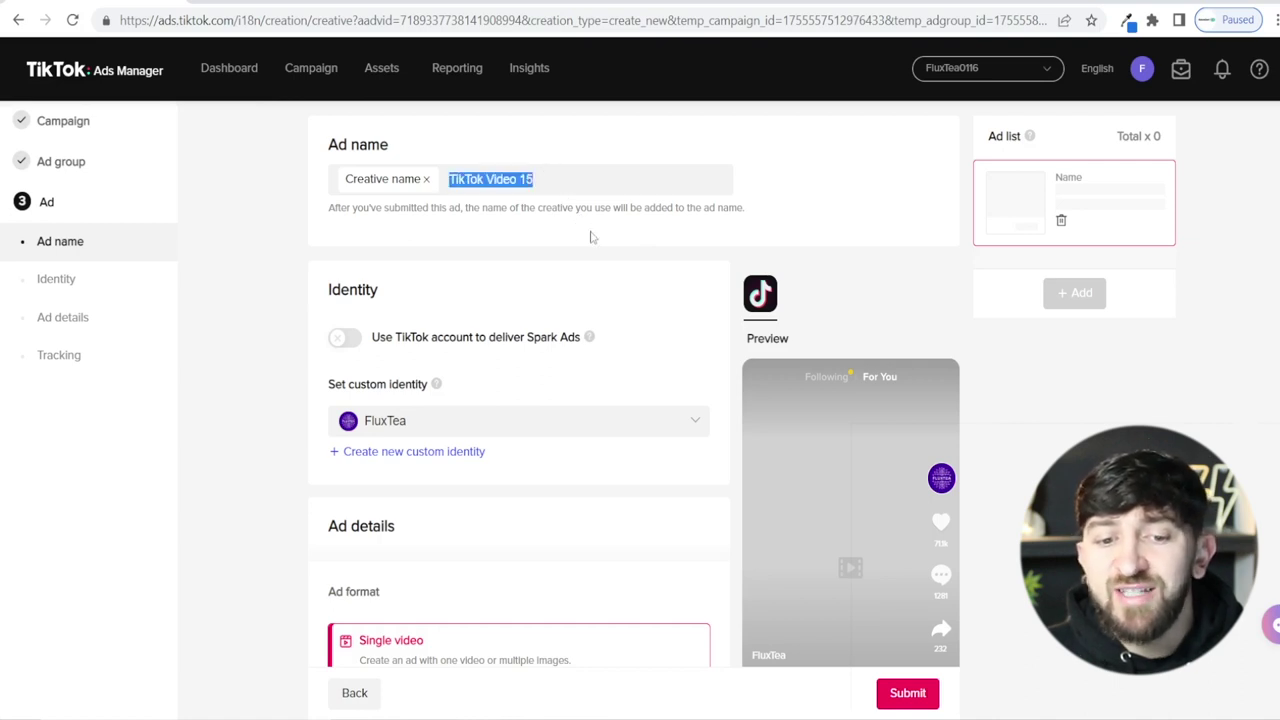
{"action": "left_click", "coordinate": [566, 230]}
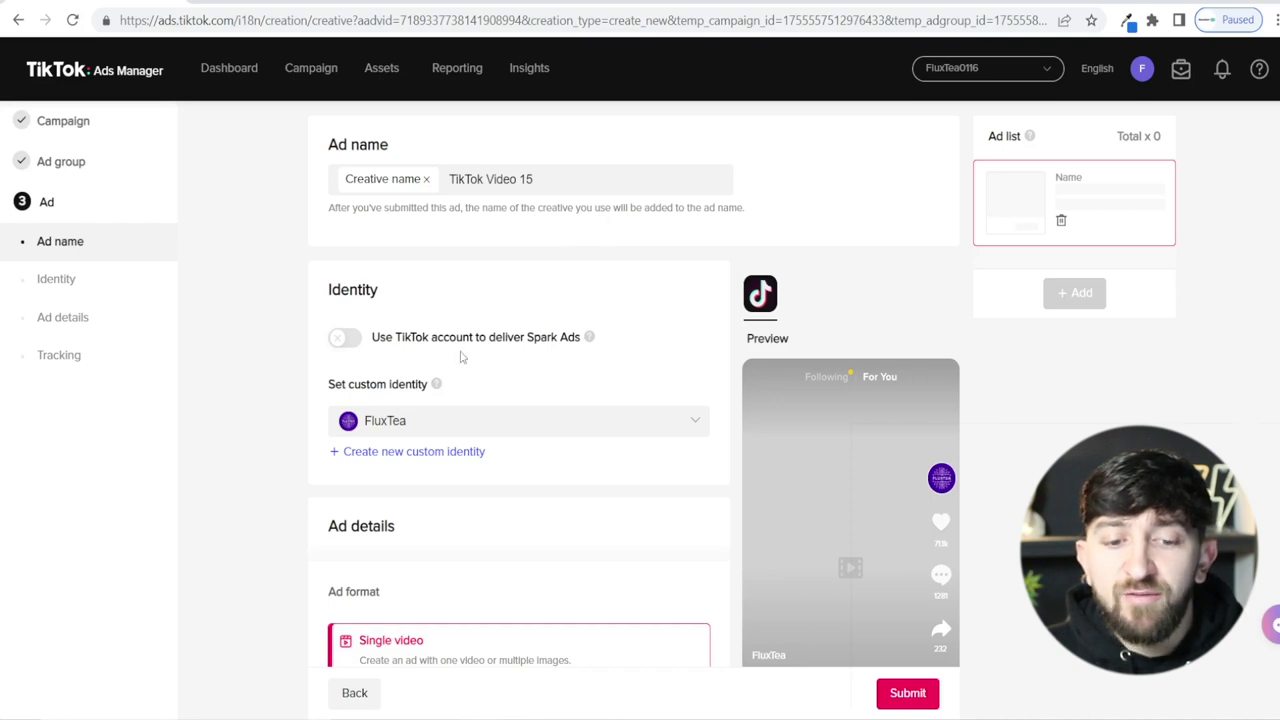
Step: Open the FluxTea custom identity for editing, check its profile image and display name options, and keep the identity as it is
{"action": "scroll", "coordinate": [451, 342], "scroll_direction": "down", "scroll_amount": 1}
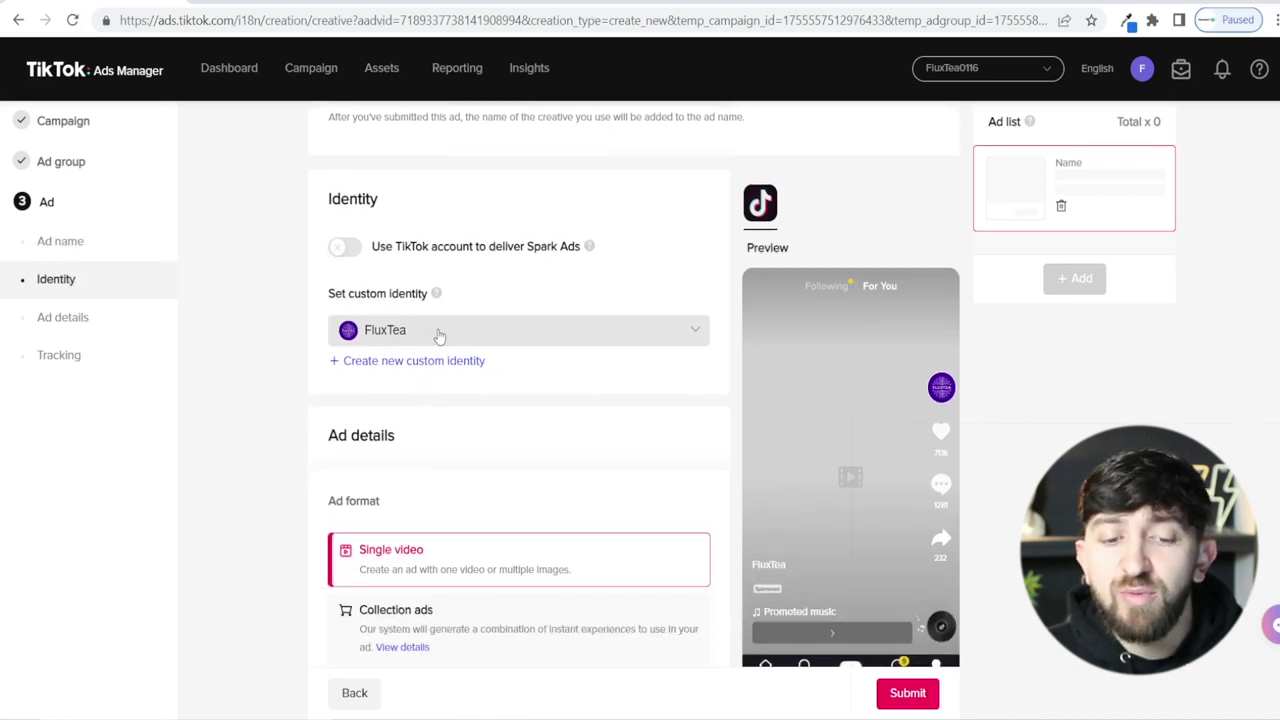
{"action": "left_click", "coordinate": [487, 340]}
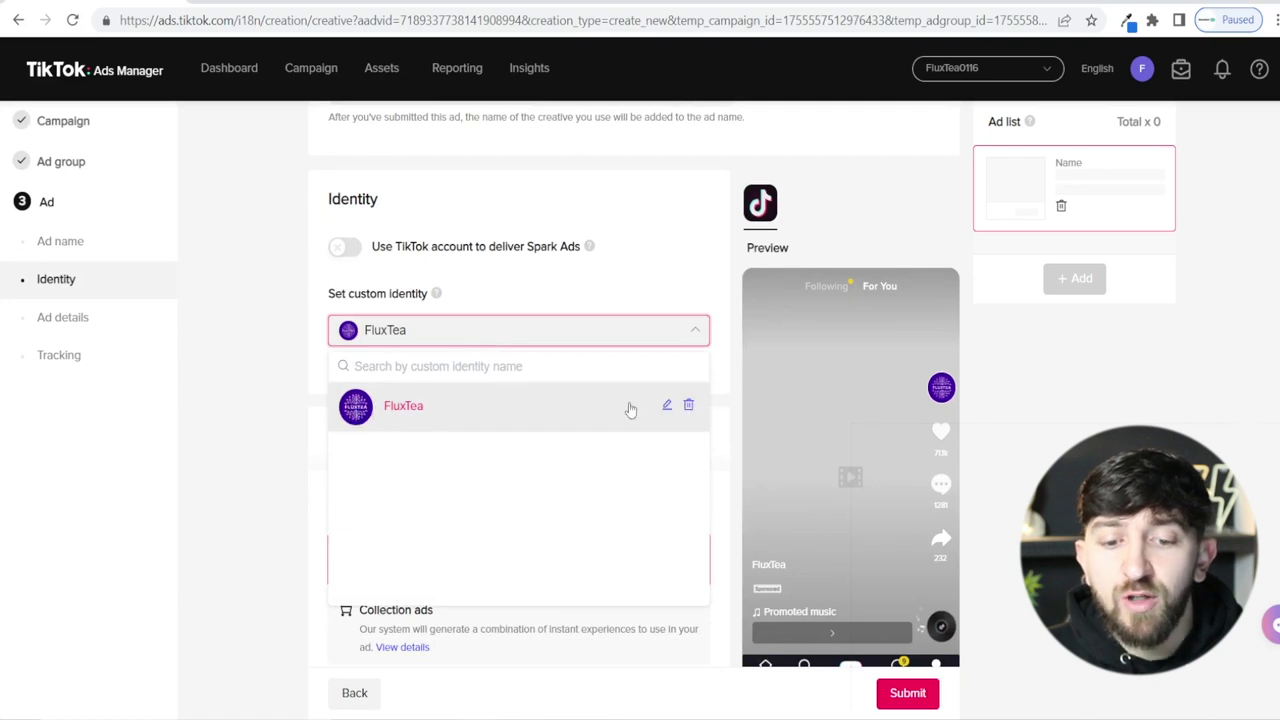
{"action": "left_click", "coordinate": [665, 407]}
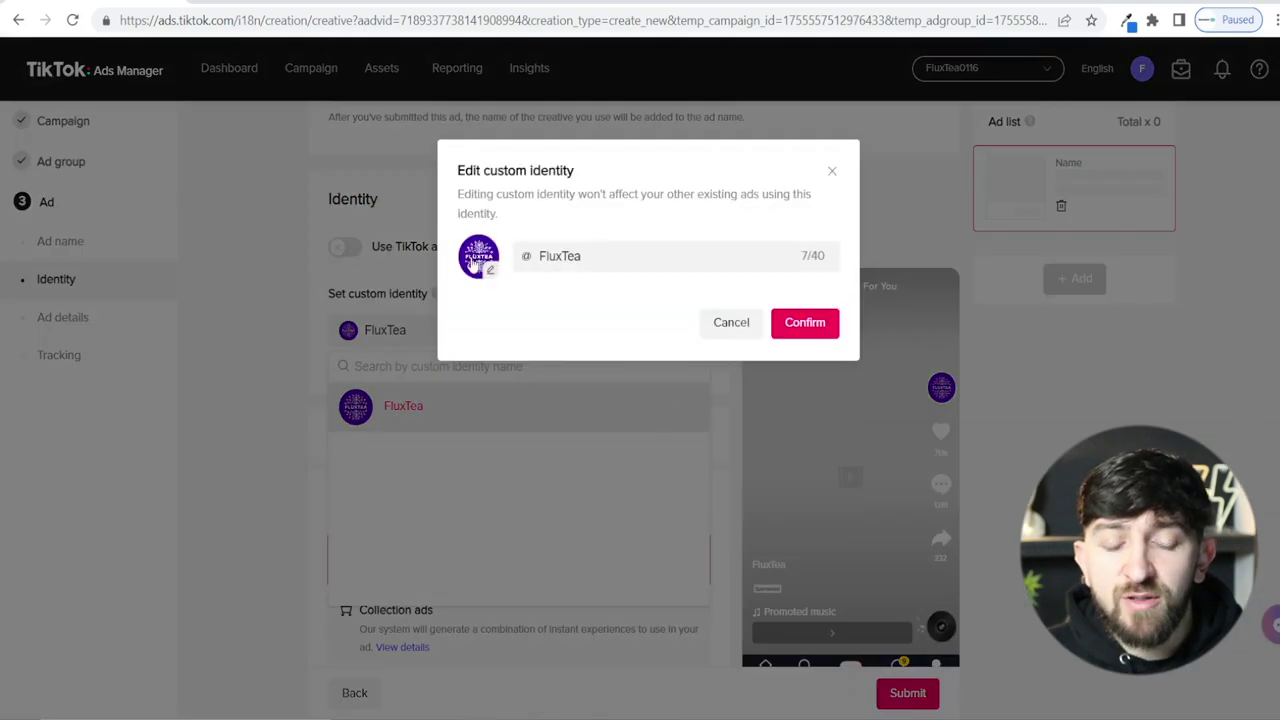
{"action": "left_click", "coordinate": [481, 259]}
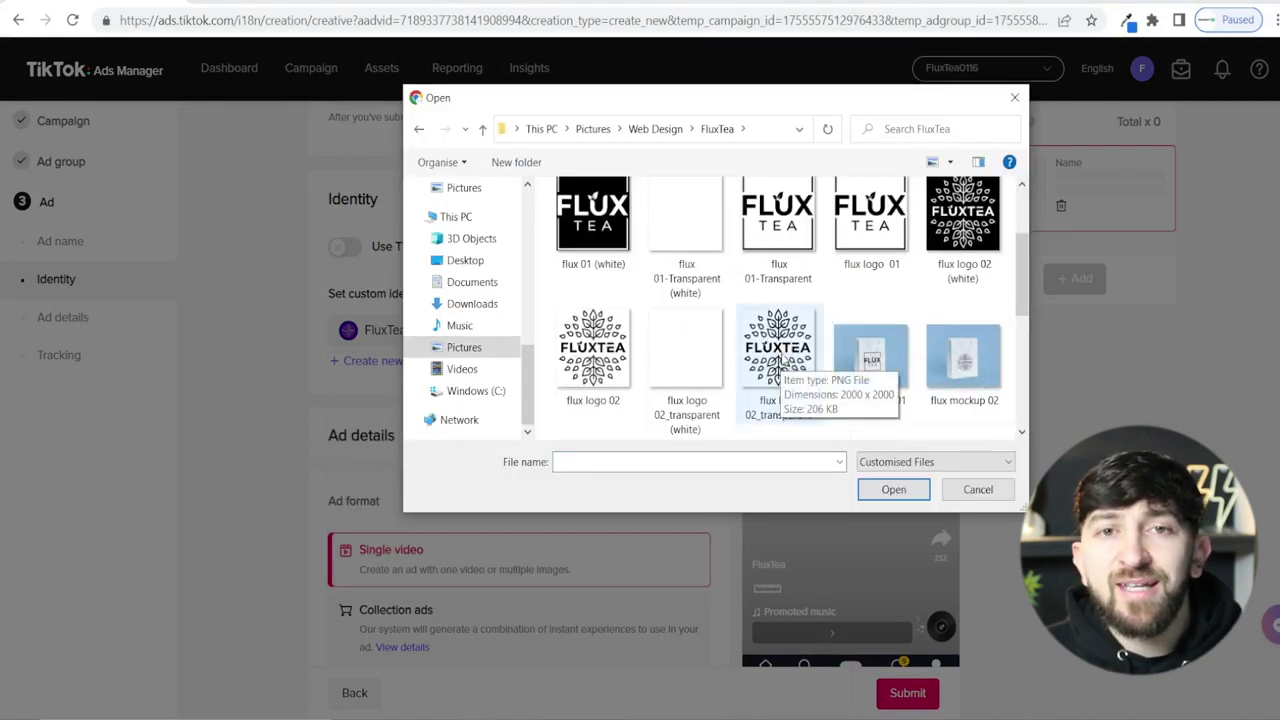
{"action": "double_click", "coordinate": [781, 360]}
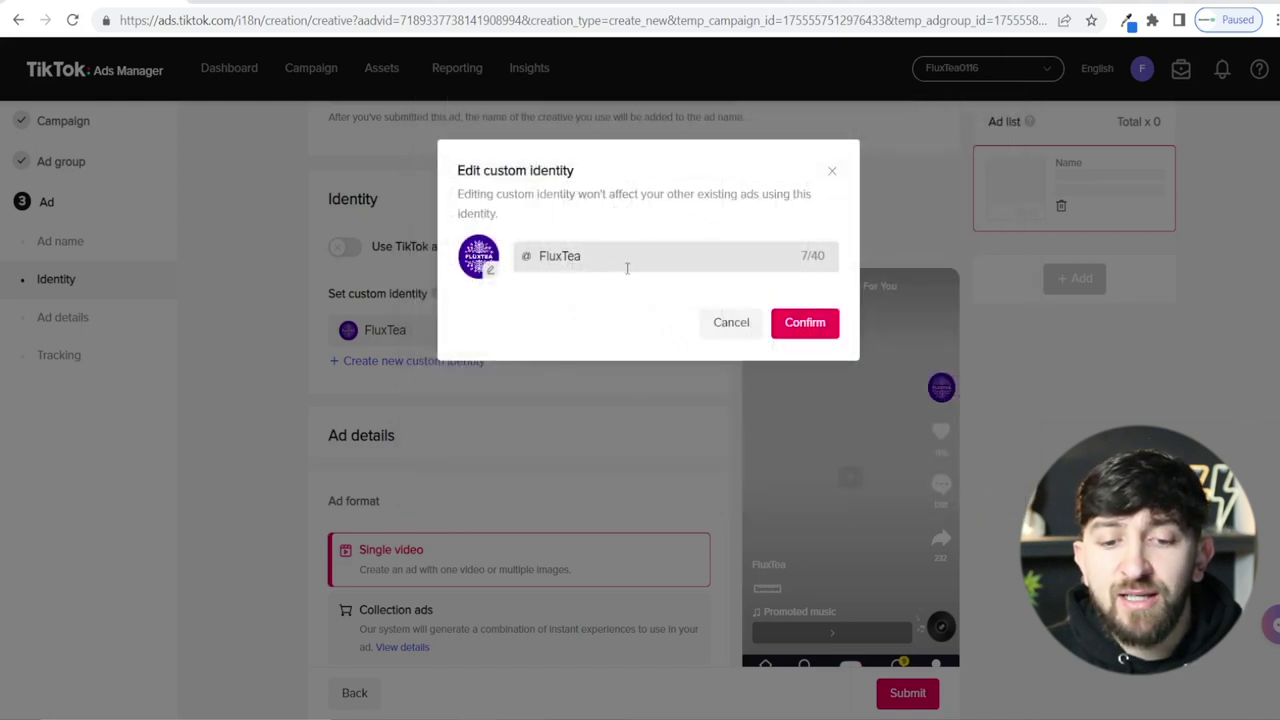
{"action": "double_click", "coordinate": [598, 259]}
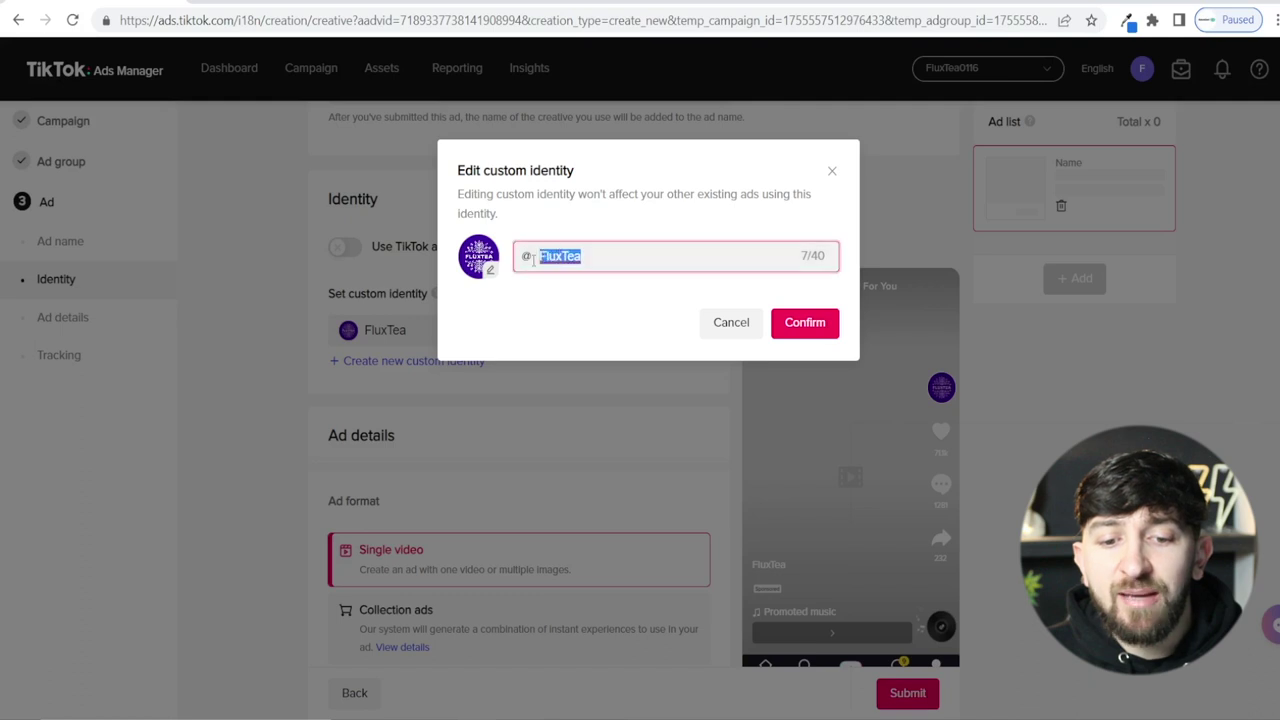
{"action": "left_click", "coordinate": [552, 294]}
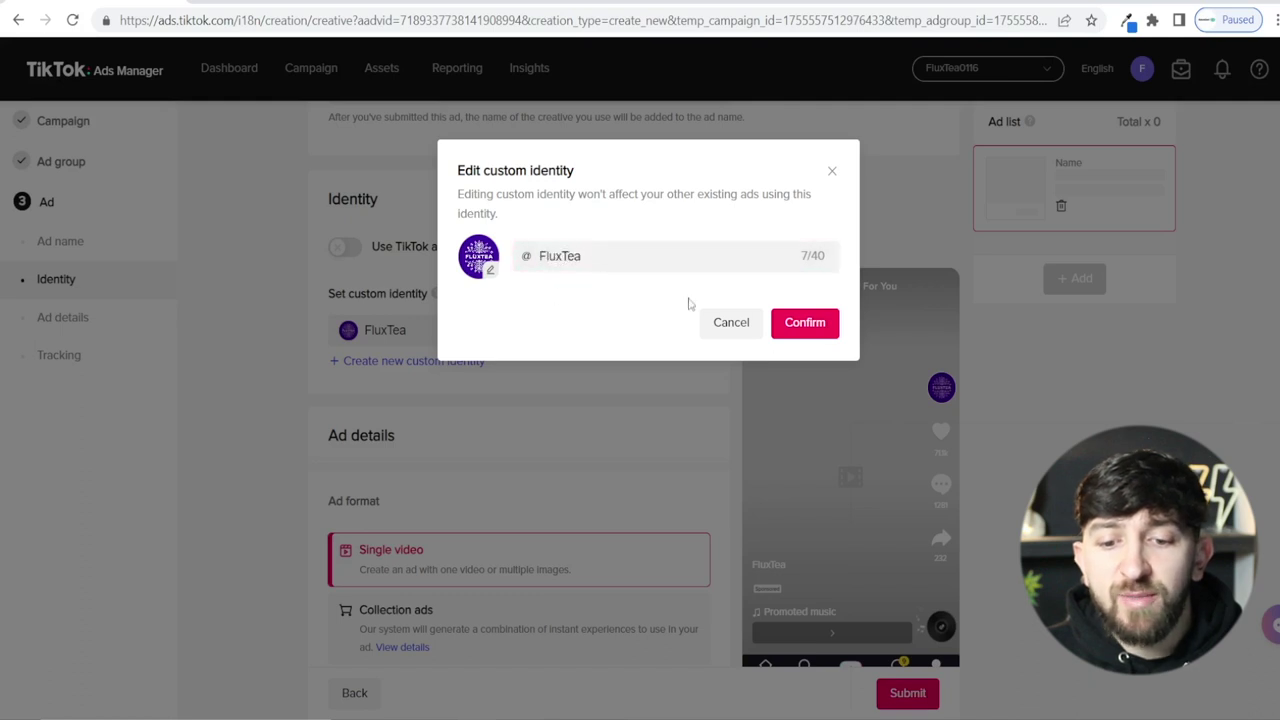
{"action": "left_click", "coordinate": [805, 323]}
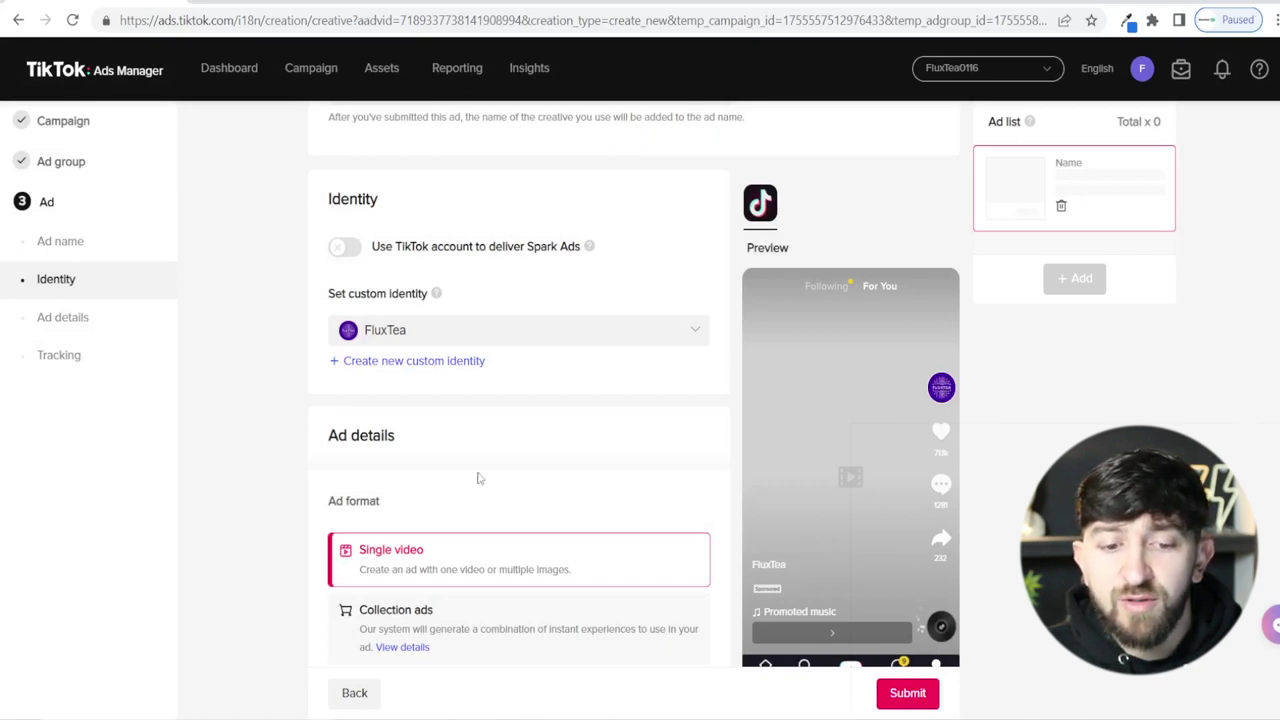
Step: Upload the video file "FluxTea TikTok 15" as the creative for the single video ad
{"action": "scroll", "coordinate": [503, 425], "scroll_direction": "down", "scroll_amount": 2}
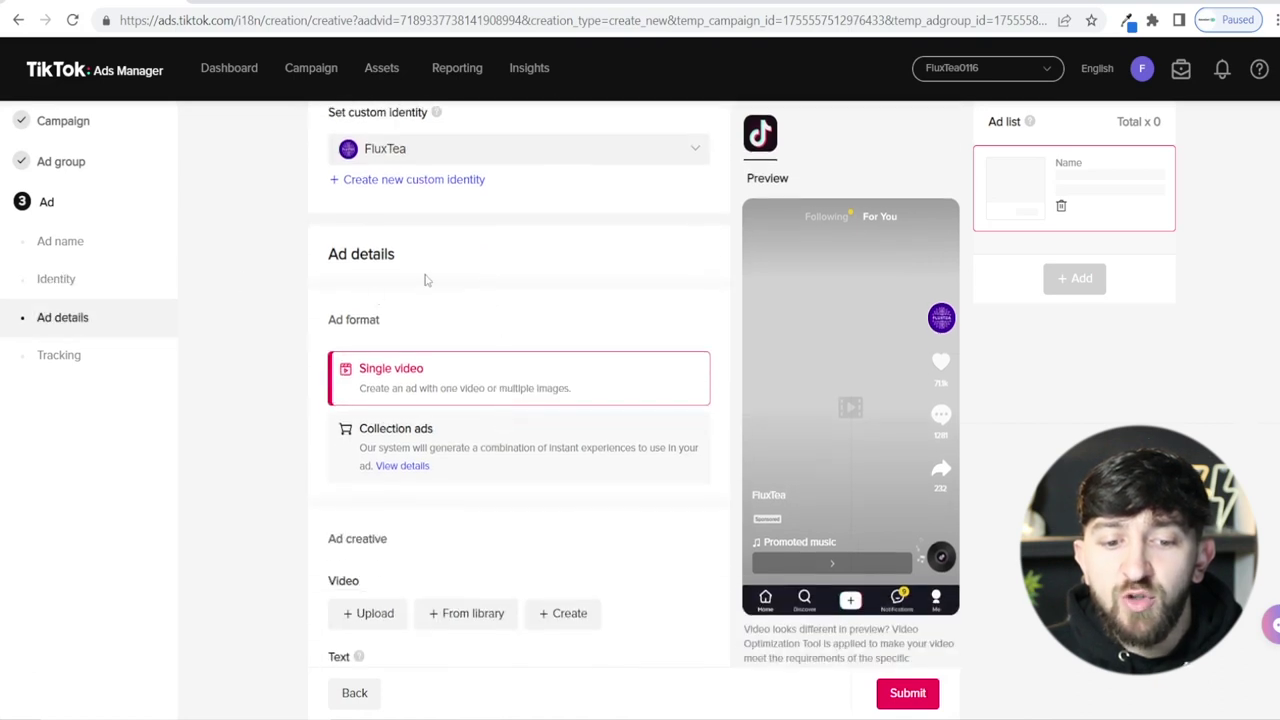
{"action": "scroll", "coordinate": [468, 292], "scroll_direction": "down", "scroll_amount": 1}
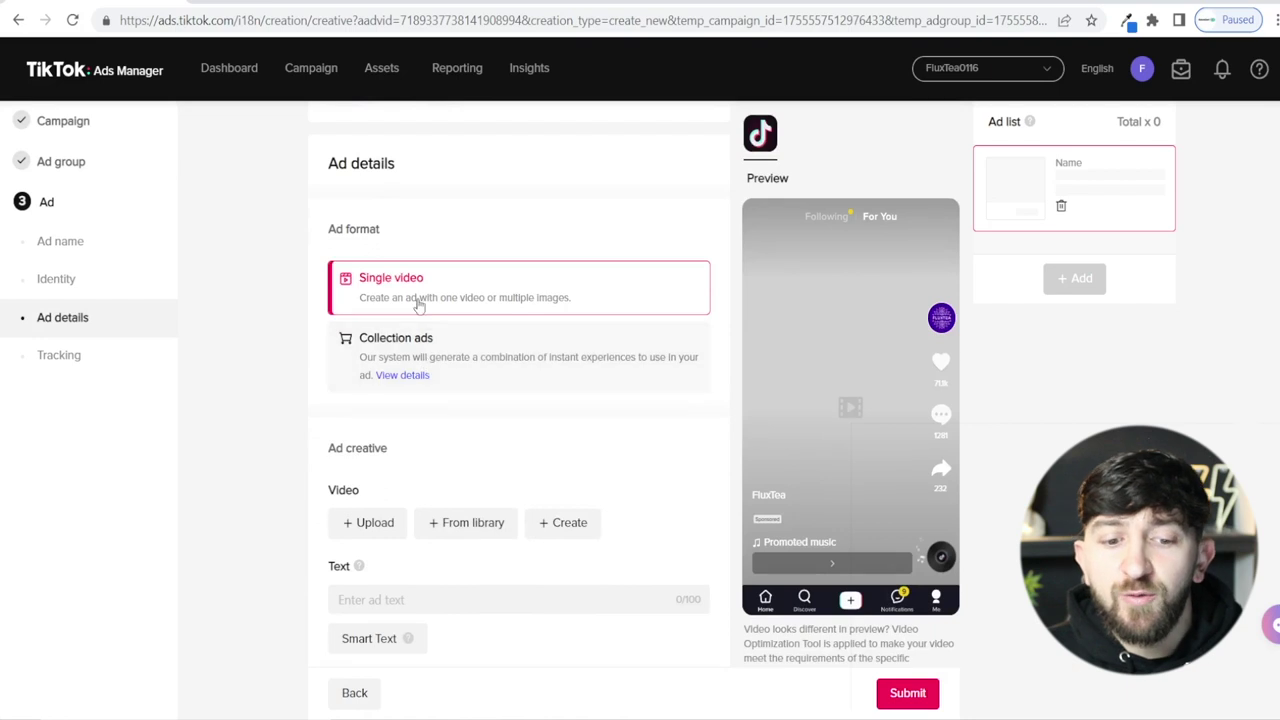
{"action": "scroll", "coordinate": [277, 391], "scroll_direction": "down", "scroll_amount": 1}
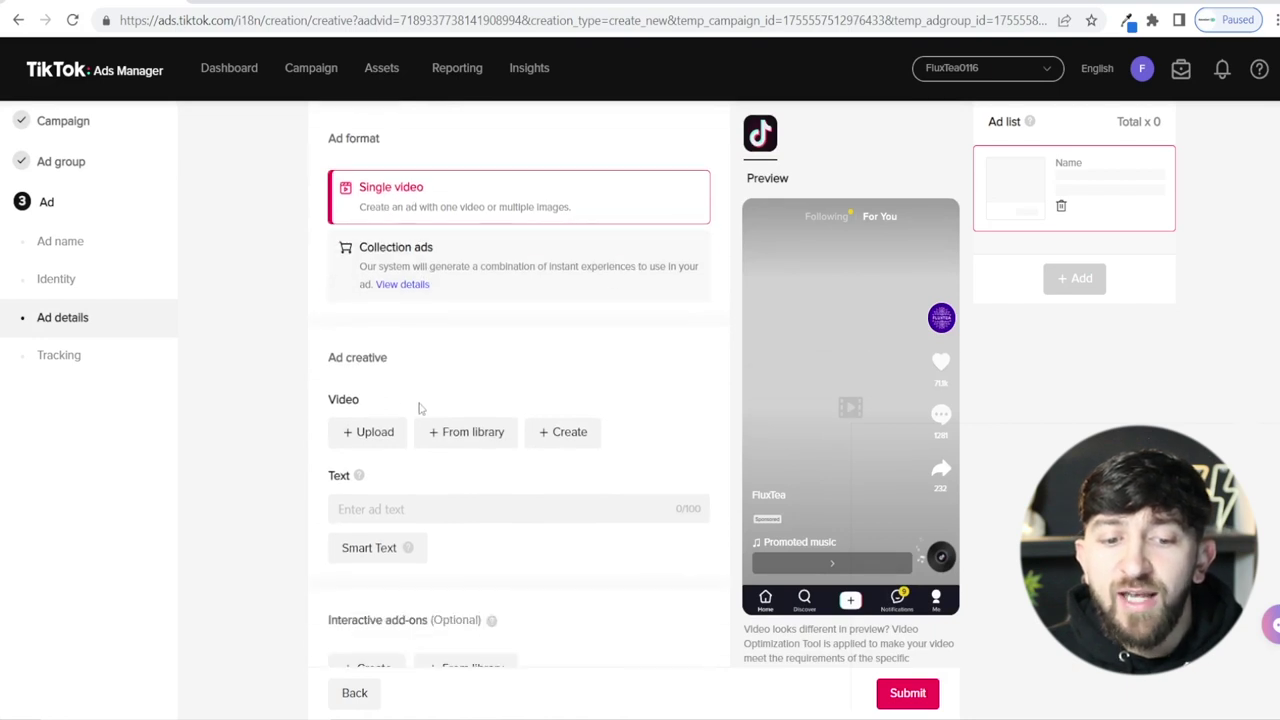
{"action": "left_click", "coordinate": [372, 434]}
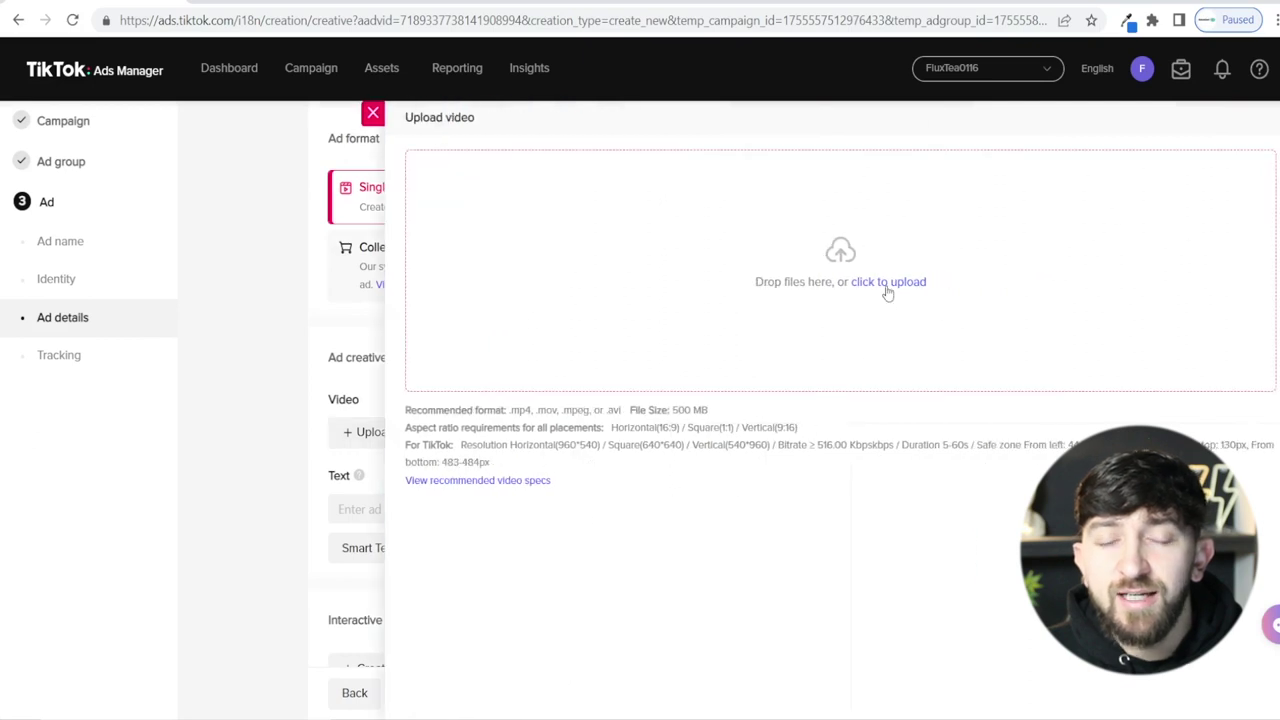
{"action": "left_click", "coordinate": [815, 381]}
{"action": "left_click", "coordinate": [608, 276]}
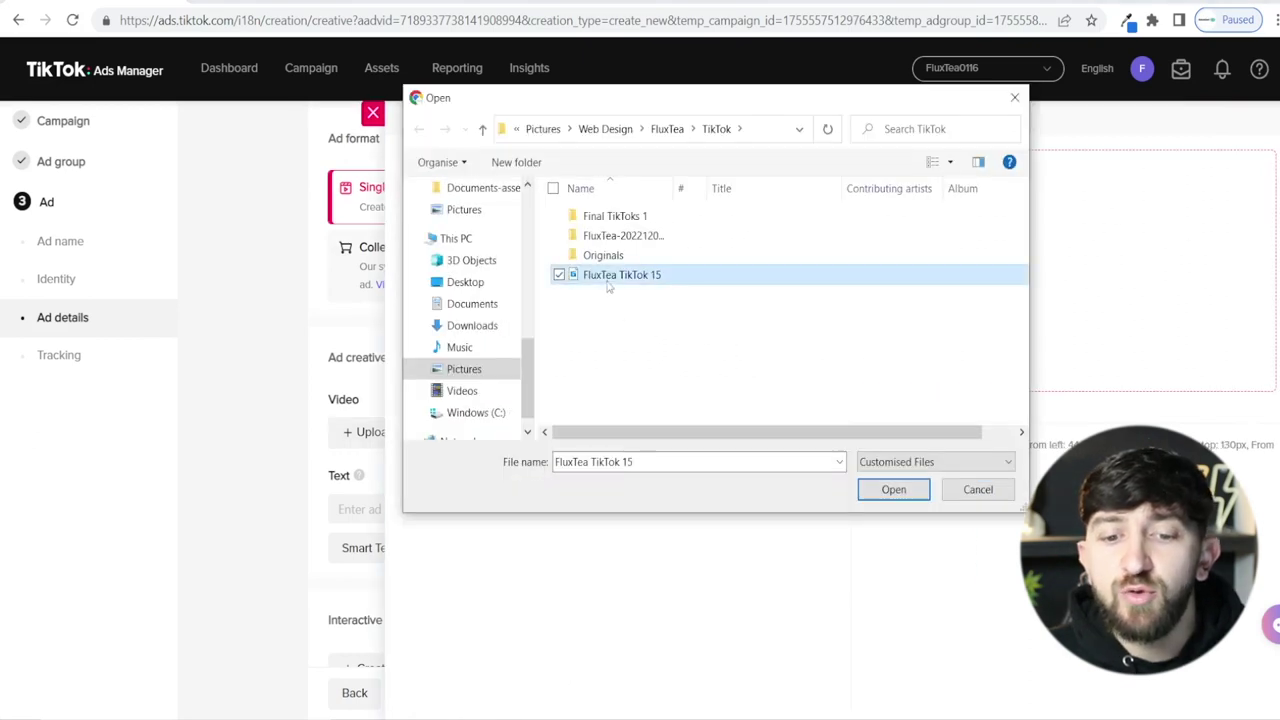
{"action": "left_click", "coordinate": [894, 489]}
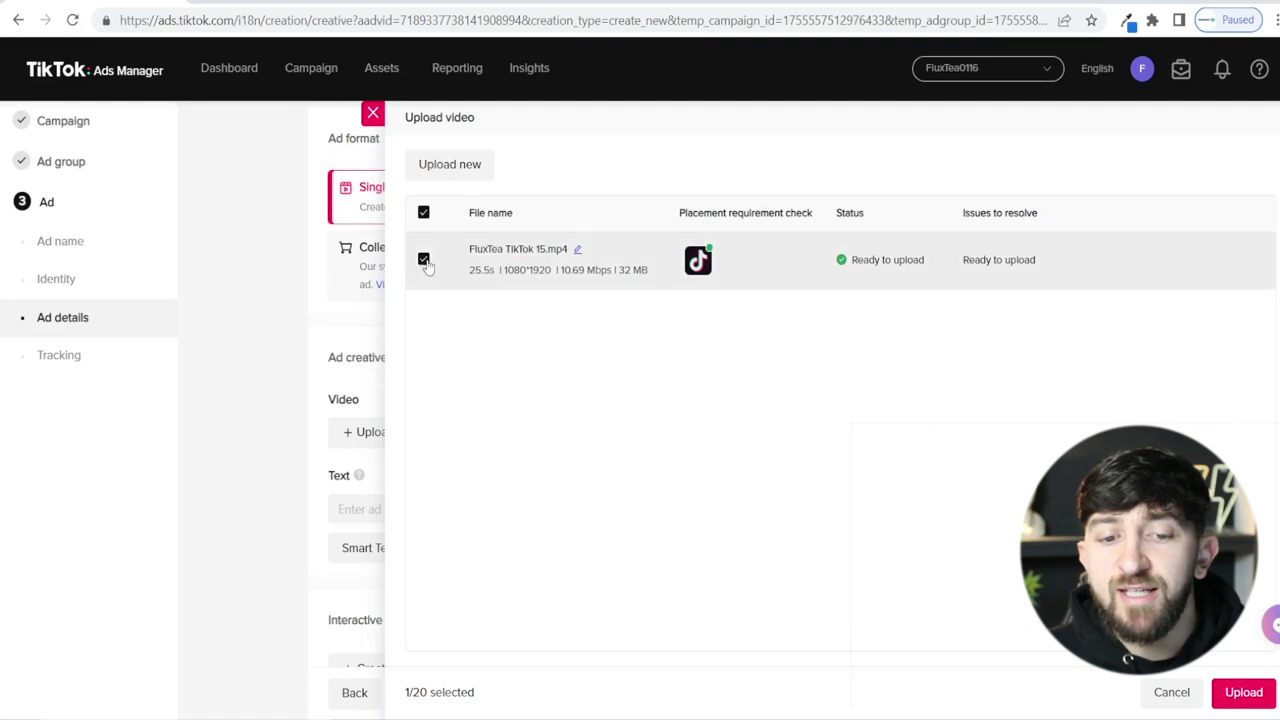
{"action": "left_click", "coordinate": [1244, 692]}
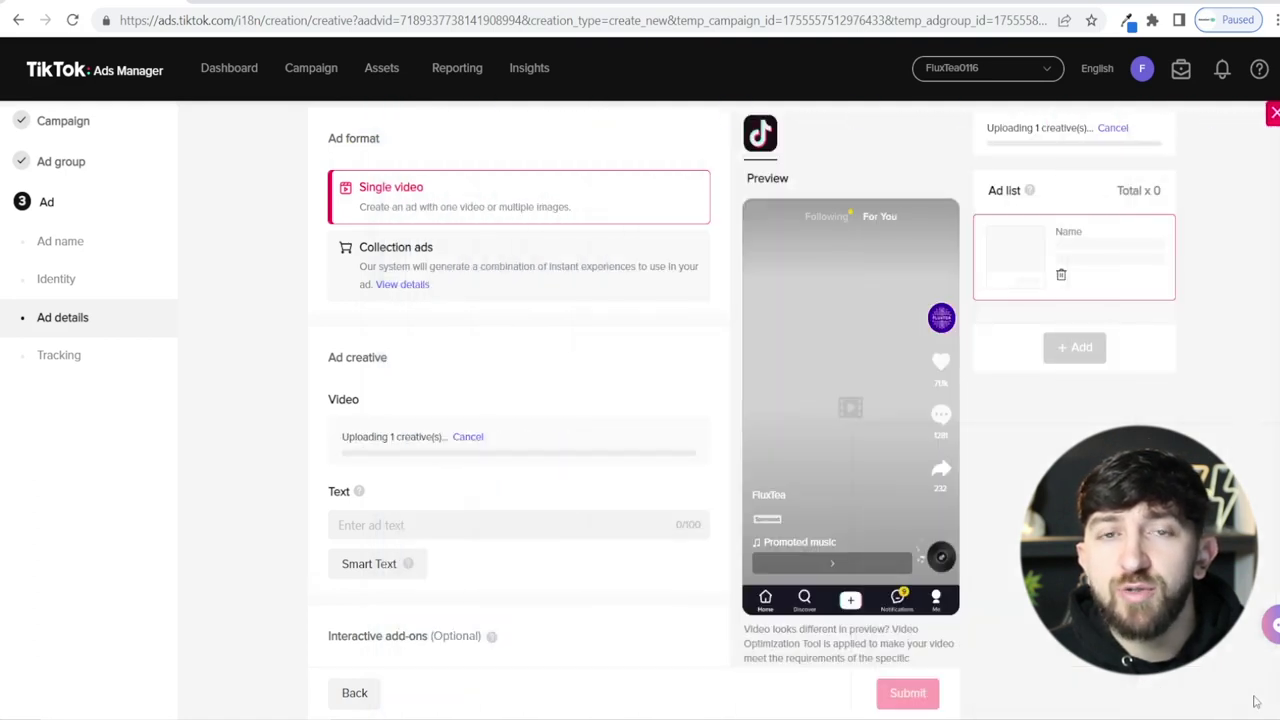
Step: Enter "Butteryfly Pea Tea is AMAZING!" as the ad text
{"action": "scroll", "coordinate": [645, 480], "scroll_direction": "down", "scroll_amount": 1}
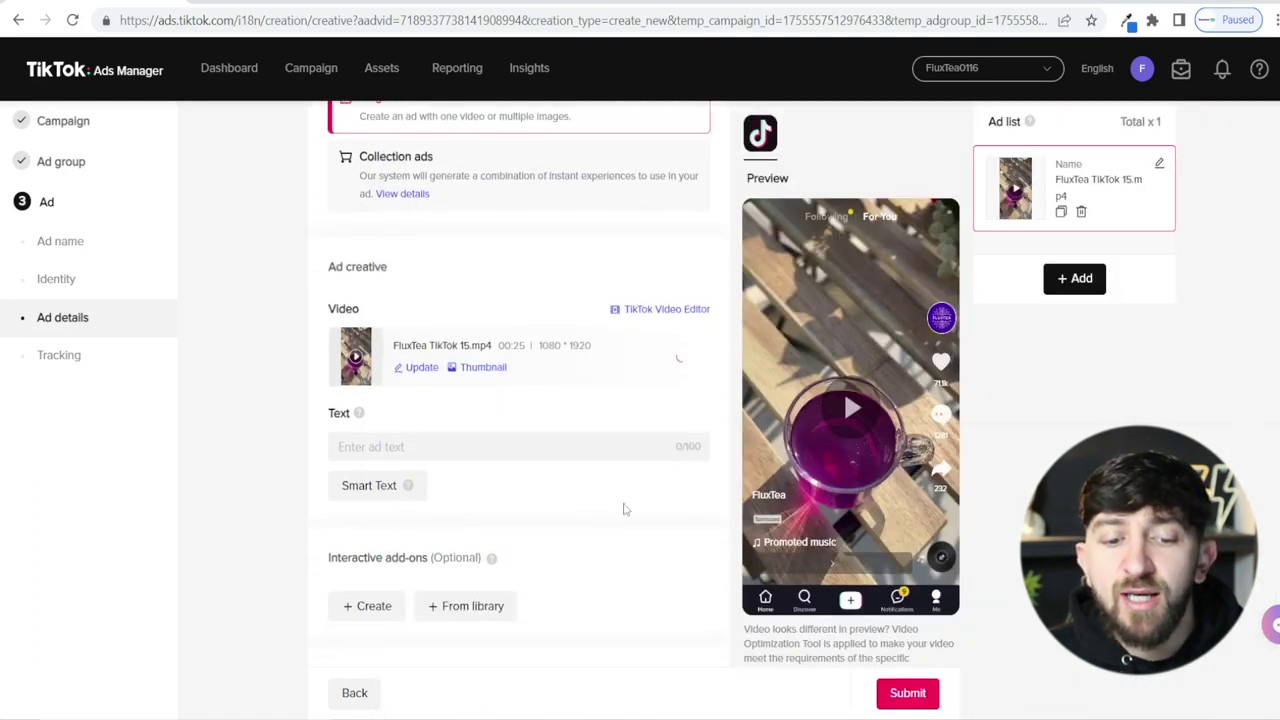
{"action": "left_click", "coordinate": [387, 444]}
{"action": "type", "text": "Butt"}
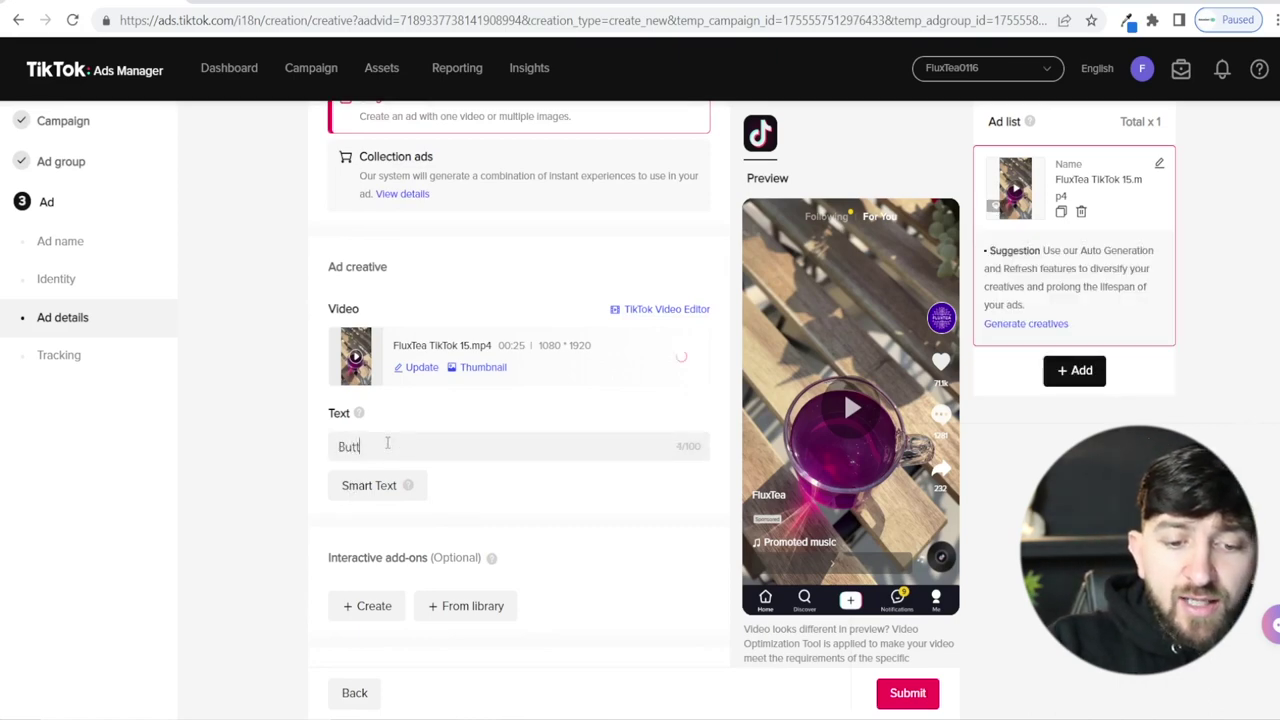
{"action": "type", "text": "erfly Pea "}
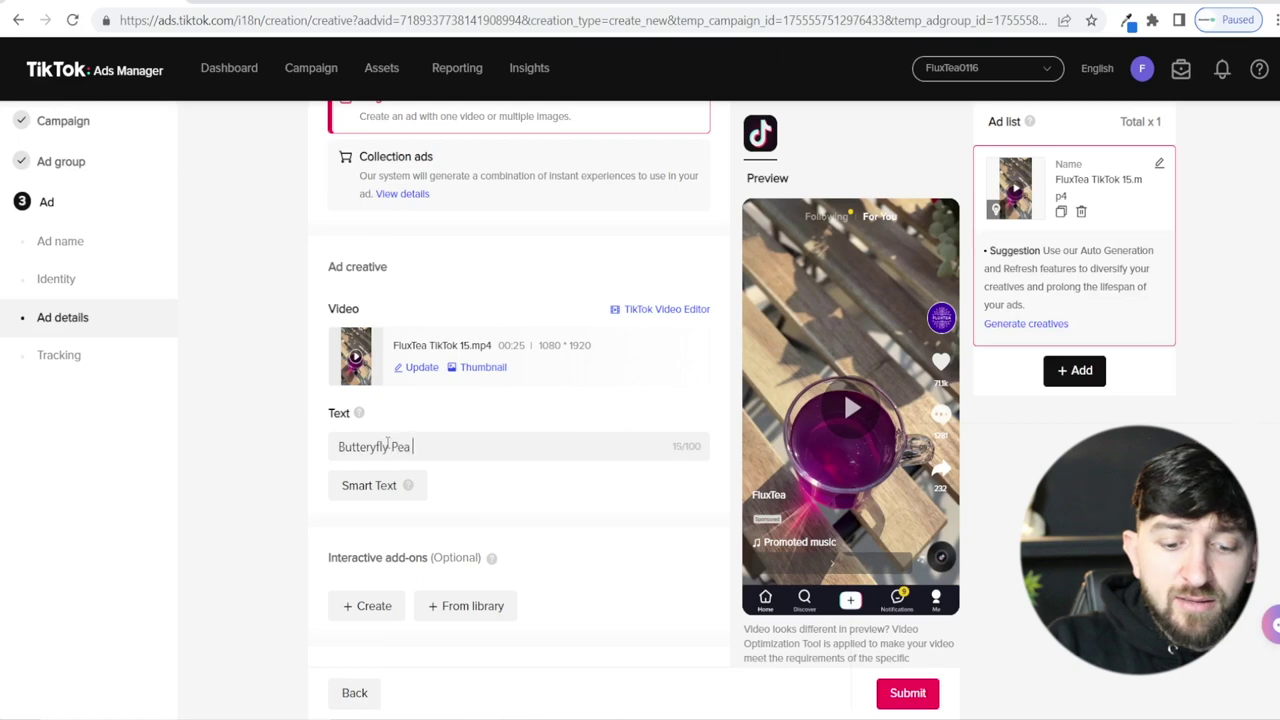
{"action": "type", "text": "Tea is AMA"}
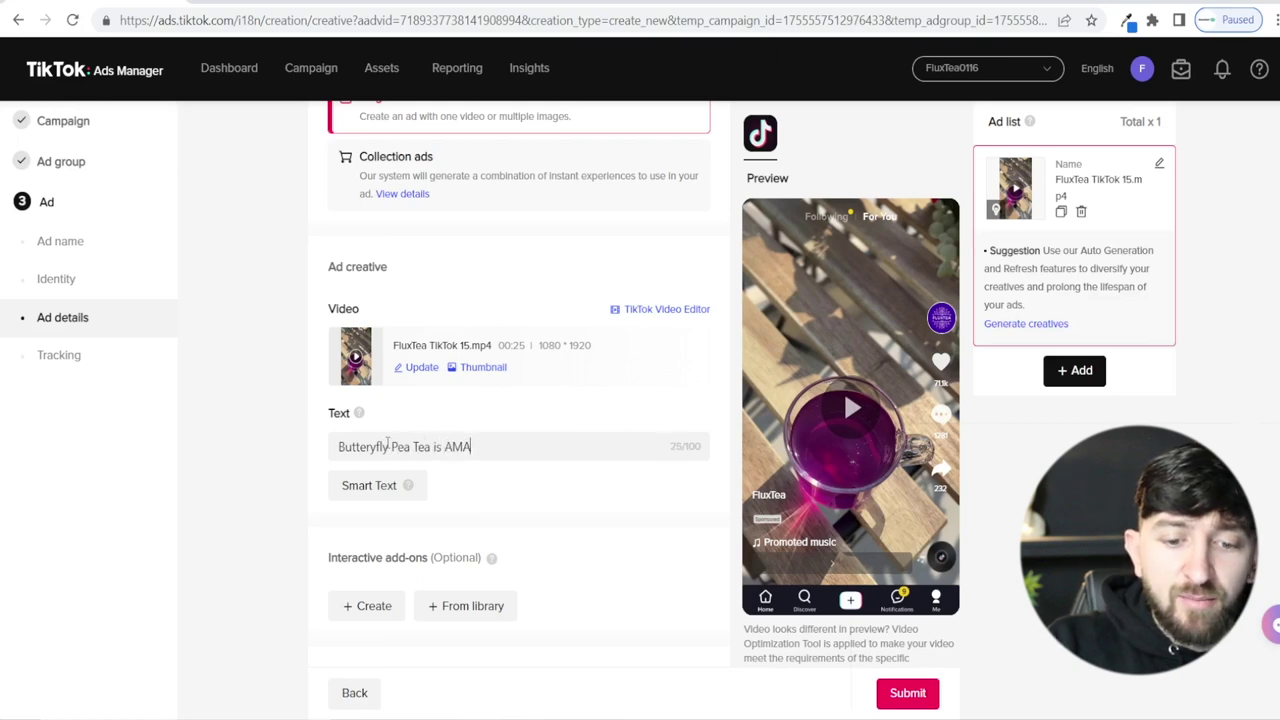
{"action": "type", "text": "ZING!"}
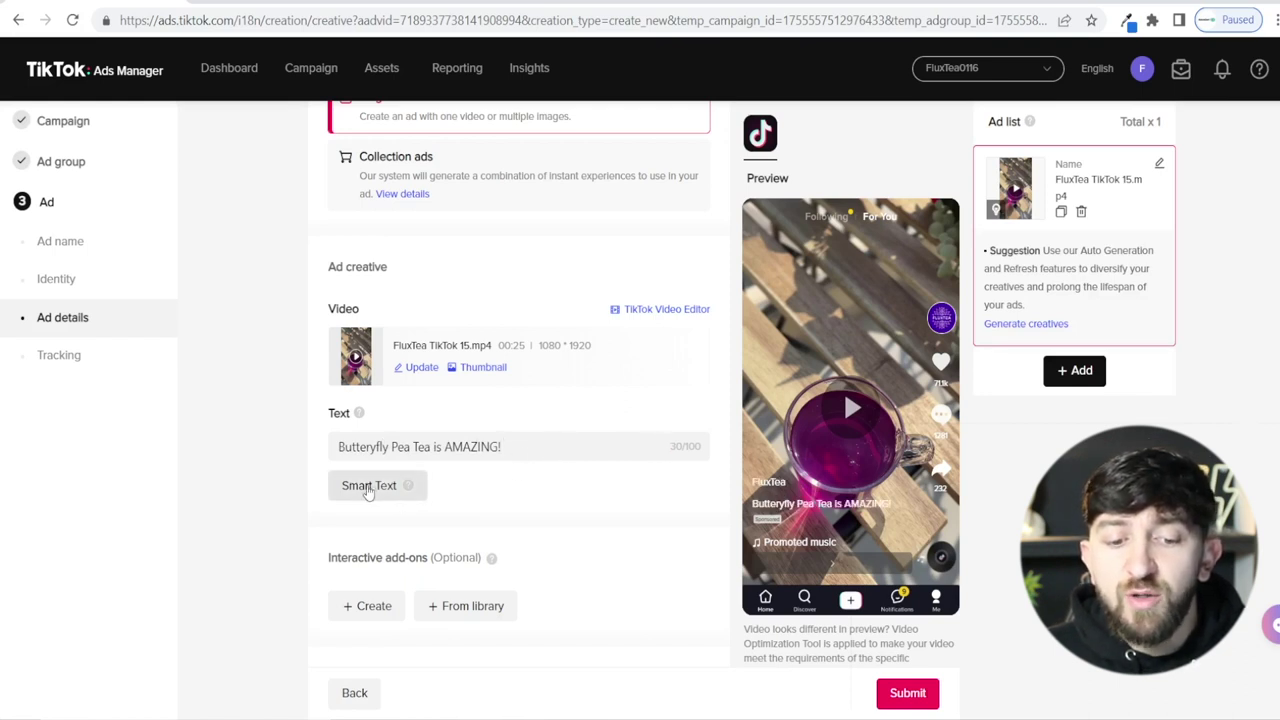
Step: Generate Smart Text for the Food & Drinks industry with keyword "Butterfly Pea Tea" and apply "Butterfly Pea Tea is AWESOME for your skin!"
{"action": "left_click", "coordinate": [404, 486]}
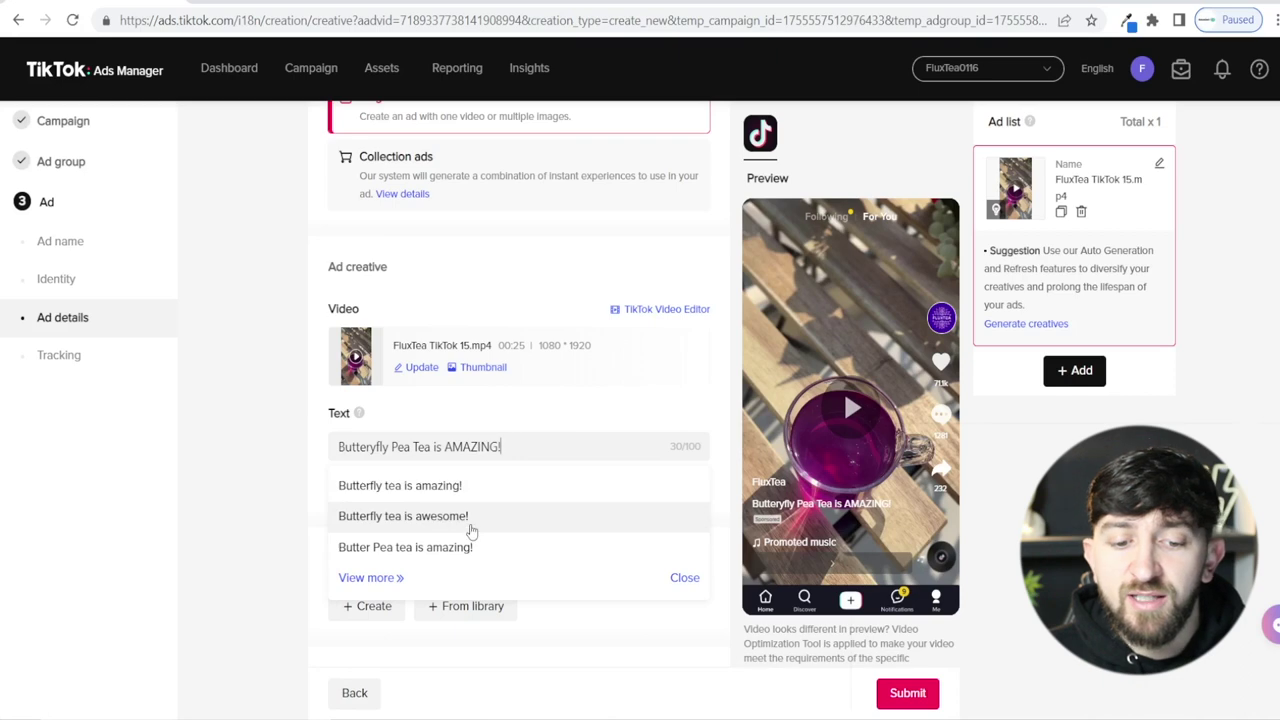
{"action": "left_click", "coordinate": [386, 577]}
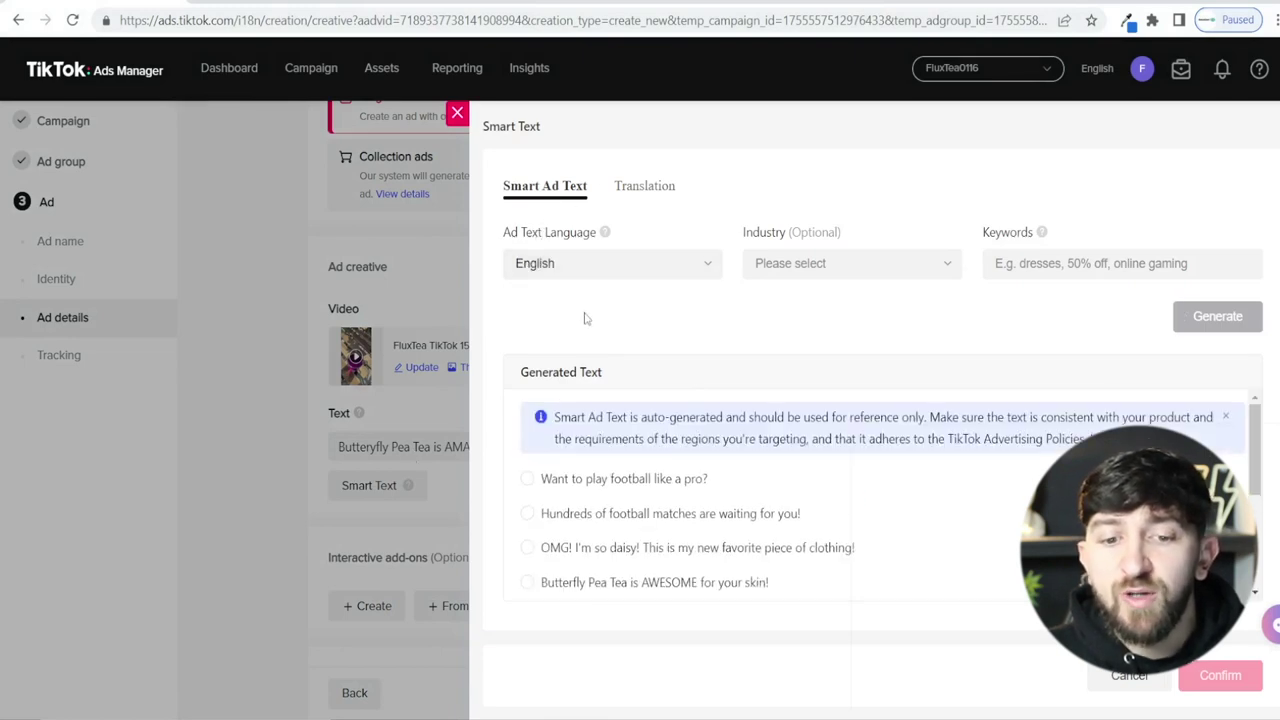
{"action": "left_click", "coordinate": [840, 265]}
{"action": "left_click", "coordinate": [810, 416]}
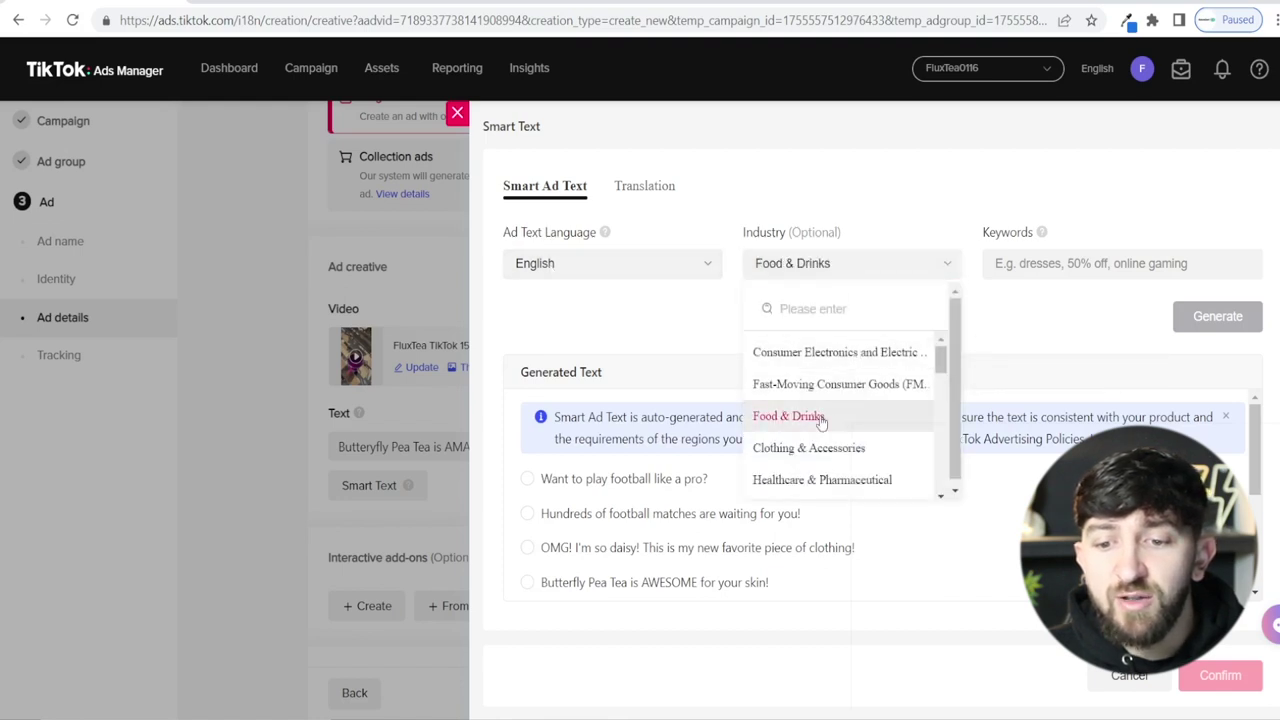
{"action": "left_click", "coordinate": [1043, 263]}
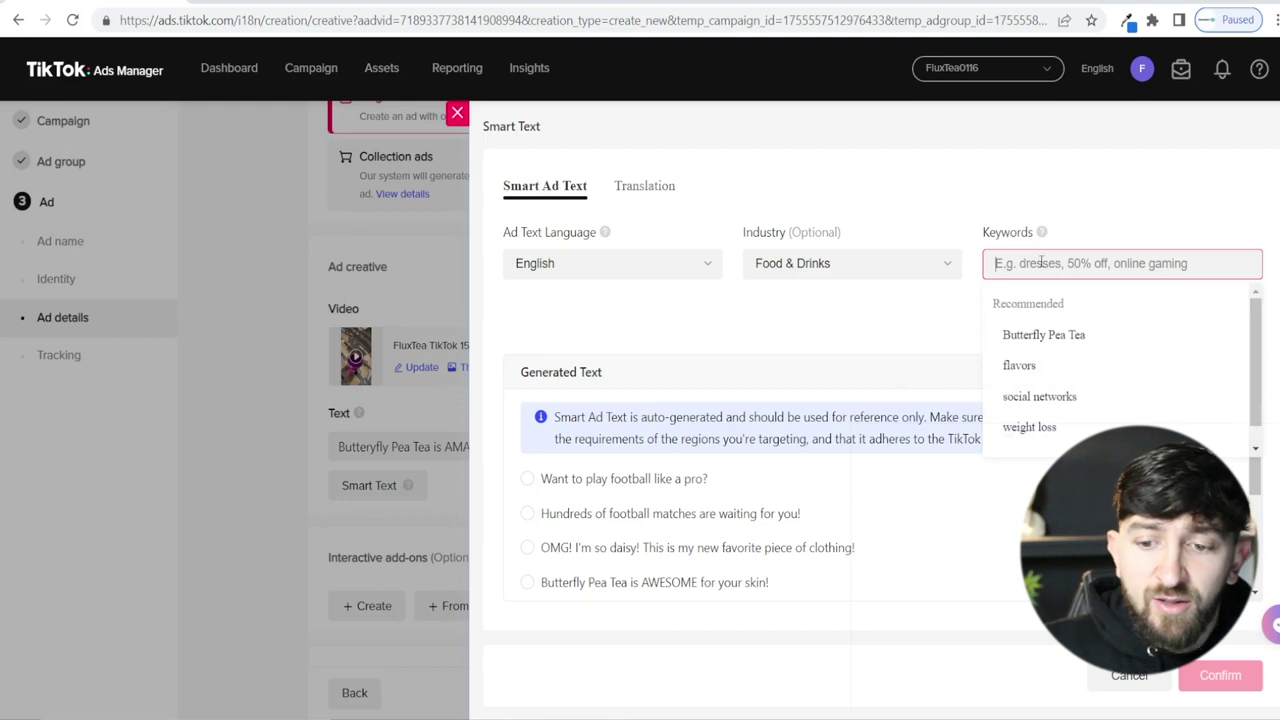
{"action": "left_click", "coordinate": [1088, 340]}
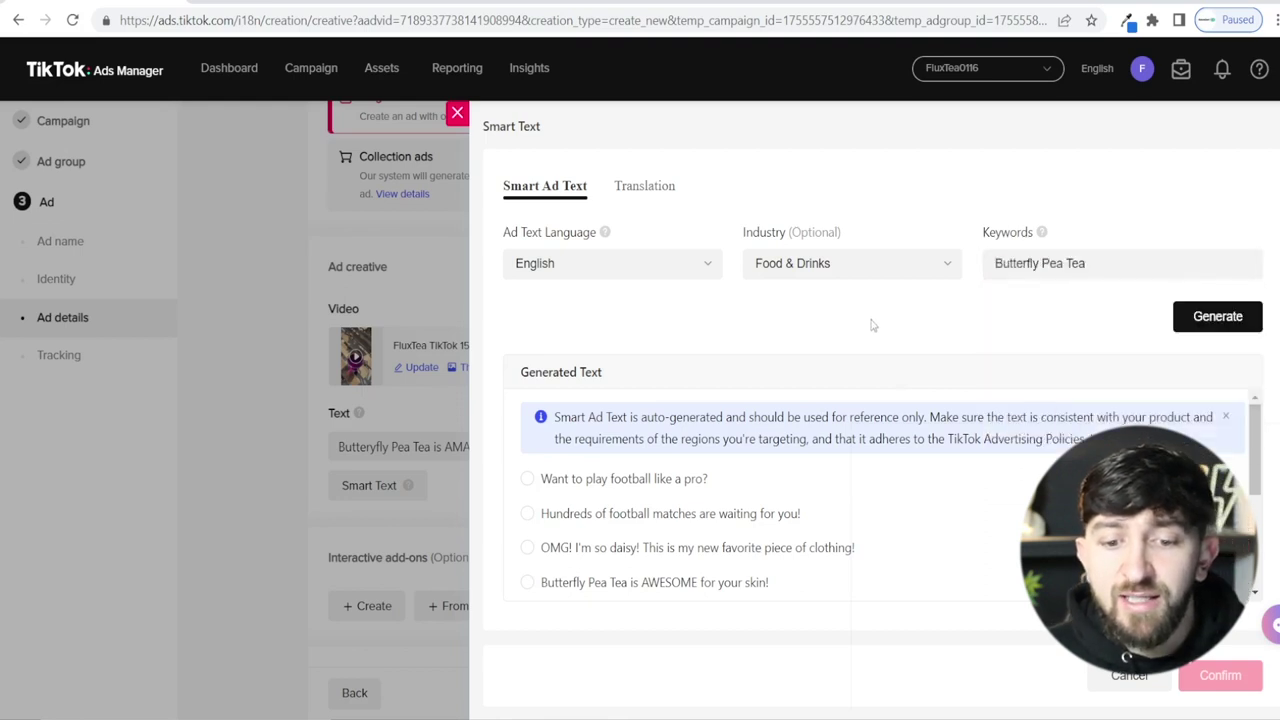
{"action": "left_click", "coordinate": [1225, 322]}
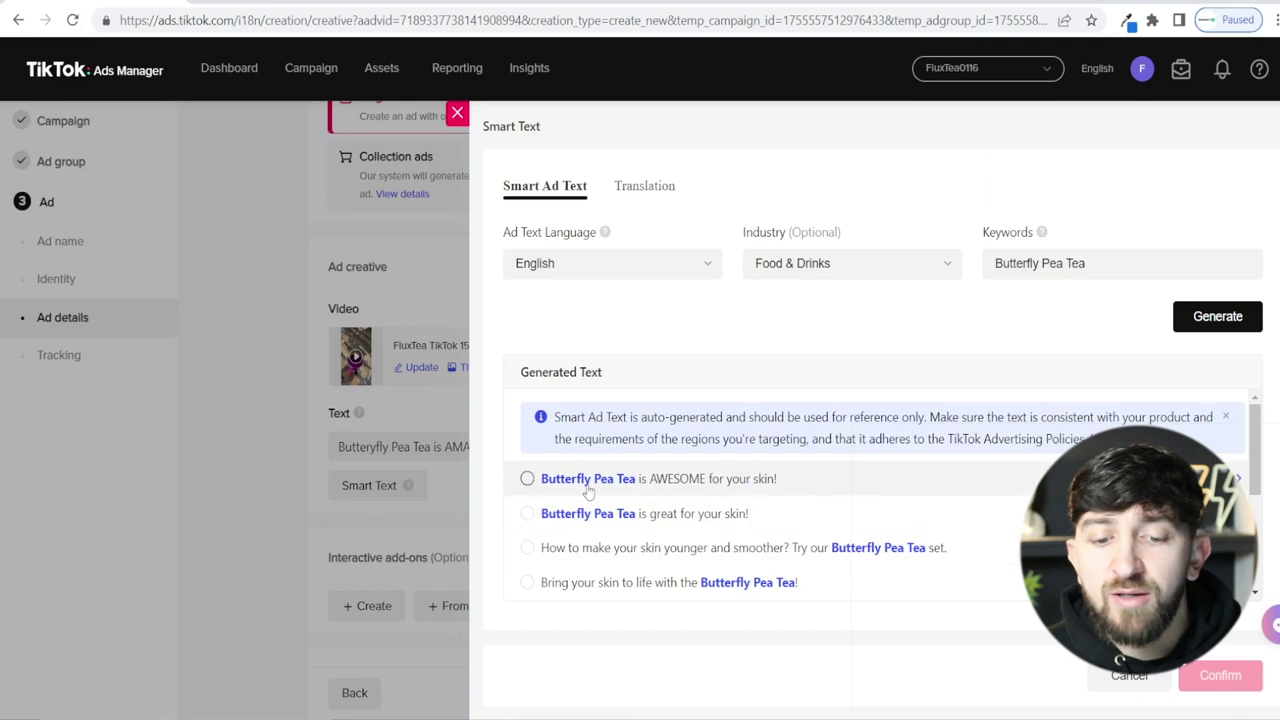
{"action": "left_click", "coordinate": [527, 478]}
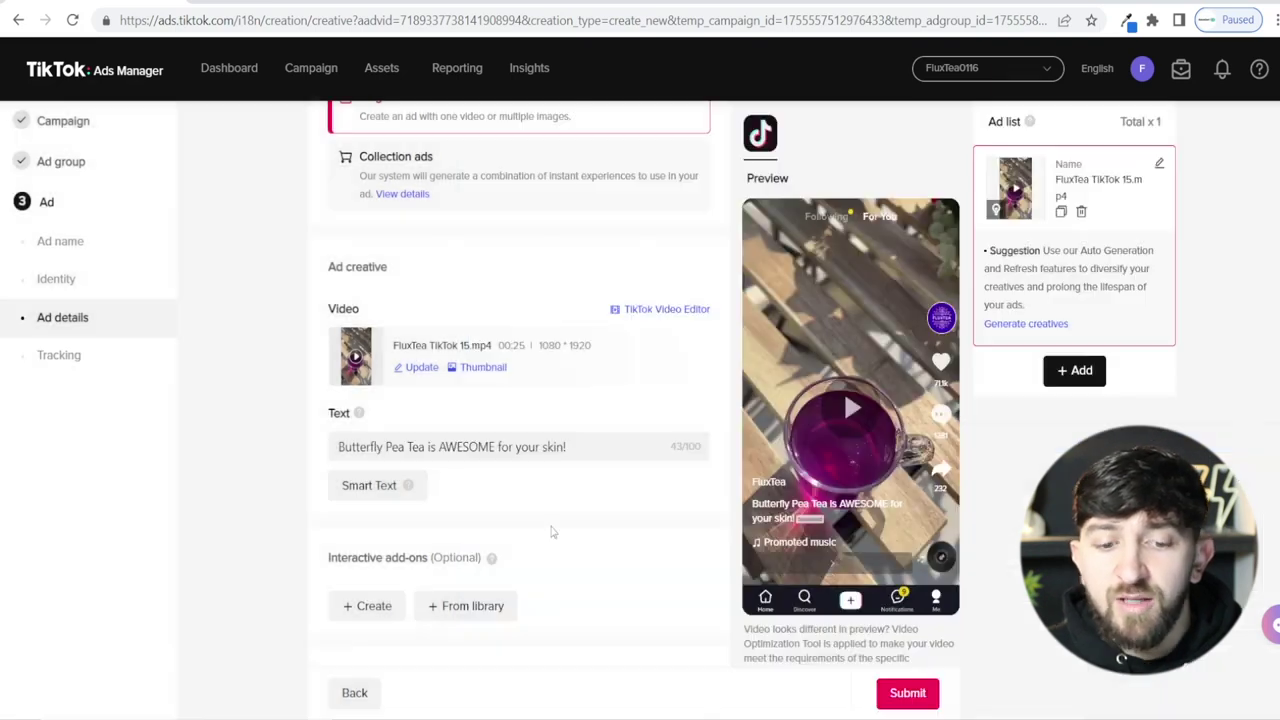
{"action": "key", "text": "Escape"}
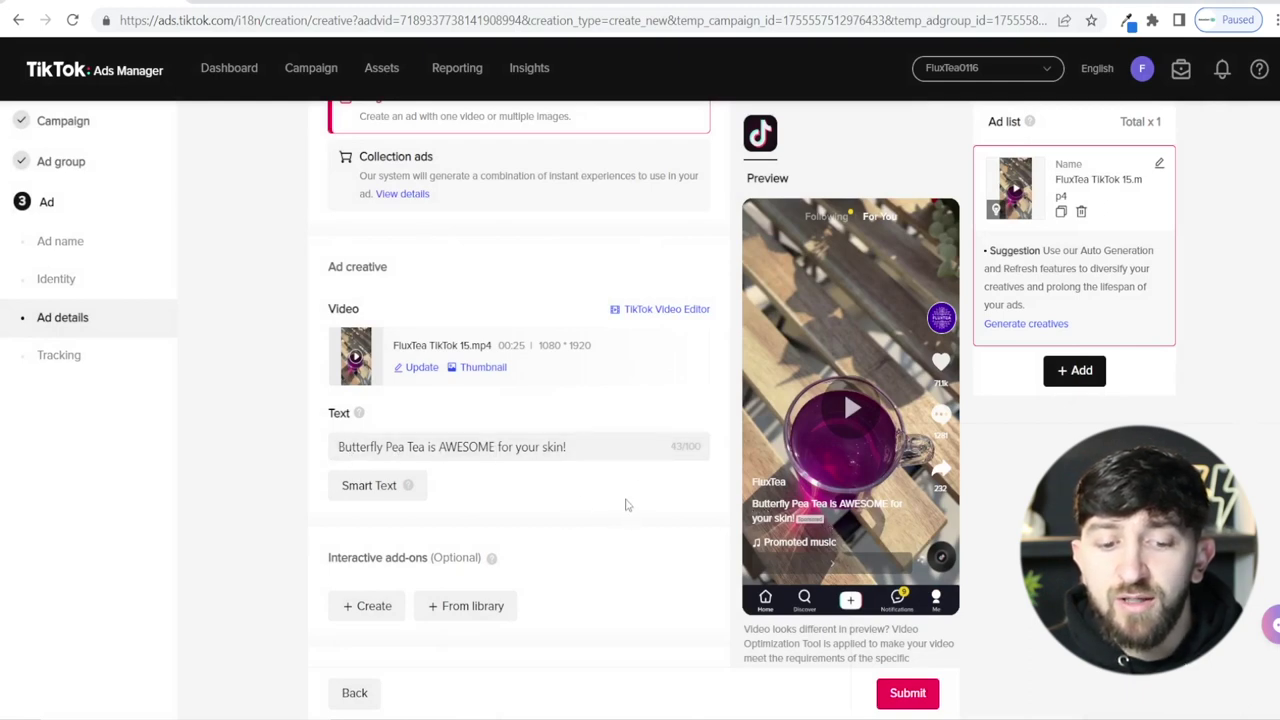
Step: Examine the card and sticker types available as interactive add-ons, and return to the ad details without adding one
{"action": "scroll", "coordinate": [628, 503], "scroll_direction": "down", "scroll_amount": 2}
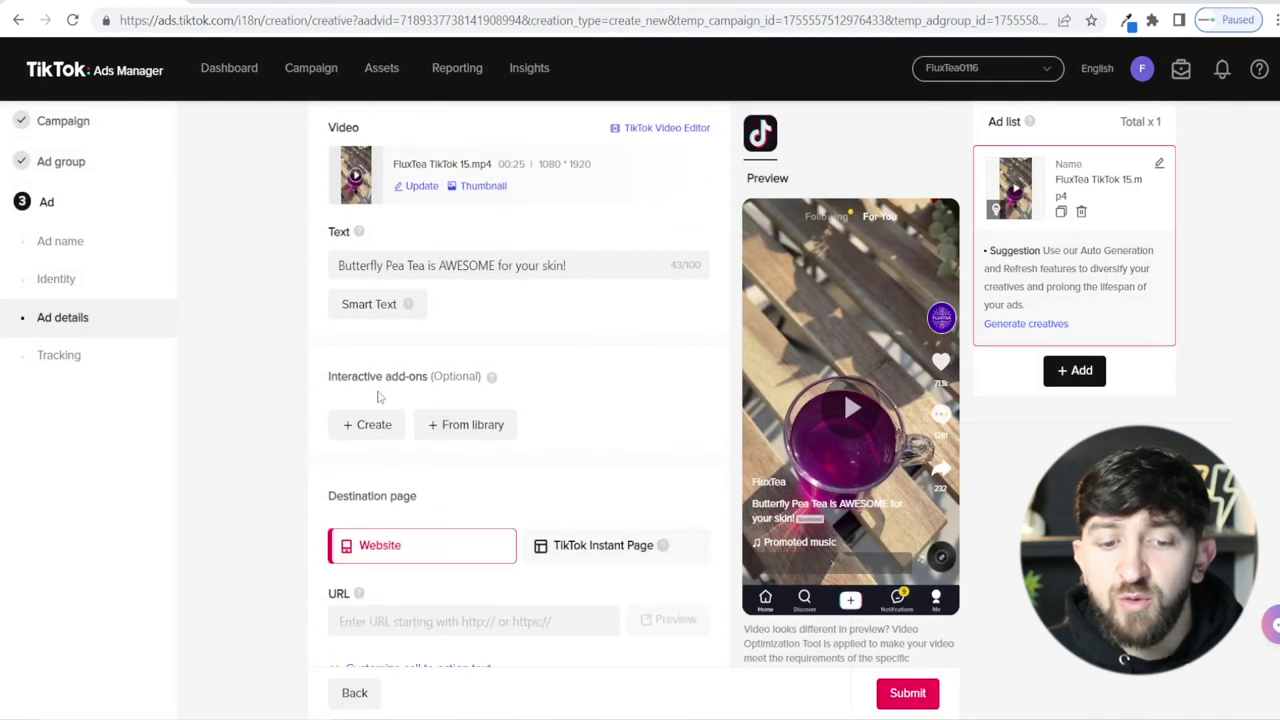
{"action": "scroll", "coordinate": [536, 390], "scroll_direction": "down", "scroll_amount": 1}
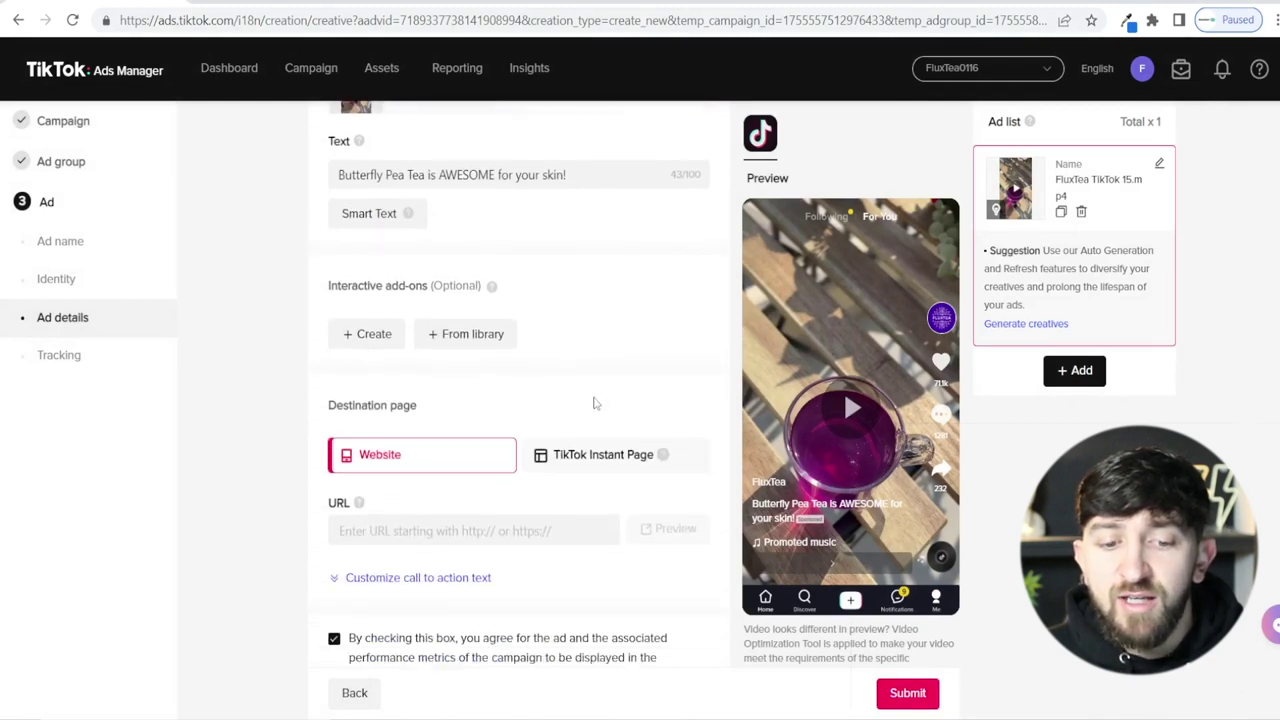
{"action": "left_click", "coordinate": [340, 338]}
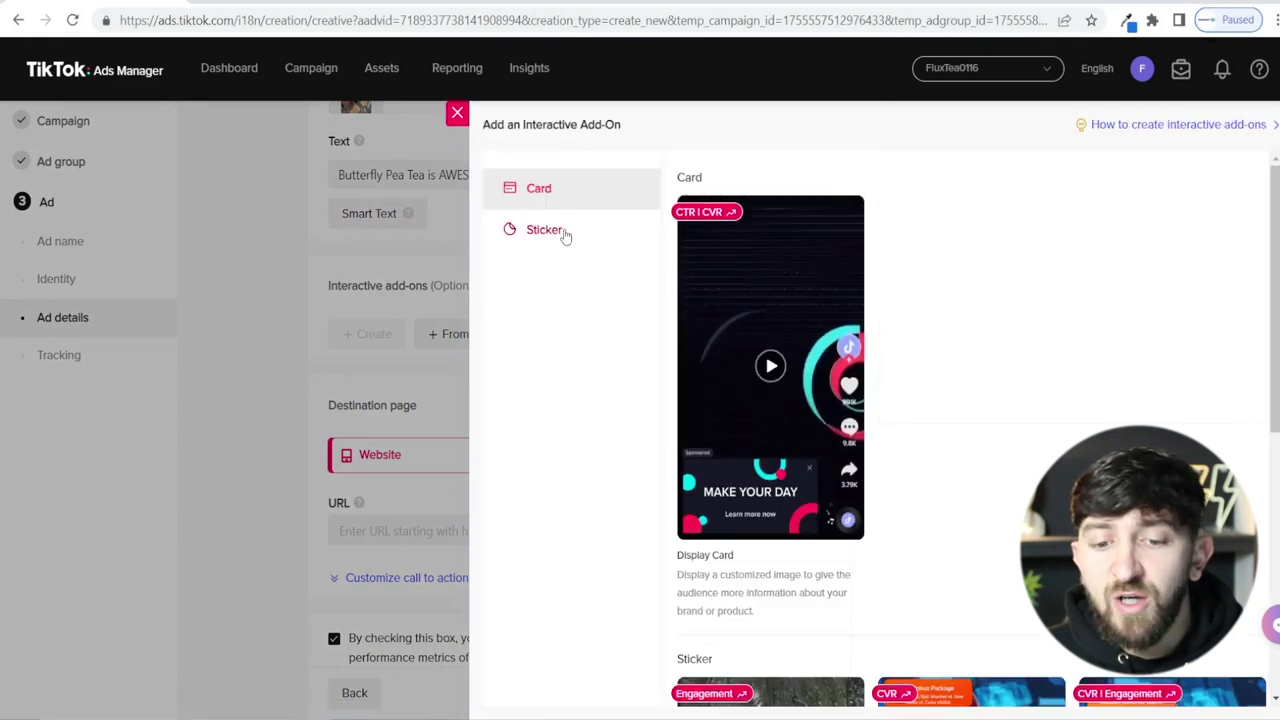
{"action": "scroll", "coordinate": [1000, 320], "scroll_direction": "down", "scroll_amount": 5}
{"action": "mouse_move", "coordinate": [742, 381]}
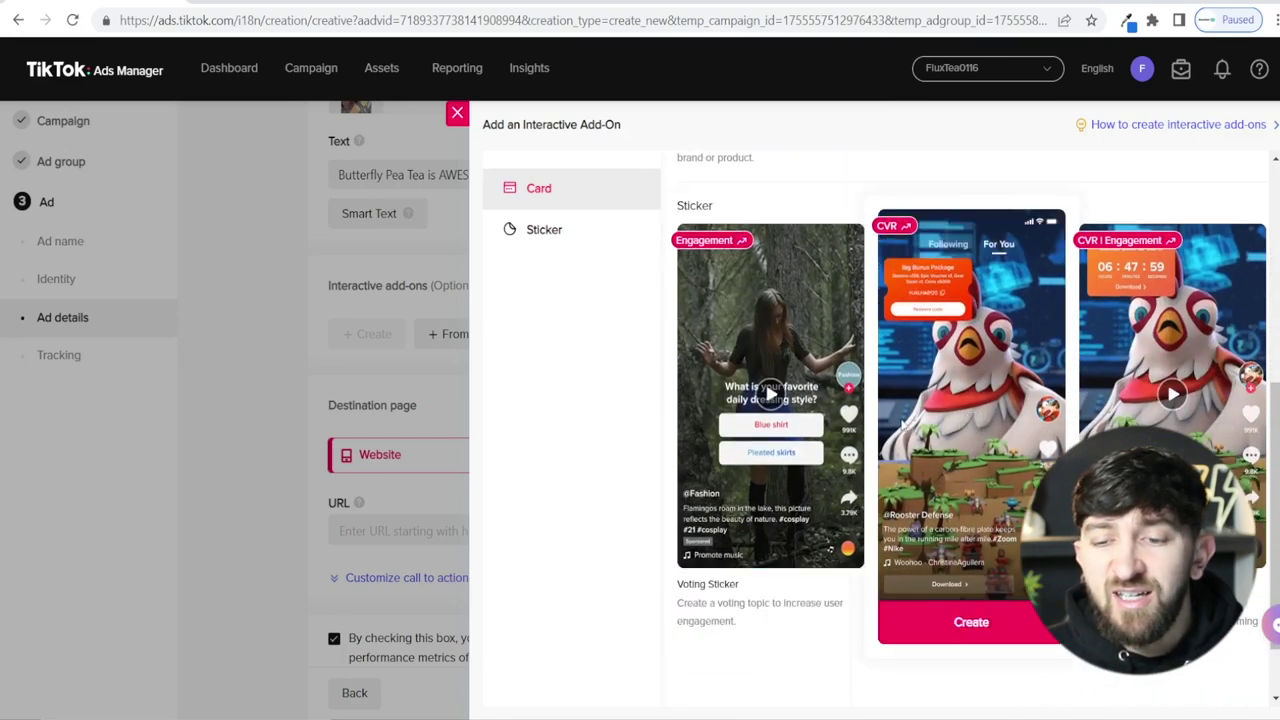
{"action": "scroll", "coordinate": [1015, 420], "scroll_direction": "up", "scroll_amount": 2}
{"action": "scroll", "coordinate": [1025, 362], "scroll_direction": "up", "scroll_amount": 3}
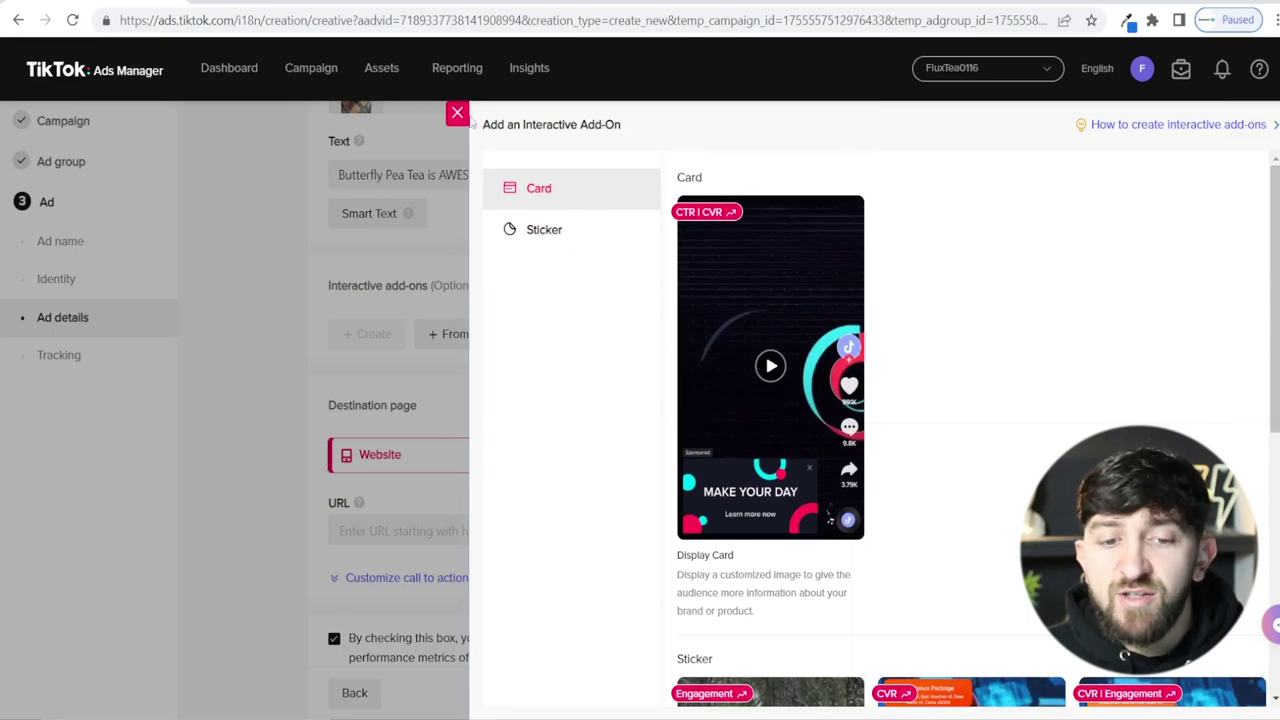
{"action": "scroll", "coordinate": [1014, 357], "scroll_direction": "down", "scroll_amount": 4}
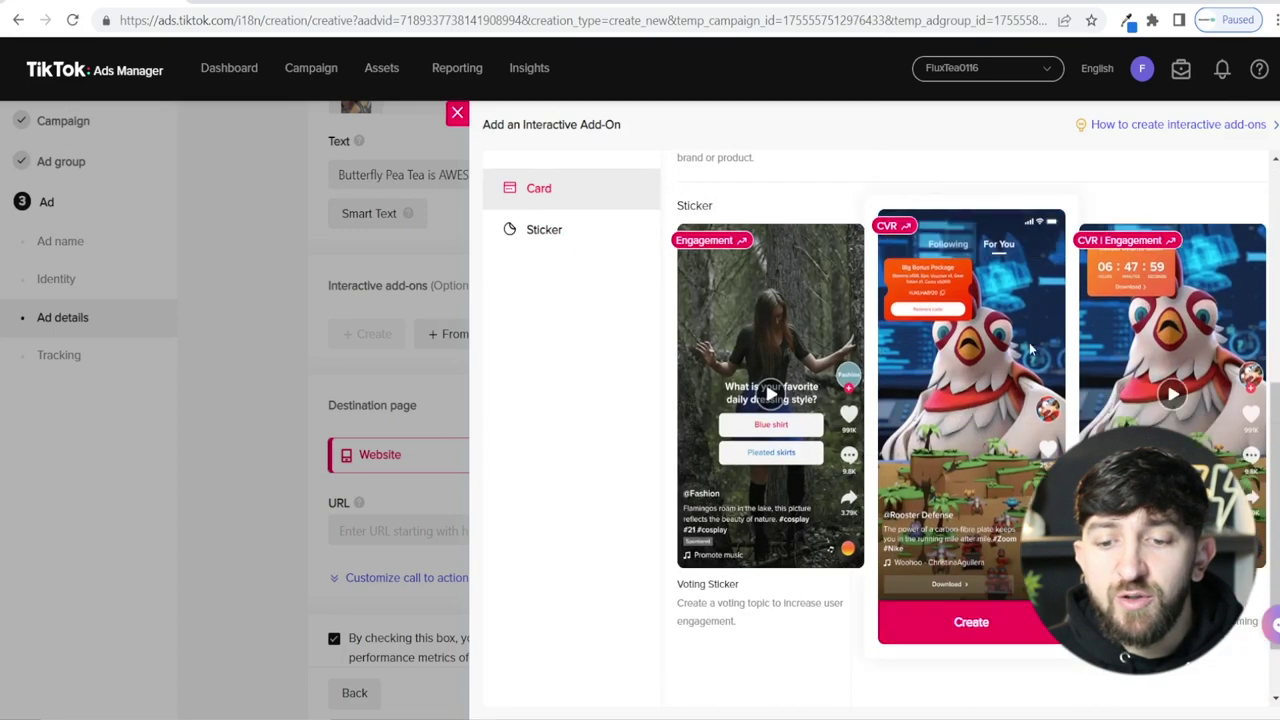
{"action": "left_click", "coordinate": [457, 112]}
{"action": "scroll", "coordinate": [580, 375], "scroll_direction": "down", "scroll_amount": 2}
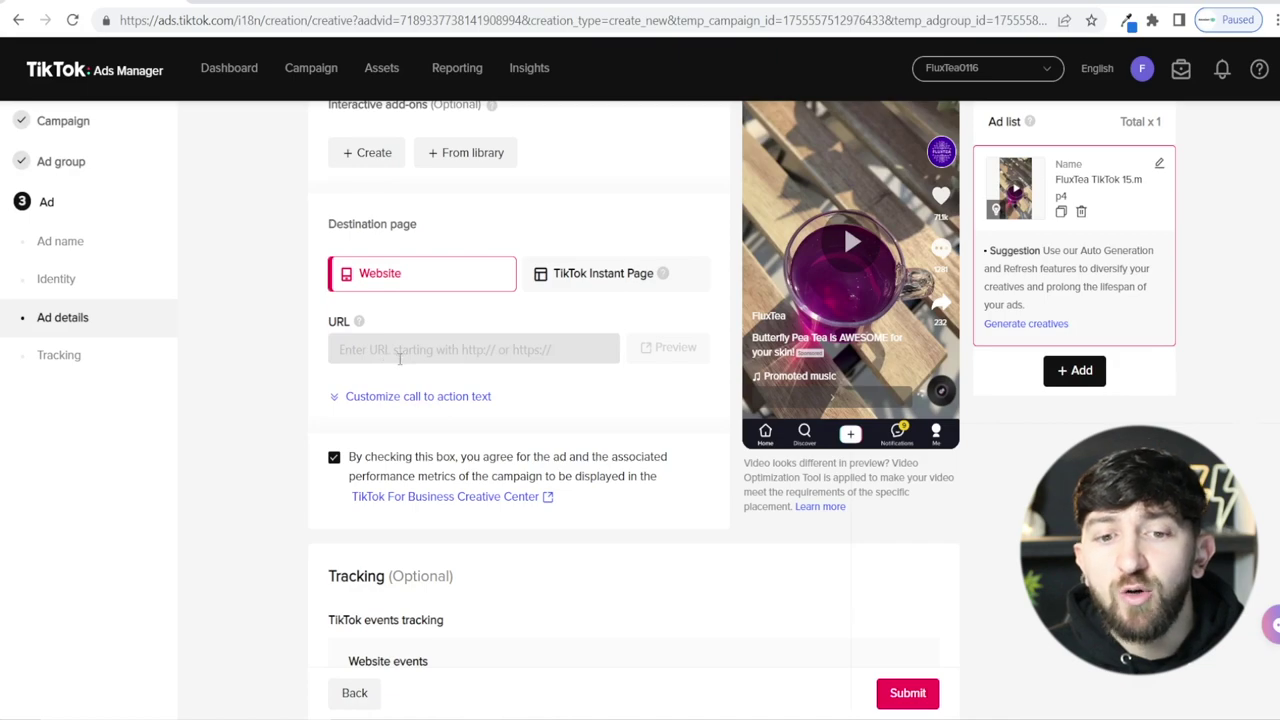
Step: Switch to the FluxTea website and review the homepage sections from the hero banner down to Magical Vibrant Colors
{"action": "left_click", "coordinate": [575, 4]}
{"action": "scroll", "coordinate": [845, 495], "scroll_direction": "up", "scroll_amount": 4}
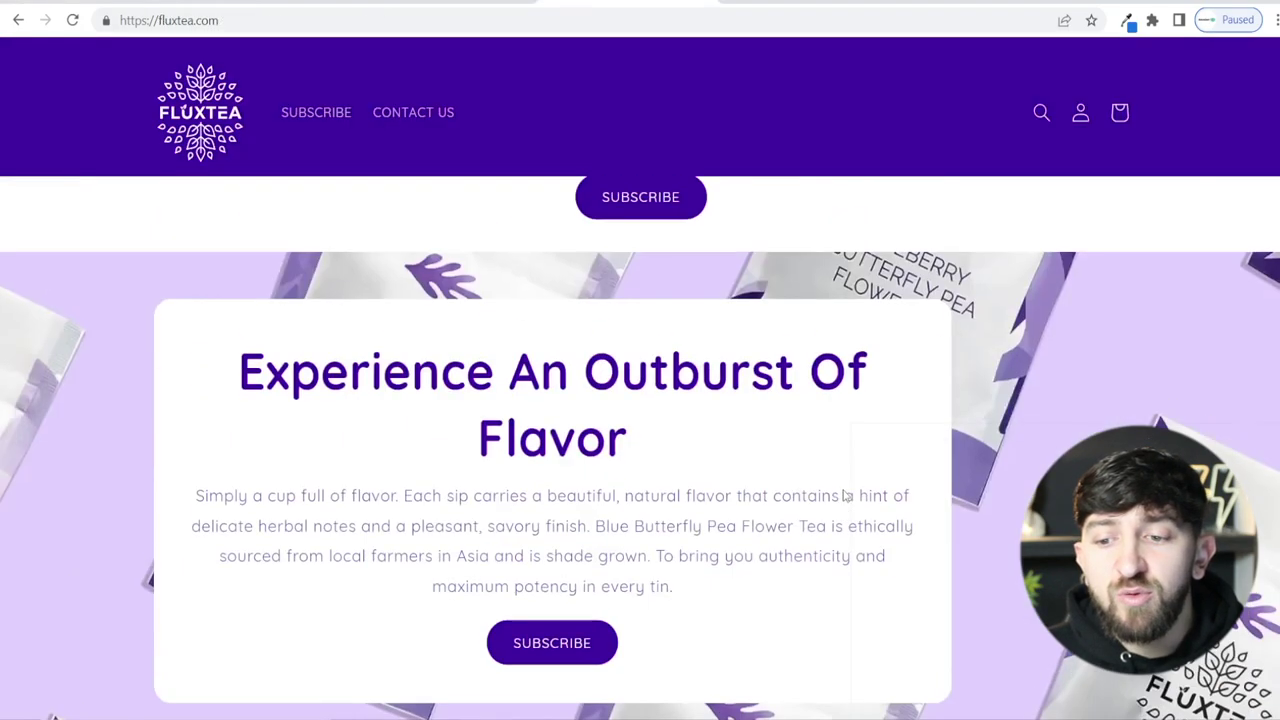
{"action": "scroll", "coordinate": [845, 495], "scroll_direction": "down", "scroll_amount": 8}
{"action": "scroll", "coordinate": [1071, 371], "scroll_direction": "up", "scroll_amount": 3}
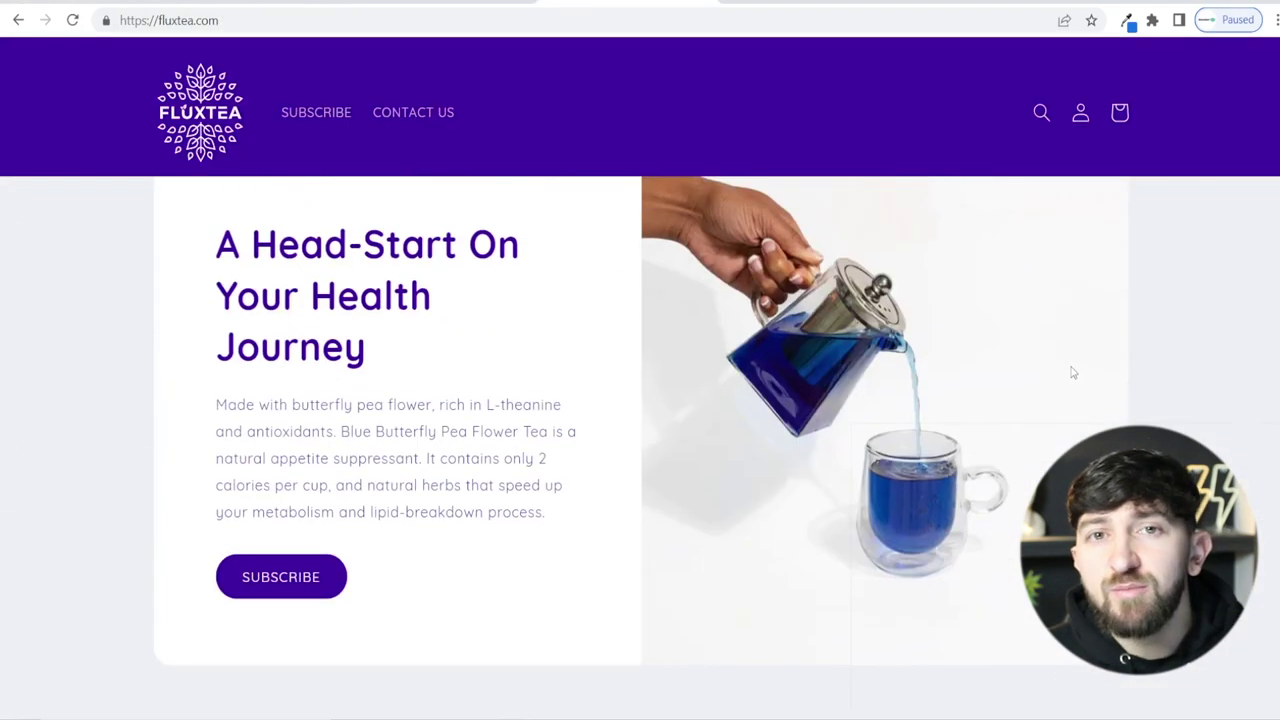
{"action": "scroll", "coordinate": [1071, 371], "scroll_direction": "up", "scroll_amount": 8}
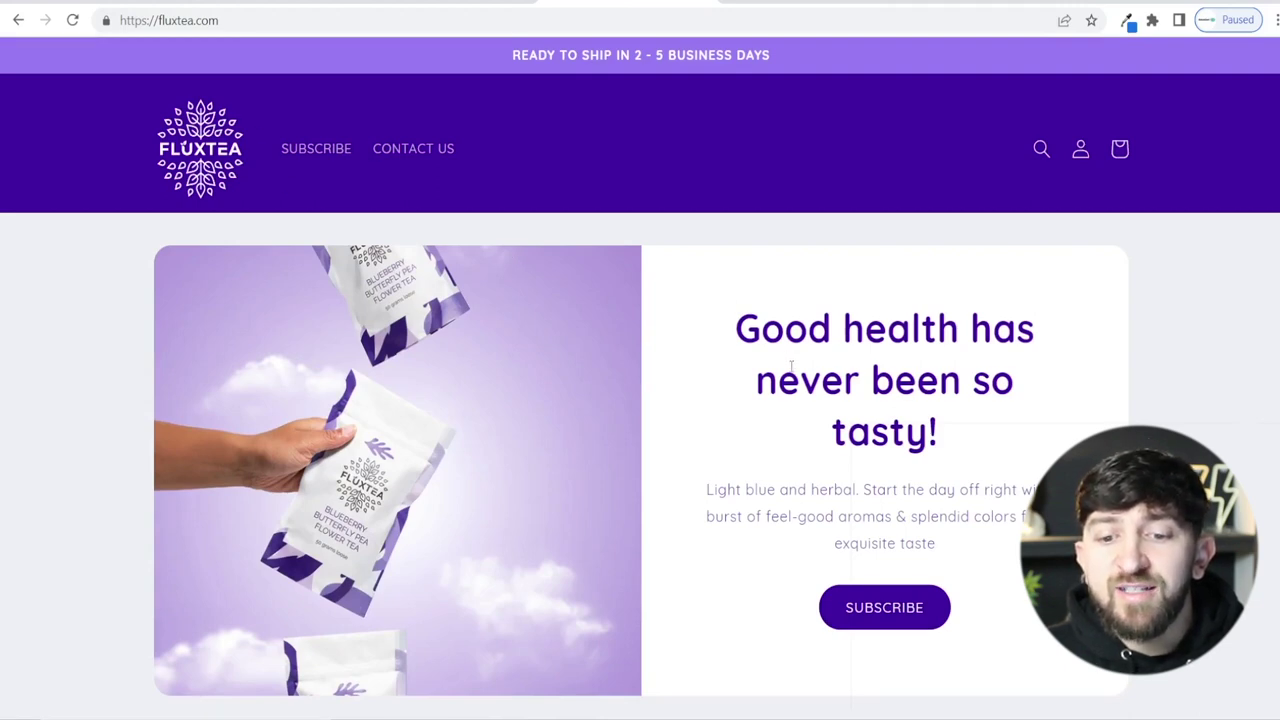
{"action": "scroll", "coordinate": [784, 352], "scroll_direction": "down", "scroll_amount": 5}
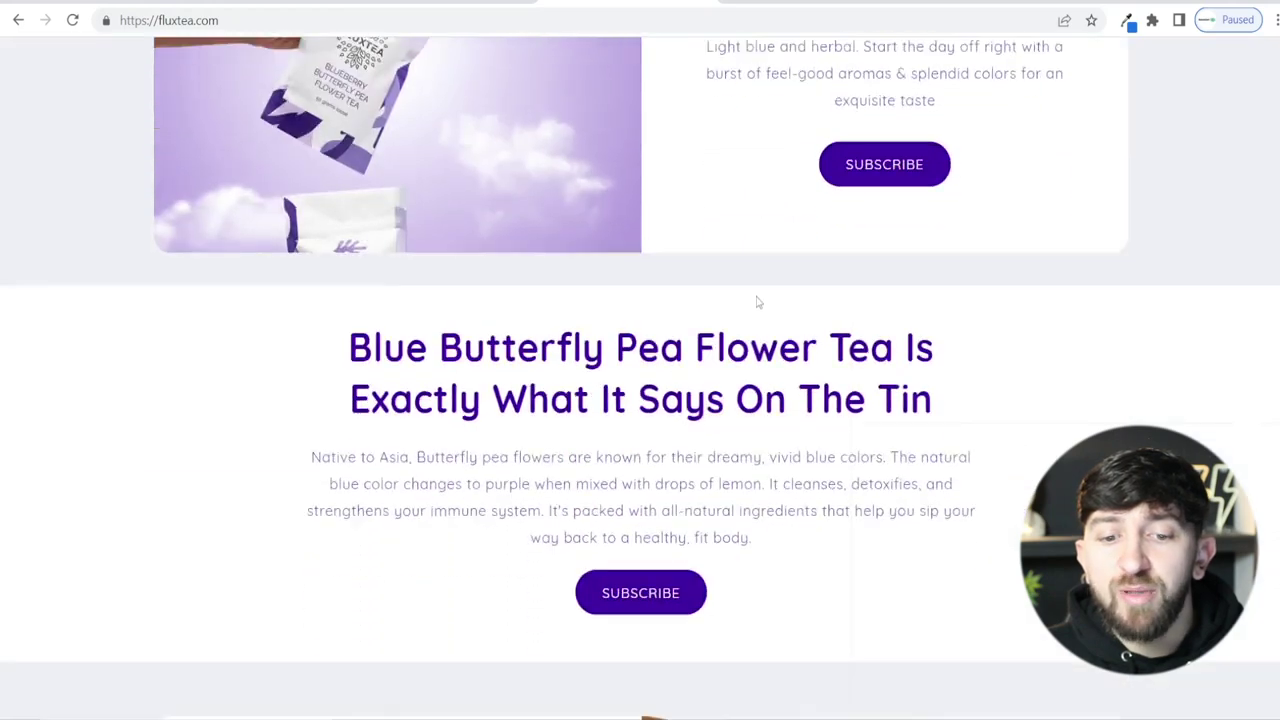
{"action": "scroll", "coordinate": [757, 302], "scroll_direction": "down", "scroll_amount": 10}
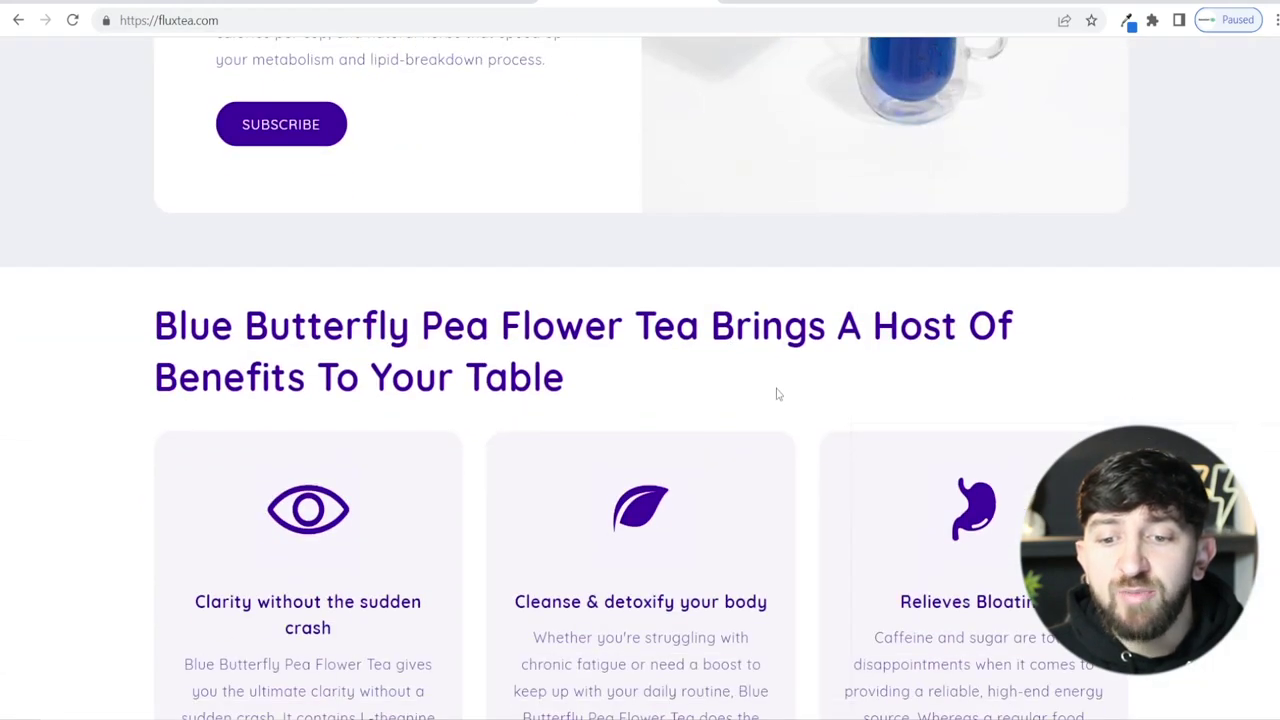
{"action": "scroll", "coordinate": [691, 366], "scroll_direction": "up", "scroll_amount": 1}
{"action": "scroll", "coordinate": [686, 326], "scroll_direction": "down", "scroll_amount": 7}
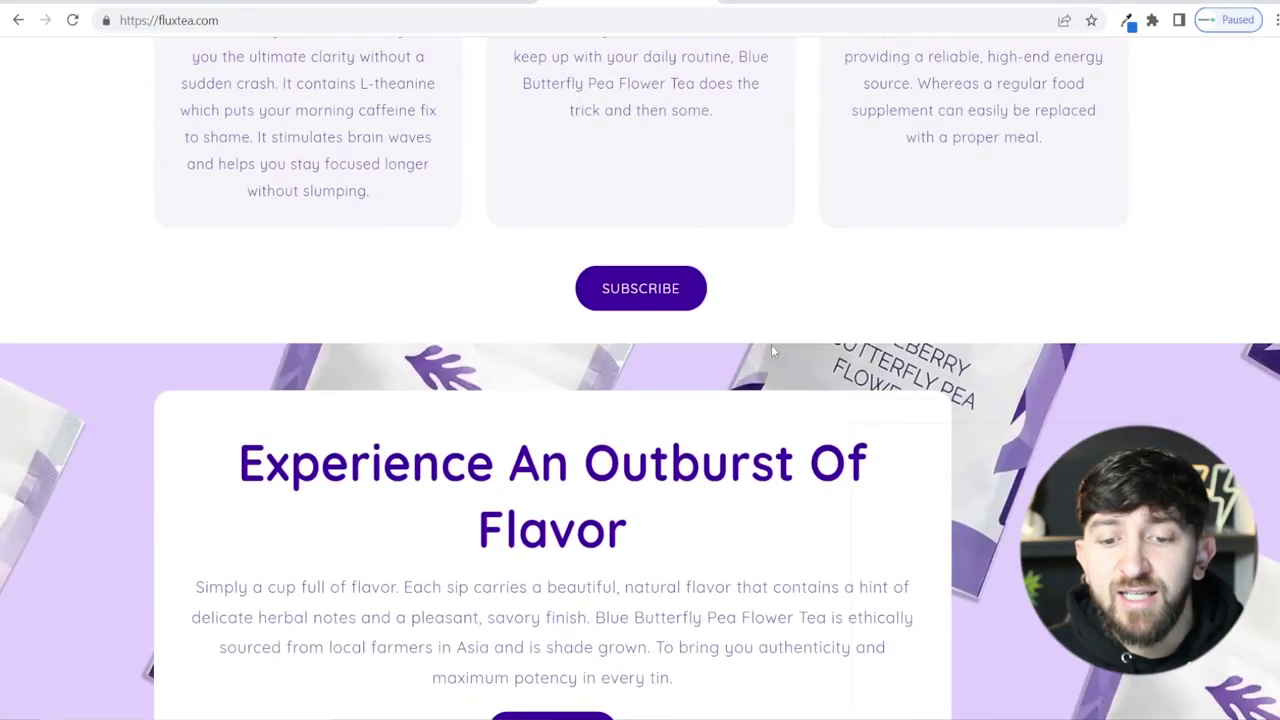
{"action": "scroll", "coordinate": [771, 350], "scroll_direction": "down", "scroll_amount": 5}
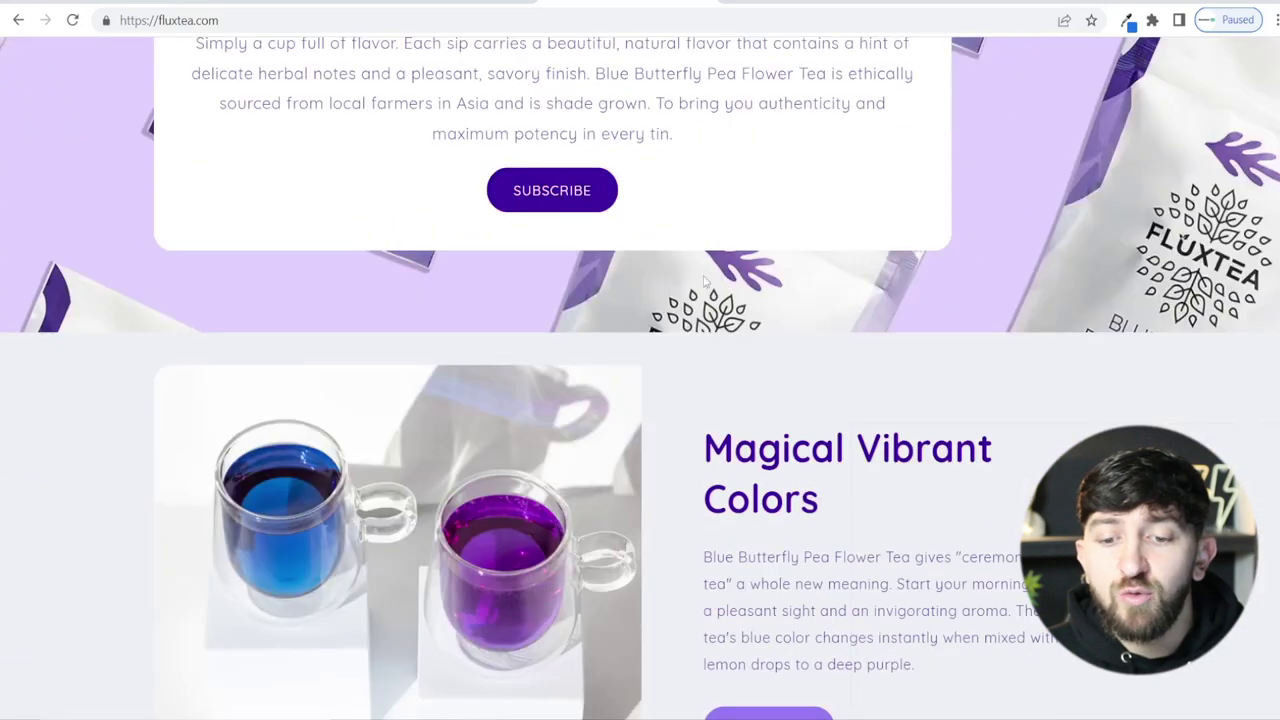
{"action": "scroll", "coordinate": [704, 282], "scroll_direction": "down", "scroll_amount": 4}
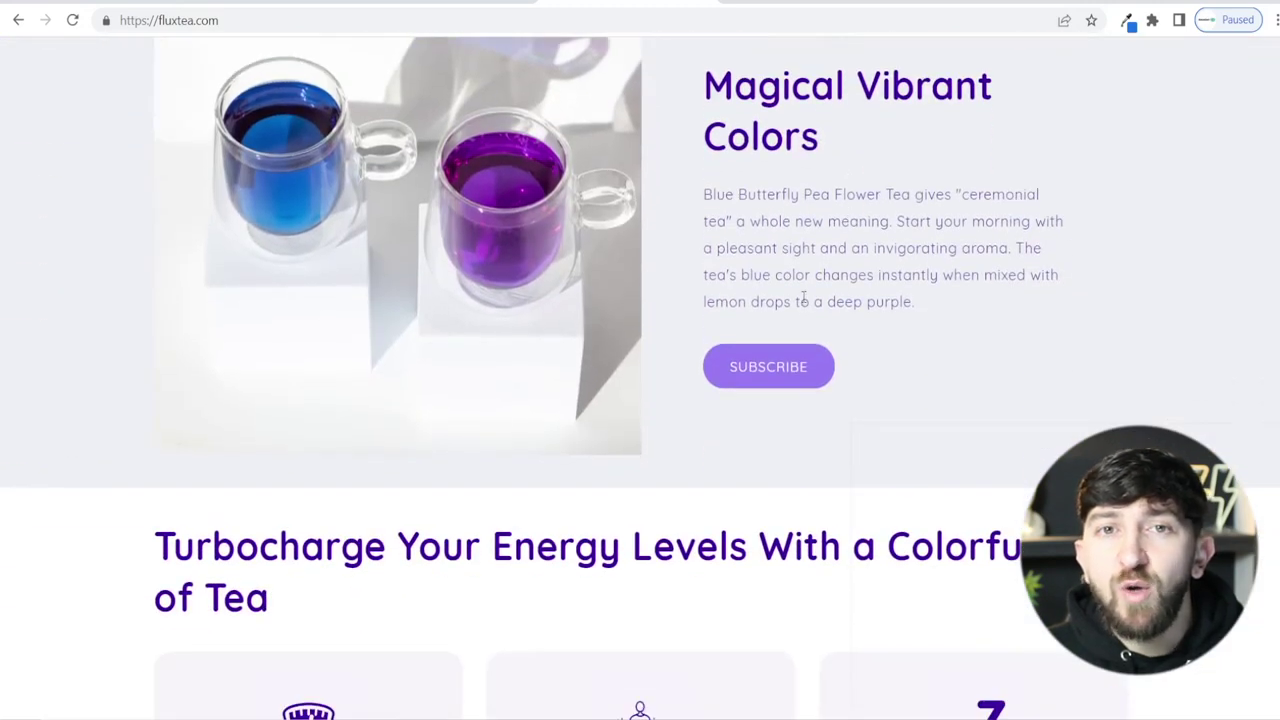
Step: Follow the Subscribe link under Magical Vibrant Colors and examine the Butterfly Pea Flower Tea product page and its purchase options
{"action": "left_click", "coordinate": [780, 372]}
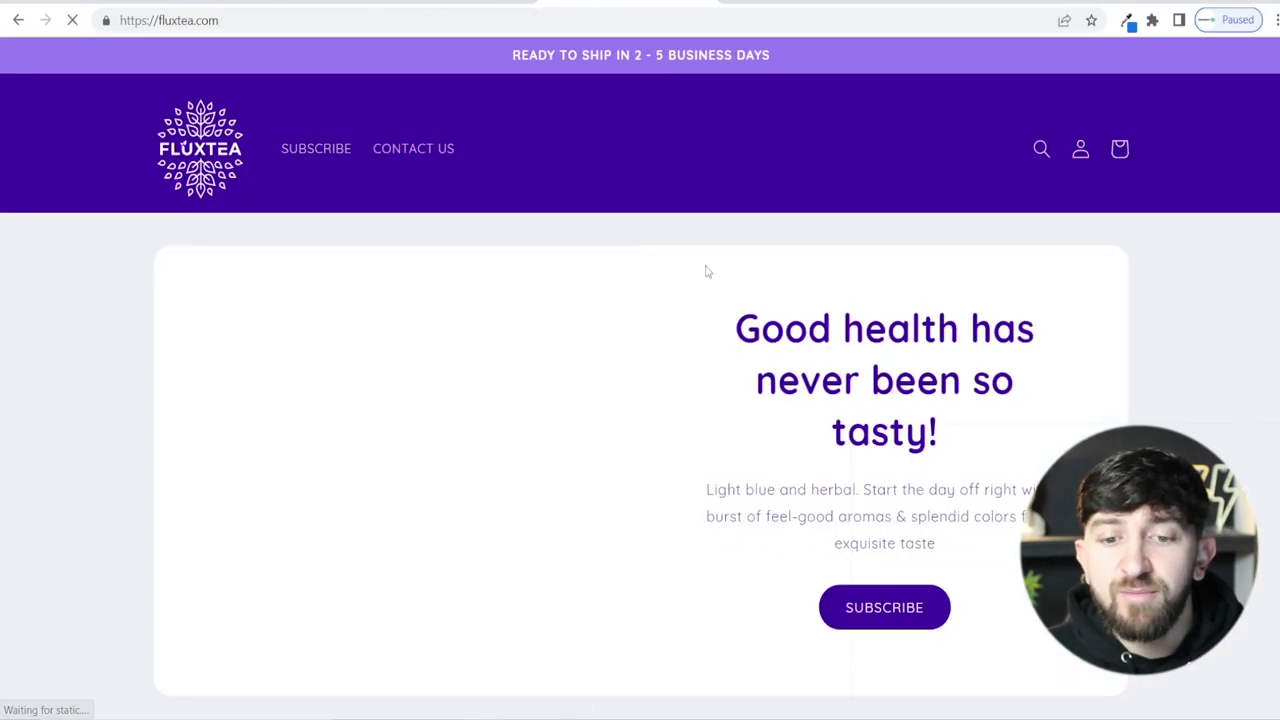
{"action": "scroll", "coordinate": [703, 260], "scroll_direction": "down", "scroll_amount": 15}
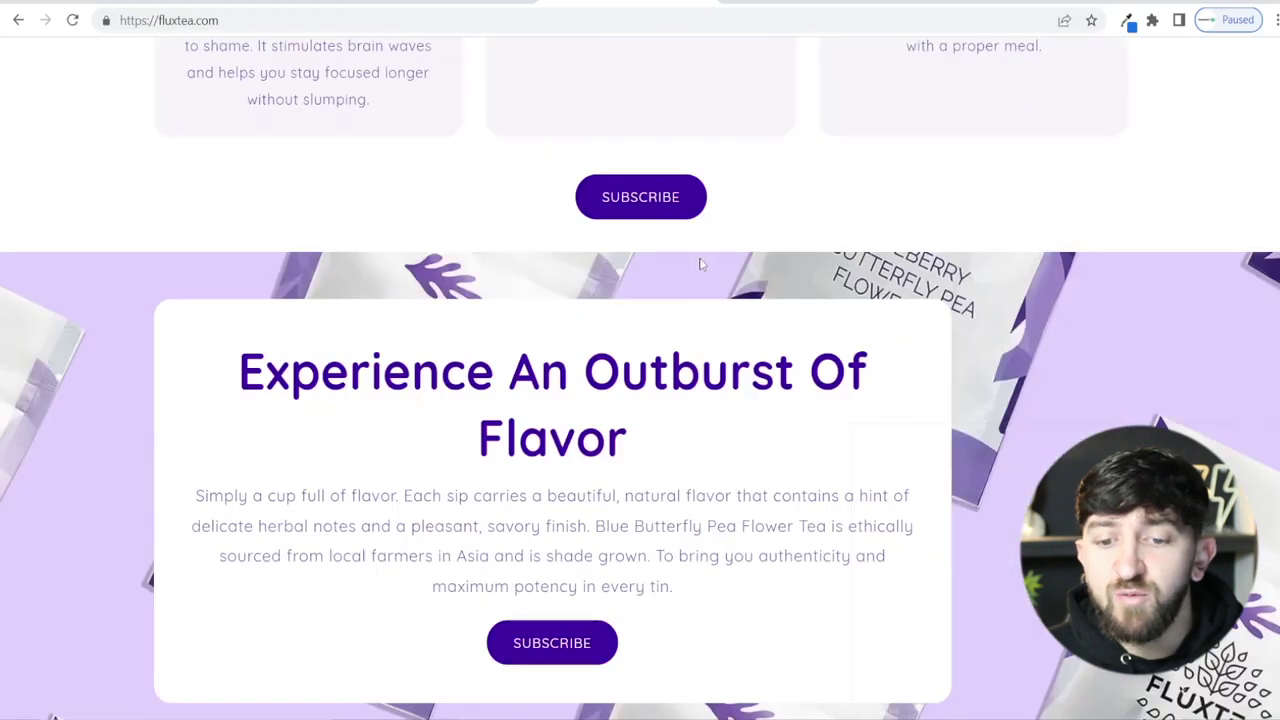
{"action": "scroll", "coordinate": [700, 264], "scroll_direction": "down", "scroll_amount": 5}
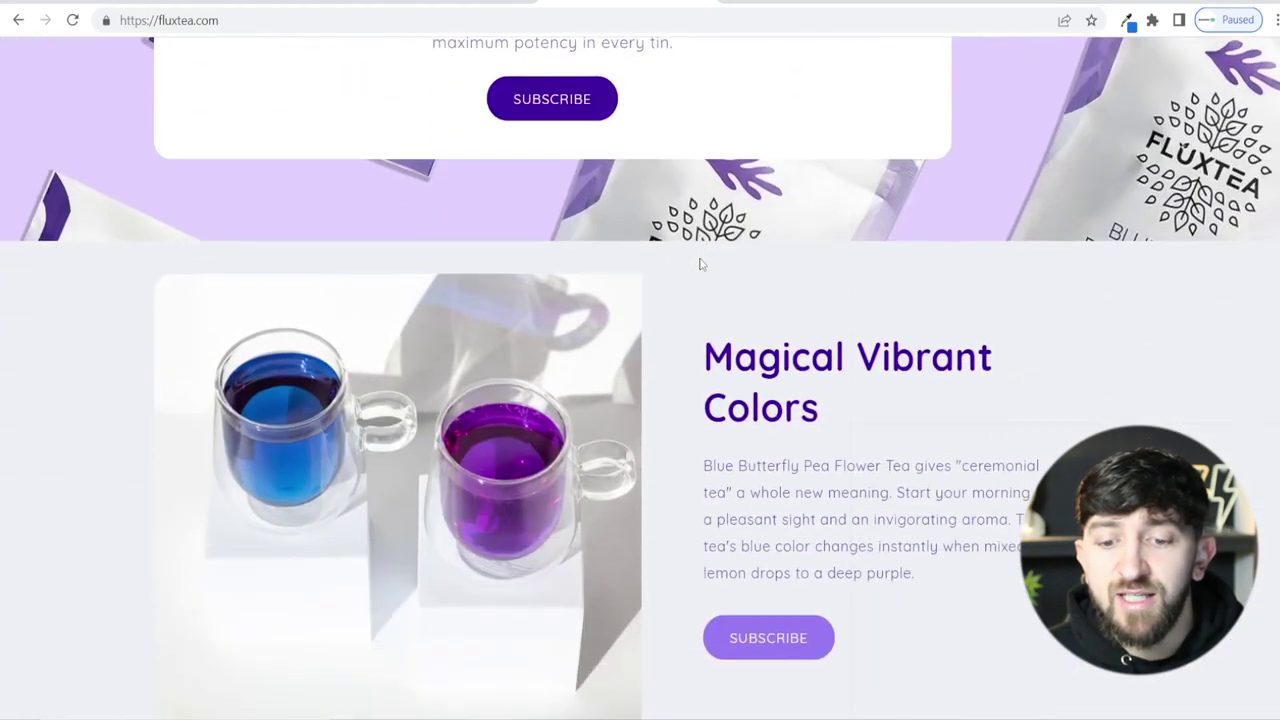
{"action": "scroll", "coordinate": [700, 264], "scroll_direction": "down", "scroll_amount": 2}
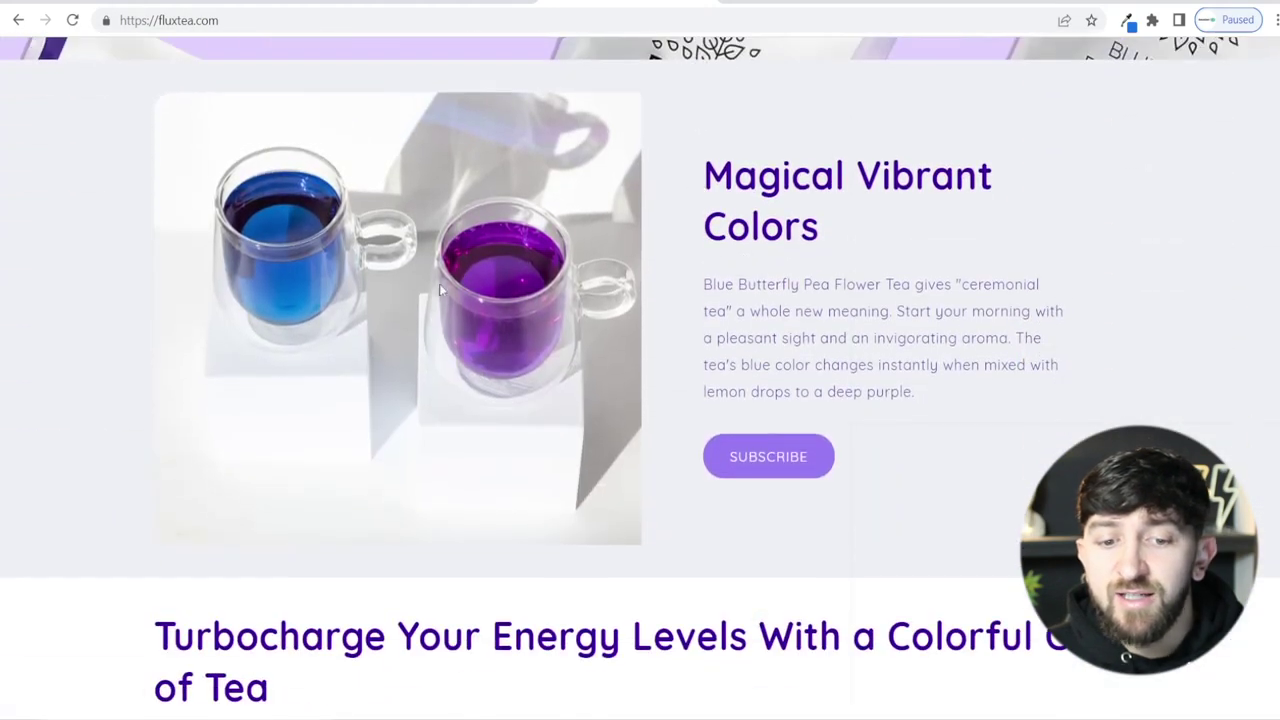
{"action": "left_click", "coordinate": [786, 464]}
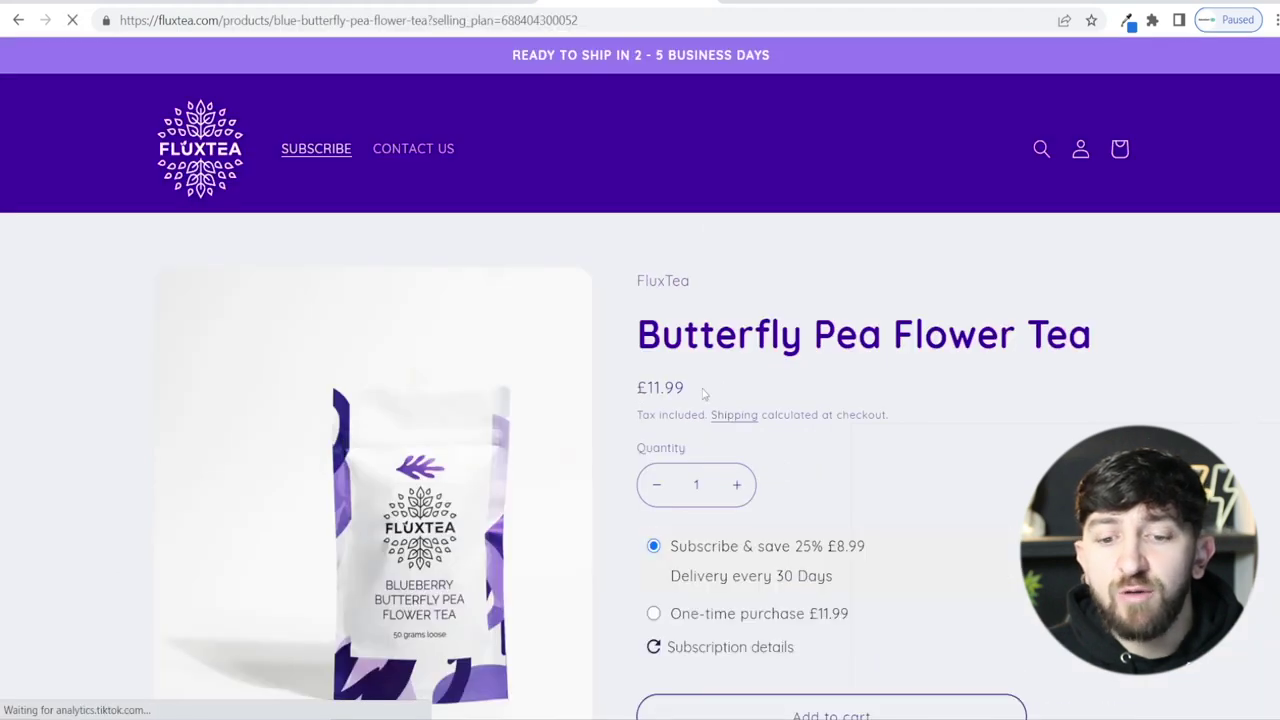
{"action": "scroll", "coordinate": [700, 300], "scroll_direction": "down", "scroll_amount": 4}
{"action": "scroll", "coordinate": [710, 252], "scroll_direction": "up", "scroll_amount": 1}
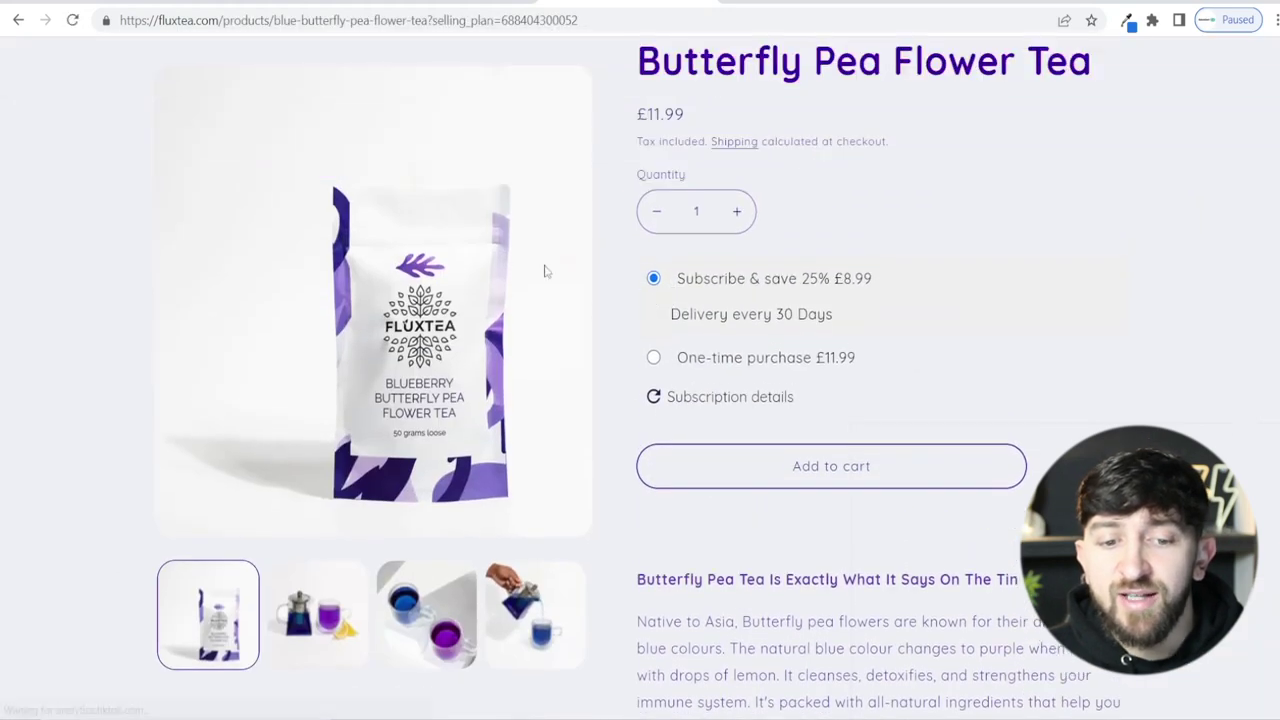
{"action": "scroll", "coordinate": [427, 245], "scroll_direction": "up", "scroll_amount": 3}
{"action": "left_click", "coordinate": [207, 153]}
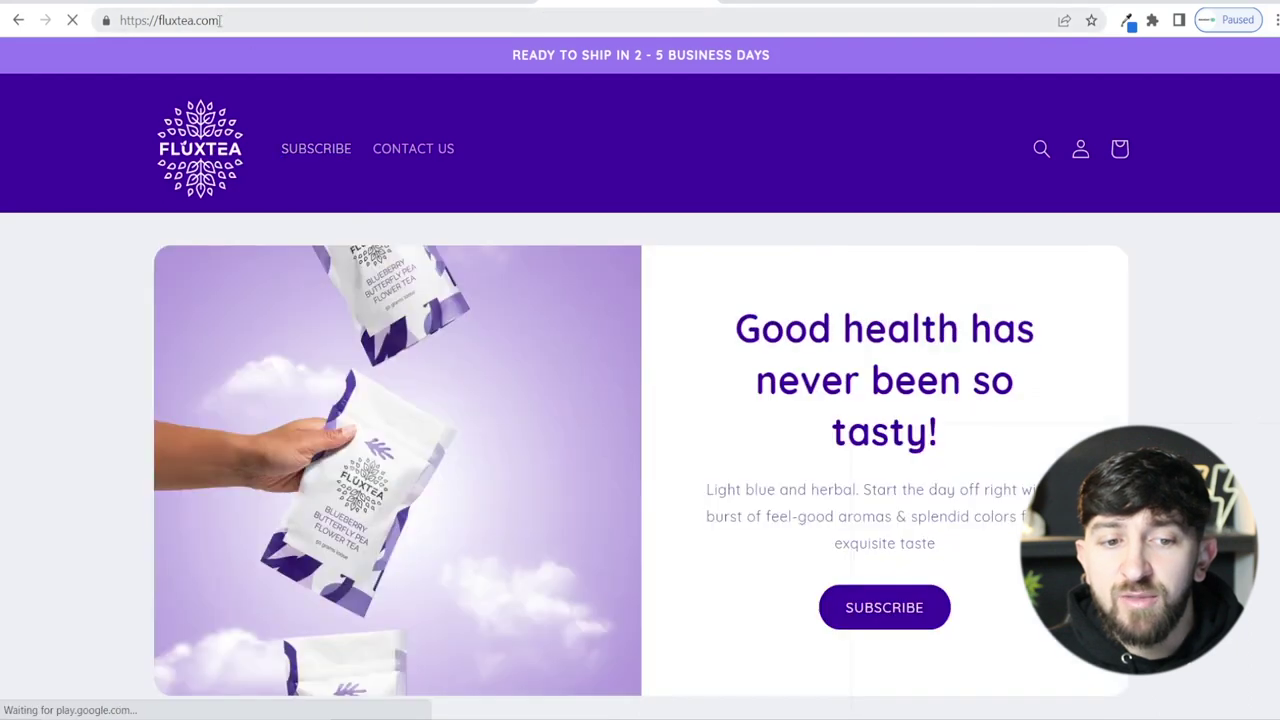
{"action": "left_click", "coordinate": [299, 26]}
{"action": "key", "text": "ctrl+c"}
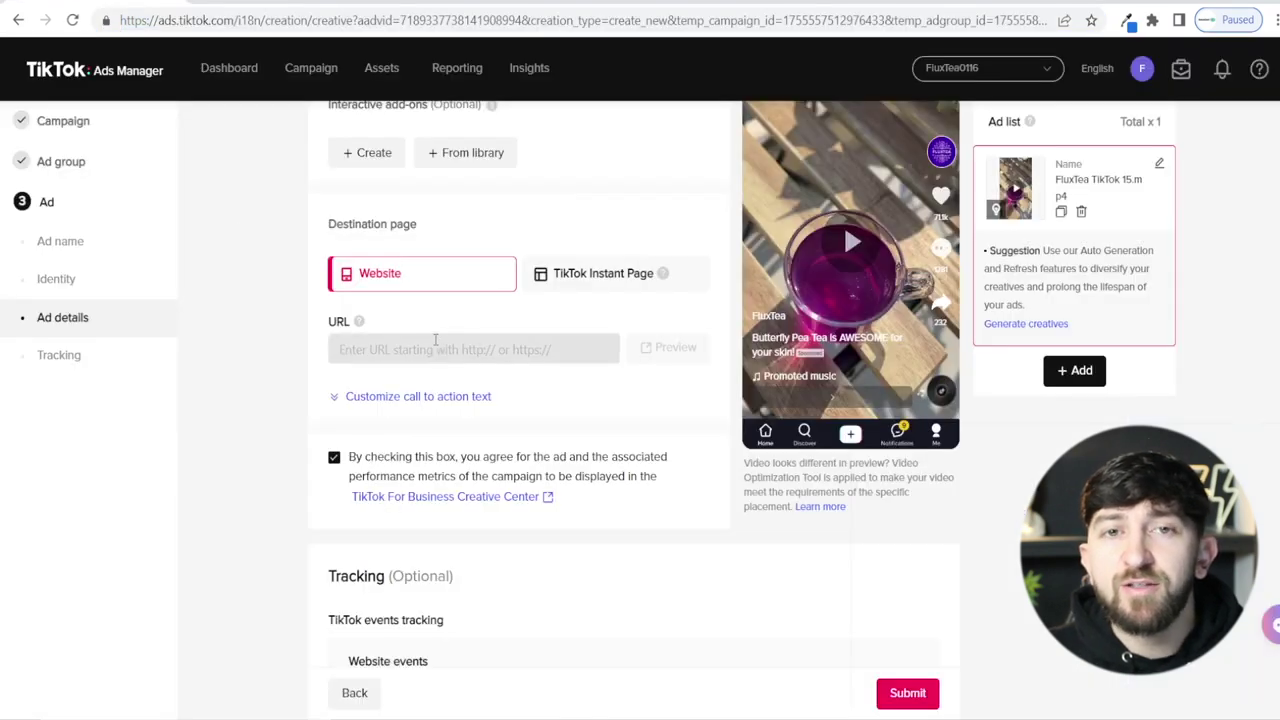
{"action": "left_click", "coordinate": [437, 343]}
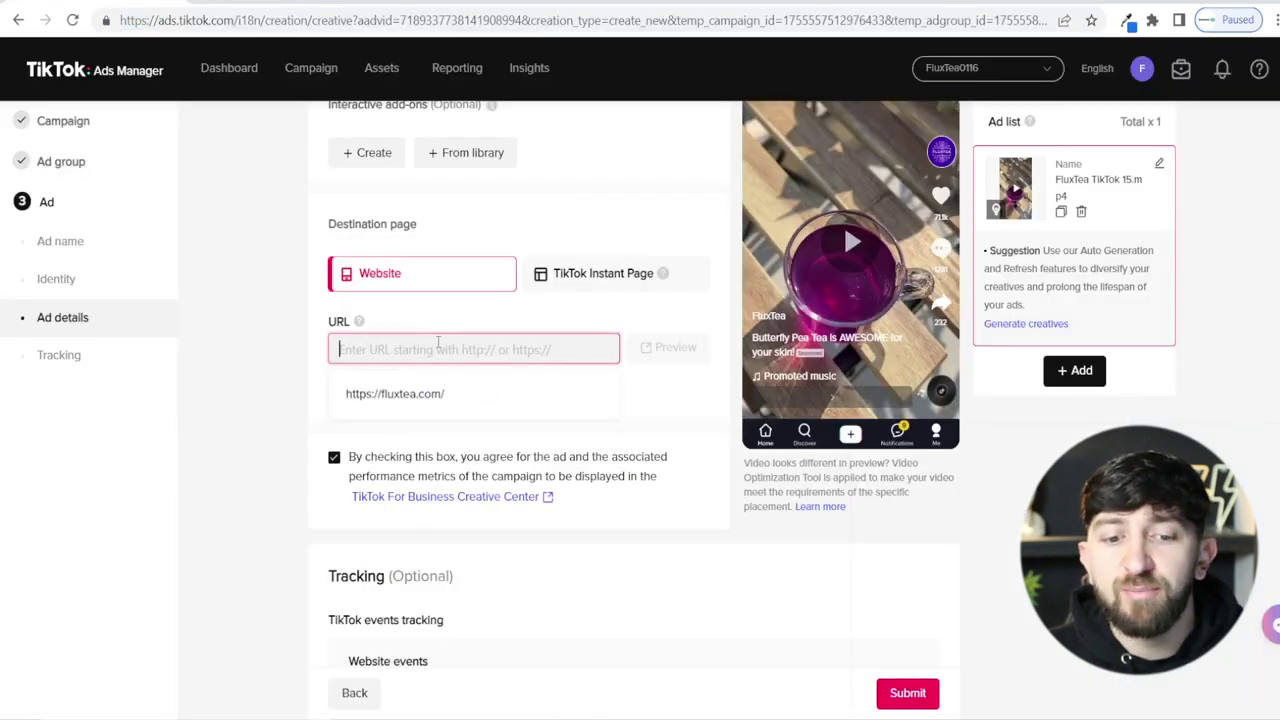
{"action": "key", "text": "ctrl+v"}
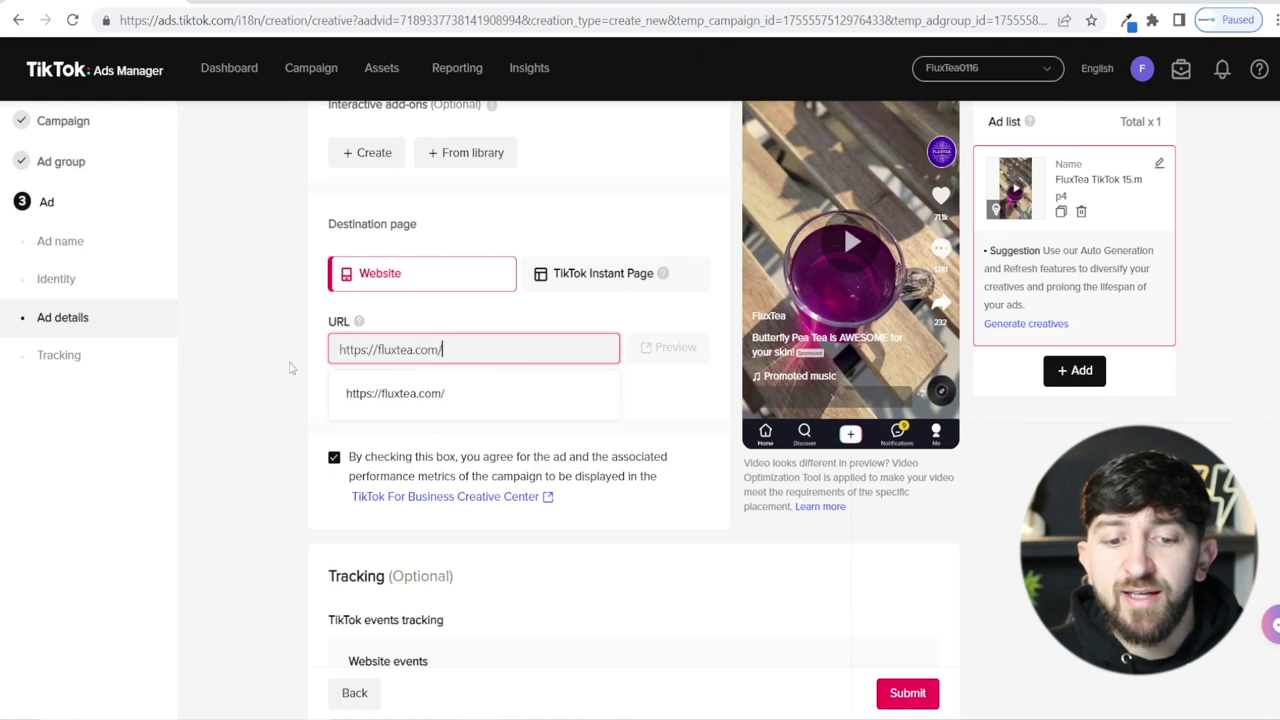
{"action": "left_click", "coordinate": [486, 400]}
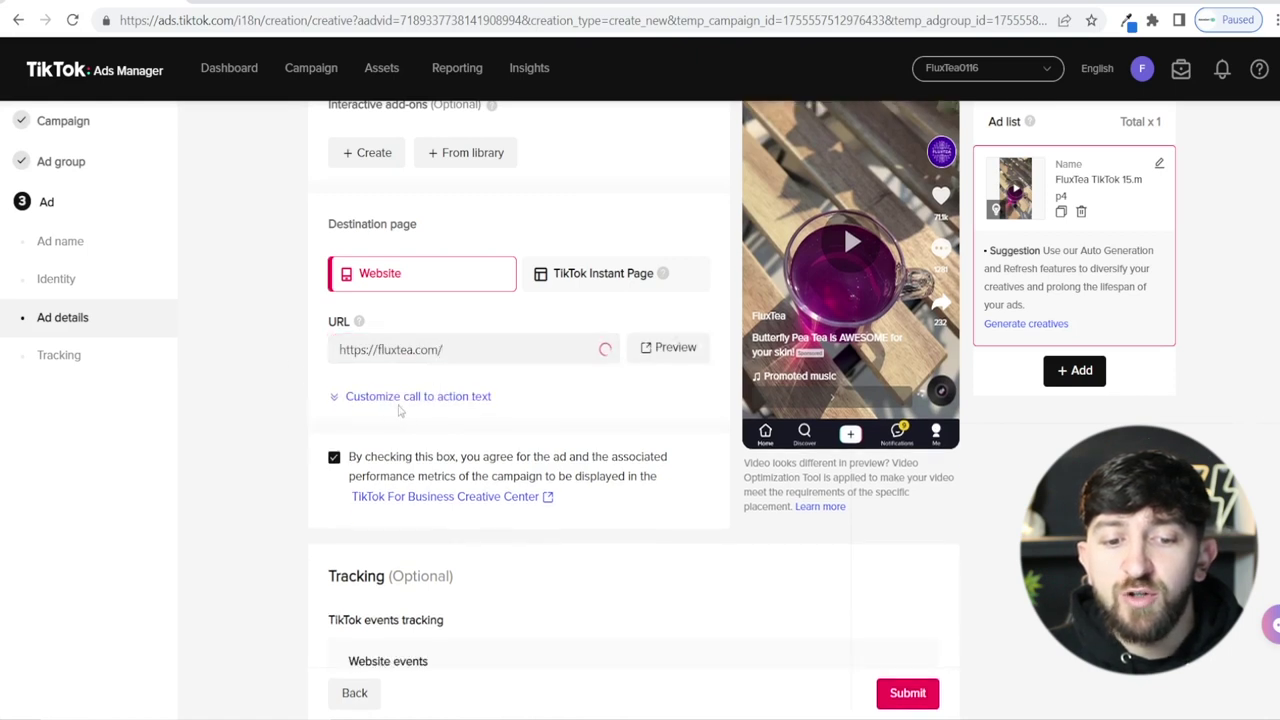
Step: Customize the dynamic call to action so that "Shop now" is the only selected text option, and confirm the selection
{"action": "left_click", "coordinate": [408, 400]}
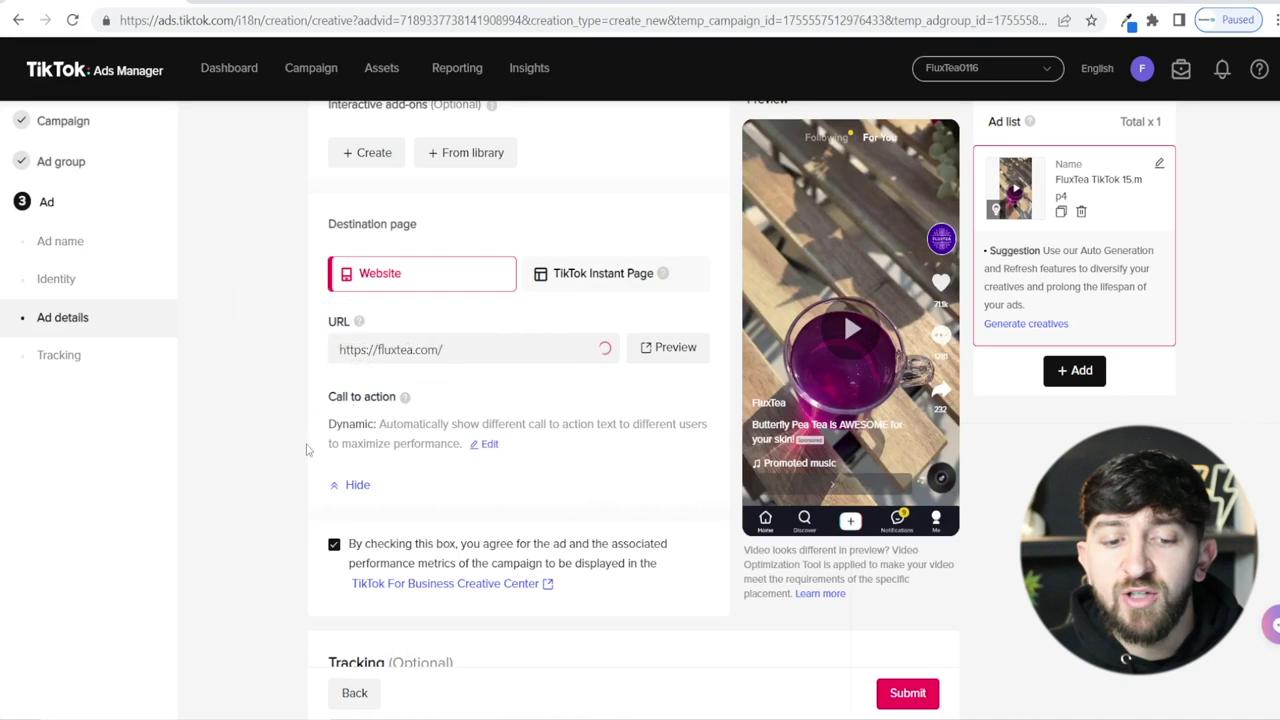
{"action": "left_click", "coordinate": [487, 444]}
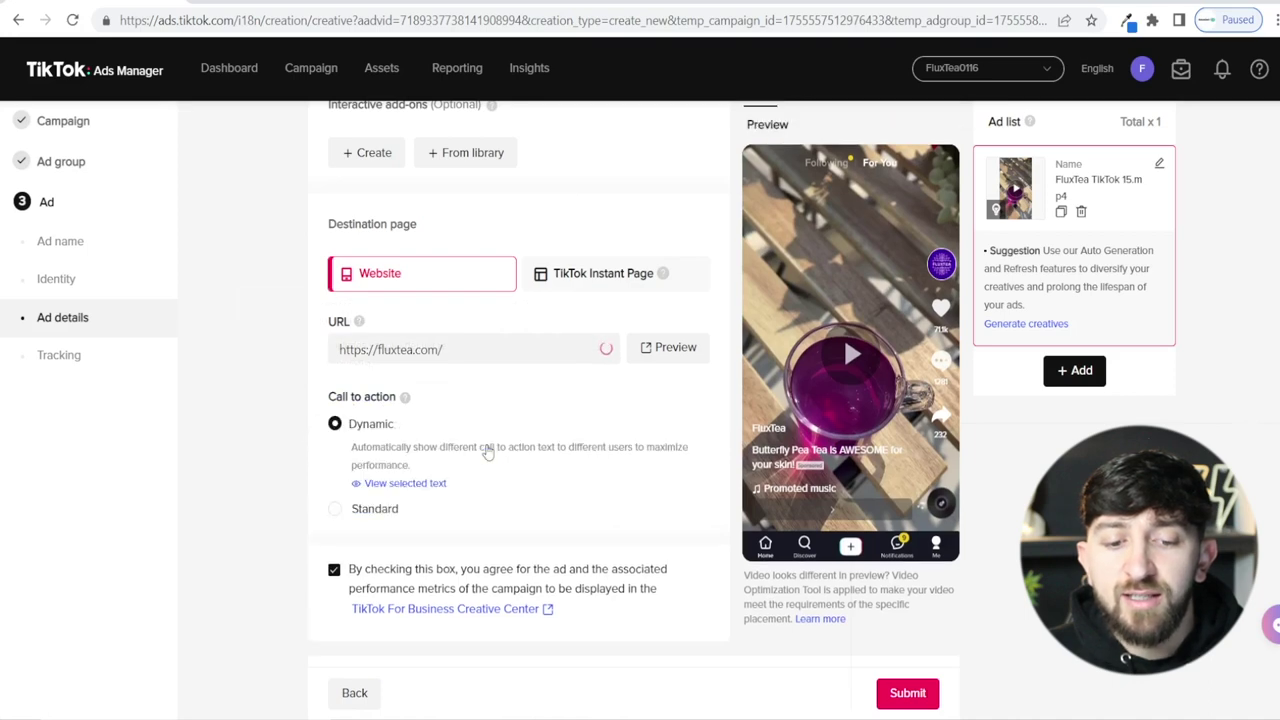
{"action": "scroll", "coordinate": [490, 452], "scroll_direction": "down", "scroll_amount": 1}
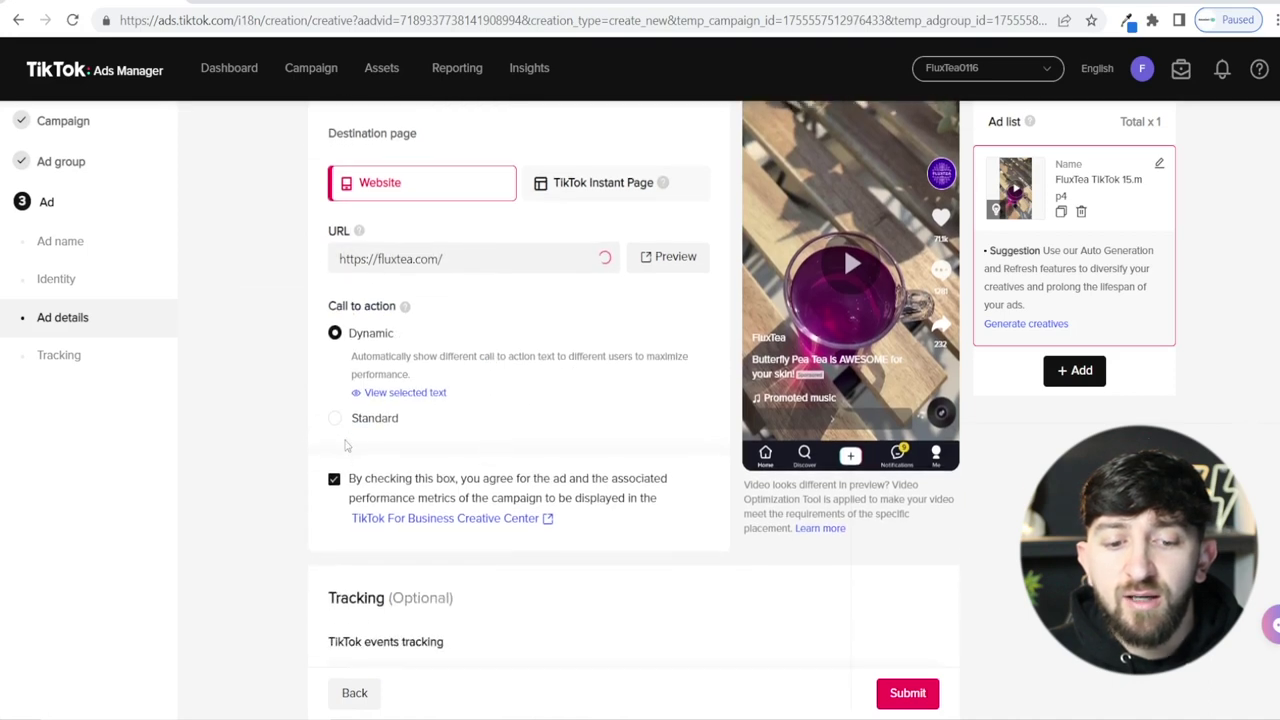
{"action": "left_click", "coordinate": [405, 393]}
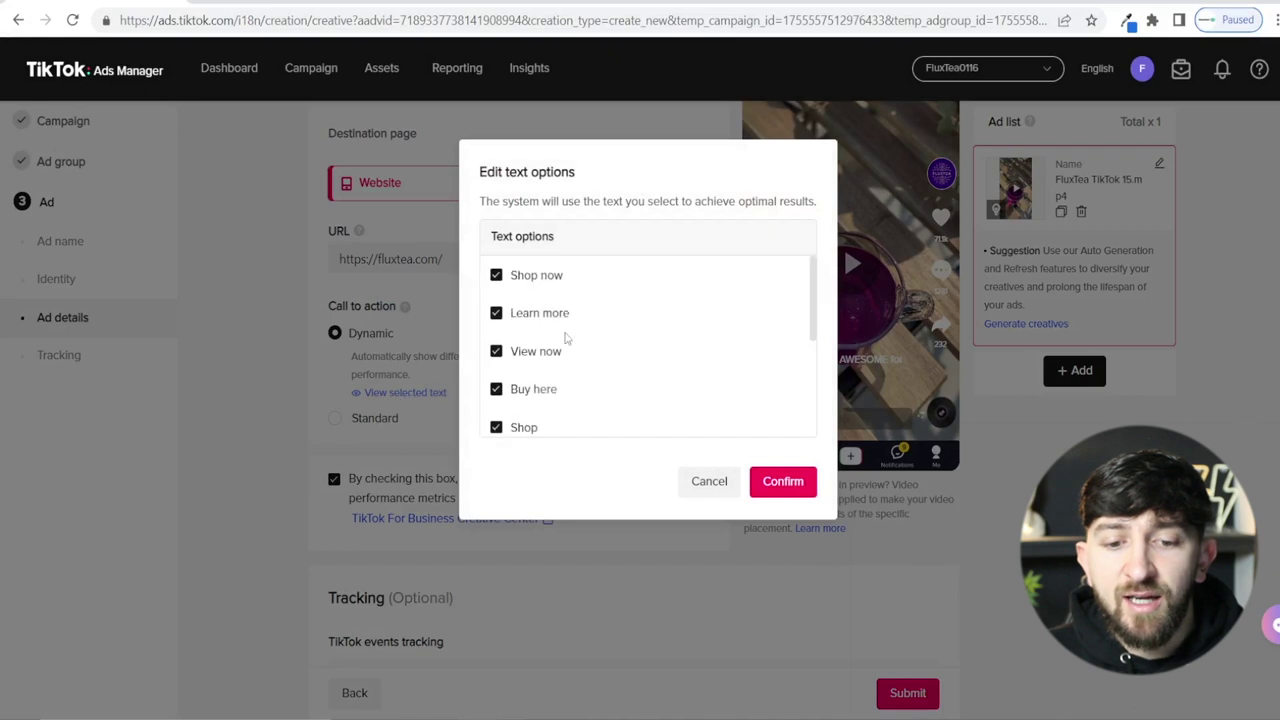
{"action": "left_click", "coordinate": [497, 313]}
{"action": "left_click", "coordinate": [496, 351]}
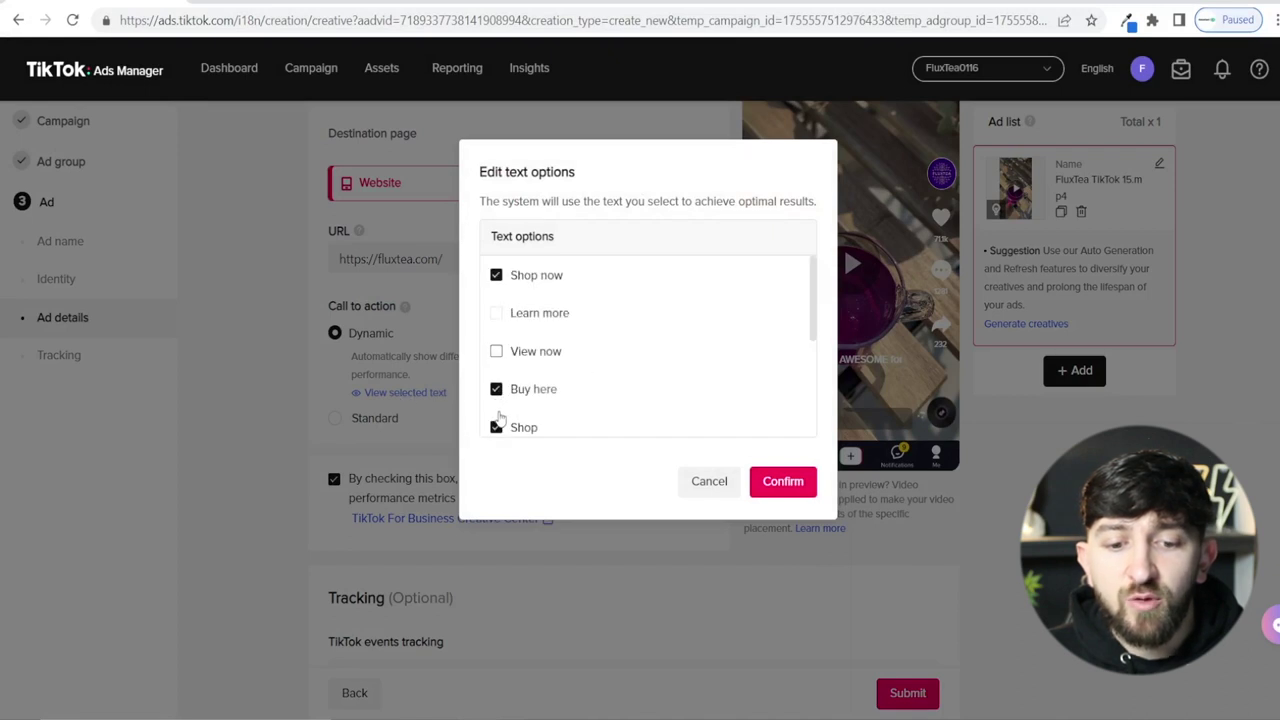
{"action": "scroll", "coordinate": [497, 420], "scroll_direction": "down", "scroll_amount": 1}
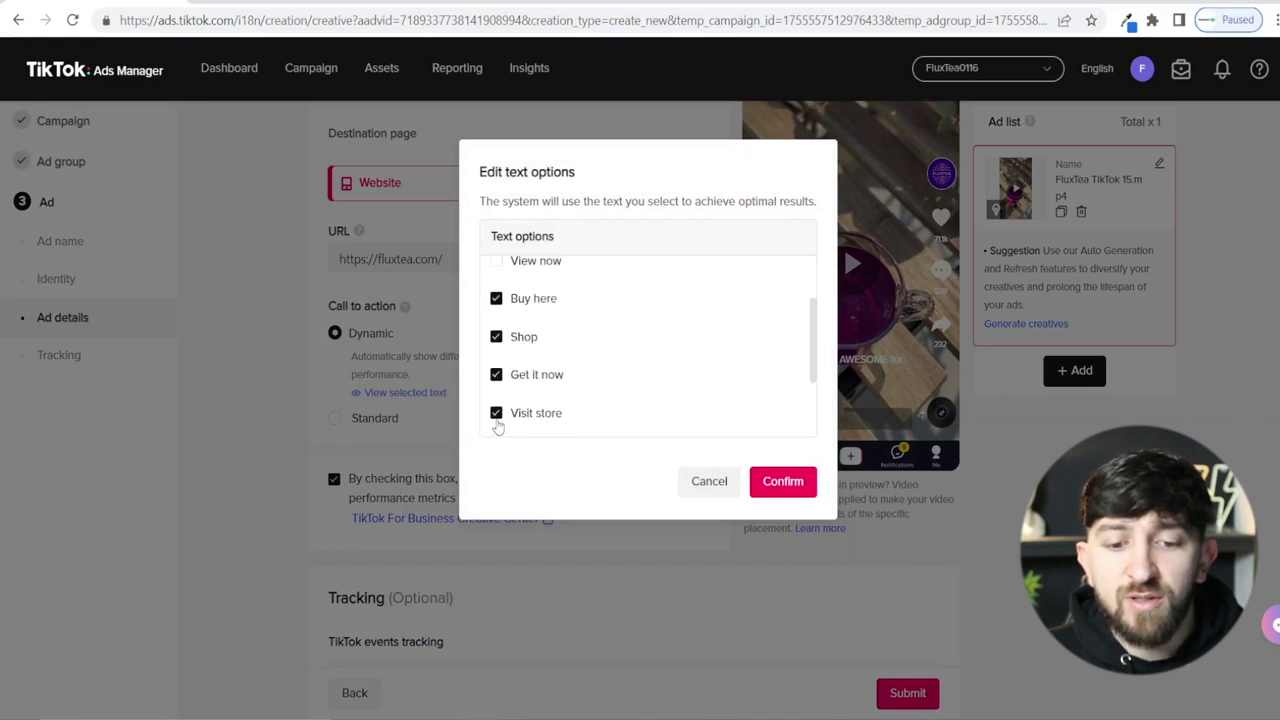
{"action": "left_click", "coordinate": [496, 298]}
{"action": "left_click", "coordinate": [496, 336]}
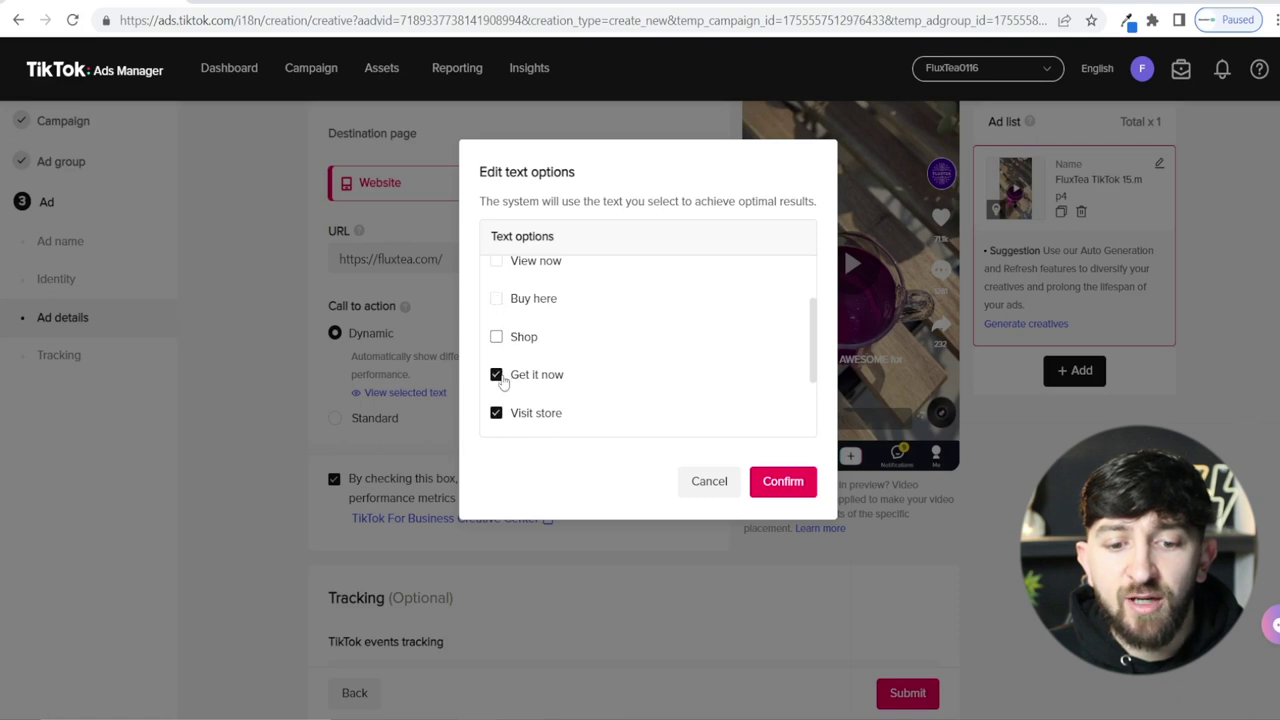
{"action": "left_click", "coordinate": [496, 374]}
{"action": "left_click", "coordinate": [496, 413]}
{"action": "scroll", "coordinate": [498, 415], "scroll_direction": "down", "scroll_amount": 1}
{"action": "left_click", "coordinate": [496, 360]}
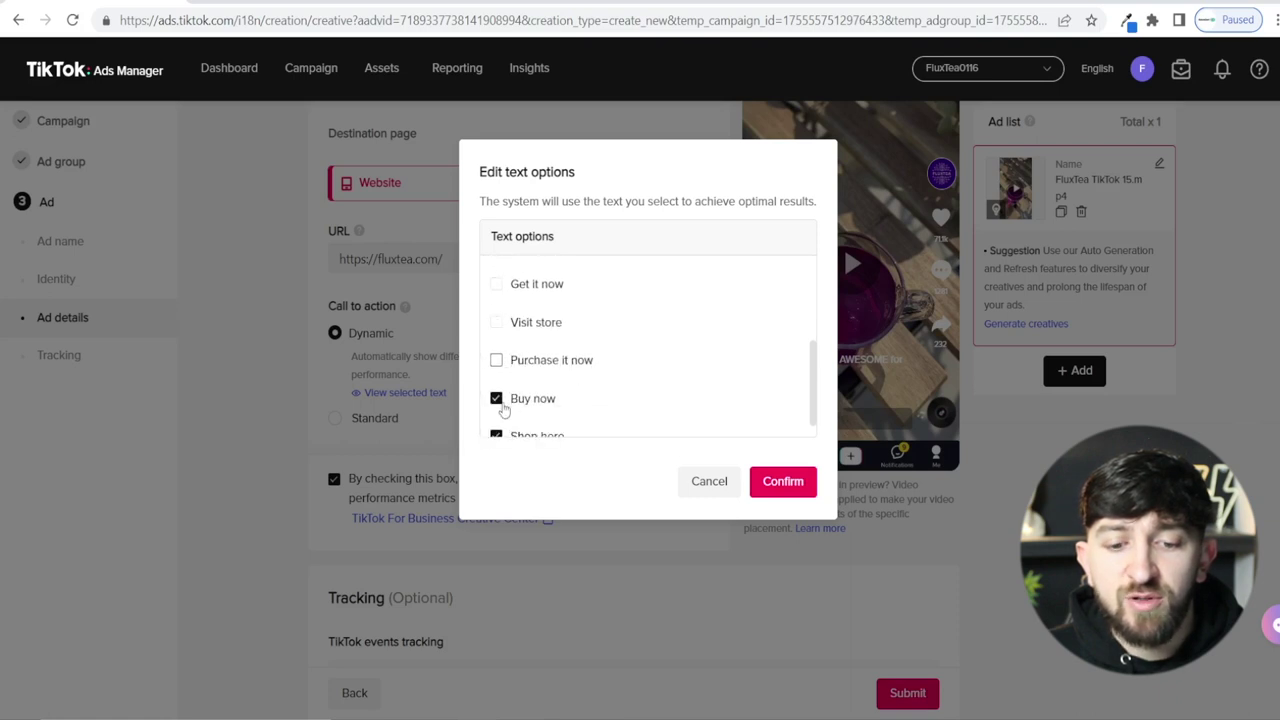
{"action": "left_click", "coordinate": [496, 398]}
{"action": "scroll", "coordinate": [541, 416], "scroll_direction": "down", "scroll_amount": 1}
{"action": "left_click", "coordinate": [500, 413]}
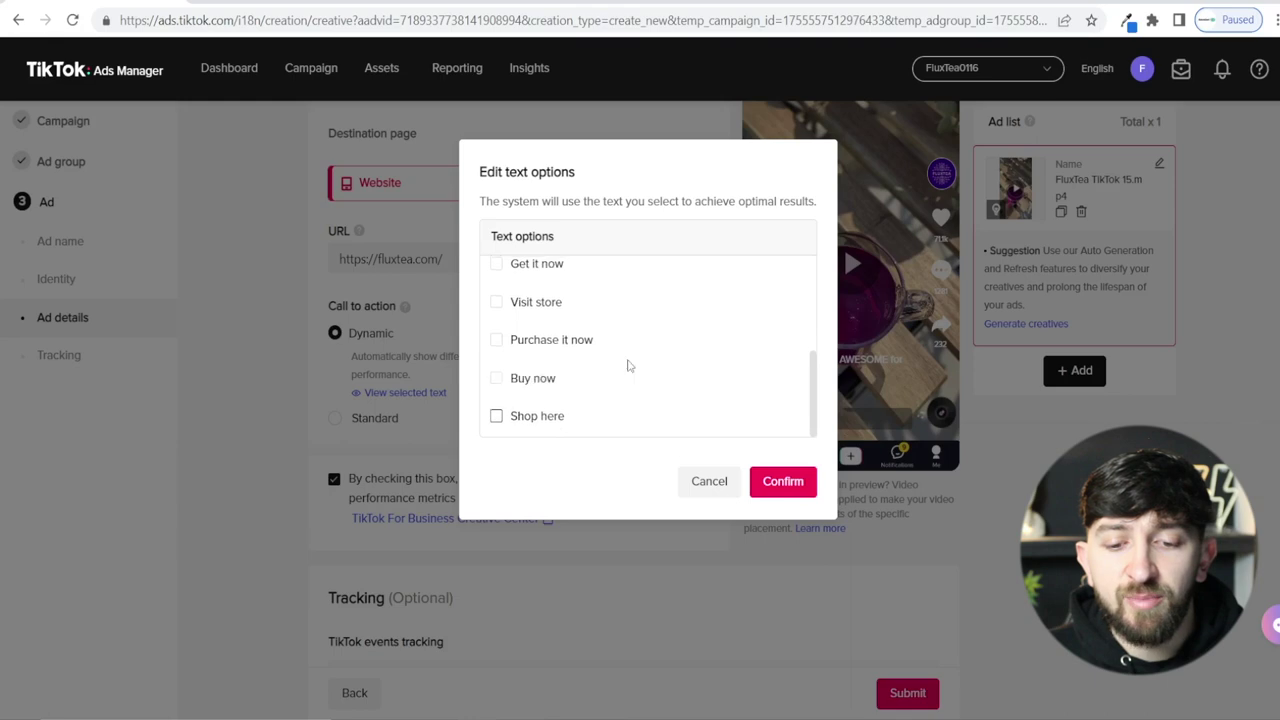
{"action": "scroll", "coordinate": [626, 365], "scroll_direction": "up", "scroll_amount": 3}
{"action": "left_click", "coordinate": [778, 484]}
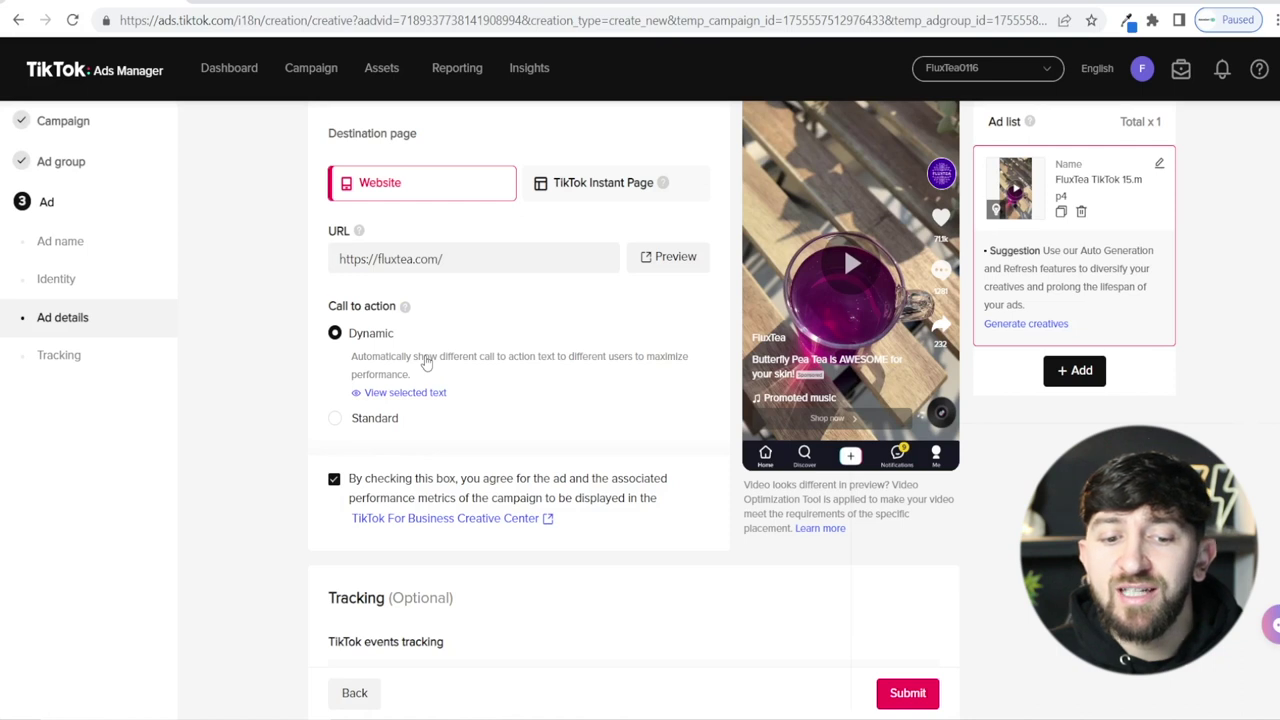
Step: Assign the active TikTok Pixel for Shopify to website events tracking, leave third-party tracking empty, and submit the ad
{"action": "scroll", "coordinate": [608, 394], "scroll_direction": "down", "scroll_amount": 1}
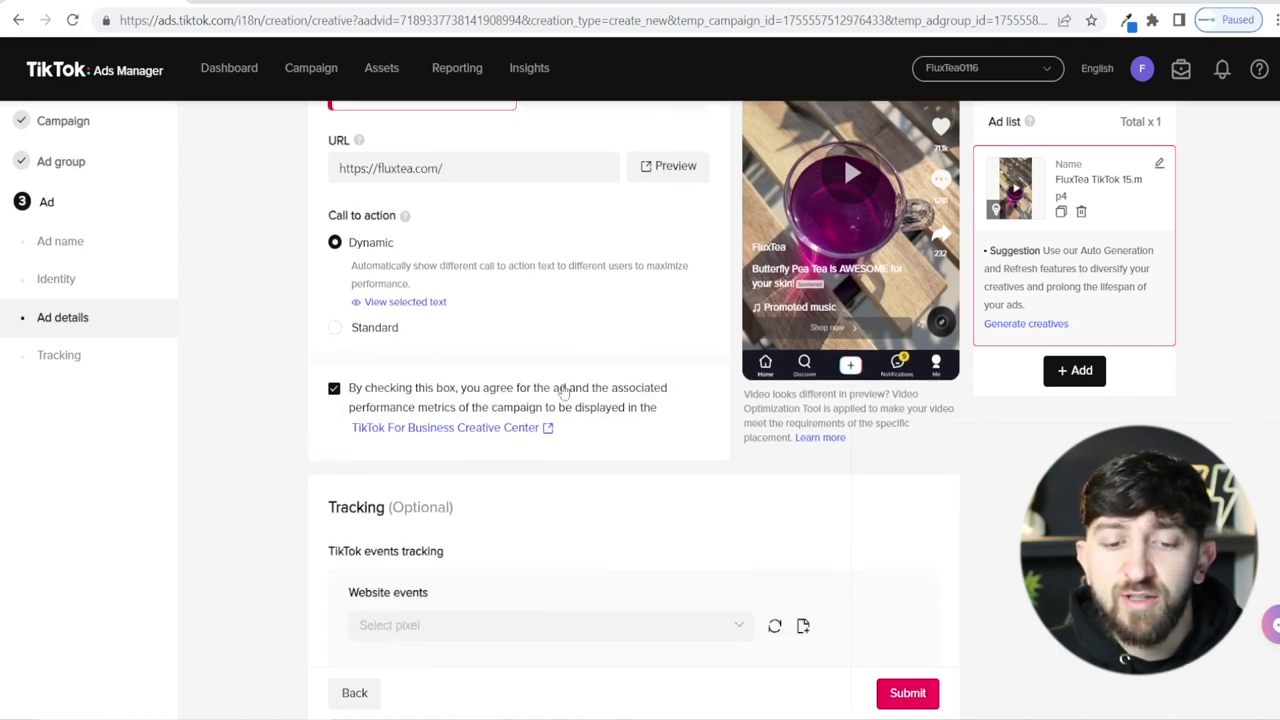
{"action": "scroll", "coordinate": [563, 390], "scroll_direction": "down", "scroll_amount": 1}
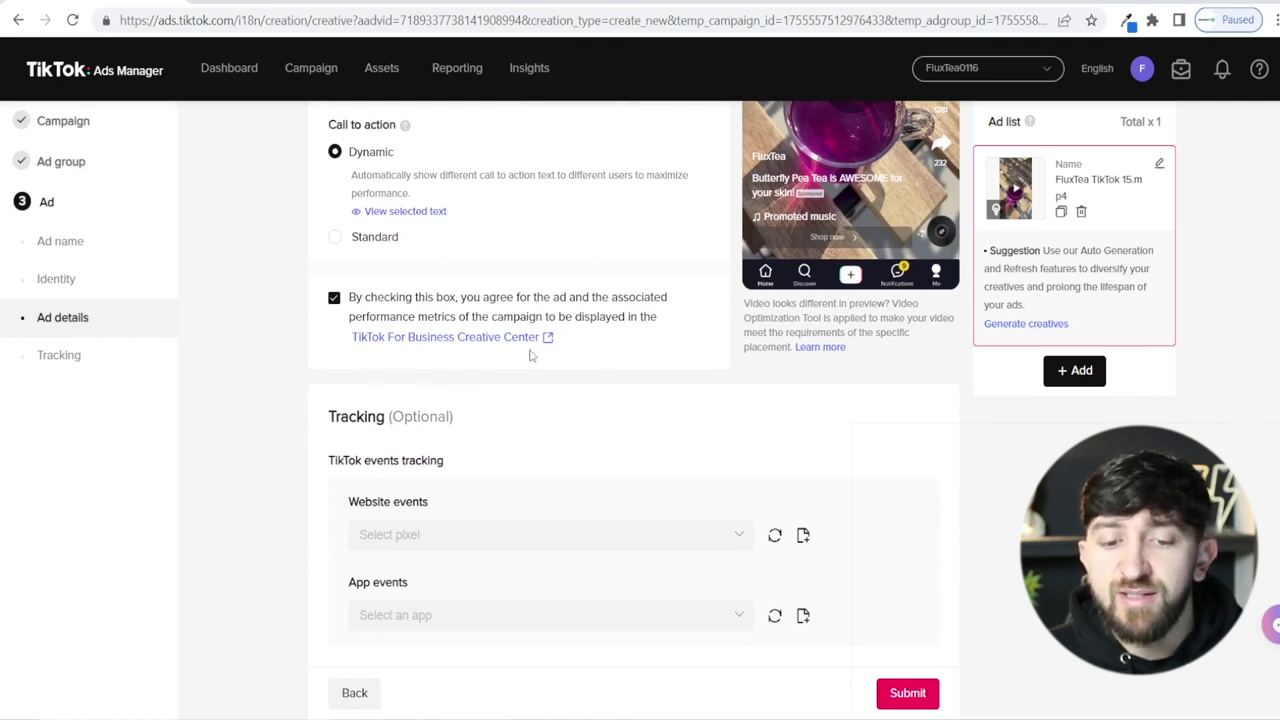
{"action": "scroll", "coordinate": [497, 409], "scroll_direction": "down", "scroll_amount": 3}
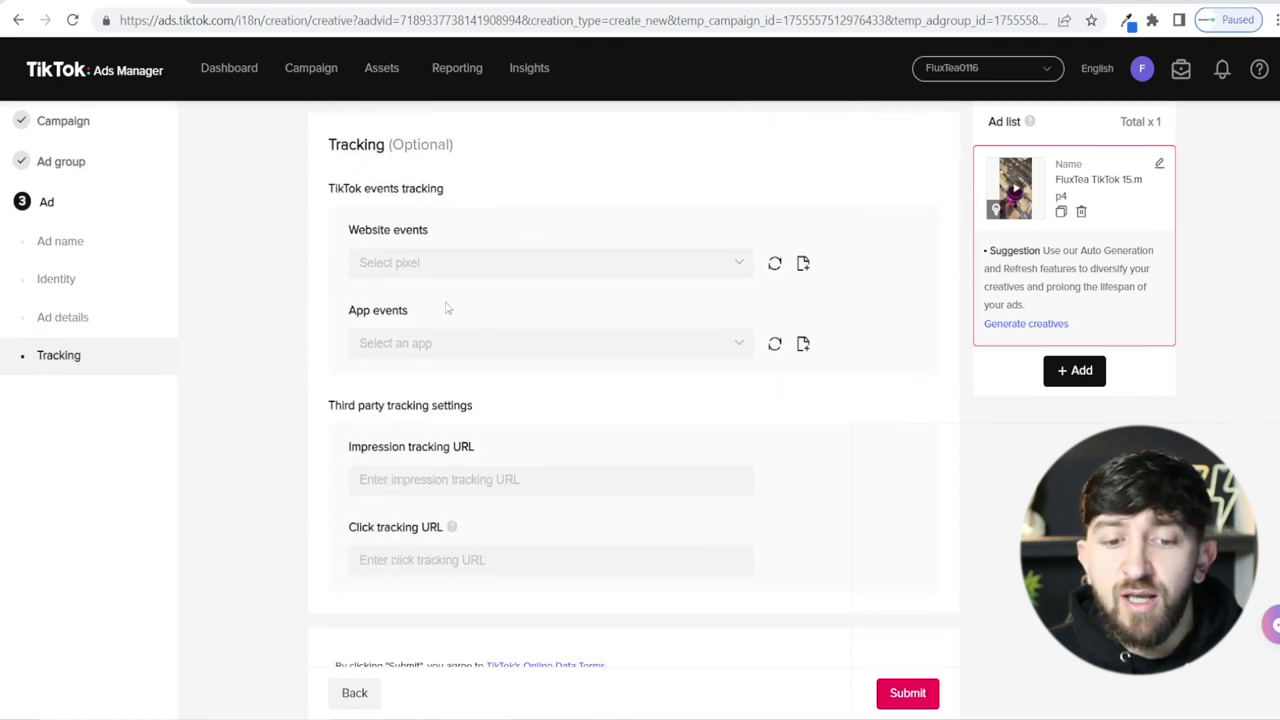
{"action": "left_click", "coordinate": [472, 262]}
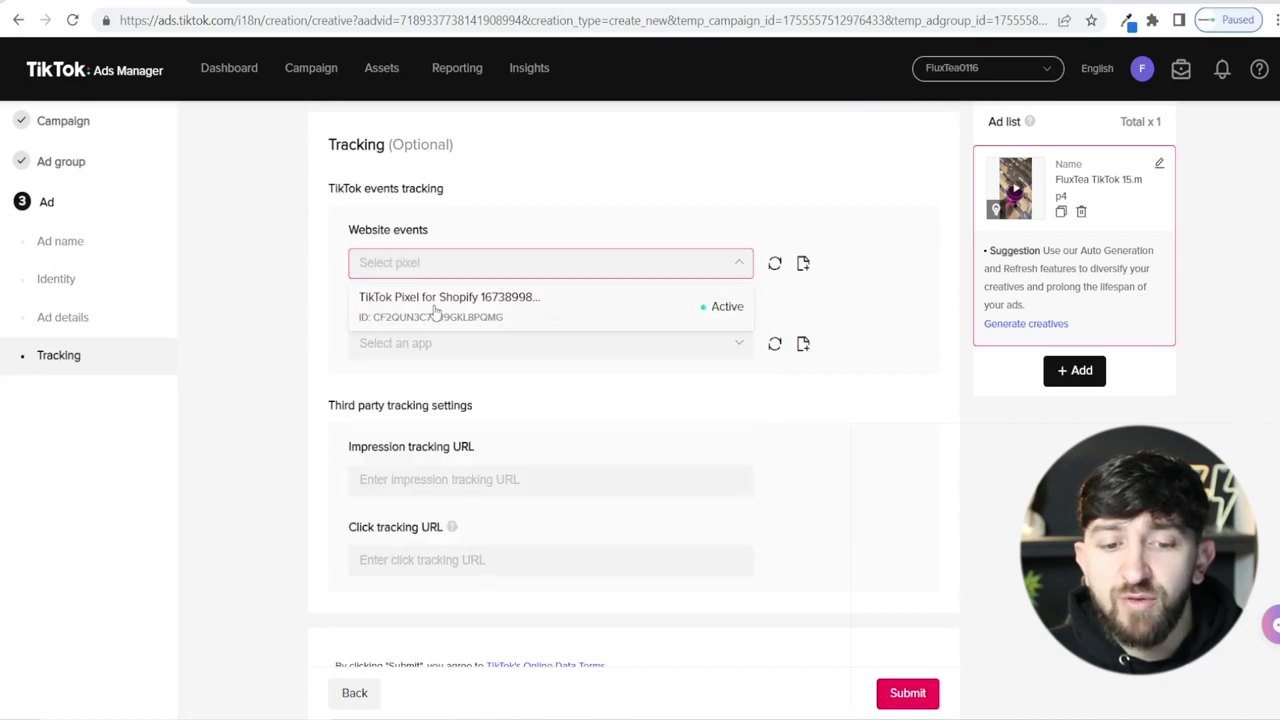
{"action": "left_click", "coordinate": [435, 312]}
{"action": "scroll", "coordinate": [485, 302], "scroll_direction": "down", "scroll_amount": 1}
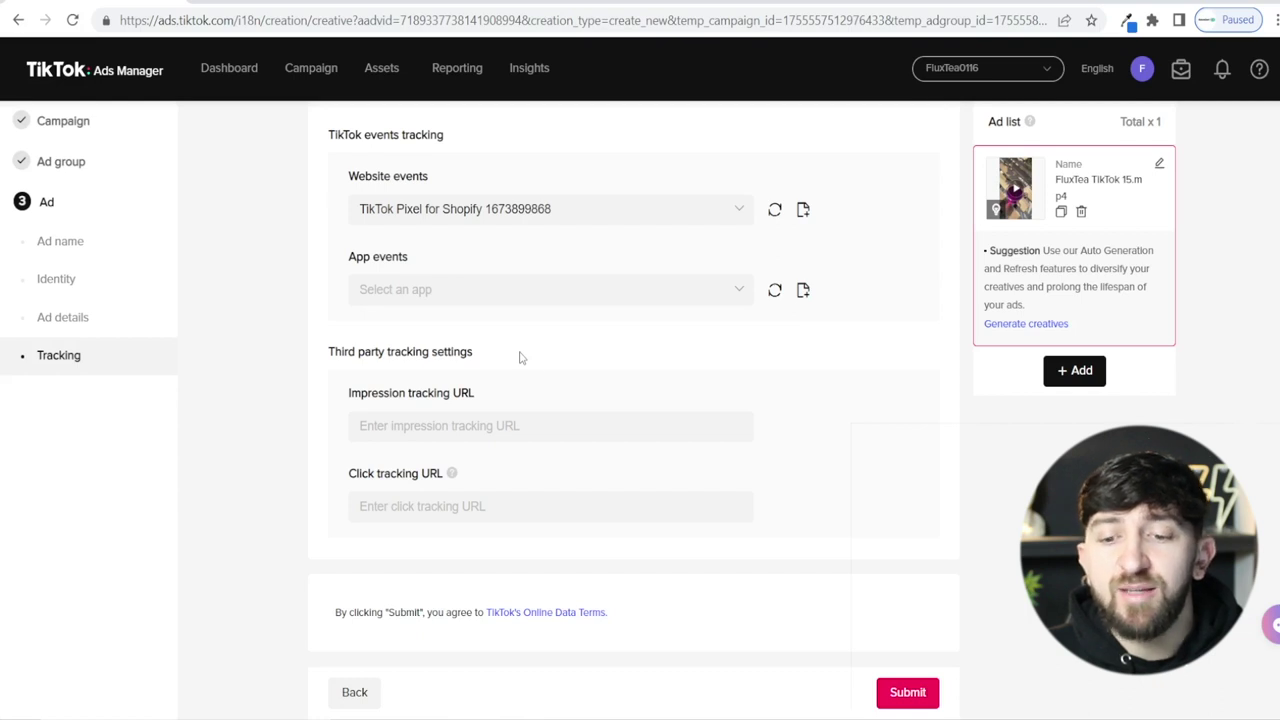
{"action": "mouse_move", "coordinate": [451, 473]}
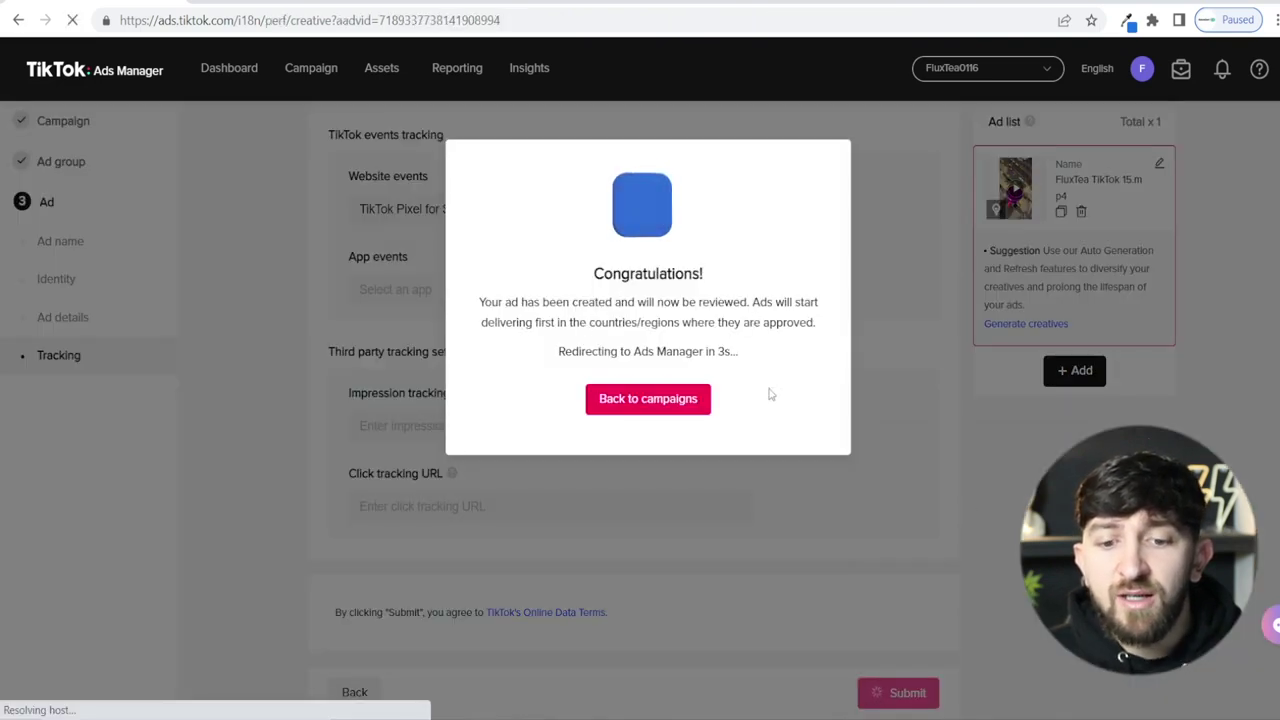
Step: Return to the campaign list and show only the ad groups belonging to Initial Traffic Campaign - Blue Tea
{"action": "left_click", "coordinate": [636, 410]}
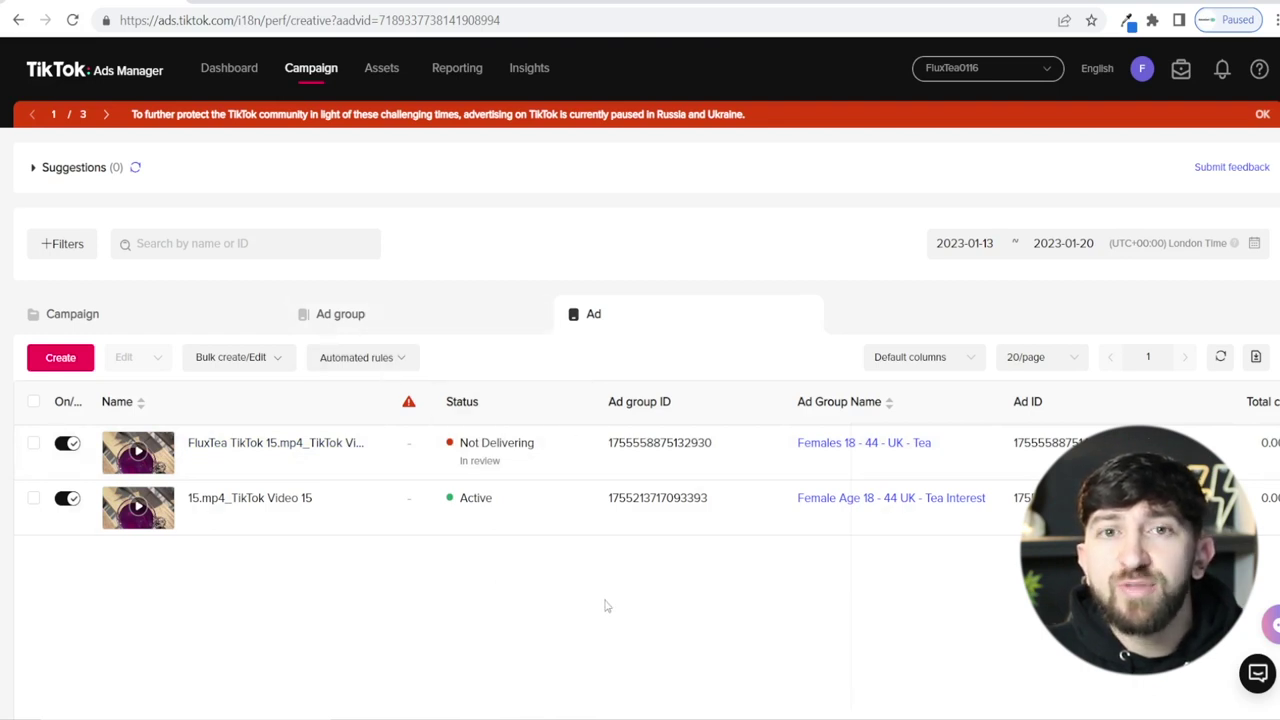
{"action": "left_click", "coordinate": [117, 321]}
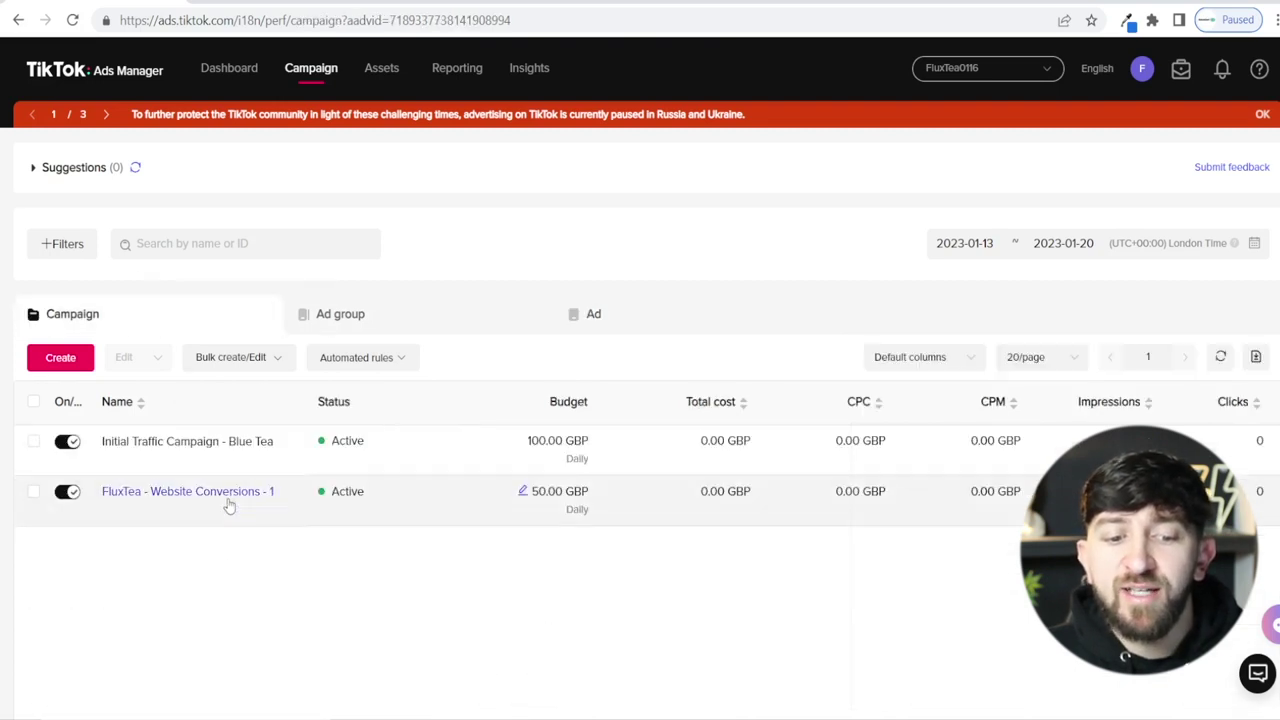
{"action": "mouse_move", "coordinate": [192, 452]}
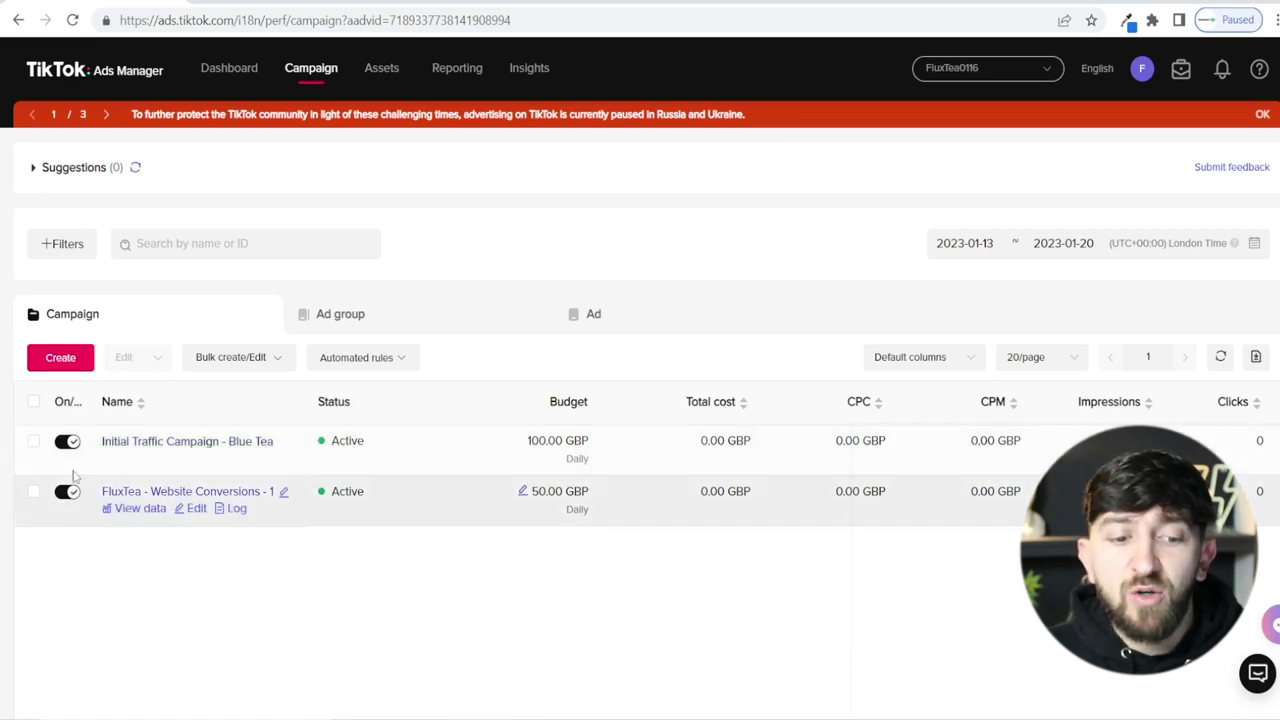
{"action": "left_click", "coordinate": [34, 442]}
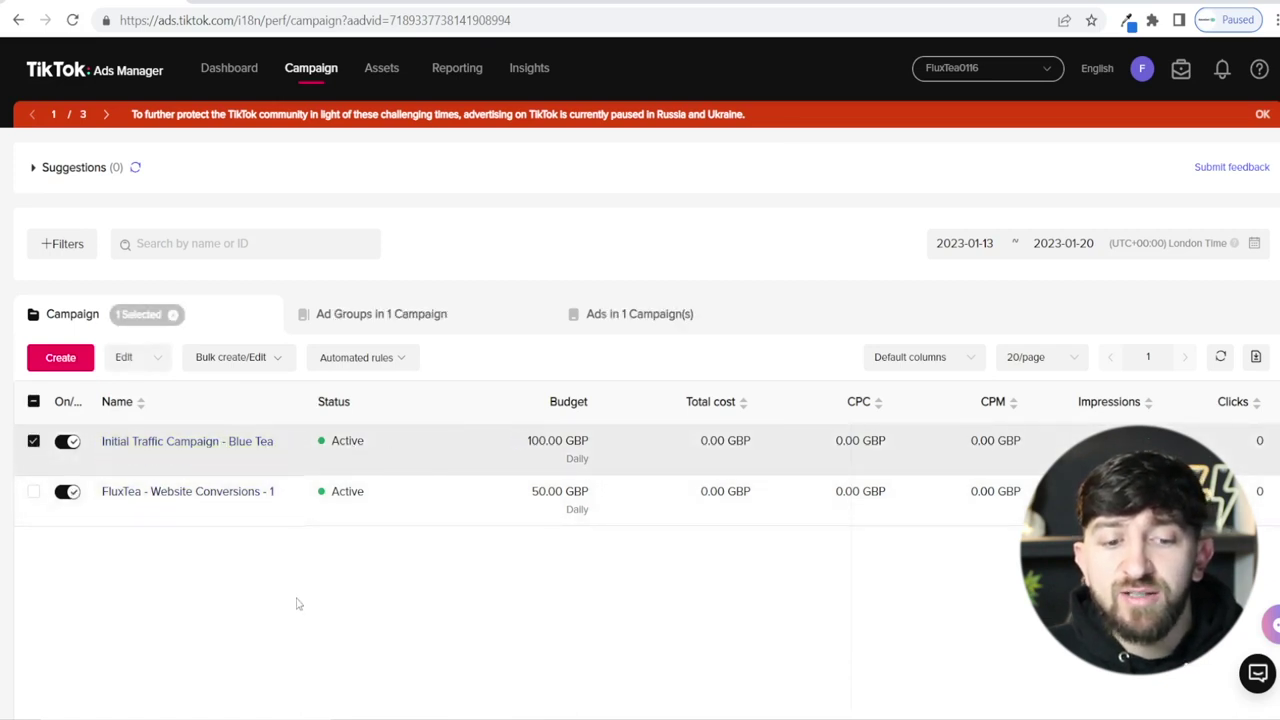
{"action": "left_click", "coordinate": [376, 320]}
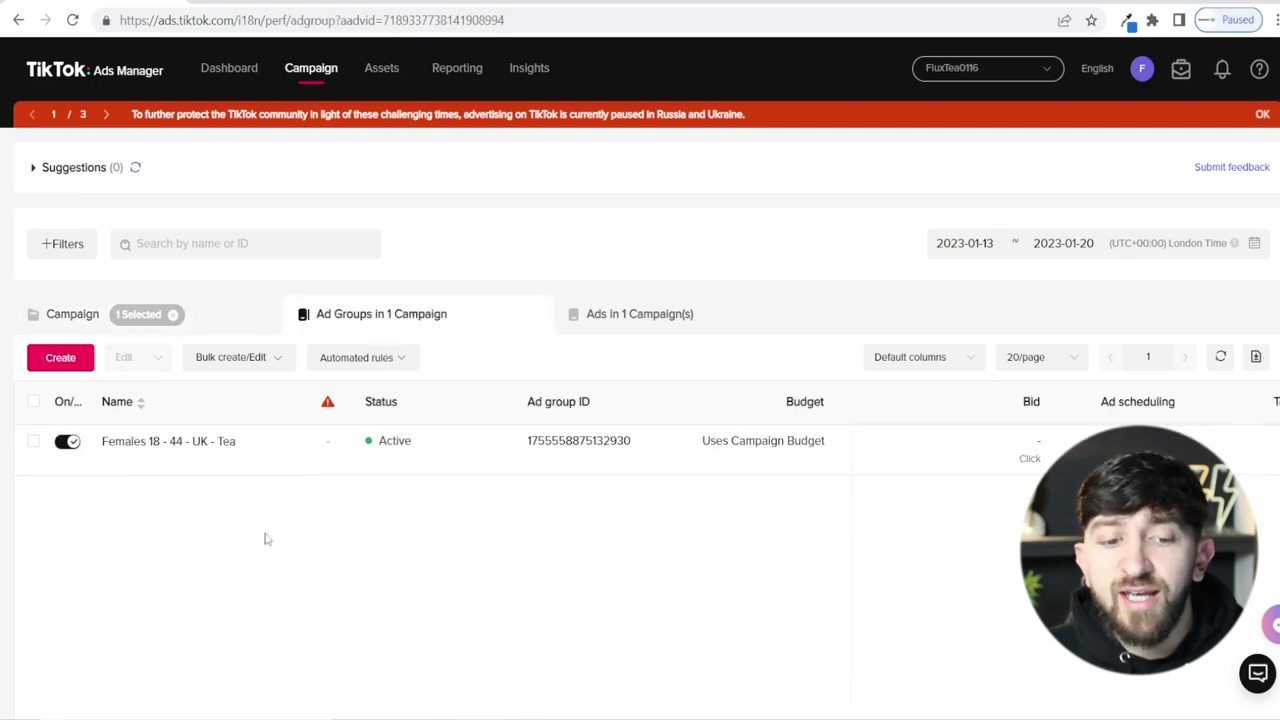
Step: Start a new ad group in the Blue Tea traffic campaign and name it "Males 18 - 44 - UK"
{"action": "left_click", "coordinate": [57, 357]}
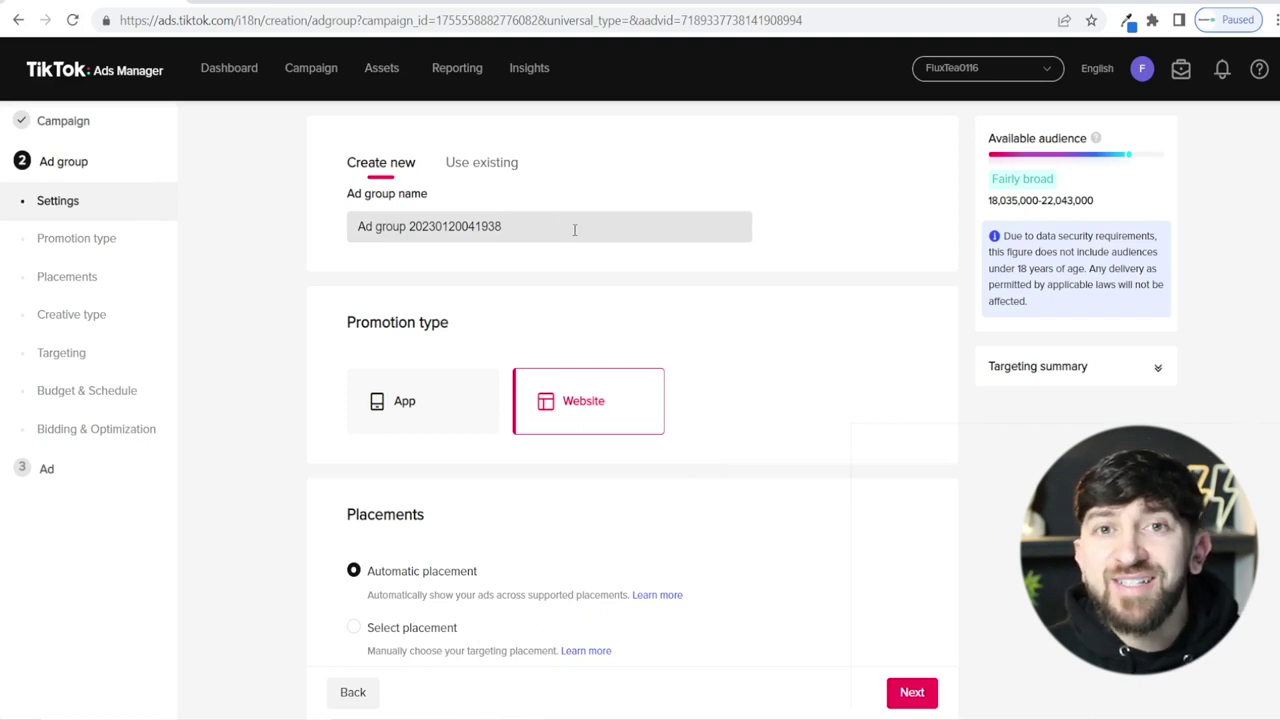
{"action": "left_click_drag", "start_coordinate": [589, 226], "coordinate": [365, 226]}
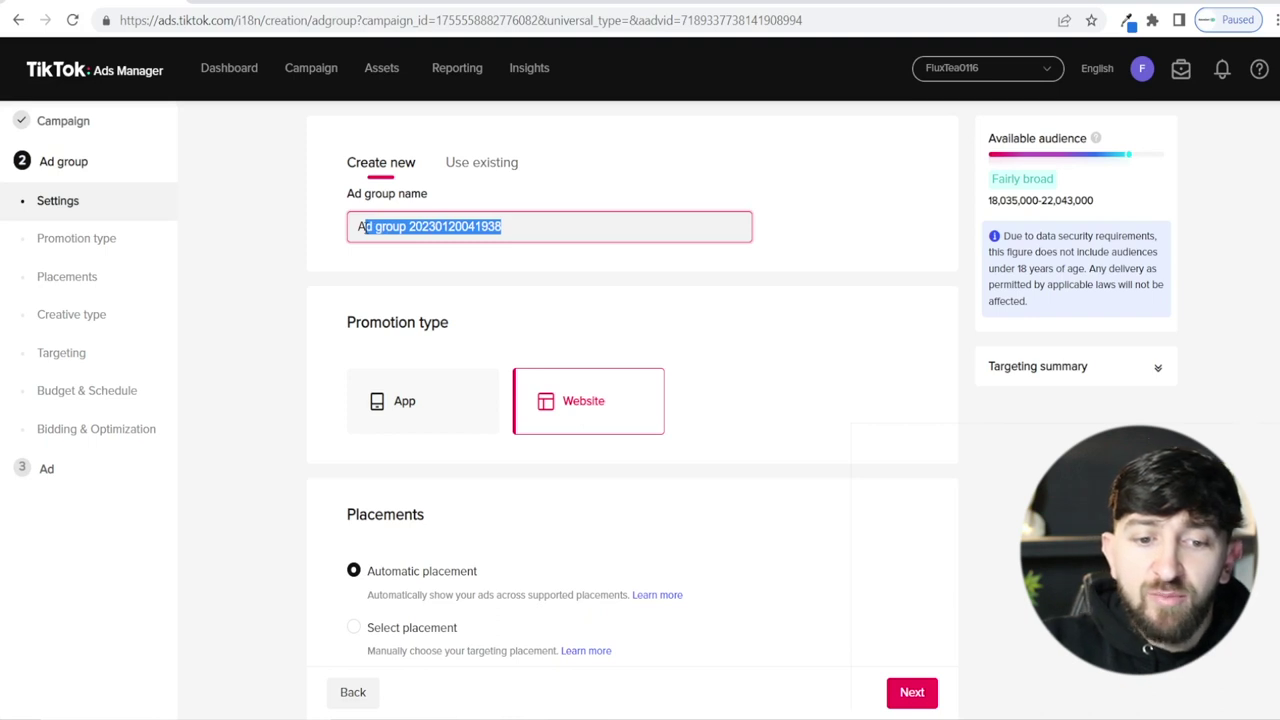
{"action": "key", "text": "BackSpace"}
{"action": "key", "text": "BackSpace"}
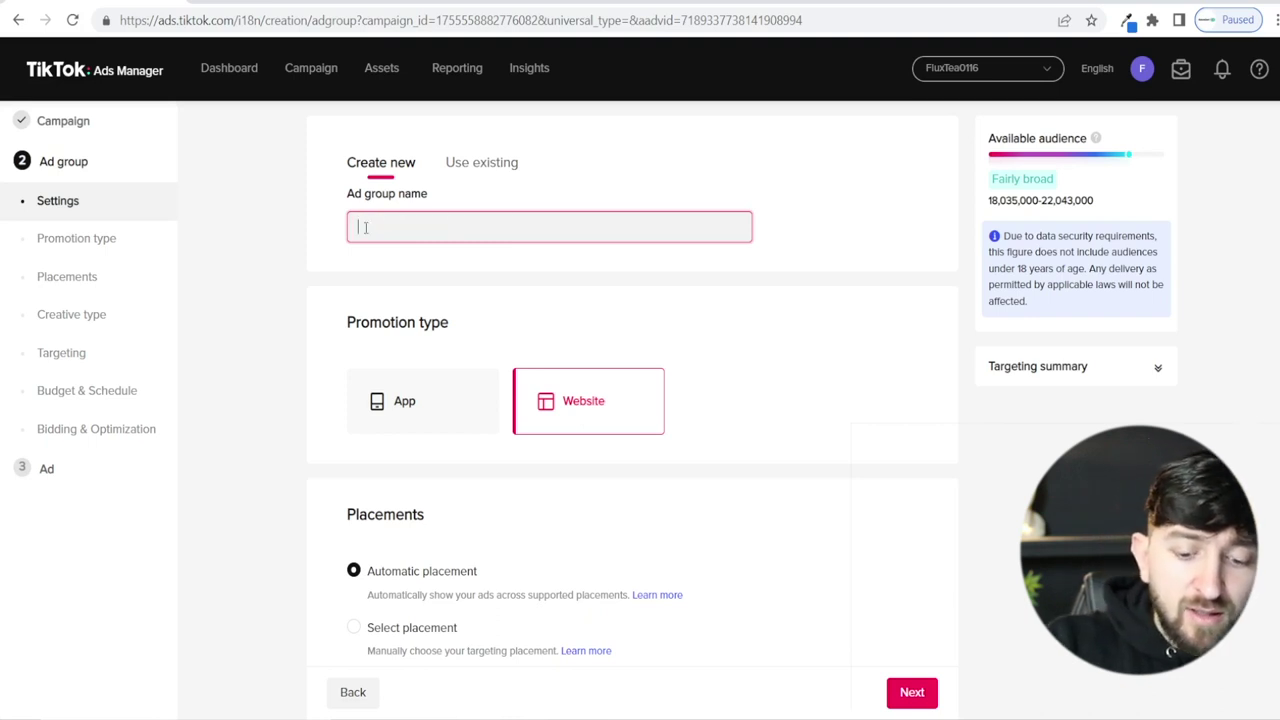
{"action": "type", "text": "Ma"}
{"action": "key", "text": "BackSpace"}
{"action": "type", "text": "al"}
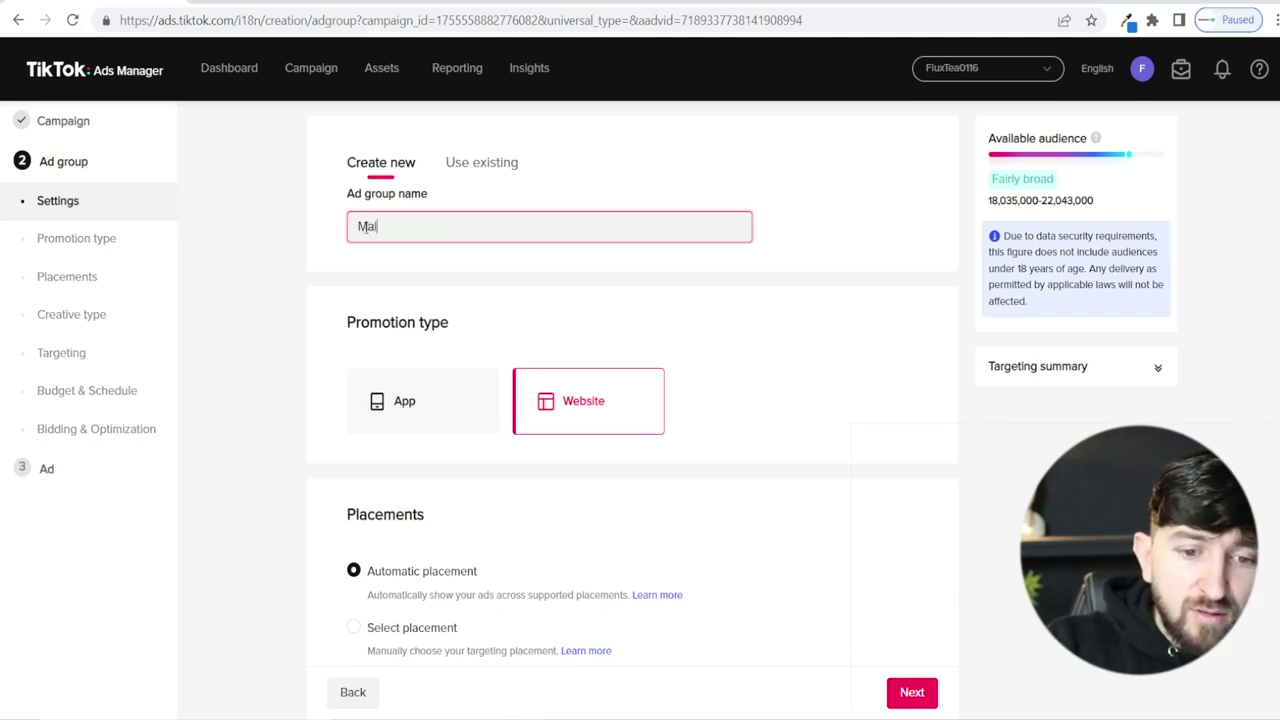
{"action": "type", "text": "es 18 "}
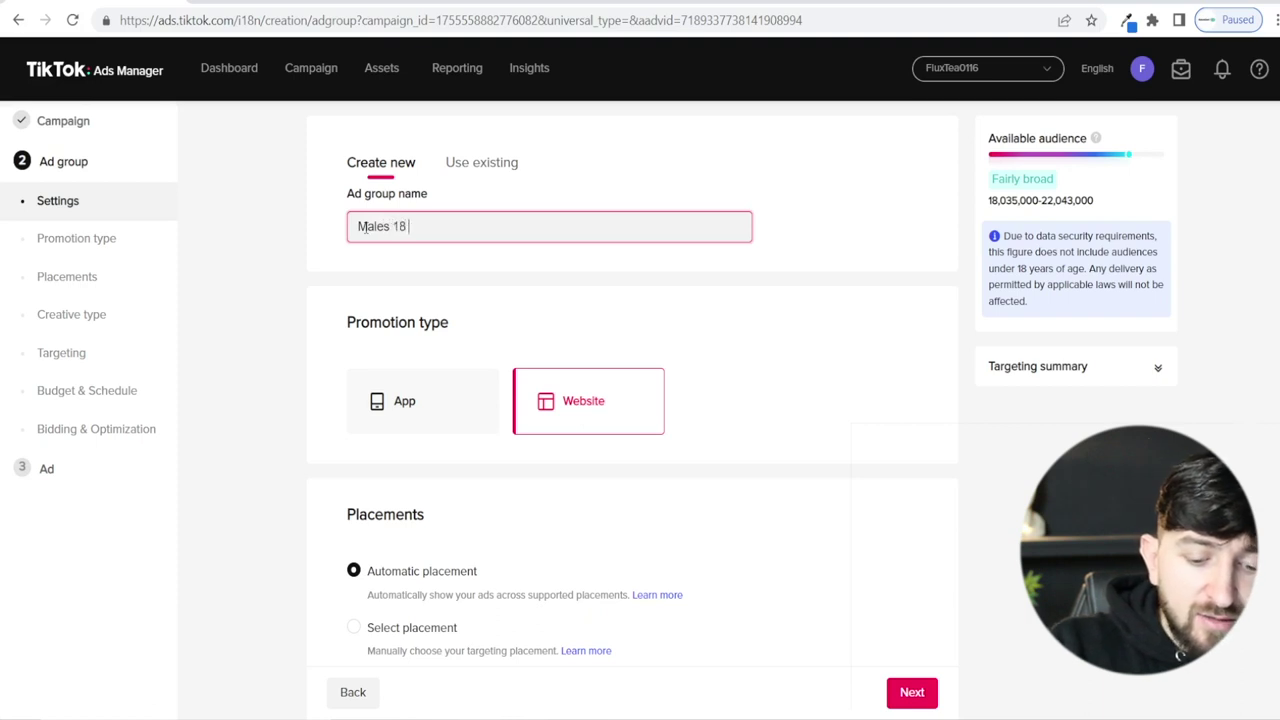
{"action": "type", "text": "- 44 - UK"}
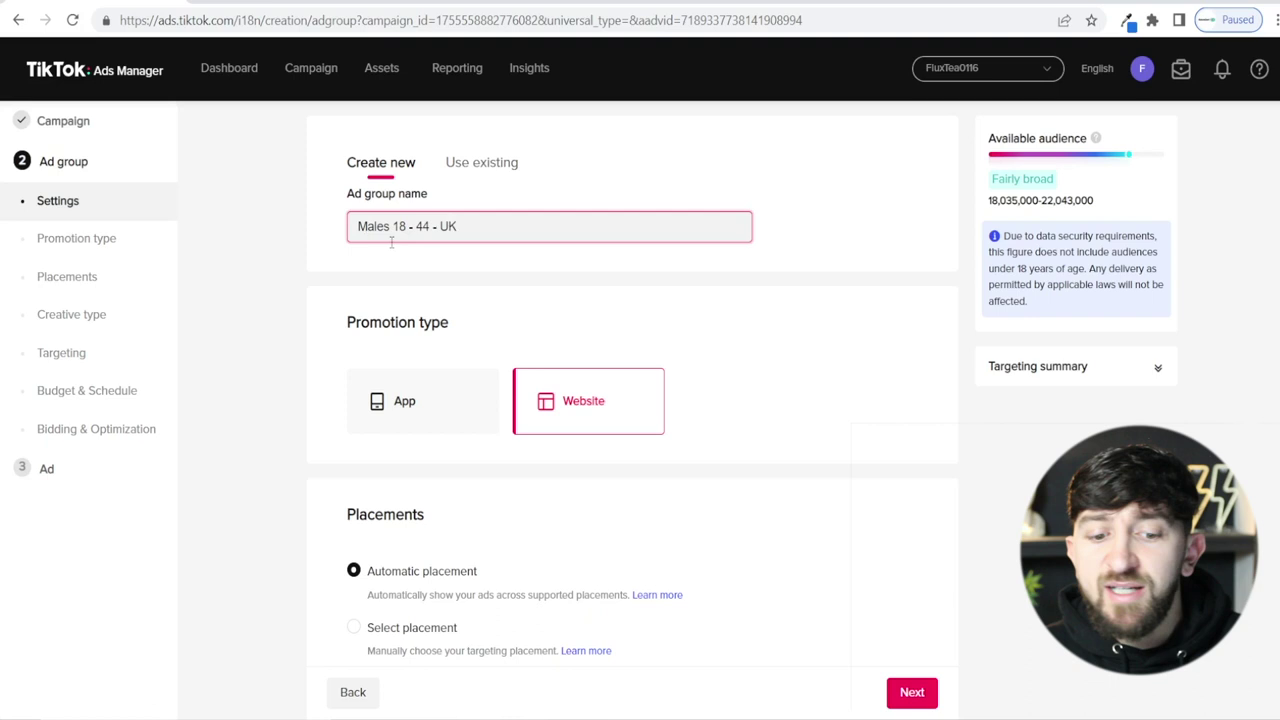
Step: Restrict the new ad group's demographics to males in the 18-24, 25-34 and 35-44 age ranges
{"action": "scroll", "coordinate": [660, 343], "scroll_direction": "down", "scroll_amount": 6}
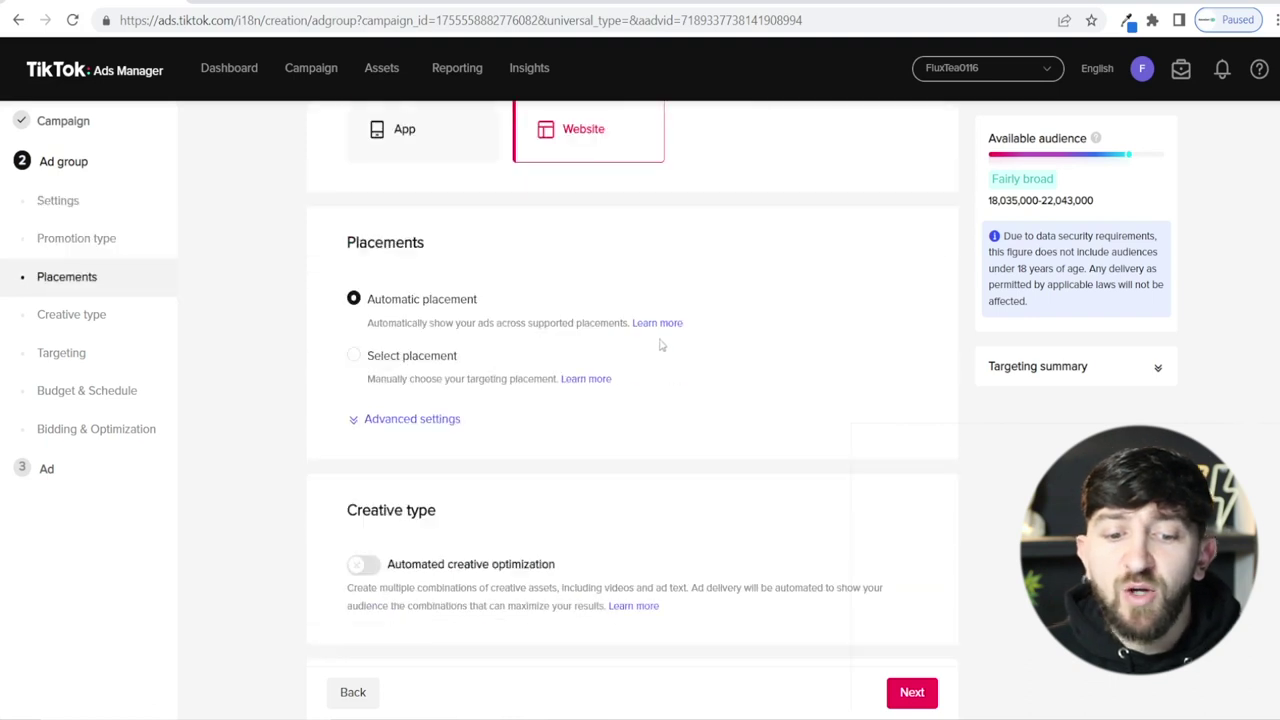
{"action": "scroll", "coordinate": [674, 346], "scroll_direction": "down", "scroll_amount": 5}
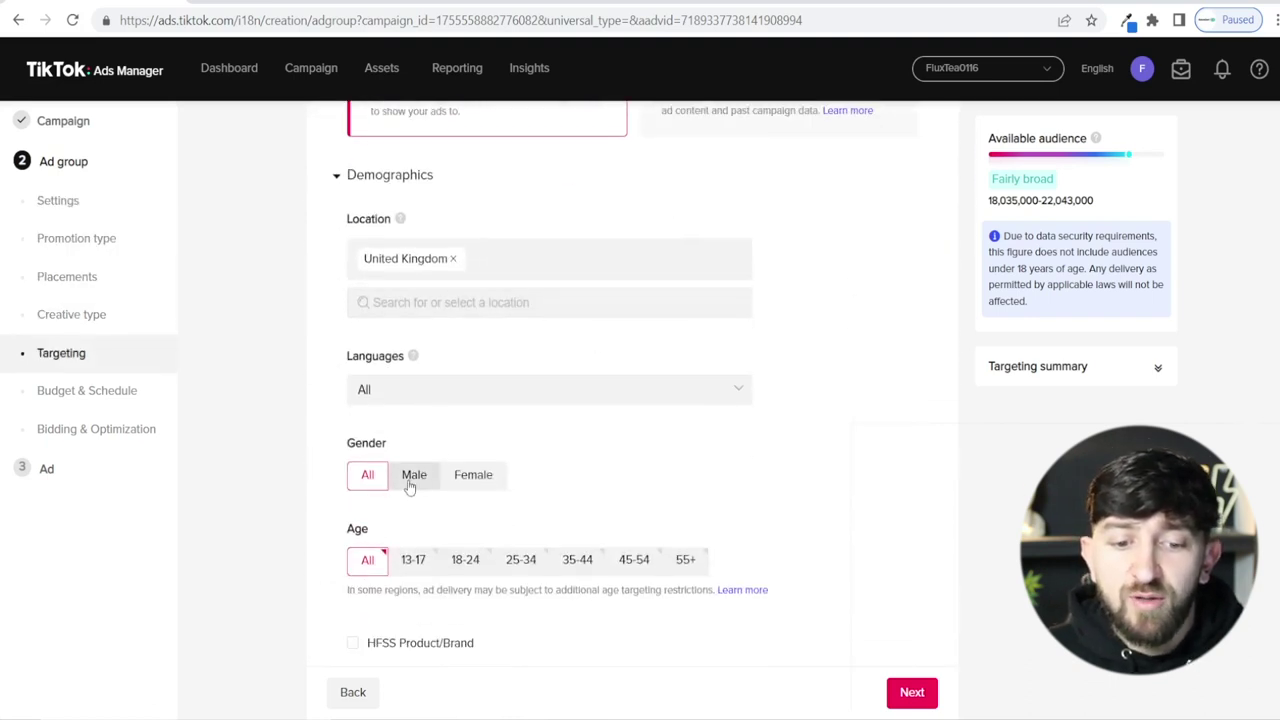
{"action": "left_click", "coordinate": [412, 478]}
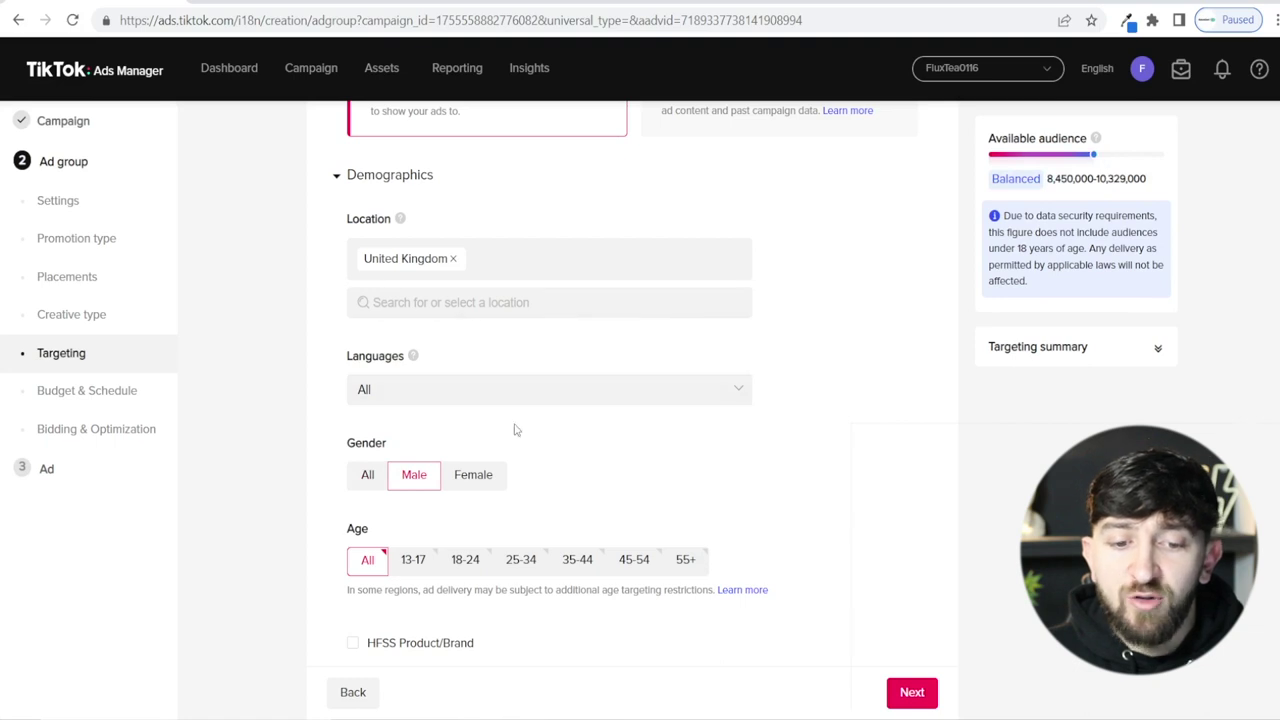
{"action": "left_click", "coordinate": [476, 562]}
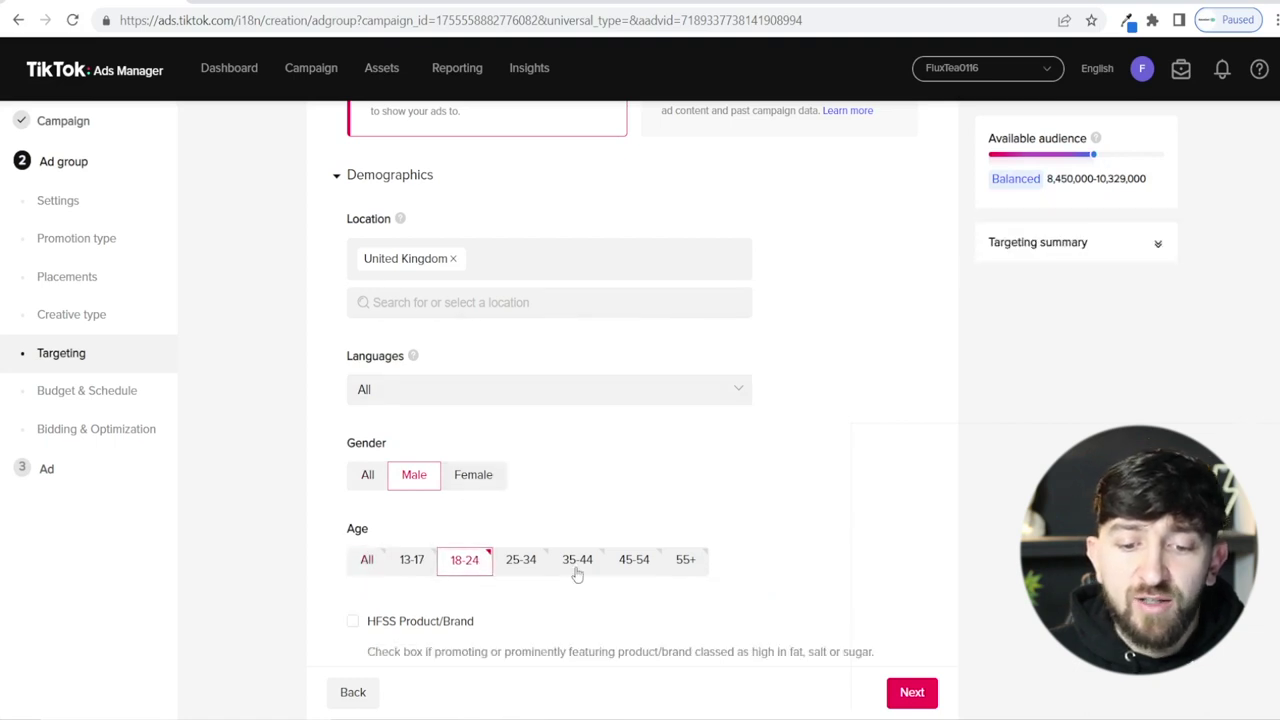
{"action": "left_click", "coordinate": [520, 560]}
{"action": "left_click", "coordinate": [577, 560]}
Step: Add the recommended Tea category as an interest and review the ad group's schedule and bidding settings
{"action": "scroll", "coordinate": [693, 470], "scroll_direction": "down", "scroll_amount": 5}
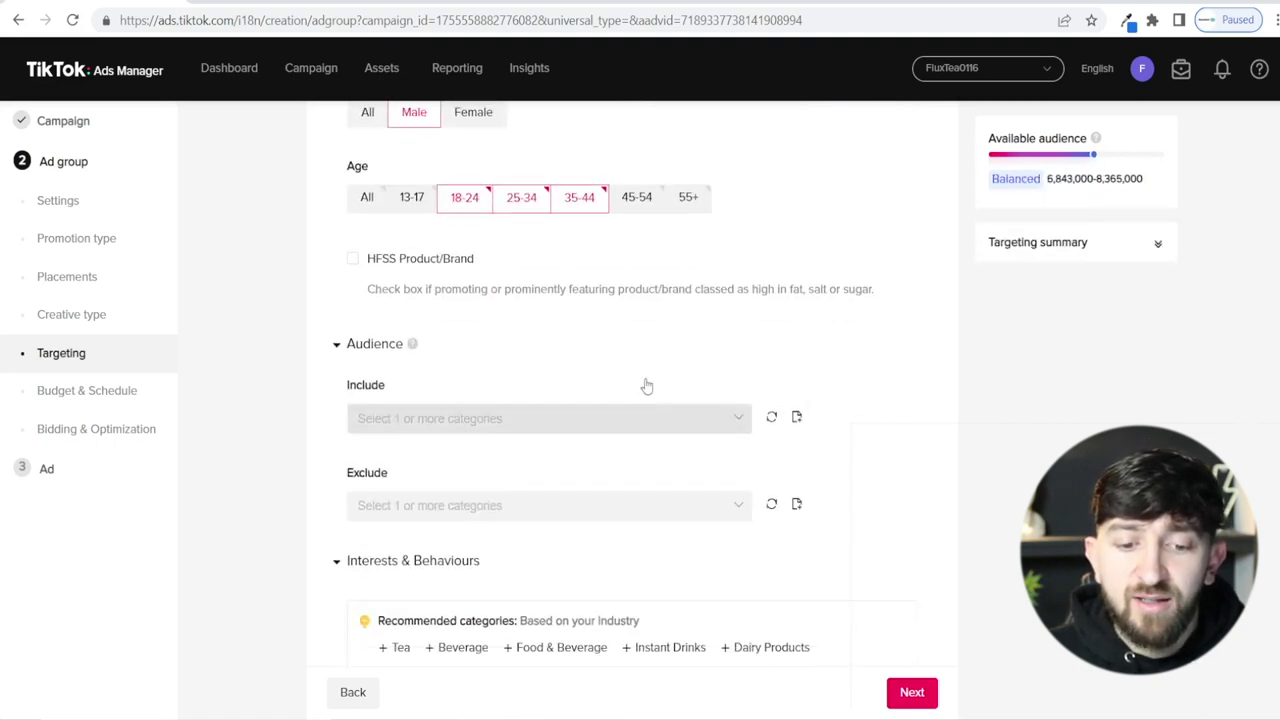
{"action": "left_click", "coordinate": [398, 467]}
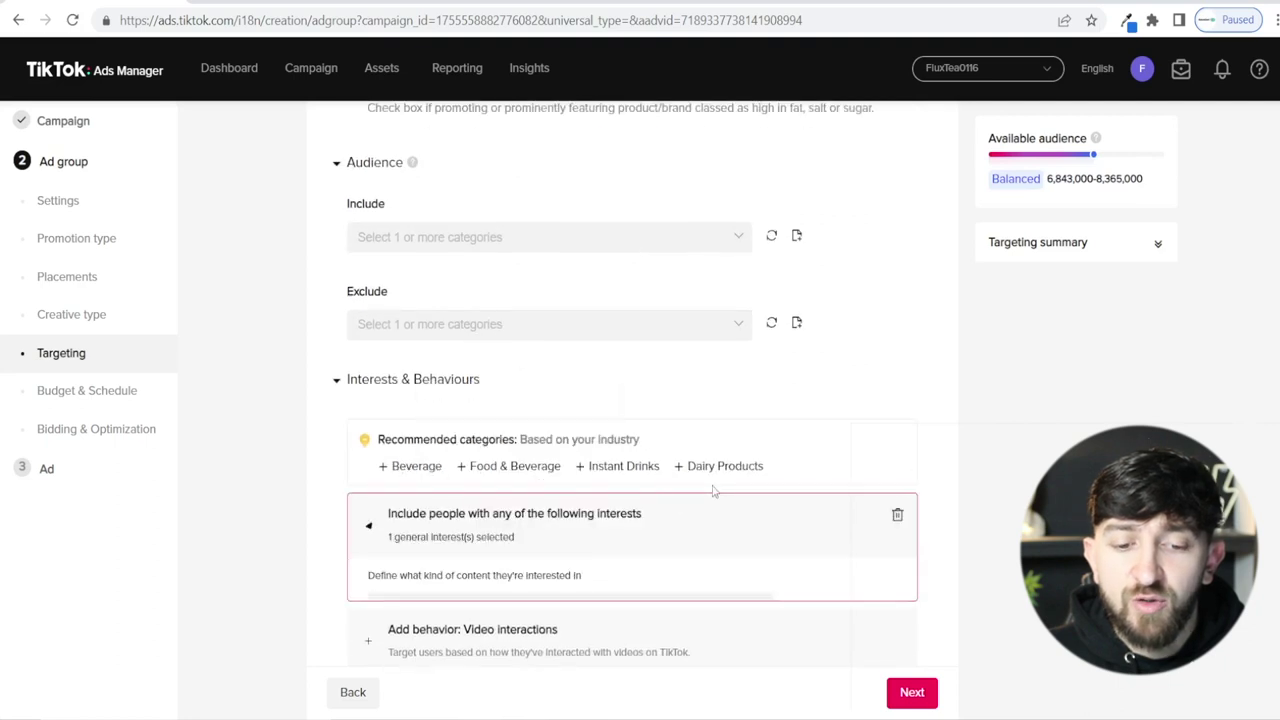
{"action": "scroll", "coordinate": [617, 420], "scroll_direction": "down", "scroll_amount": 4}
{"action": "scroll", "coordinate": [619, 401], "scroll_direction": "down", "scroll_amount": 8}
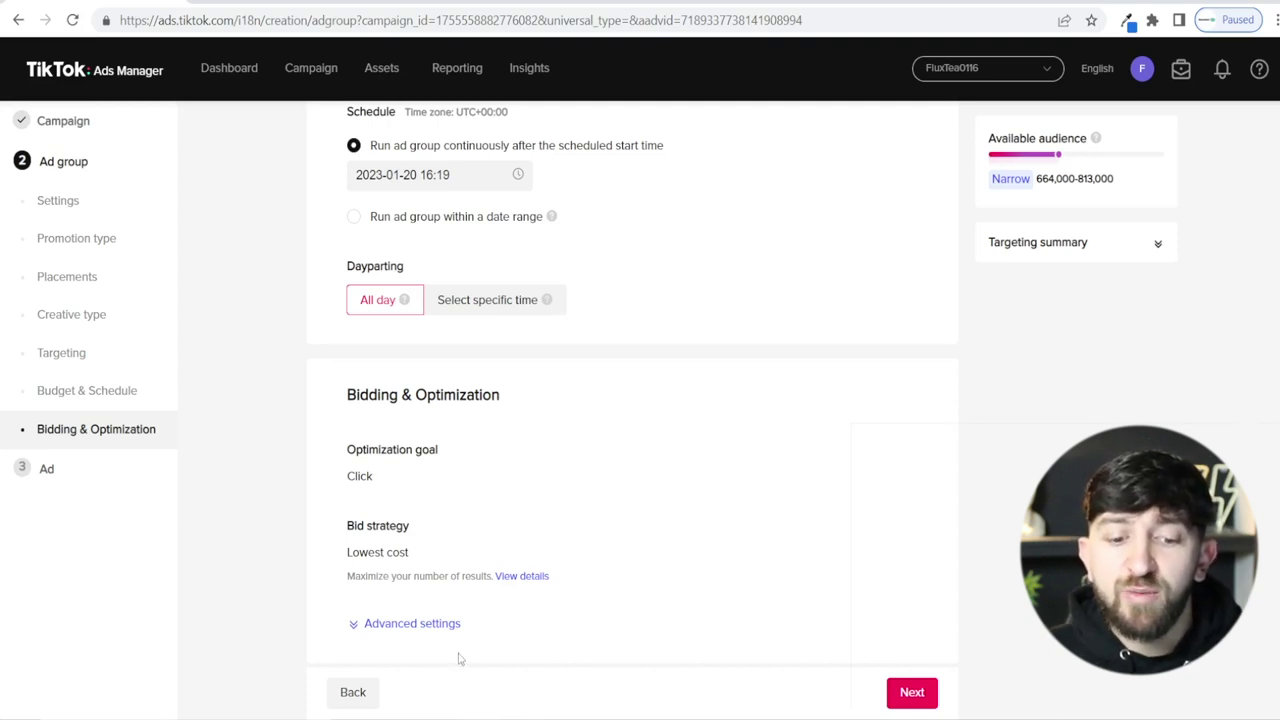
Step: Abandon the unsaved ad group and show only the ads belonging to Initial Traffic Campaign - Blue Tea
{"action": "left_click", "coordinate": [353, 692]}
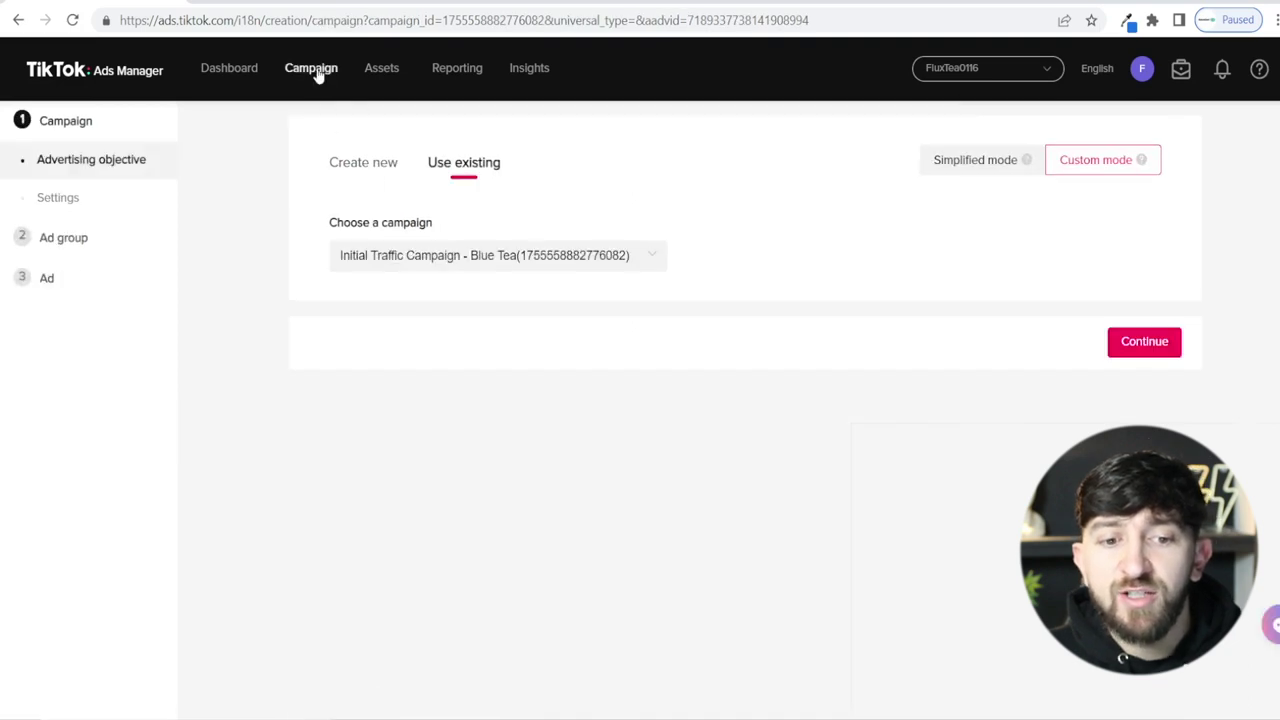
{"action": "left_click", "coordinate": [311, 68]}
{"action": "left_click", "coordinate": [811, 424]}
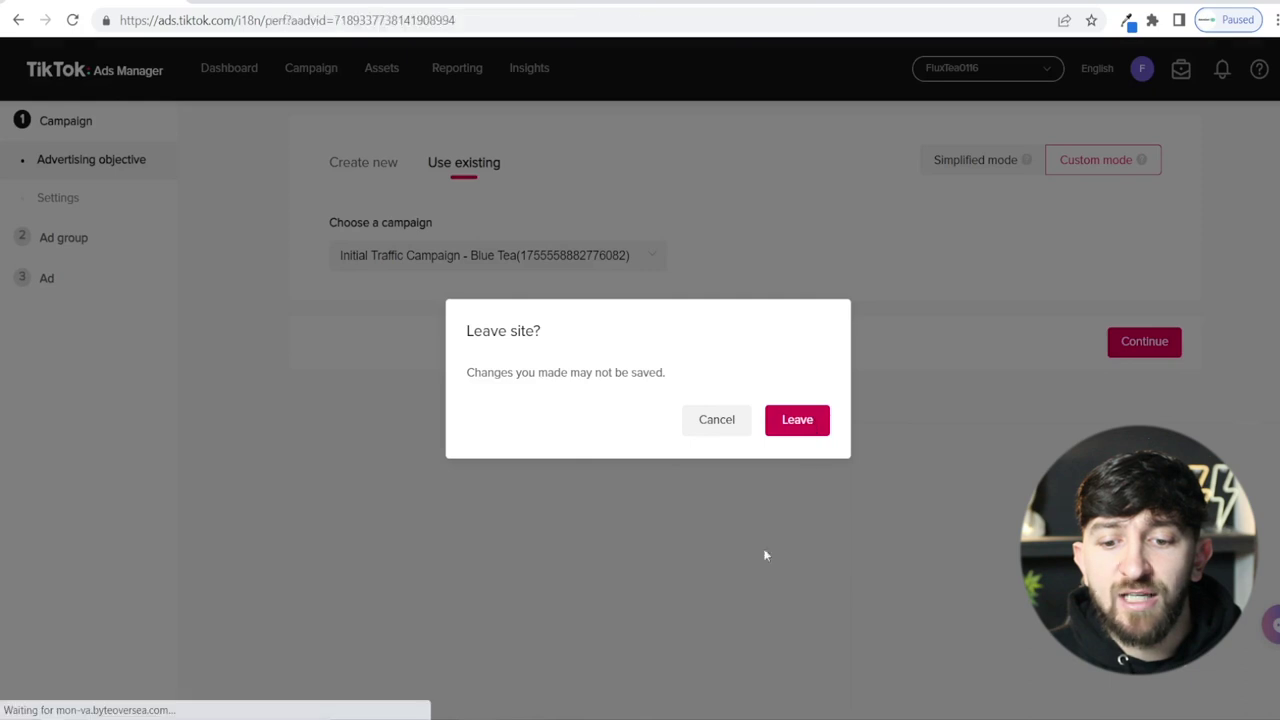
{"action": "left_click", "coordinate": [33, 442]}
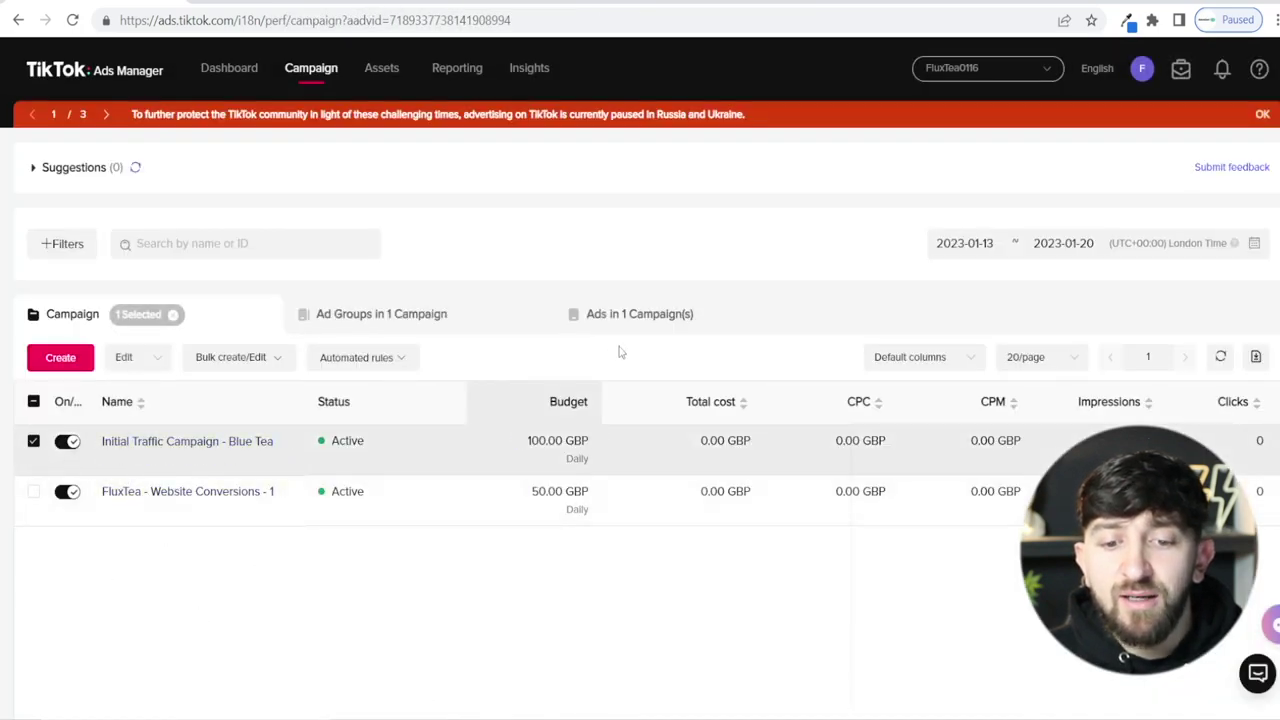
{"action": "left_click", "coordinate": [629, 315]}
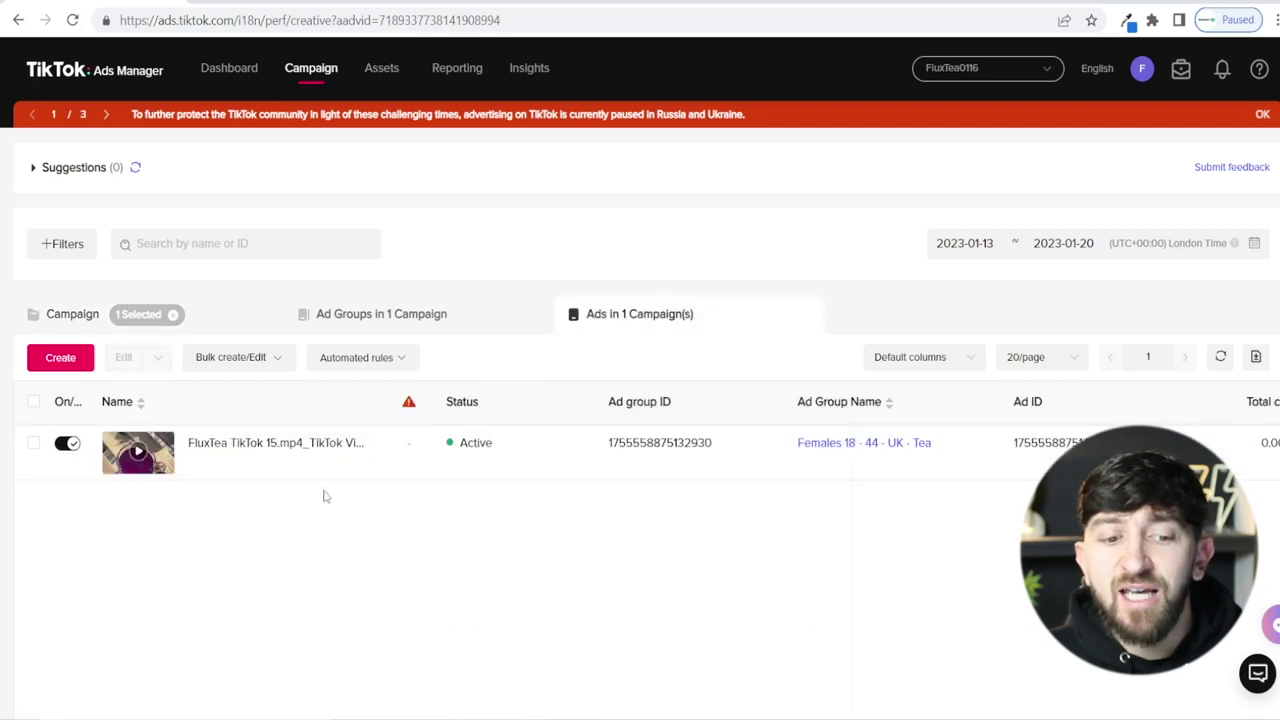
Step: Start a new ad in the campaign using the existing ad group Females 18 - 44 - UK - Tea
{"action": "left_click", "coordinate": [60, 359]}
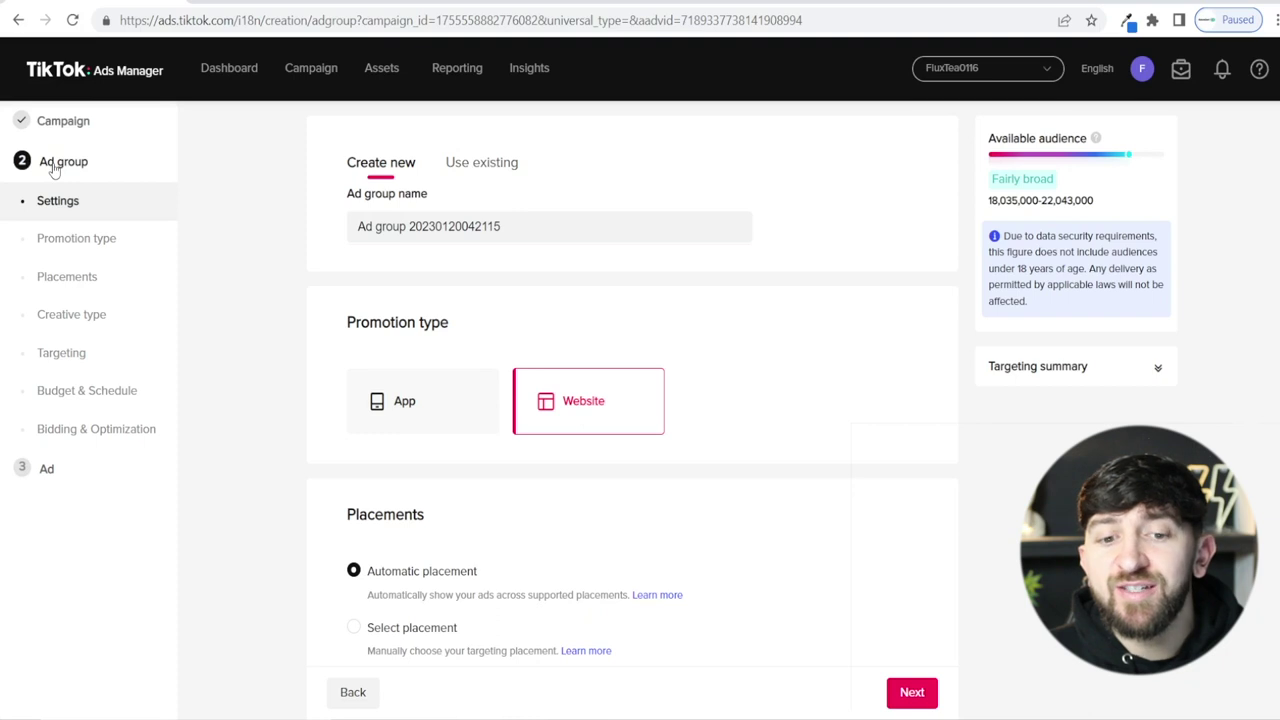
{"action": "left_click", "coordinate": [470, 168]}
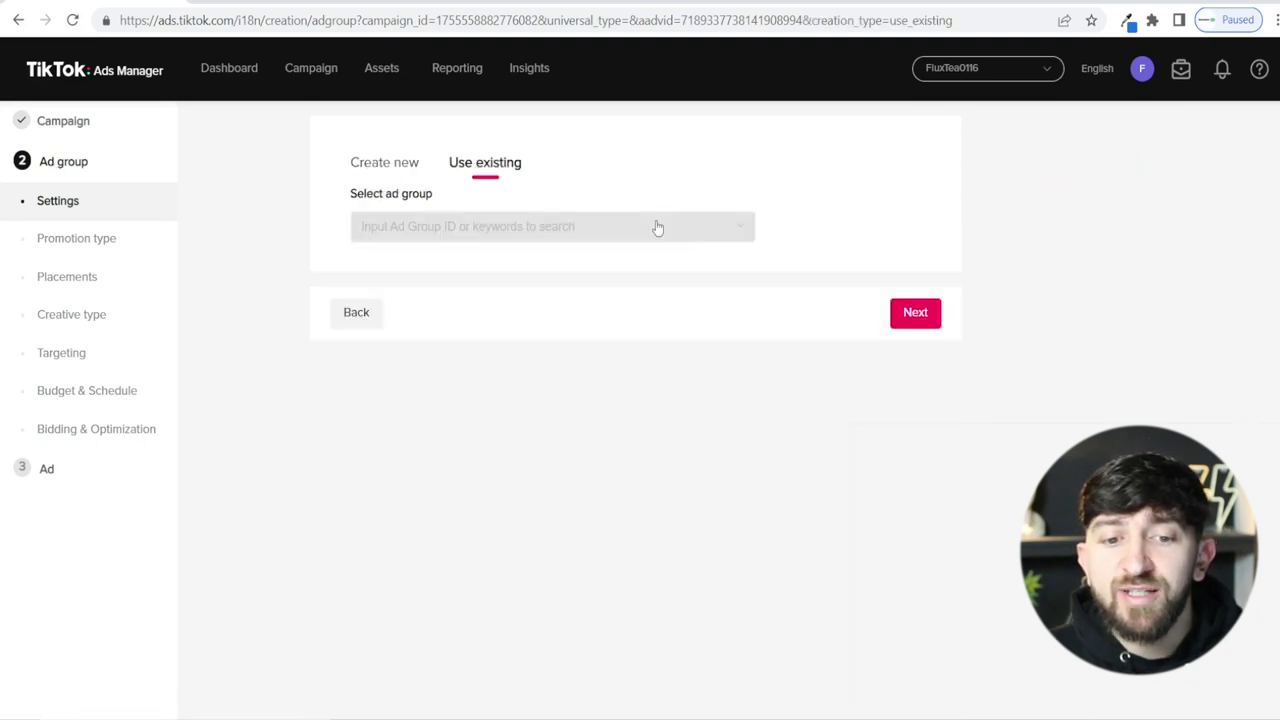
{"action": "left_click", "coordinate": [494, 222]}
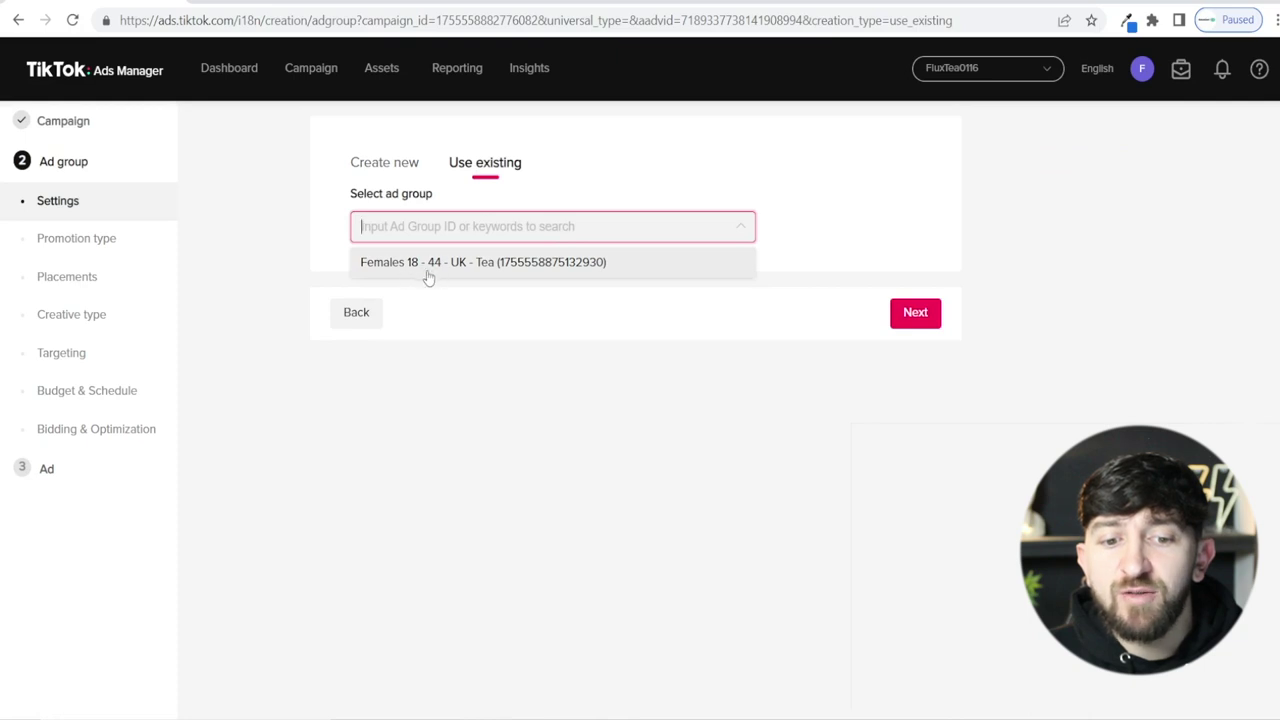
{"action": "left_click", "coordinate": [515, 262]}
{"action": "left_click", "coordinate": [921, 316]}
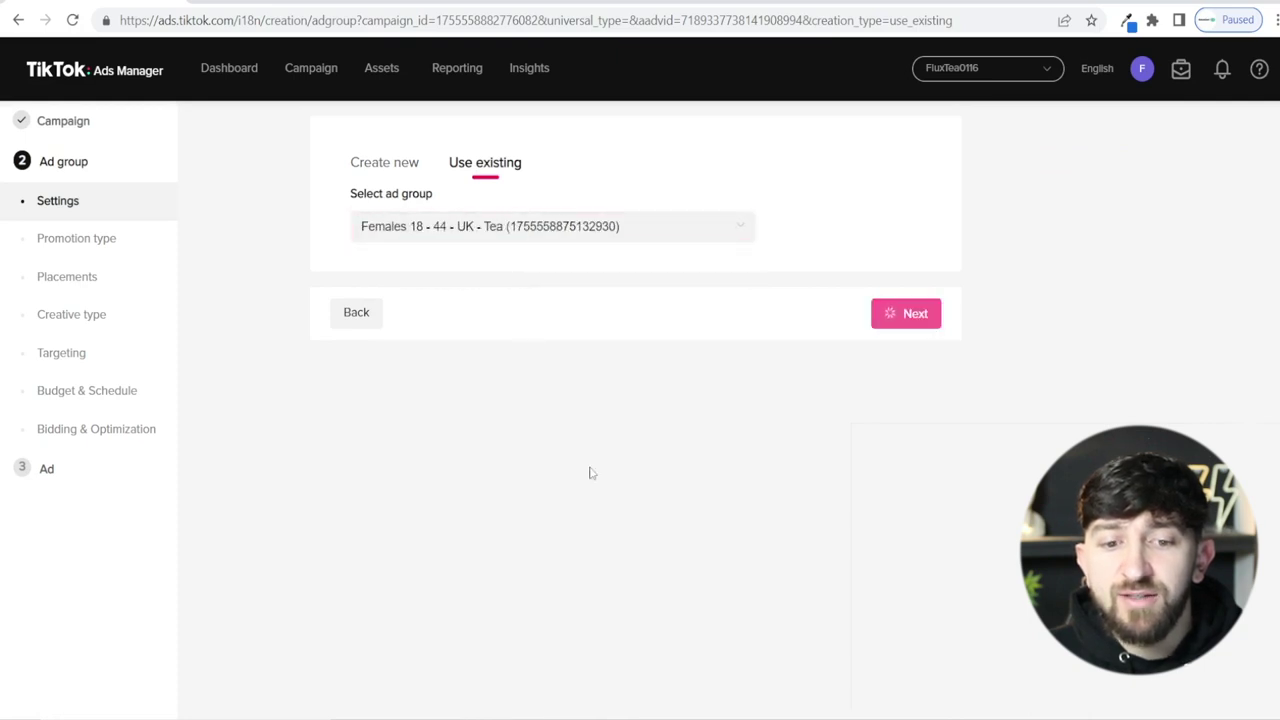
Step: Review the blank ad form's format, creative, text, destination page and tracking sections
{"action": "scroll", "coordinate": [240, 362], "scroll_direction": "down", "scroll_amount": 4}
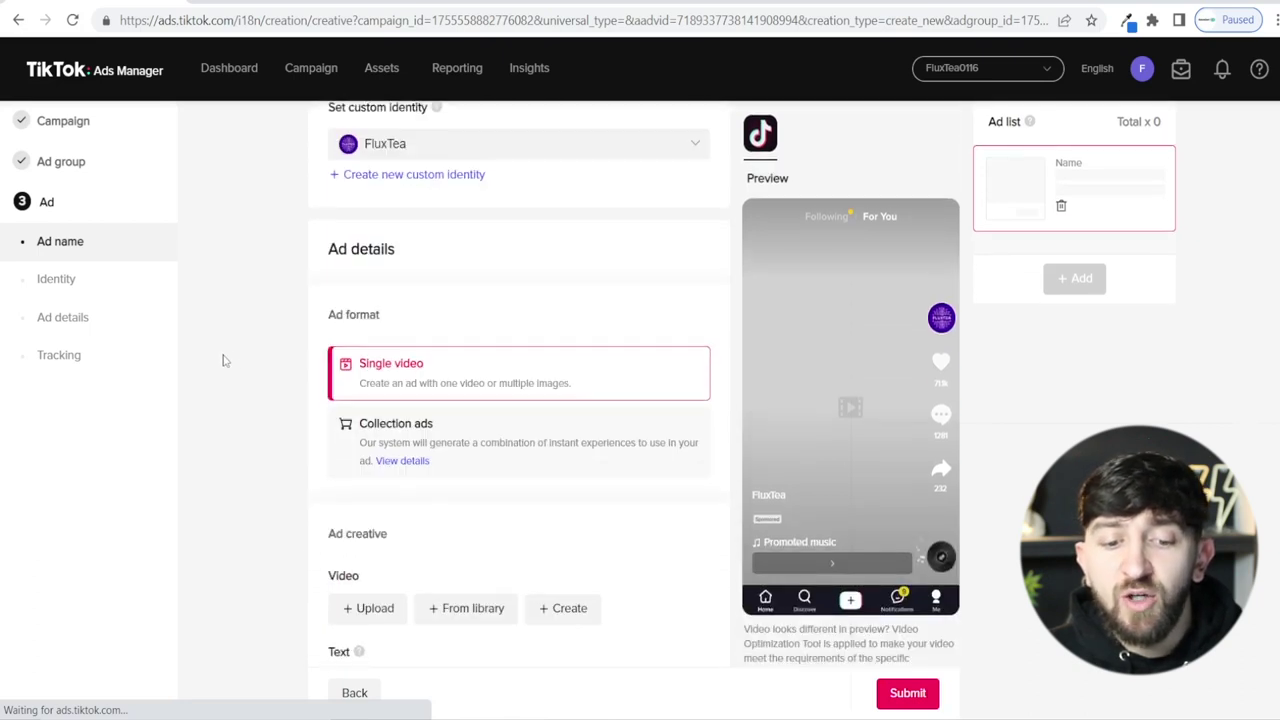
{"action": "scroll", "coordinate": [224, 361], "scroll_direction": "down", "scroll_amount": 3}
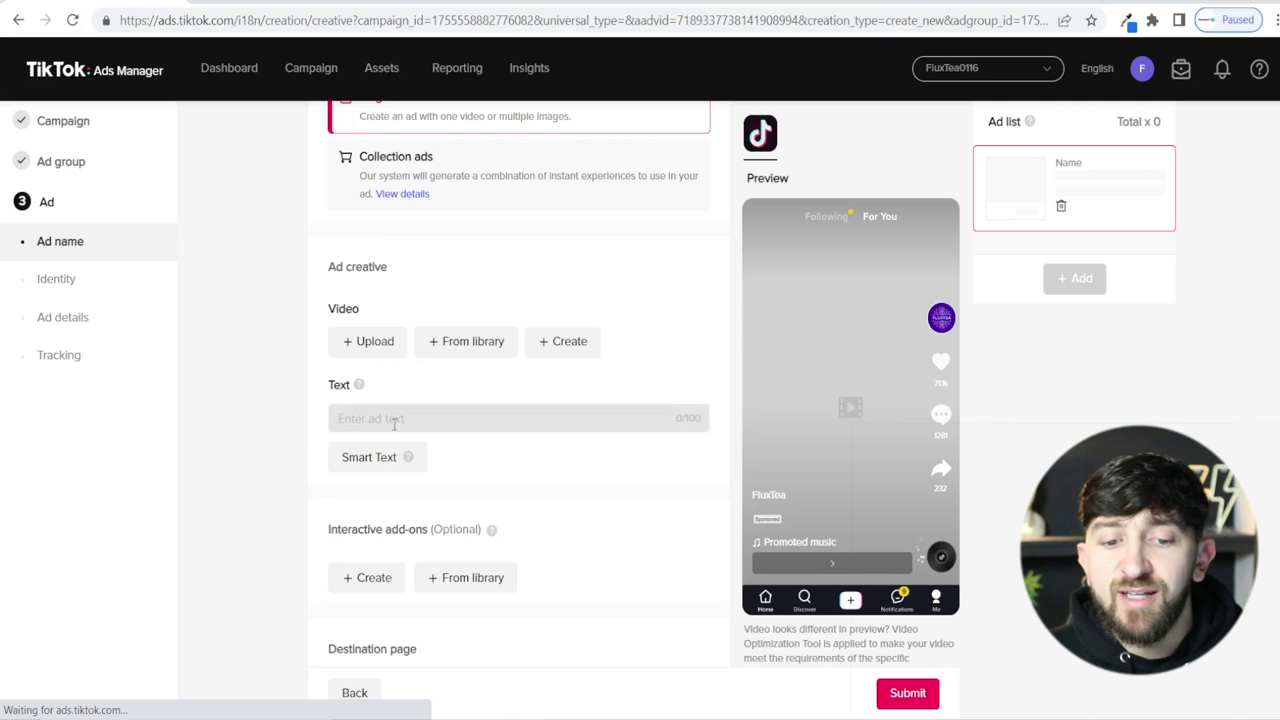
{"action": "scroll", "coordinate": [420, 423], "scroll_direction": "down", "scroll_amount": 6}
{"action": "scroll", "coordinate": [466, 357], "scroll_direction": "up", "scroll_amount": 2}
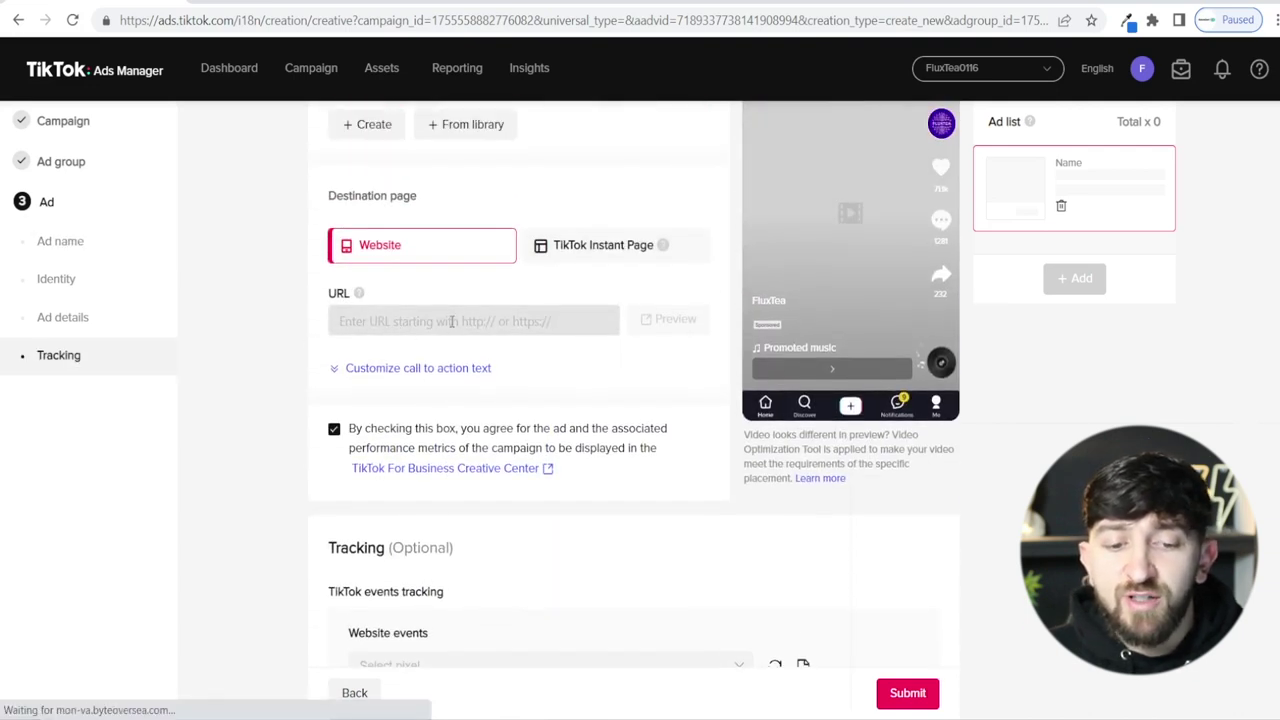
{"action": "scroll", "coordinate": [448, 387], "scroll_direction": "down", "scroll_amount": 3}
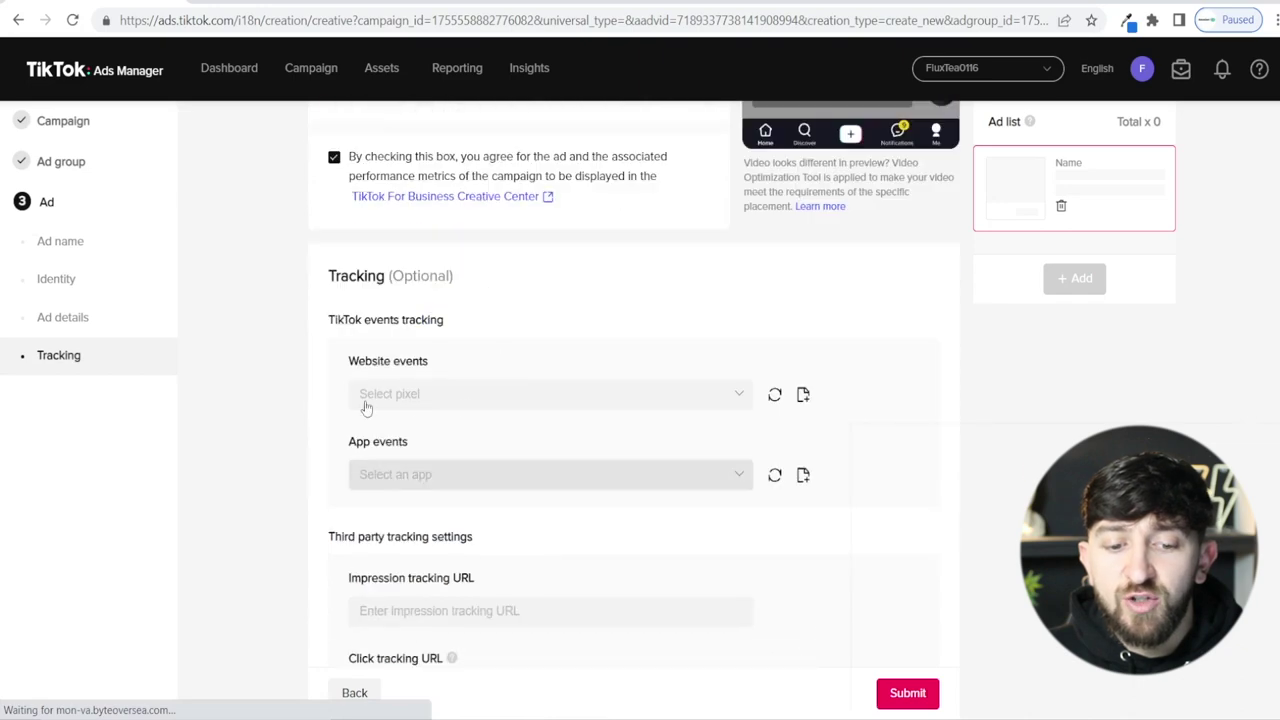
{"action": "scroll", "coordinate": [560, 450], "scroll_direction": "up", "scroll_amount": 7}
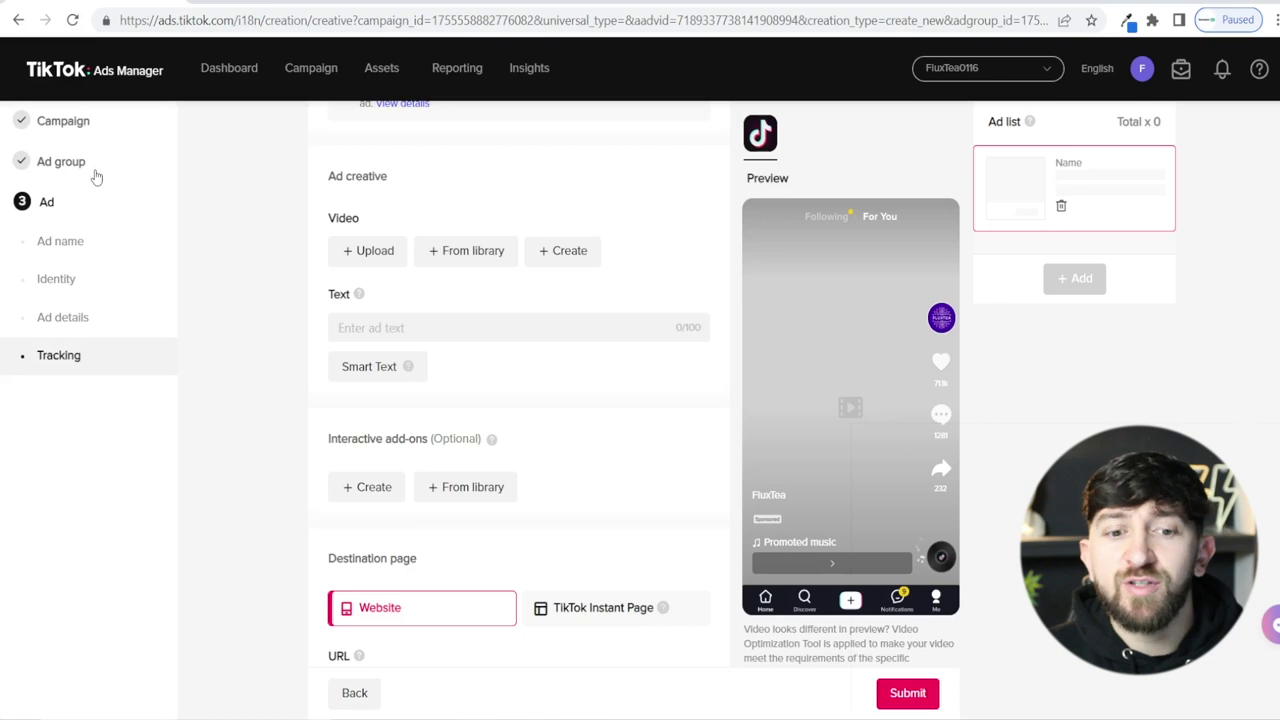
Step: Leave the unsaved ad and examine the cost, CPC, CPM, impressions, clicks and CTR of all ads
{"action": "left_click", "coordinate": [322, 74]}
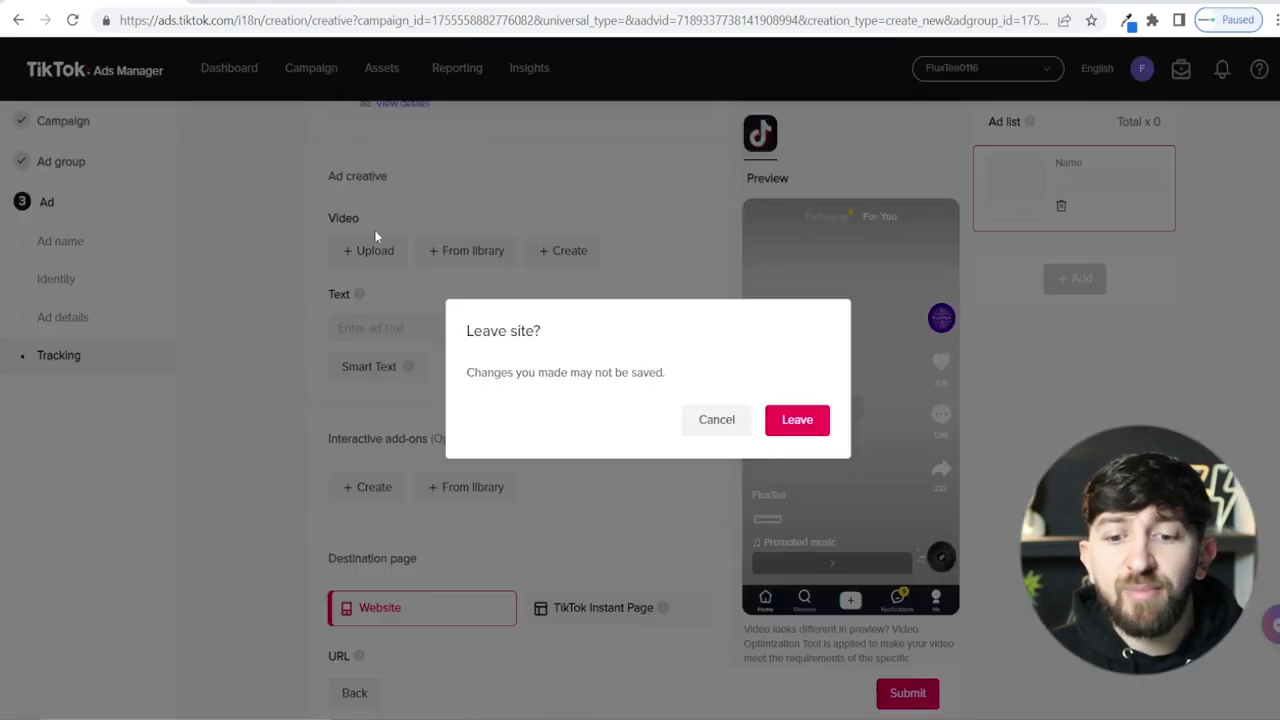
{"action": "left_click", "coordinate": [815, 423]}
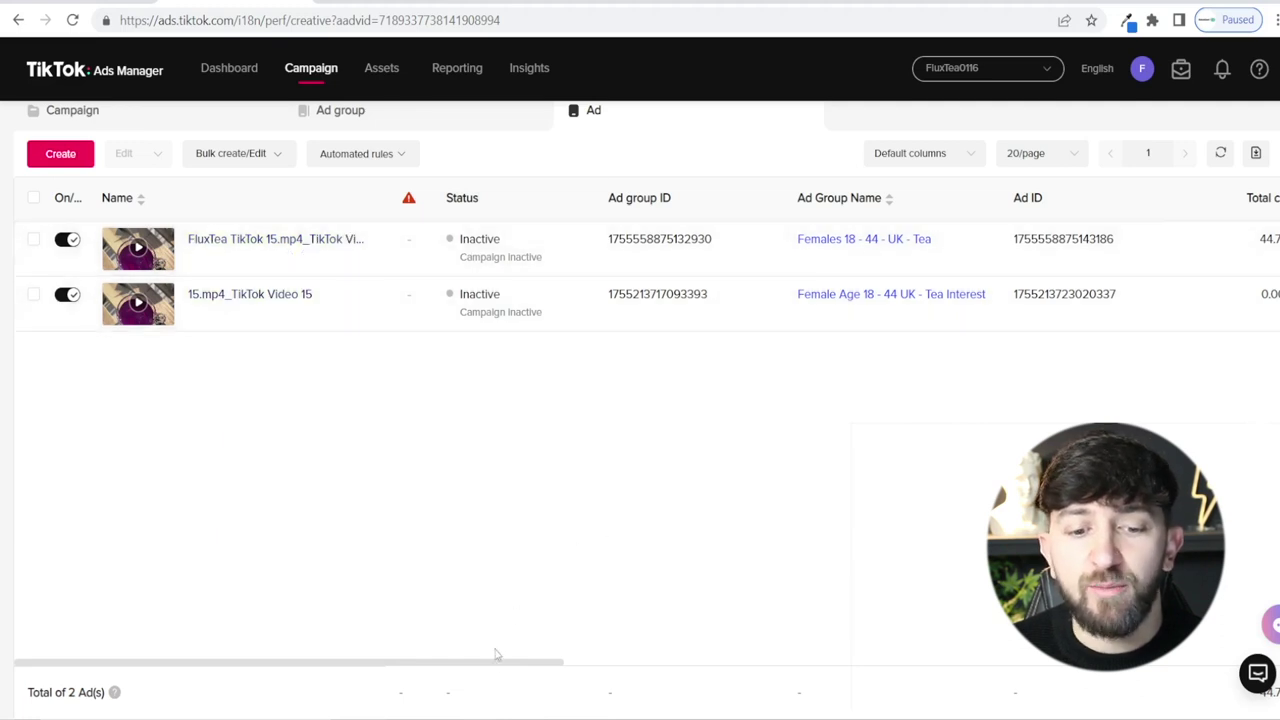
{"action": "left_click_drag", "start_coordinate": [515, 665], "coordinate": [854, 614]}
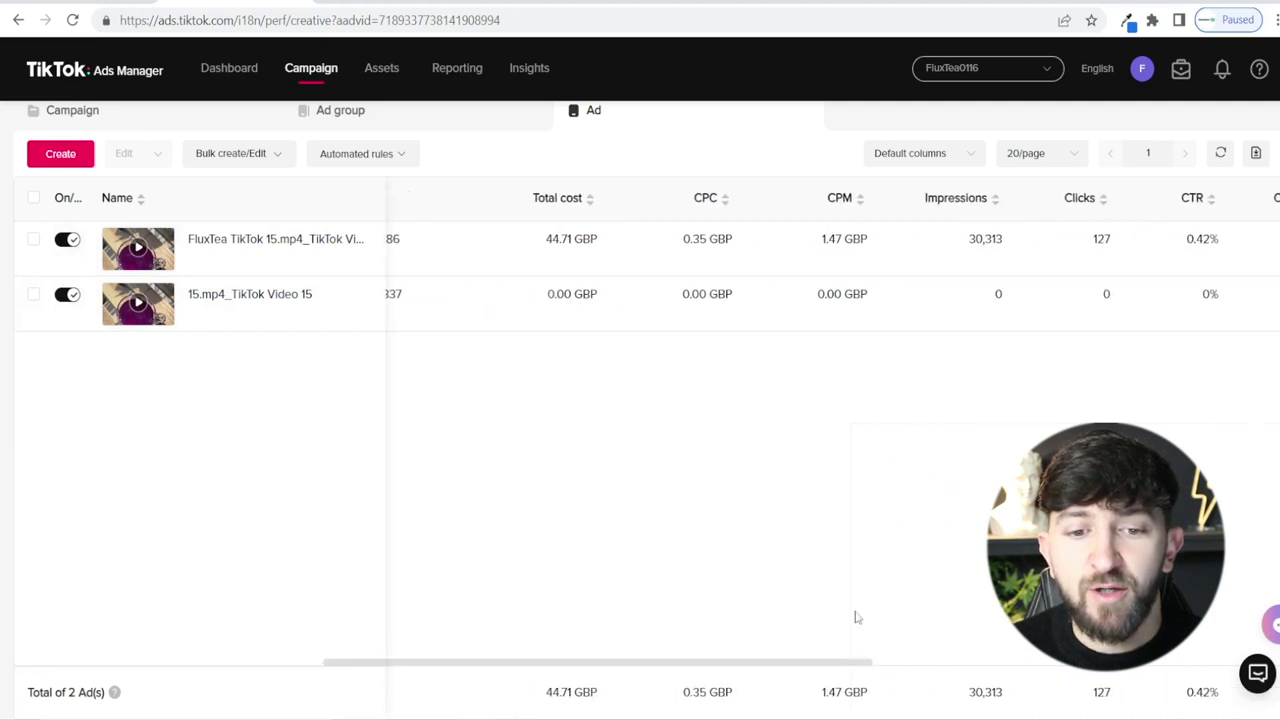
{"action": "scroll", "coordinate": [869, 549], "scroll_direction": "up", "scroll_amount": 3}
{"action": "scroll", "coordinate": [637, 451], "scroll_direction": "down", "scroll_amount": 1}
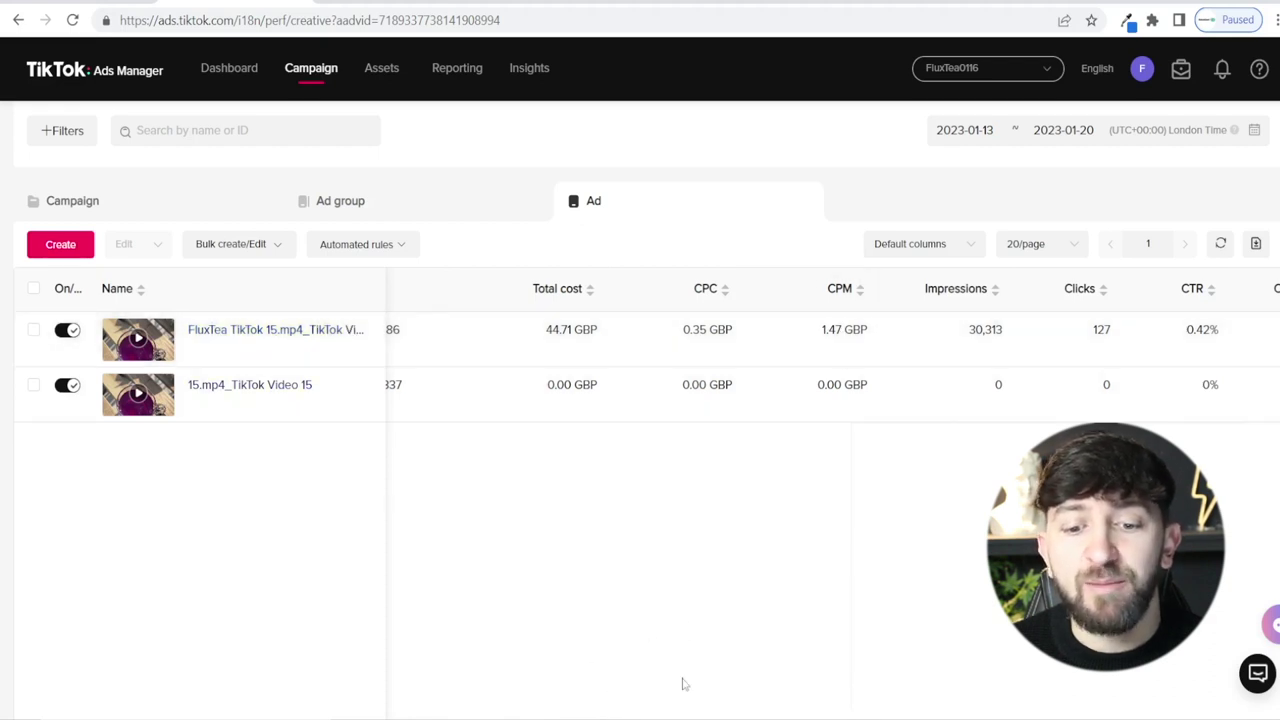
Step: Examine both ads' impressions, clicks, CTR, conversions, CPA, CVR, result, cost per result and result rate
{"action": "scroll", "coordinate": [750, 660], "scroll_direction": "down", "scroll_amount": 1}
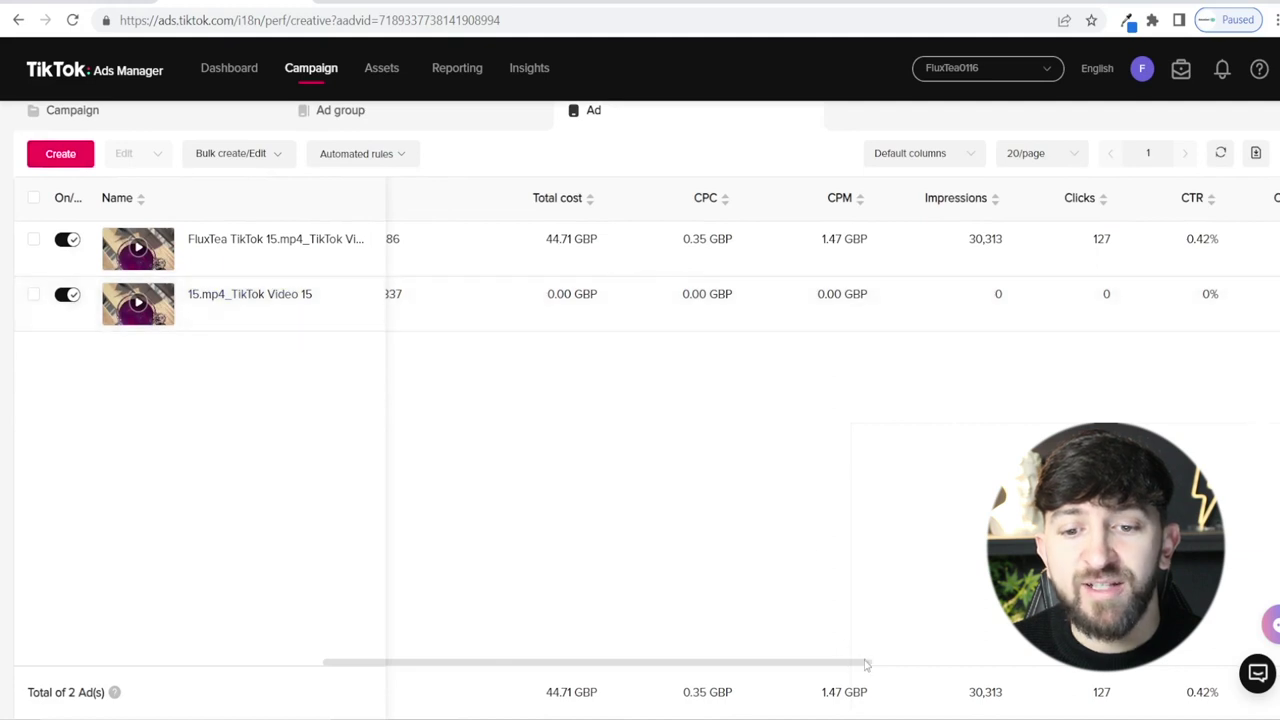
{"action": "left_click_drag", "start_coordinate": [884, 664], "coordinate": [932, 664]}
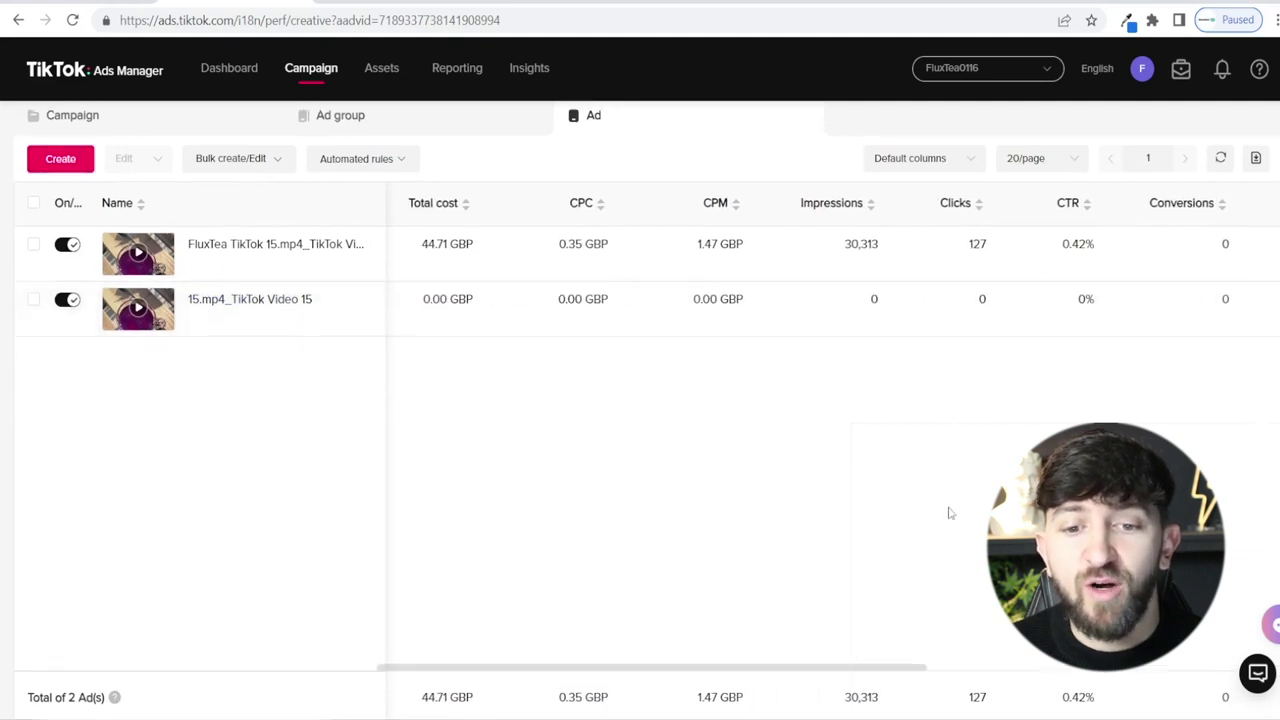
{"action": "scroll", "coordinate": [900, 490], "scroll_direction": "up", "scroll_amount": 1}
{"action": "scroll", "coordinate": [712, 378], "scroll_direction": "down", "scroll_amount": 1}
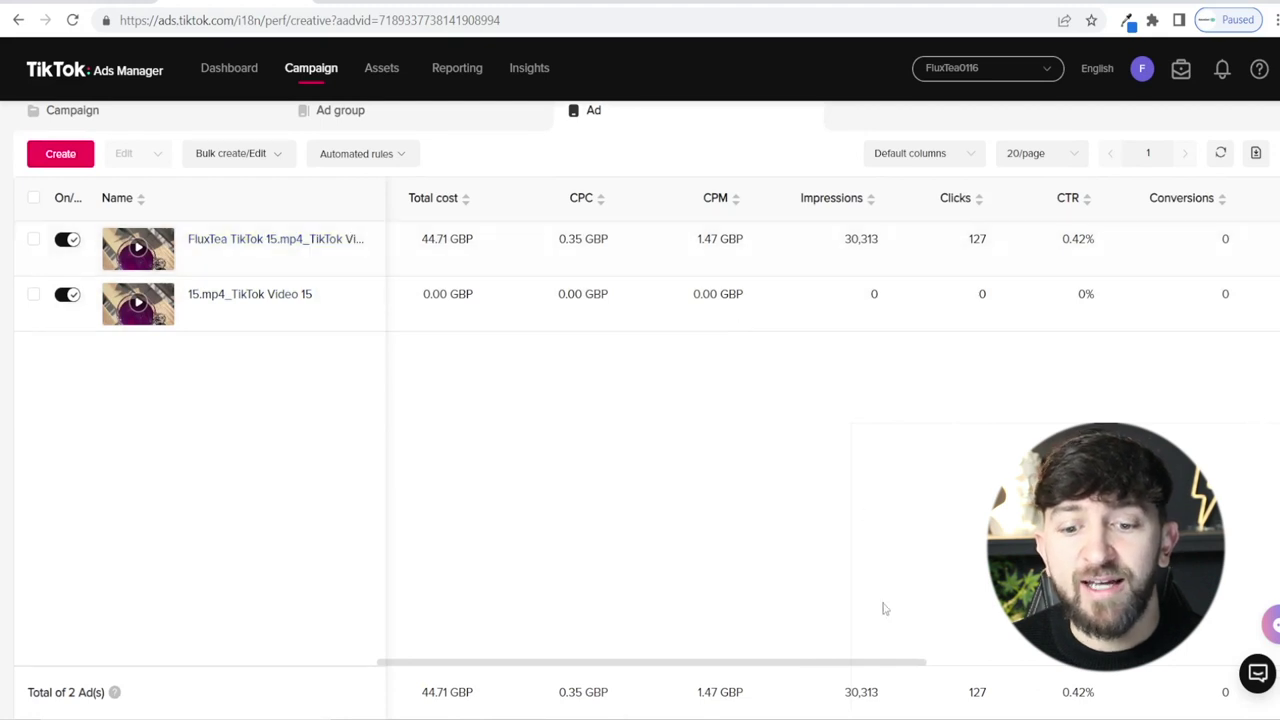
{"action": "left_click_drag", "start_coordinate": [864, 664], "coordinate": [904, 664]}
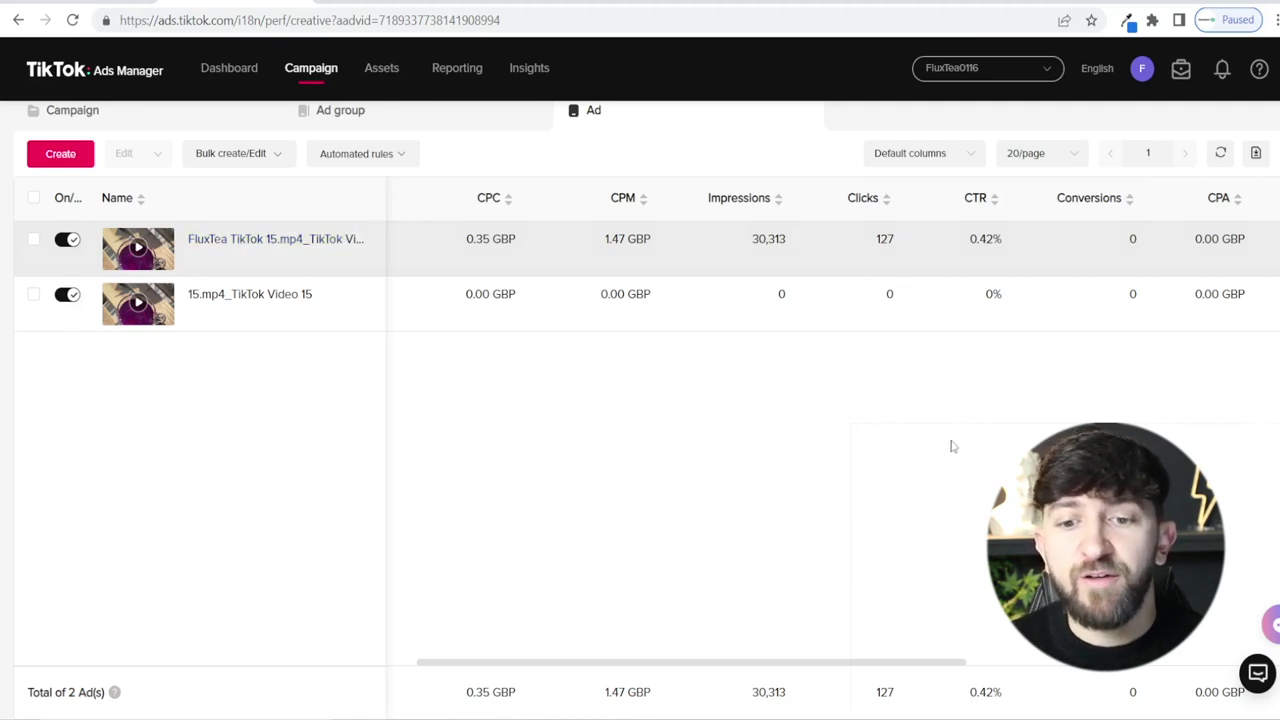
{"action": "left_click_drag", "start_coordinate": [930, 663], "coordinate": [1022, 666]}
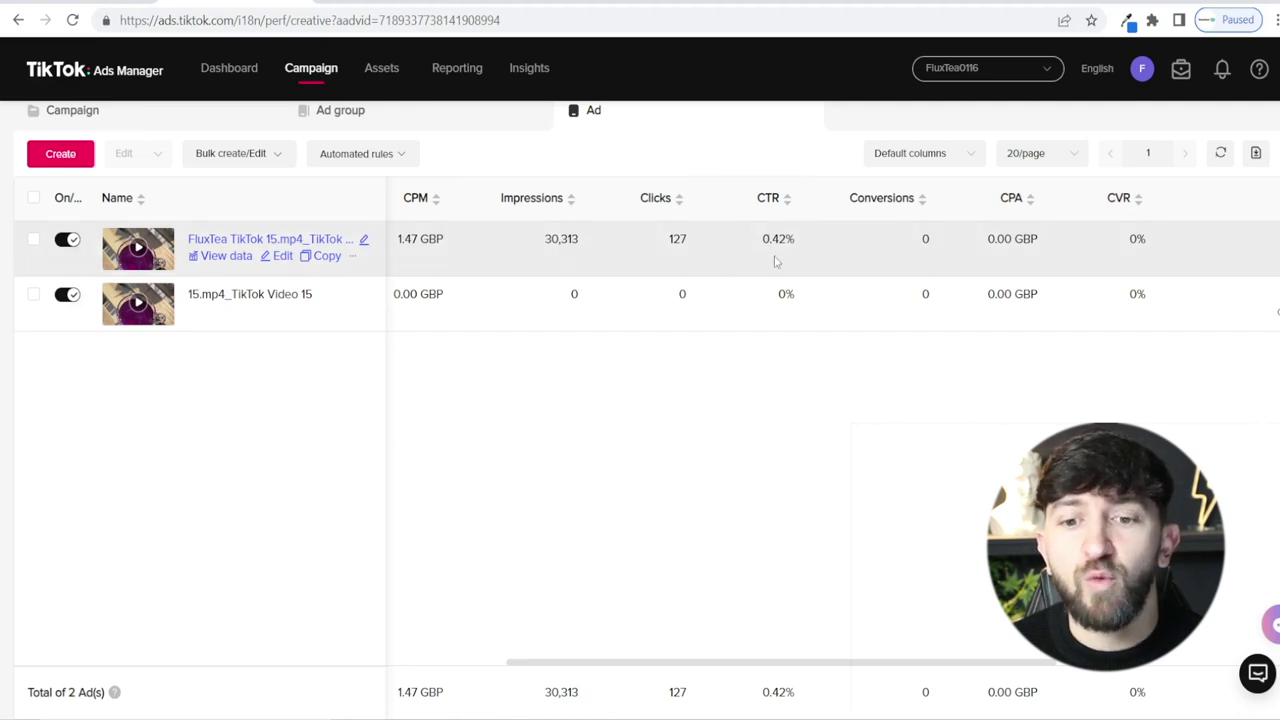
{"action": "left_click_drag", "start_coordinate": [860, 662], "coordinate": [944, 668]}
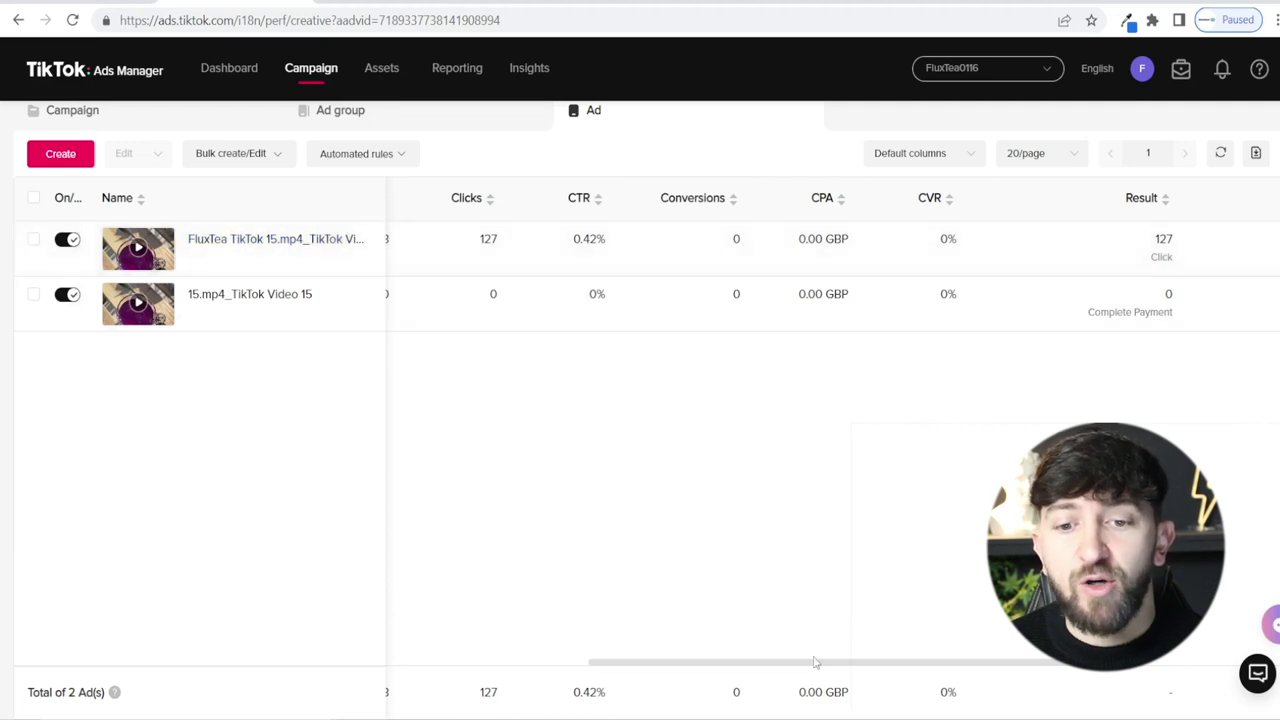
{"action": "left_click_drag", "start_coordinate": [815, 664], "coordinate": [760, 671]}
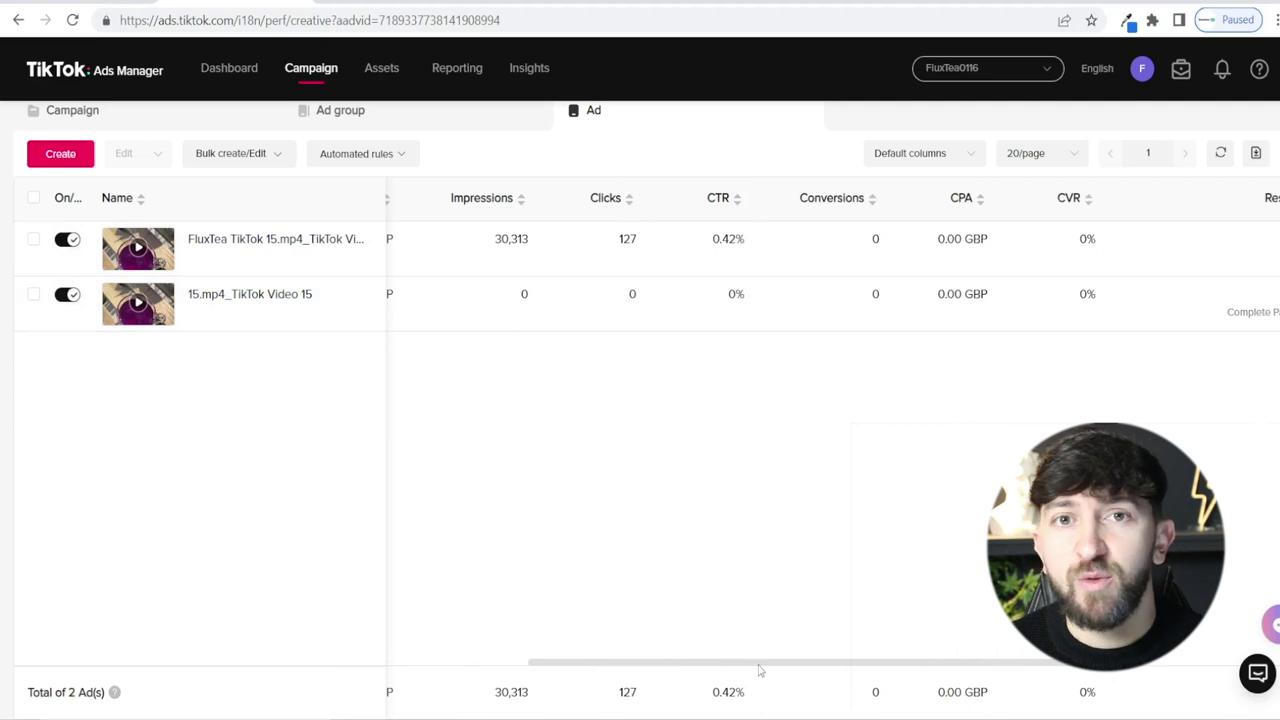
{"action": "left_click_drag", "start_coordinate": [760, 671], "coordinate": [540, 668]}
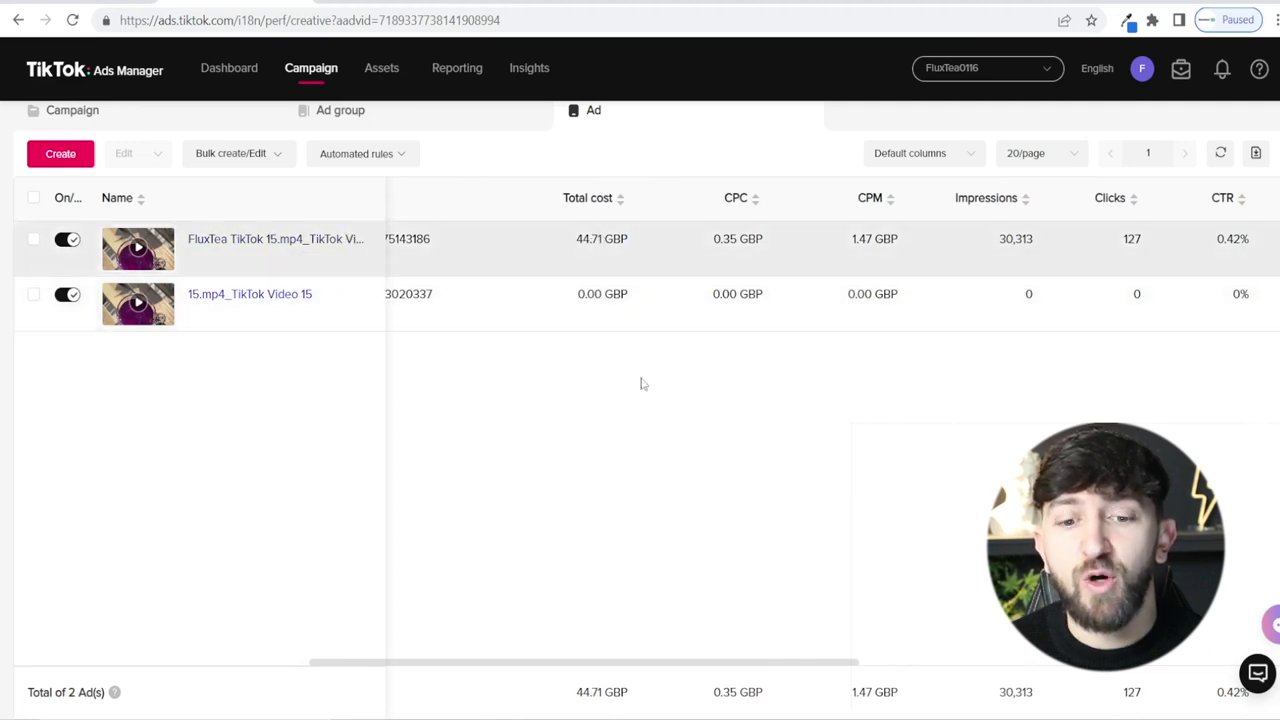
{"action": "left_click_drag", "start_coordinate": [634, 664], "coordinate": [943, 665]}
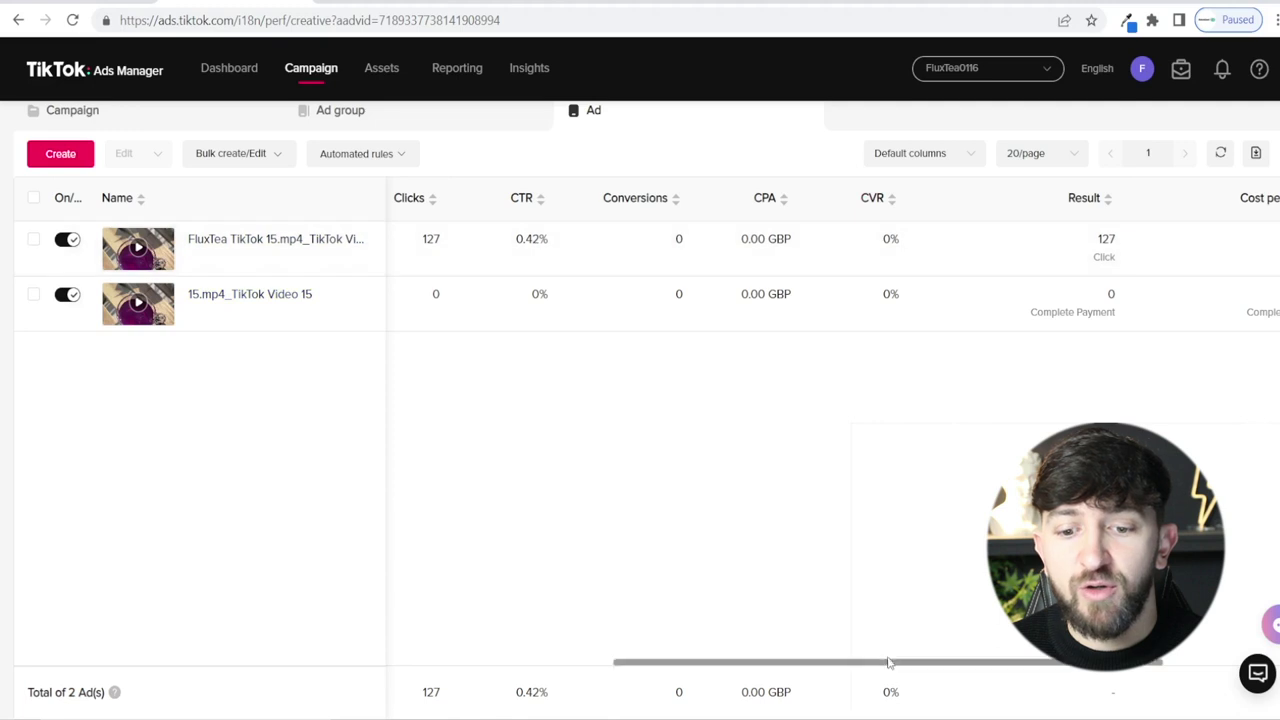
{"action": "left_click_drag", "start_coordinate": [880, 670], "coordinate": [1063, 670]}
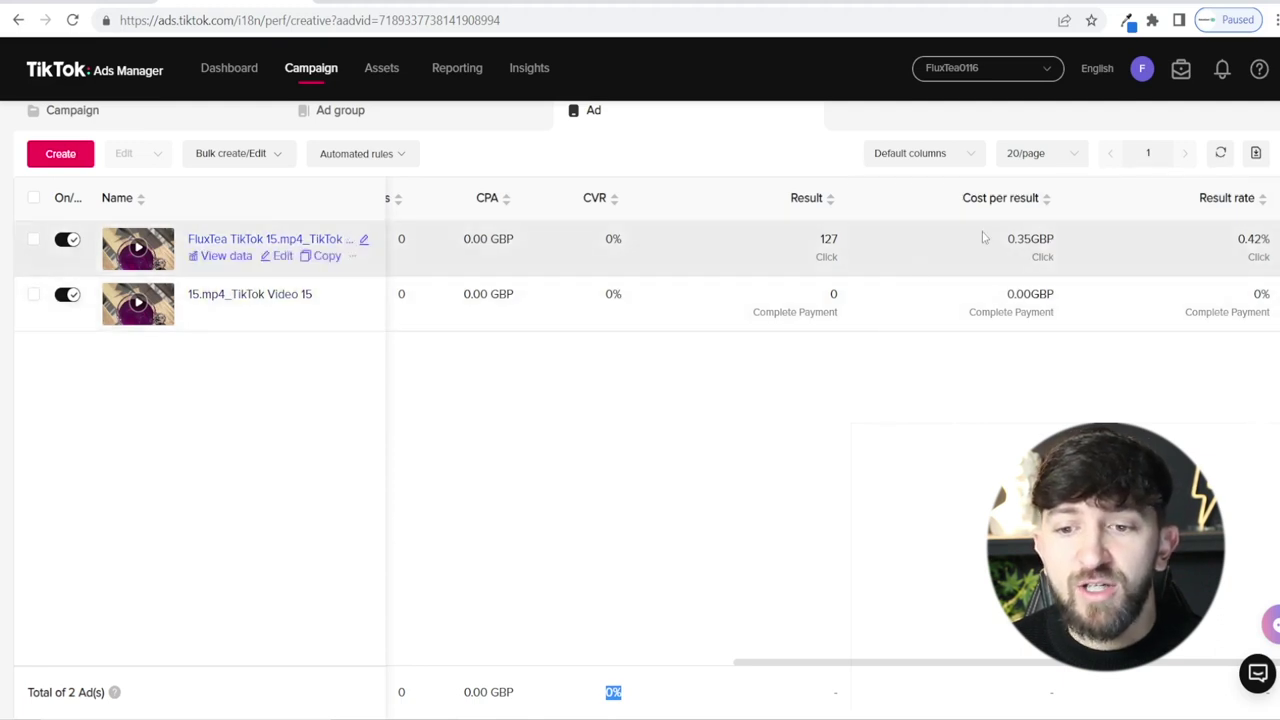
Step: Add the Video views metric to the ad table's custom columns and check it for both ads
{"action": "scroll", "coordinate": [983, 237], "scroll_direction": "up", "scroll_amount": 1}
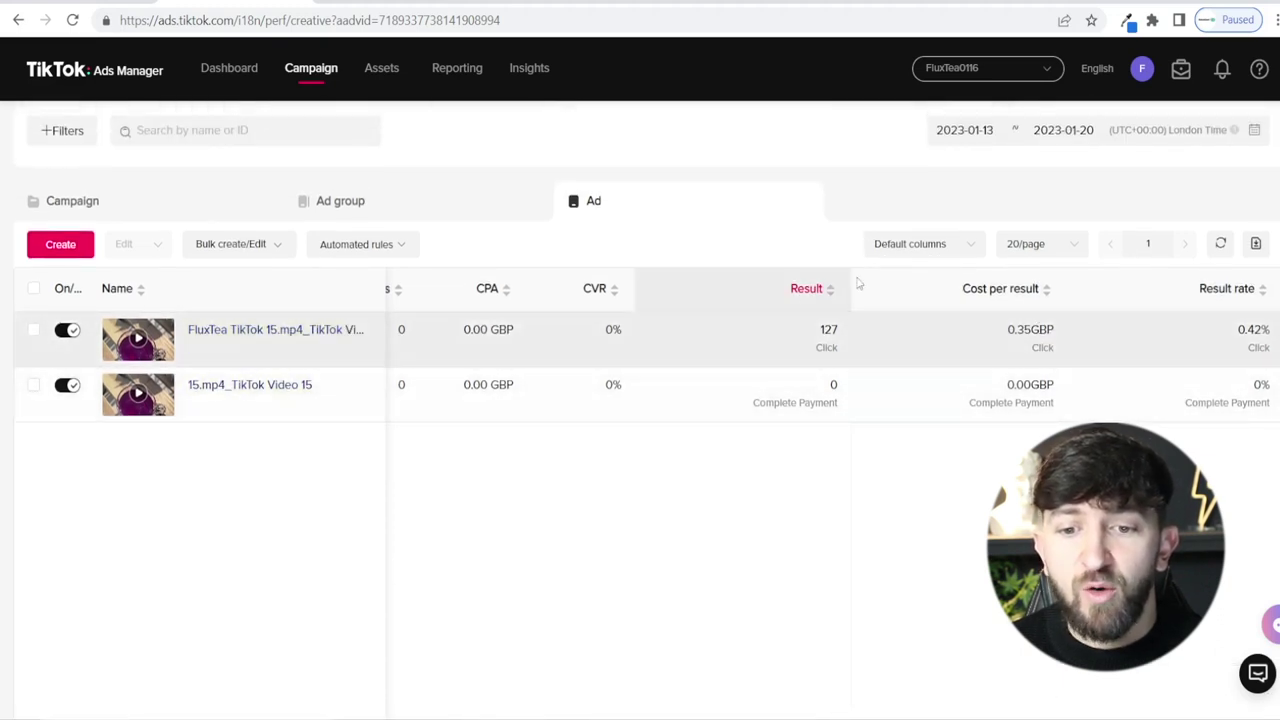
{"action": "left_click", "coordinate": [914, 246]}
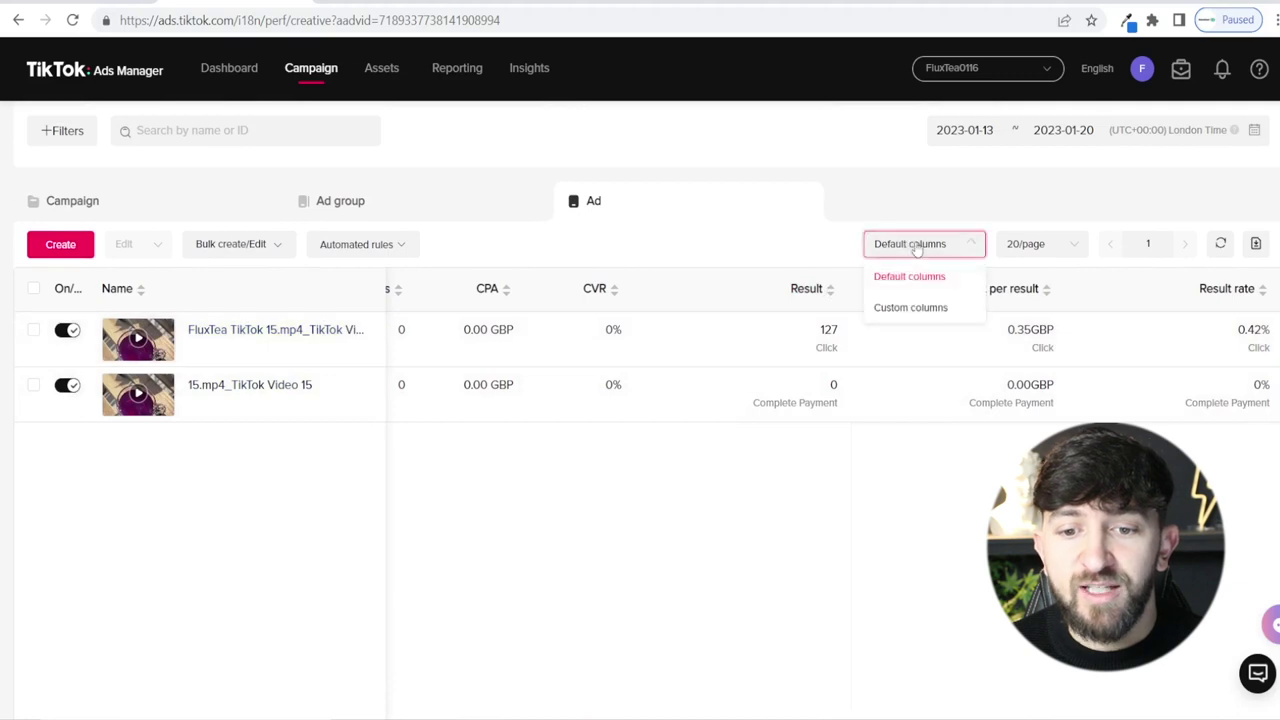
{"action": "left_click", "coordinate": [896, 309]}
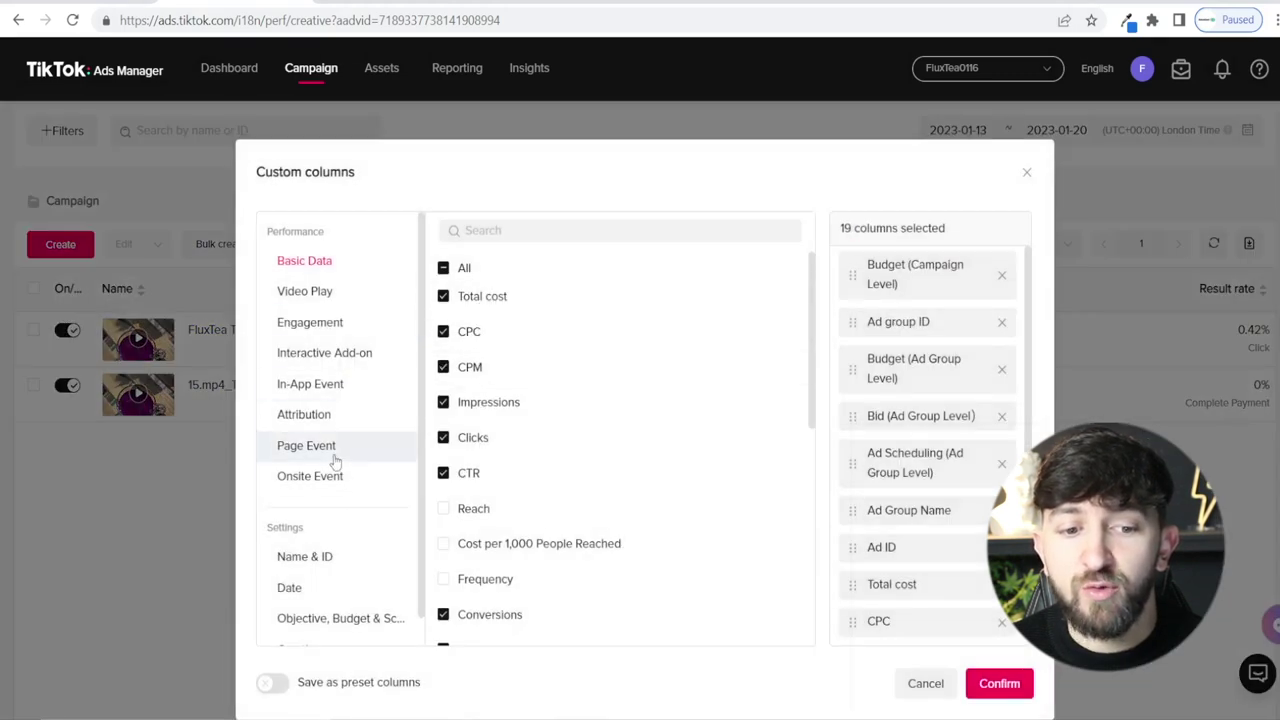
{"action": "left_click", "coordinate": [334, 303]}
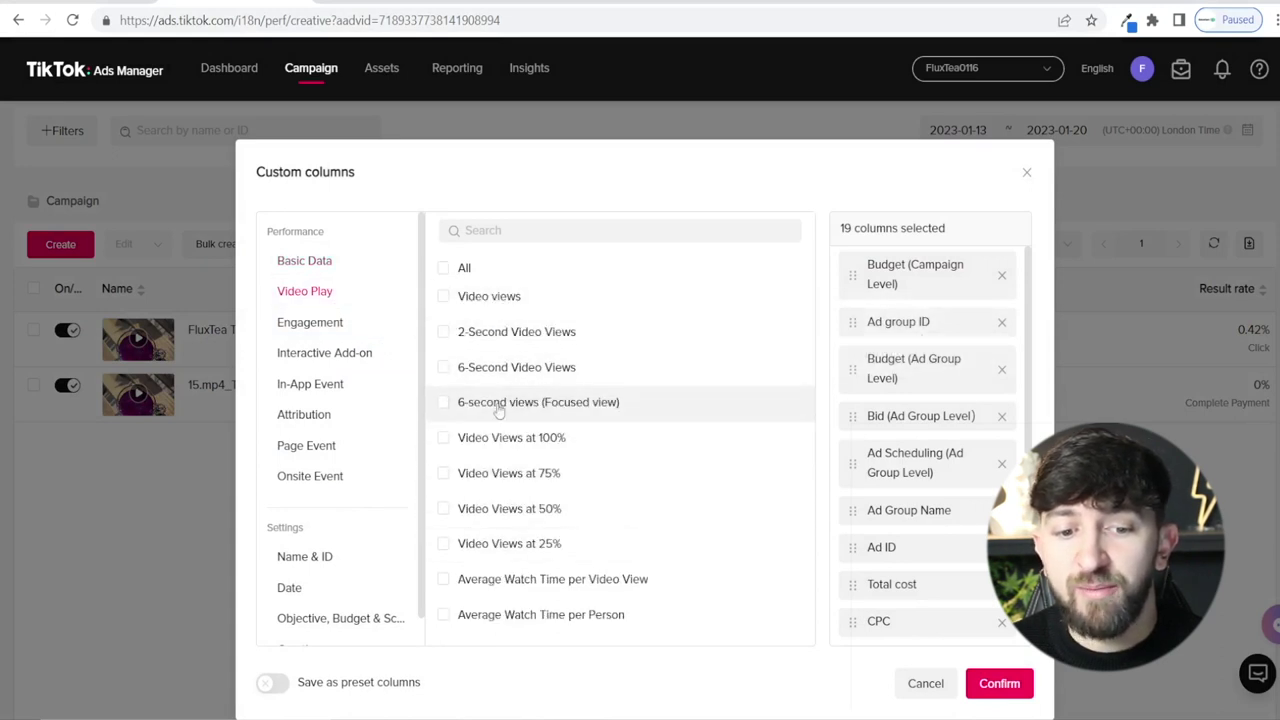
{"action": "mouse_move", "coordinate": [510, 450]}
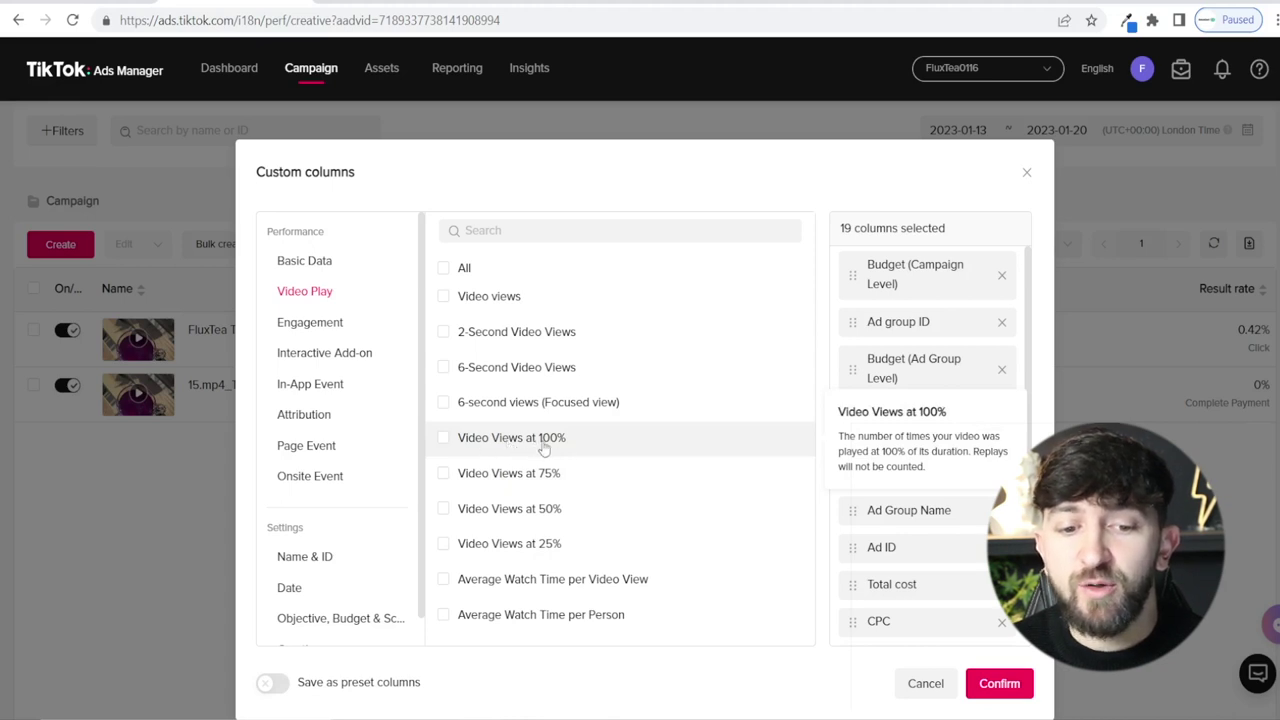
{"action": "left_click", "coordinate": [447, 298]}
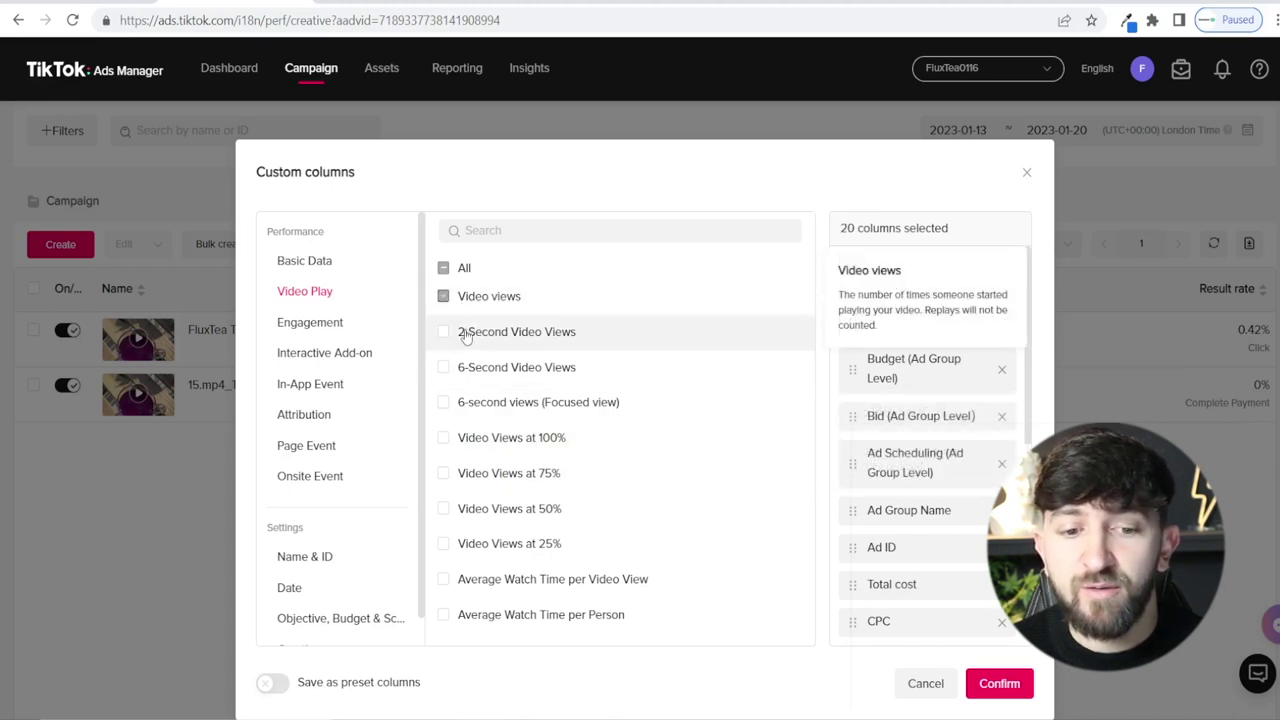
{"action": "left_click", "coordinate": [997, 684]}
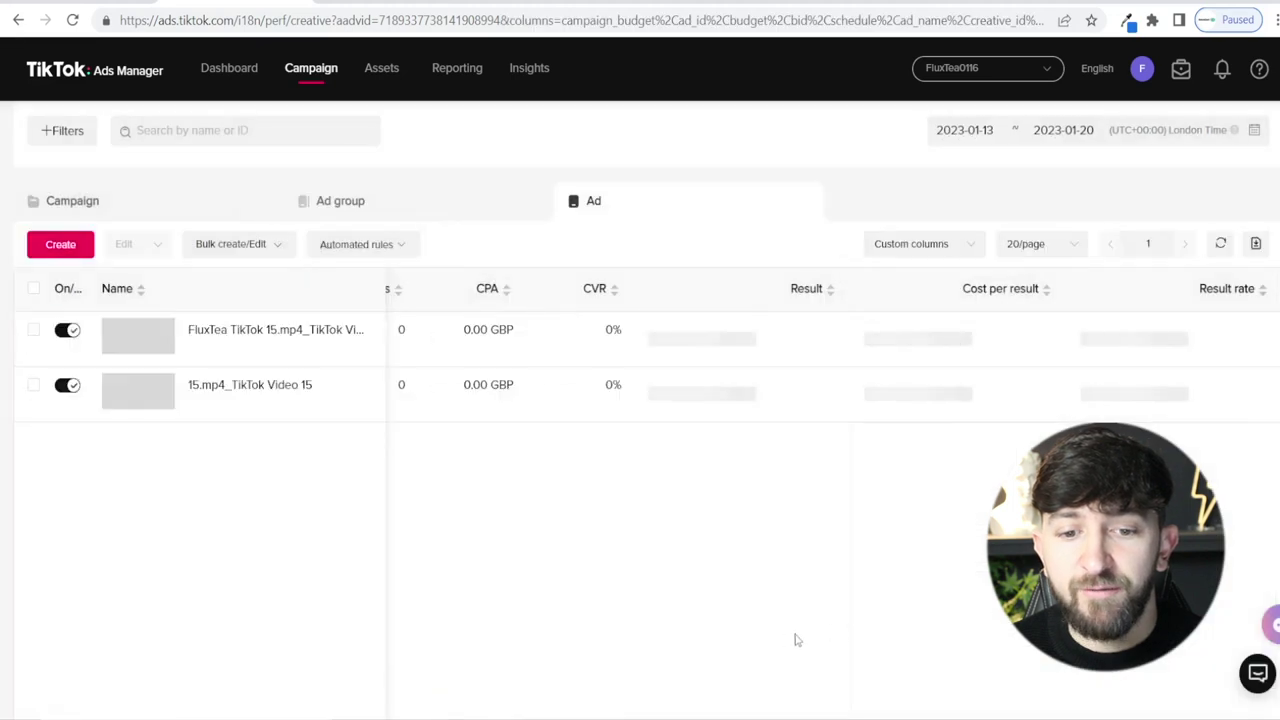
{"action": "left_click", "coordinate": [1187, 409]}
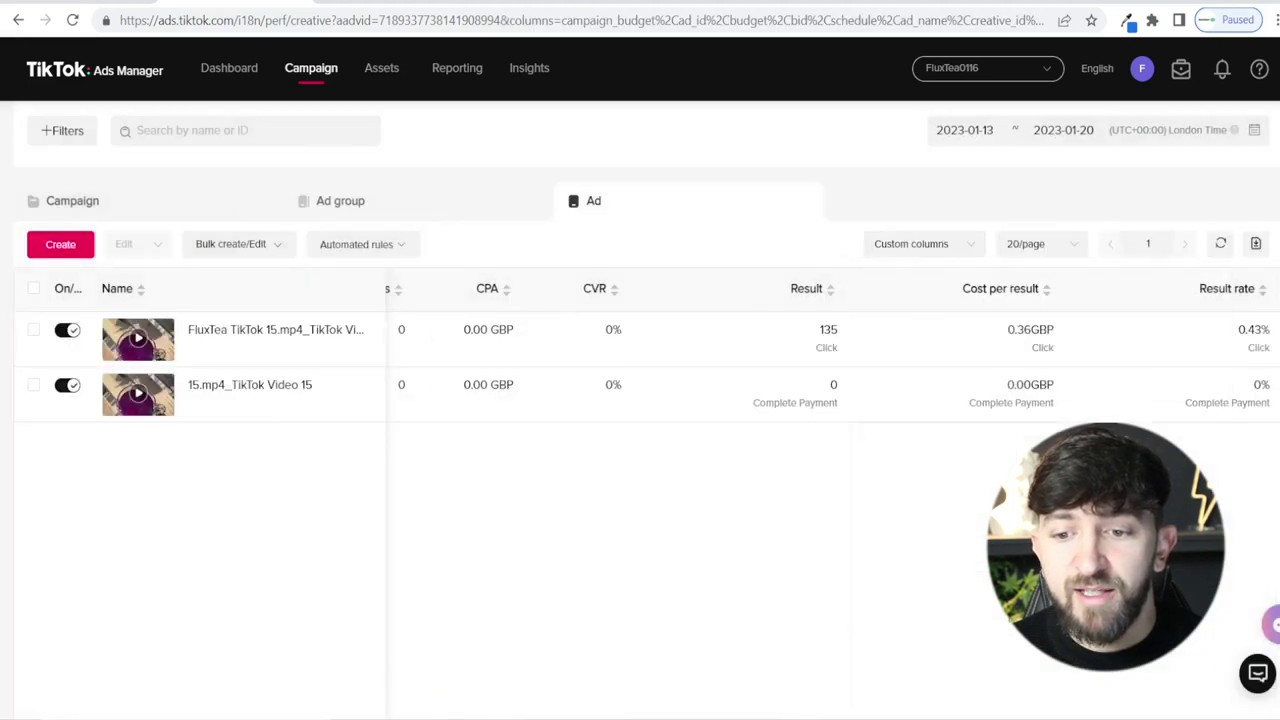
{"action": "scroll", "coordinate": [950, 658], "scroll_direction": "down", "scroll_amount": 2}
{"action": "left_click_drag", "start_coordinate": [846, 672], "coordinate": [1022, 678]}
{"action": "scroll", "coordinate": [1200, 400], "scroll_direction": "up", "scroll_amount": 2}
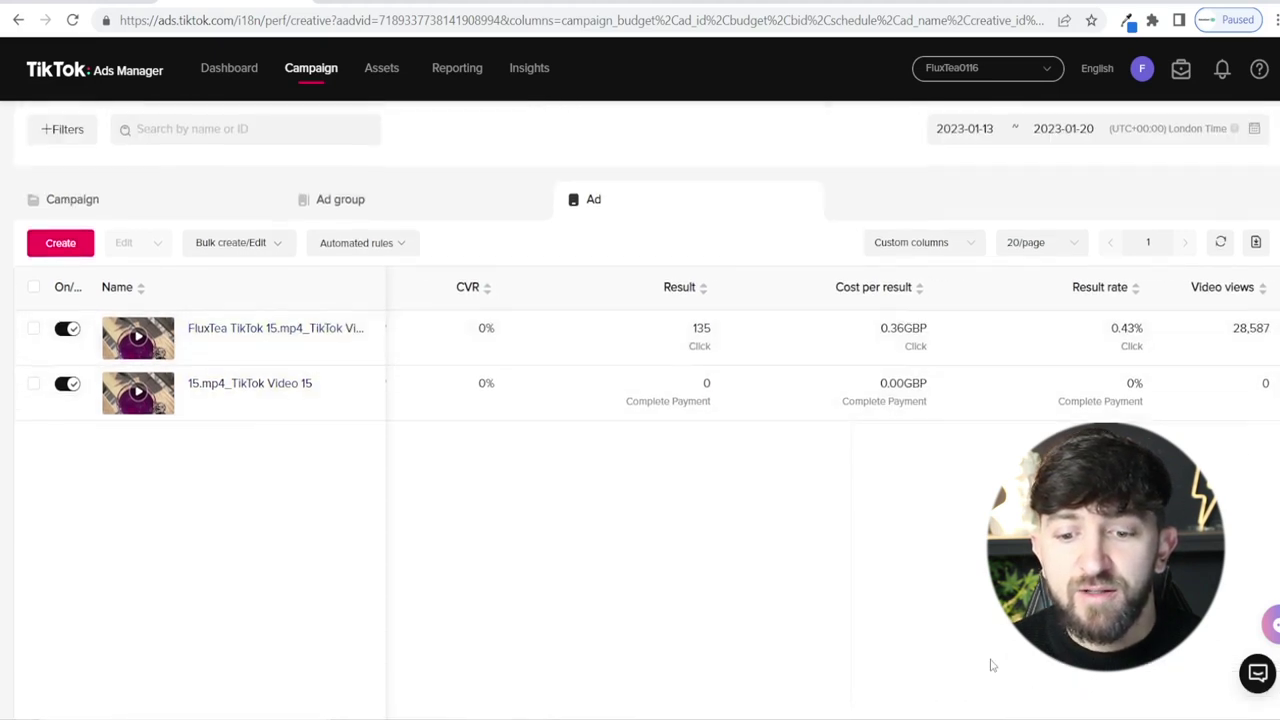
{"action": "scroll", "coordinate": [985, 665], "scroll_direction": "down", "scroll_amount": 2}
{"action": "mouse_move", "coordinate": [980, 662]}
{"action": "left_mouse_down"}
{"action": "mouse_move", "coordinate": [691, 667]}
{"action": "mouse_move", "coordinate": [980, 665]}
{"action": "left_mouse_up"}
{"action": "scroll", "coordinate": [1100, 400], "scroll_direction": "up", "scroll_amount": 2}
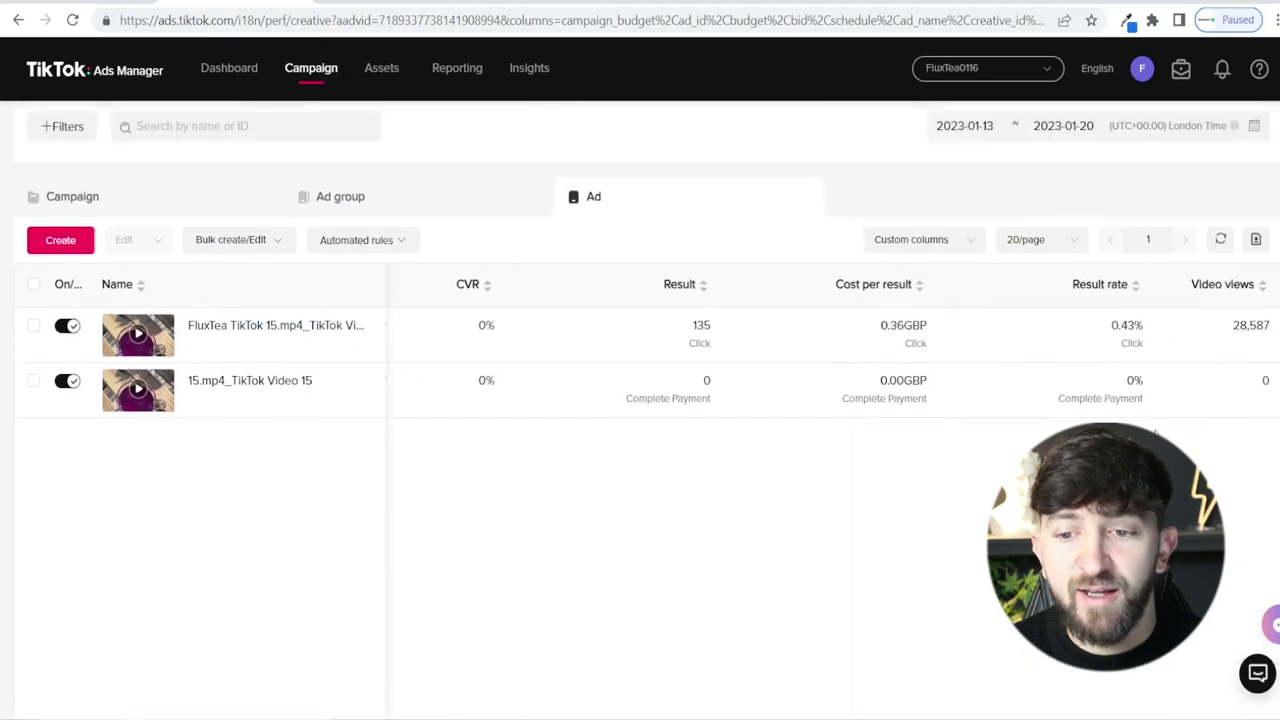
Step: Add Video Views at 75% to the custom columns and check that metric for the ads
{"action": "left_click", "coordinate": [950, 247]}
{"action": "left_click", "coordinate": [908, 306]}
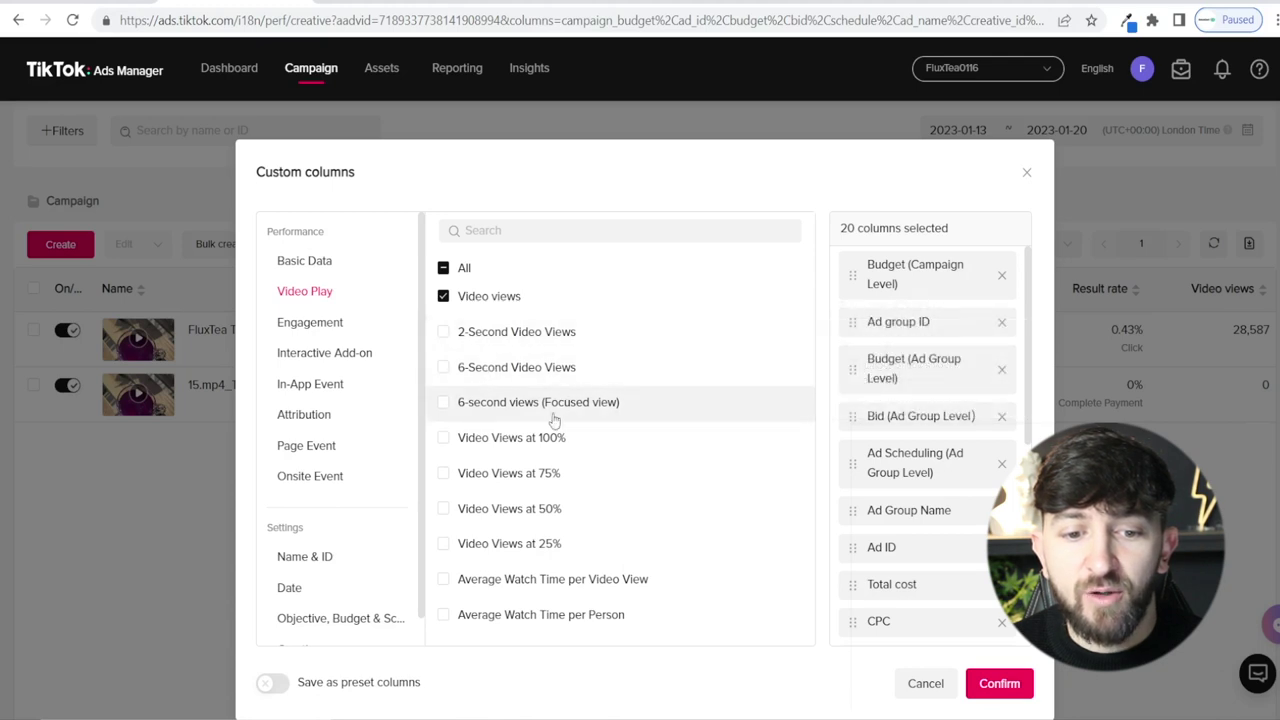
{"action": "left_click", "coordinate": [443, 478]}
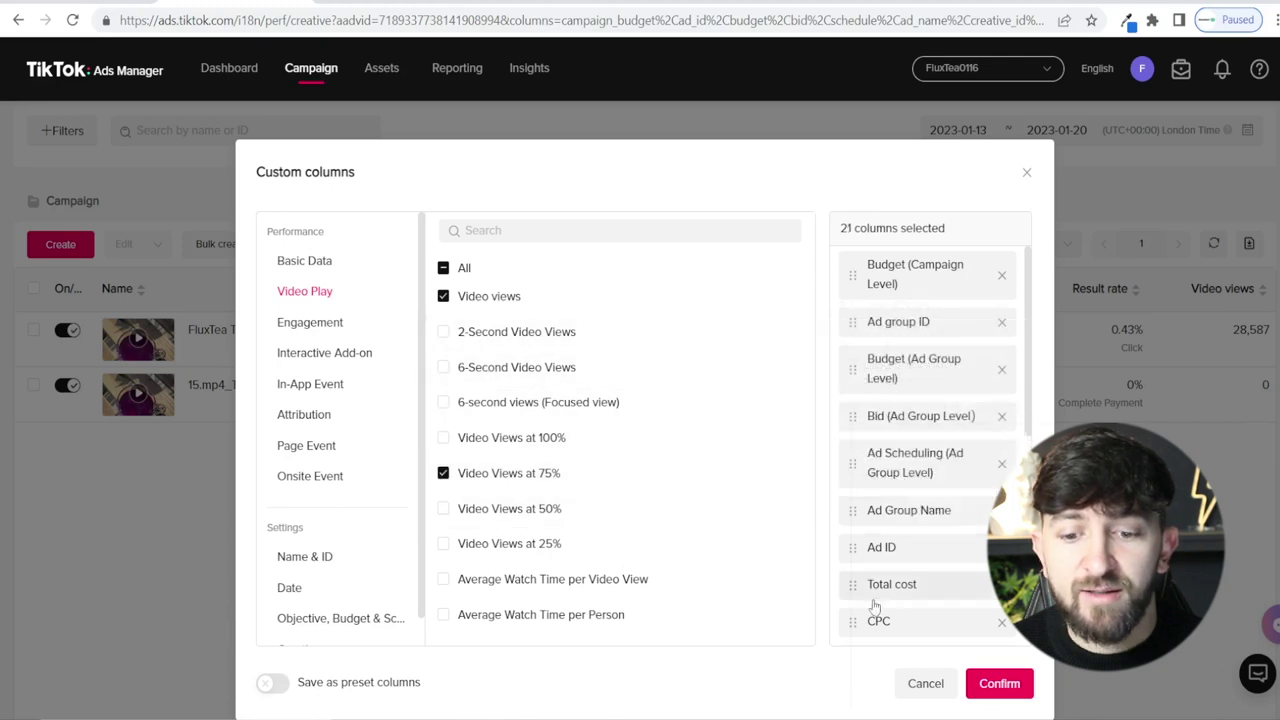
{"action": "left_click", "coordinate": [993, 699]}
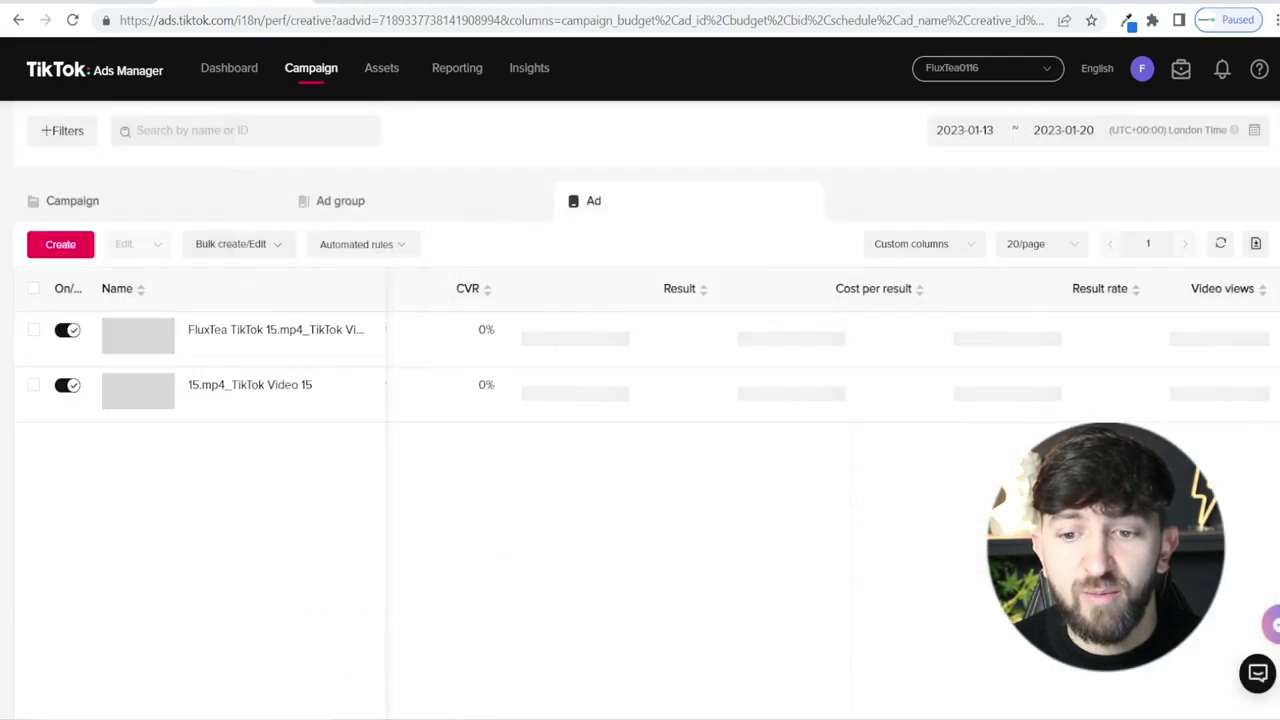
{"action": "scroll", "coordinate": [900, 660], "scroll_direction": "down", "scroll_amount": 1}
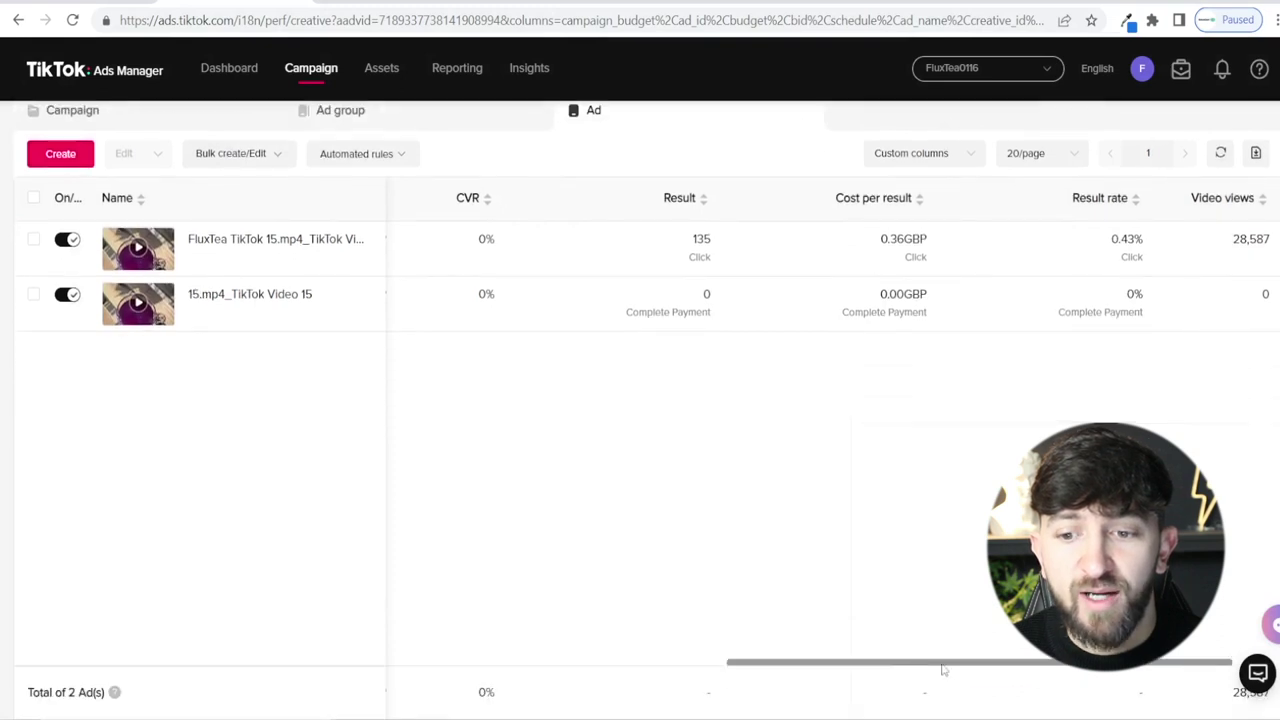
{"action": "left_click_drag", "start_coordinate": [943, 671], "coordinate": [1050, 677]}
{"action": "scroll", "coordinate": [1050, 677], "scroll_direction": "up", "scroll_amount": 1}
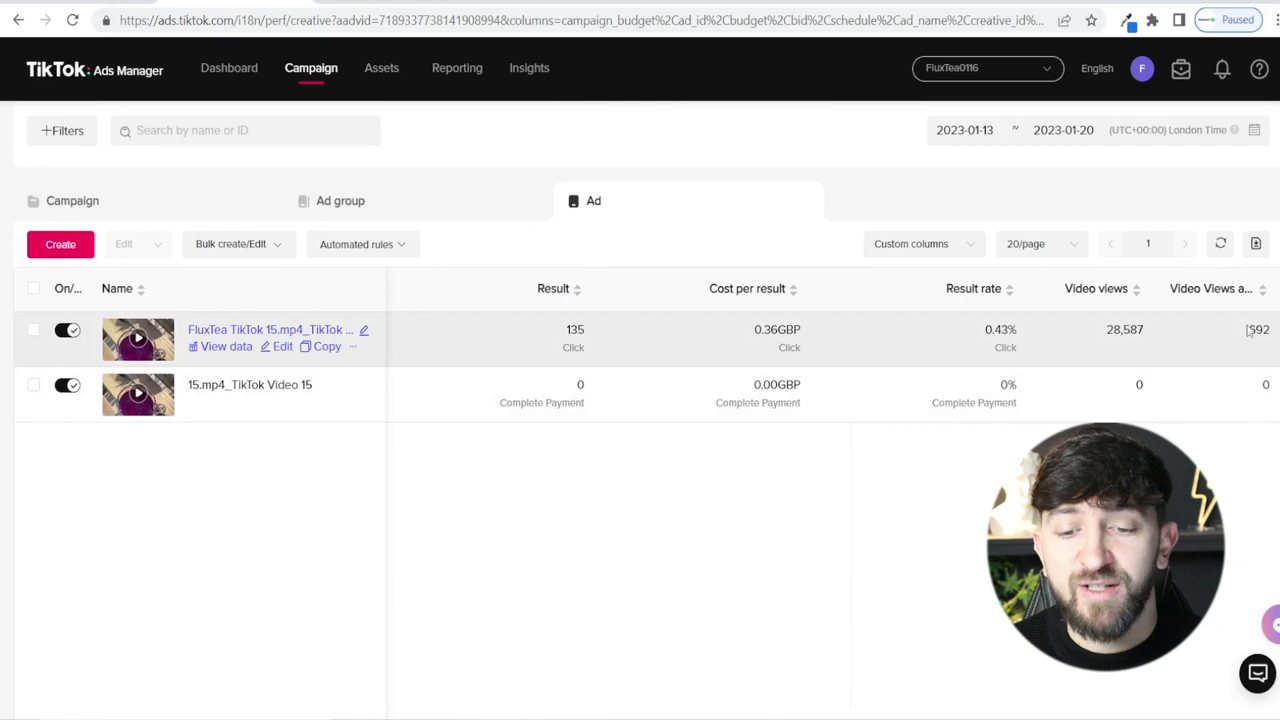
Step: Add Video Views at 100% to the custom columns and compare it with the other video view metrics
{"action": "left_click", "coordinate": [943, 253]}
{"action": "left_click", "coordinate": [909, 308]}
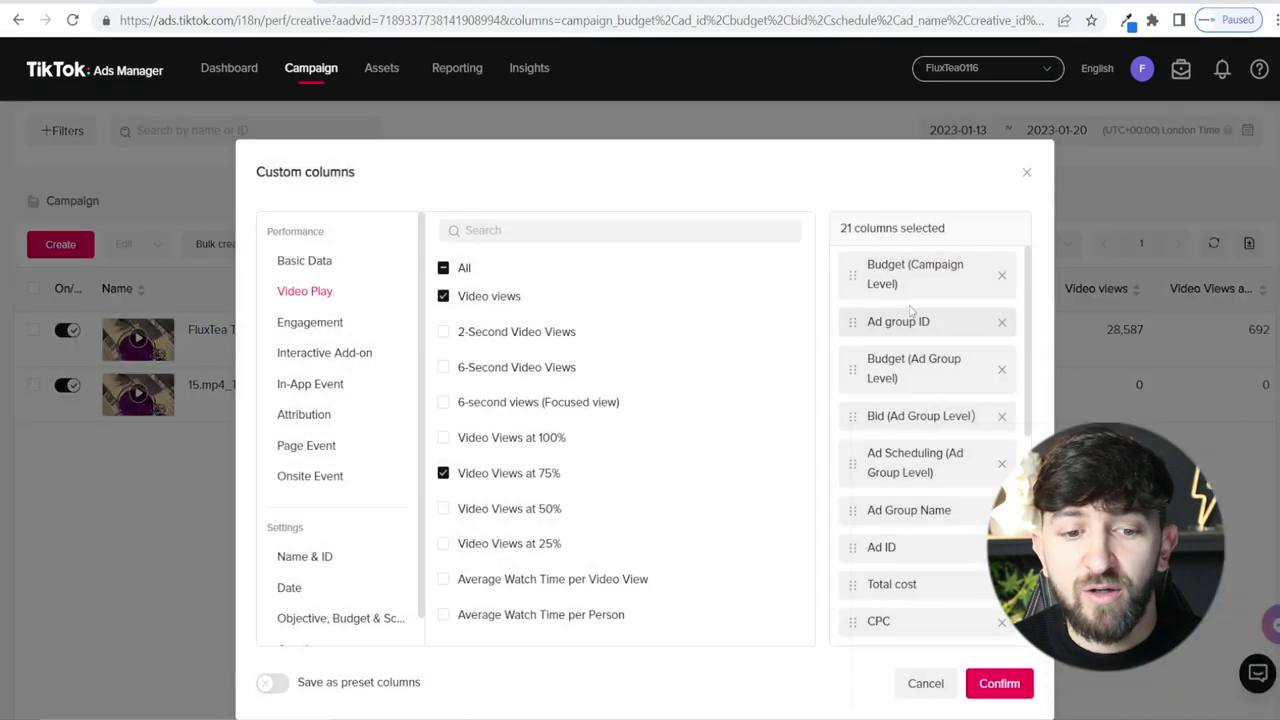
{"action": "left_click", "coordinate": [443, 437]}
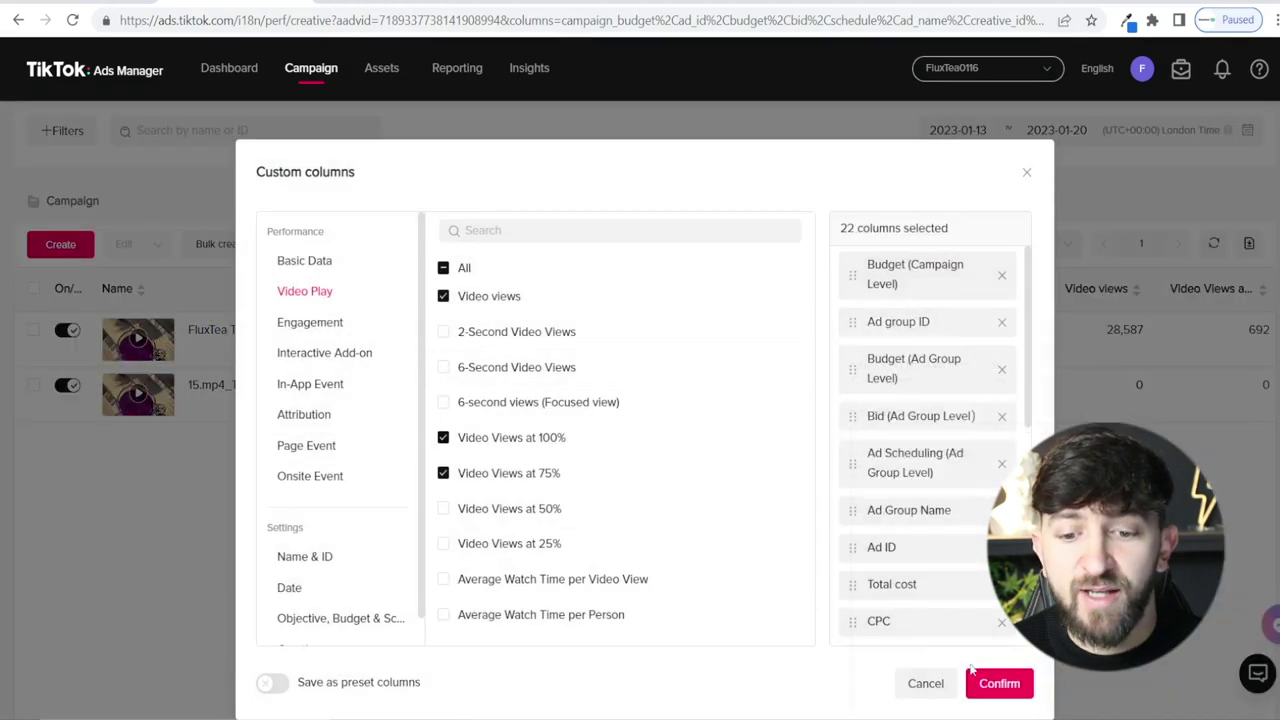
{"action": "left_click", "coordinate": [997, 684]}
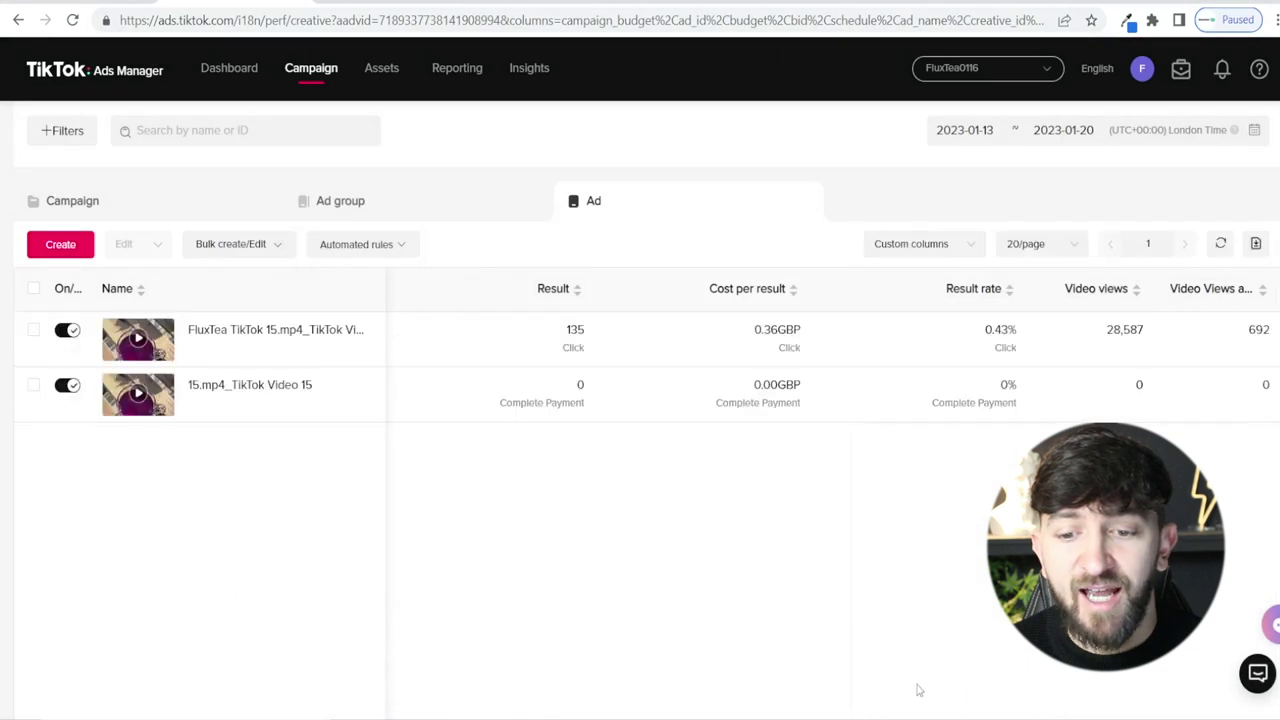
{"action": "scroll", "coordinate": [982, 690], "scroll_direction": "down", "scroll_amount": 2}
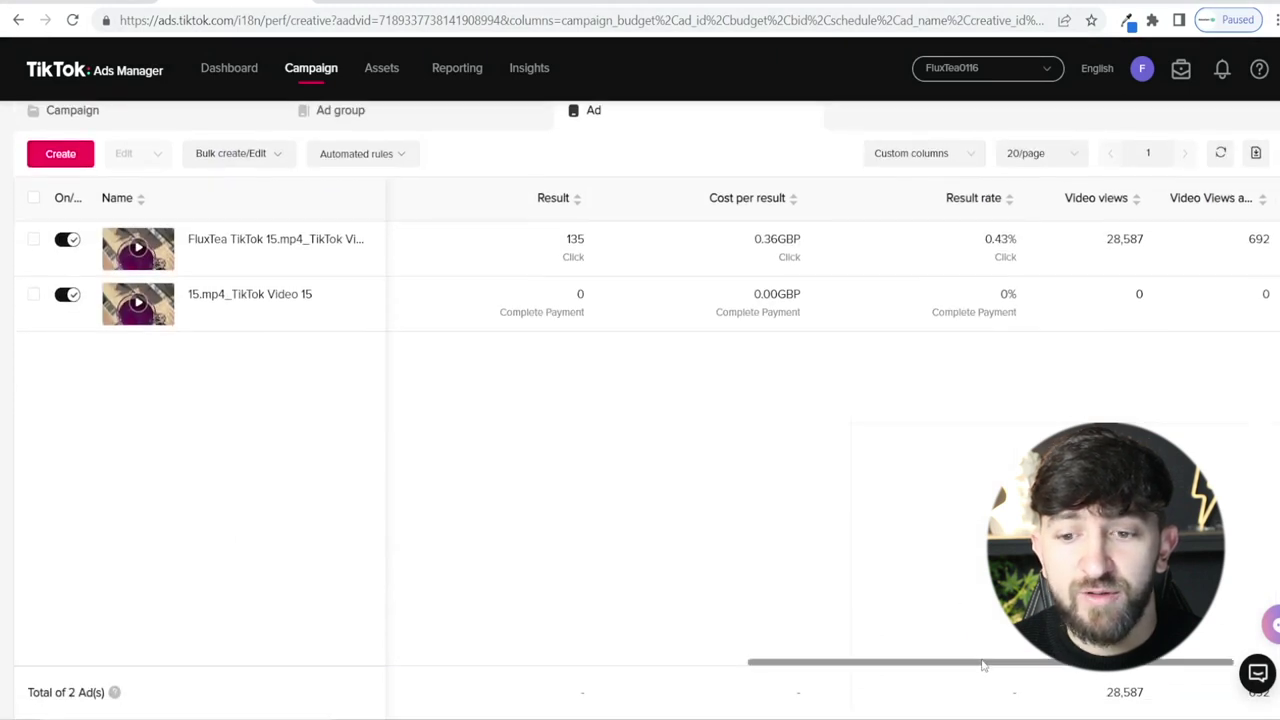
{"action": "left_click_drag", "start_coordinate": [983, 666], "coordinate": [1017, 666]}
{"action": "scroll", "coordinate": [1213, 370], "scroll_direction": "up", "scroll_amount": 2}
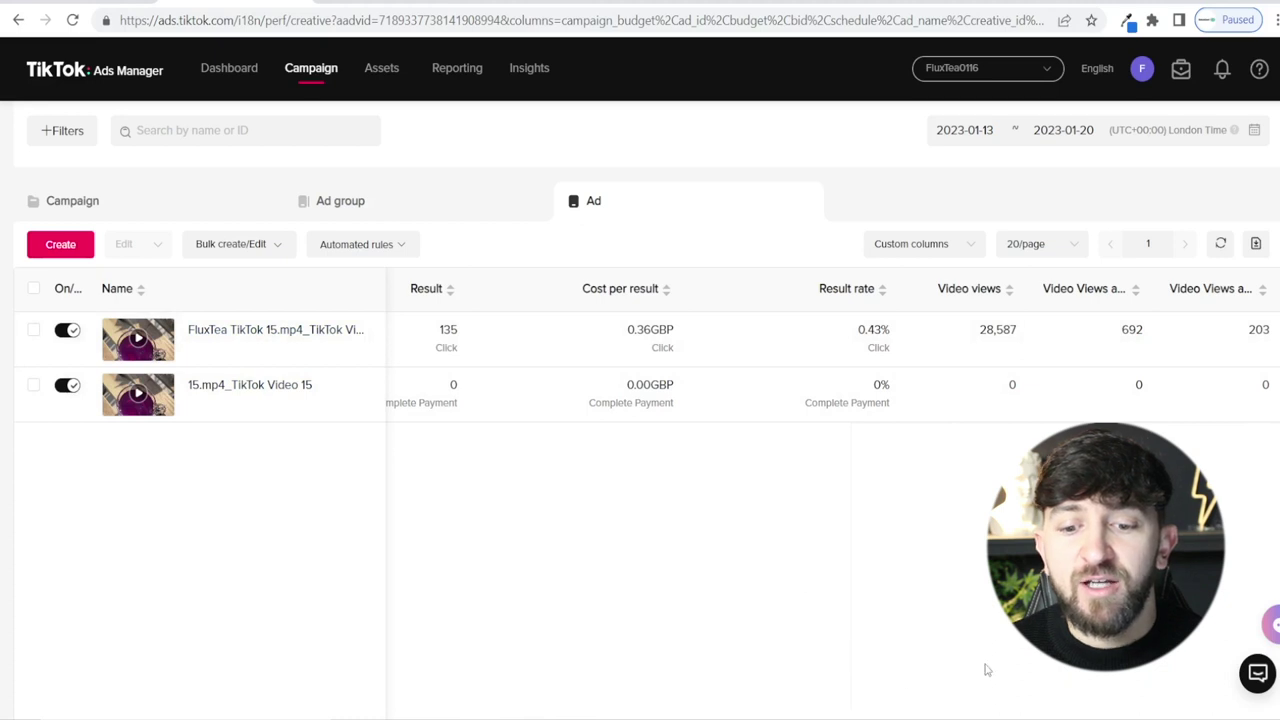
{"action": "scroll", "coordinate": [985, 670], "scroll_direction": "down", "scroll_amount": 2}
{"action": "scroll", "coordinate": [980, 651], "scroll_direction": "up", "scroll_amount": 2}
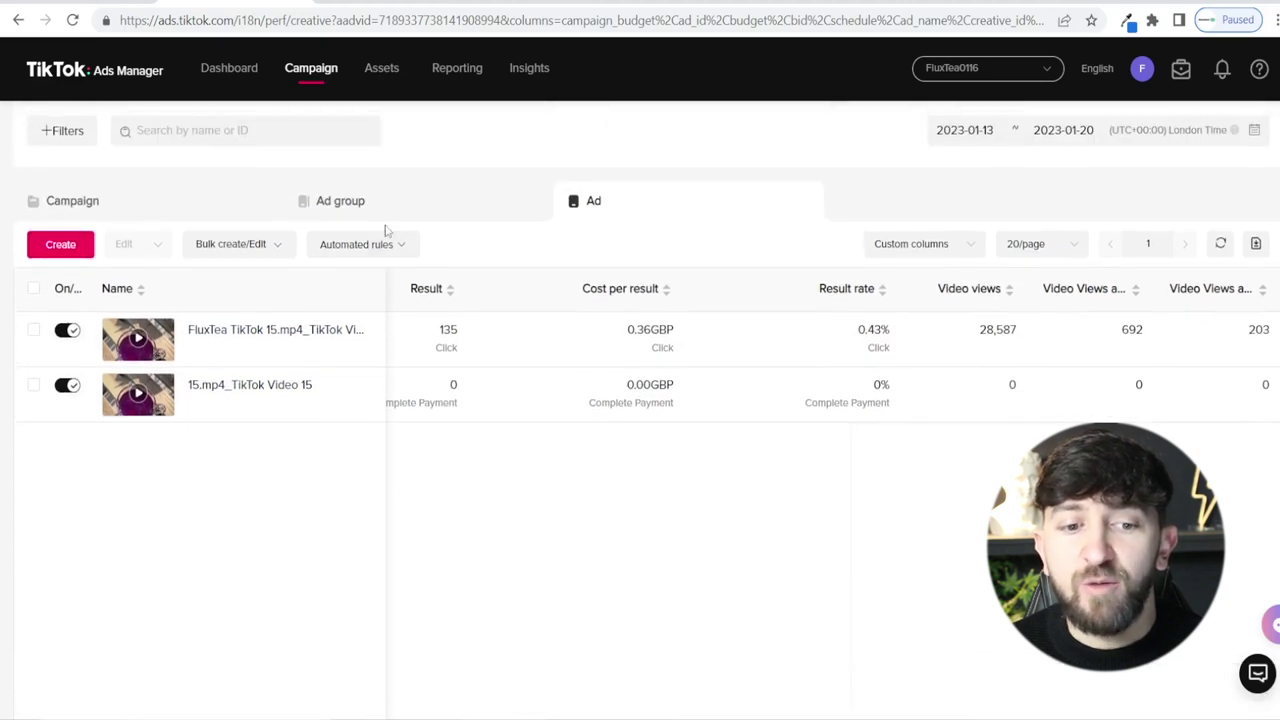